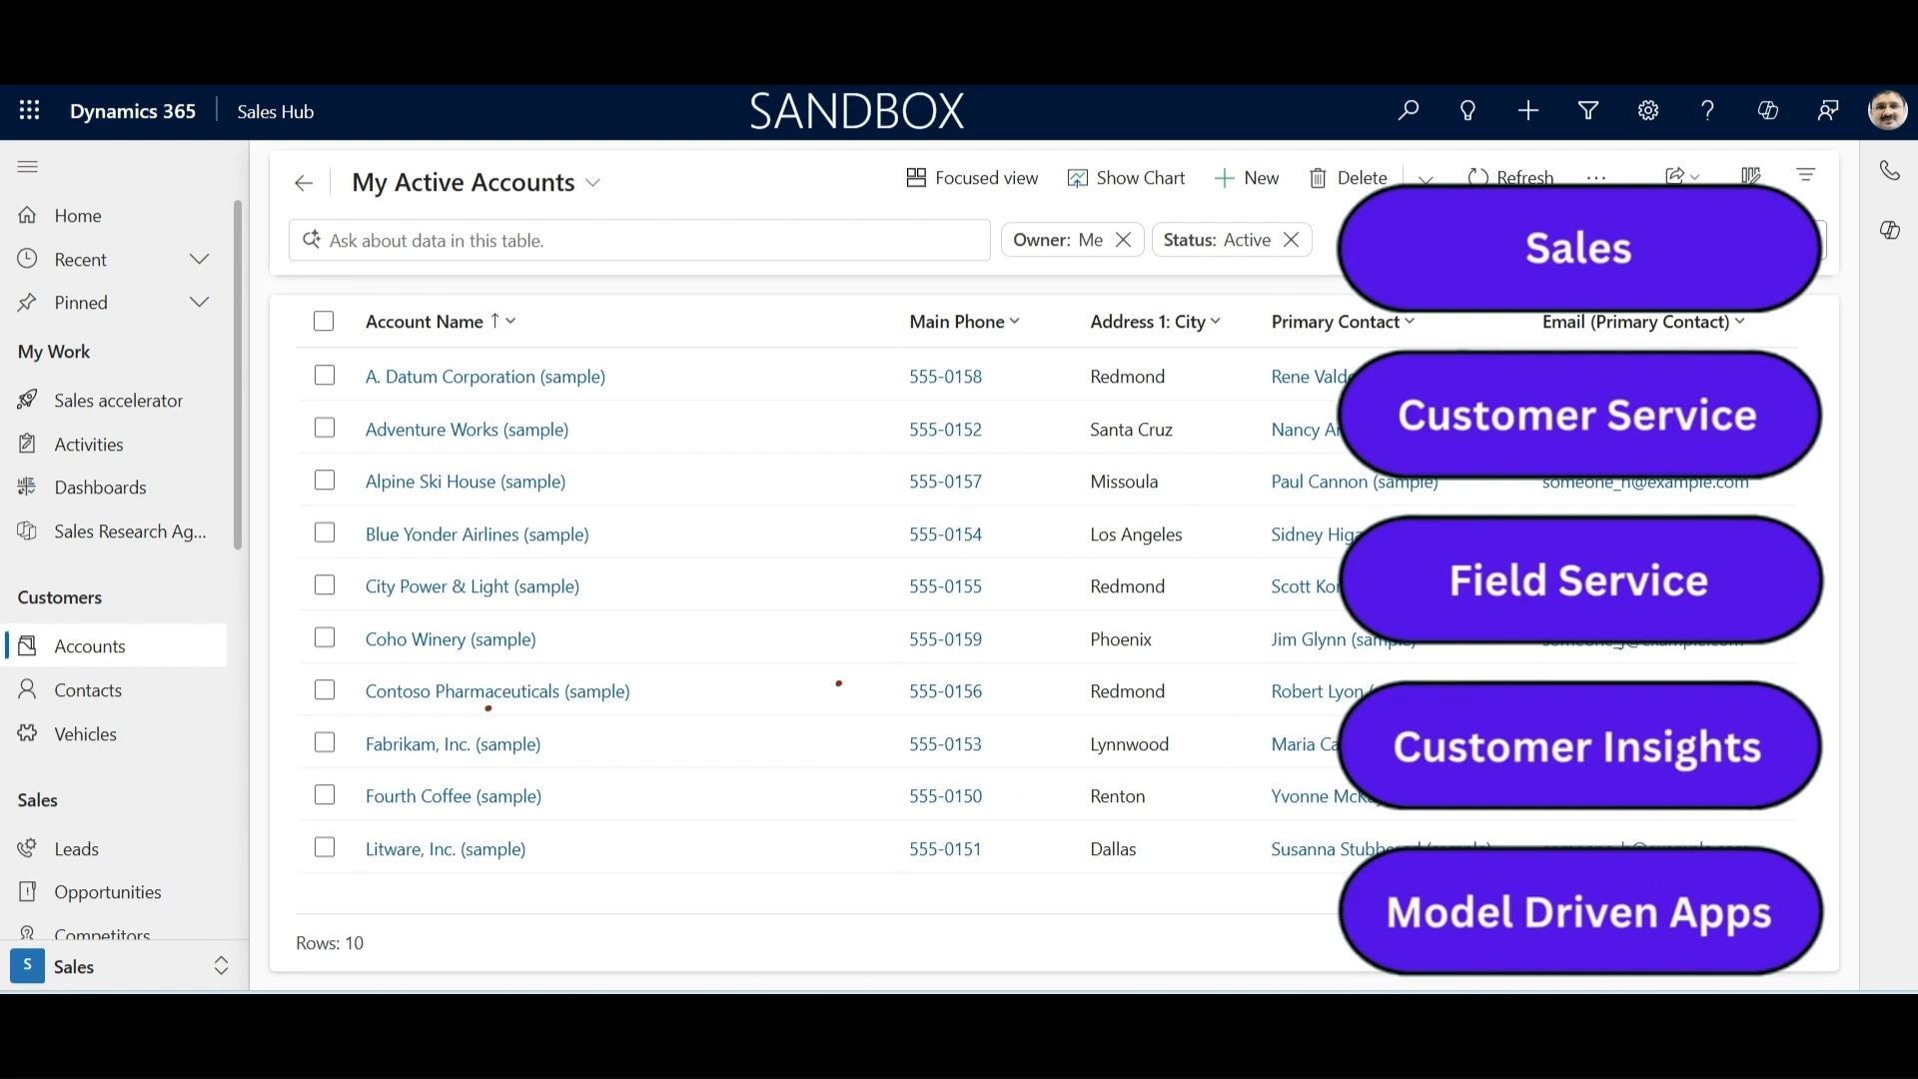
Step: Filter the accounts table with the natural-language query "show me accounts where city is redmond"
left_click(594, 184)
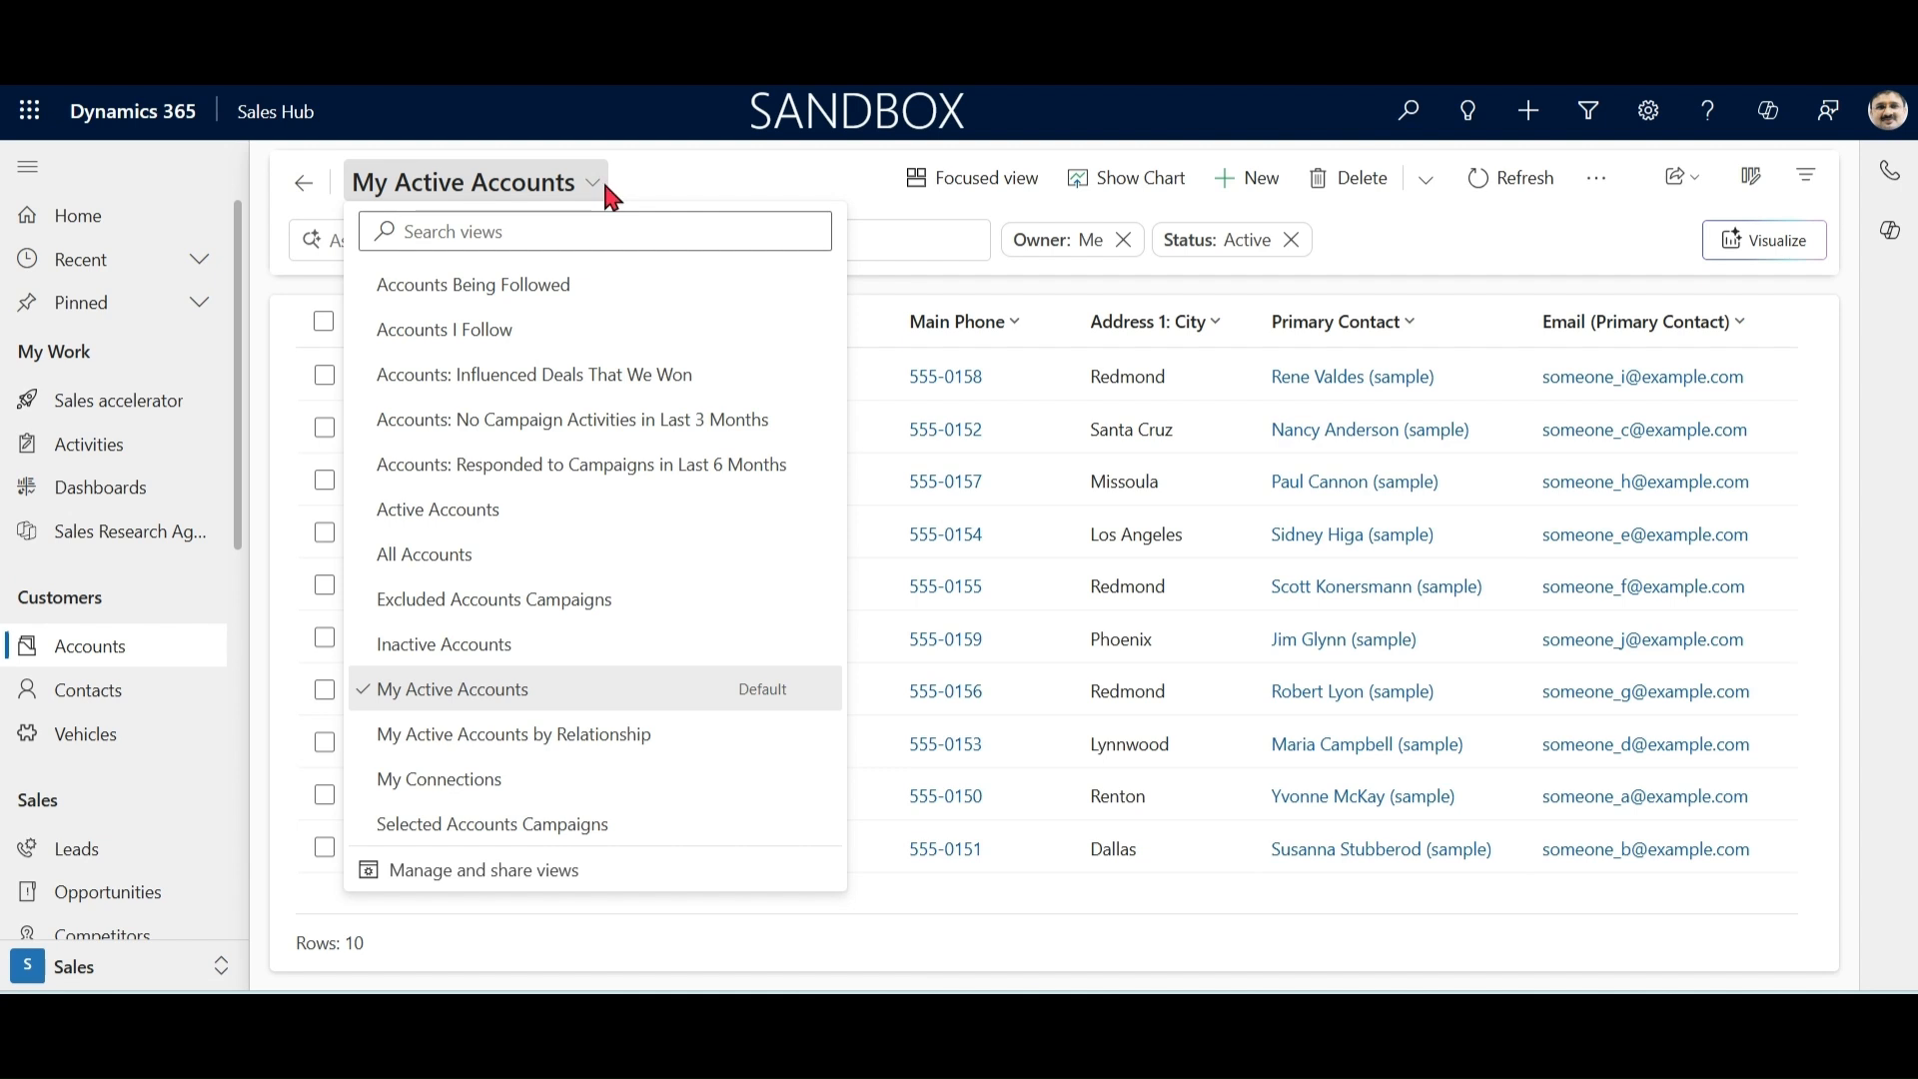
left_click(735, 182)
left_click(752, 242)
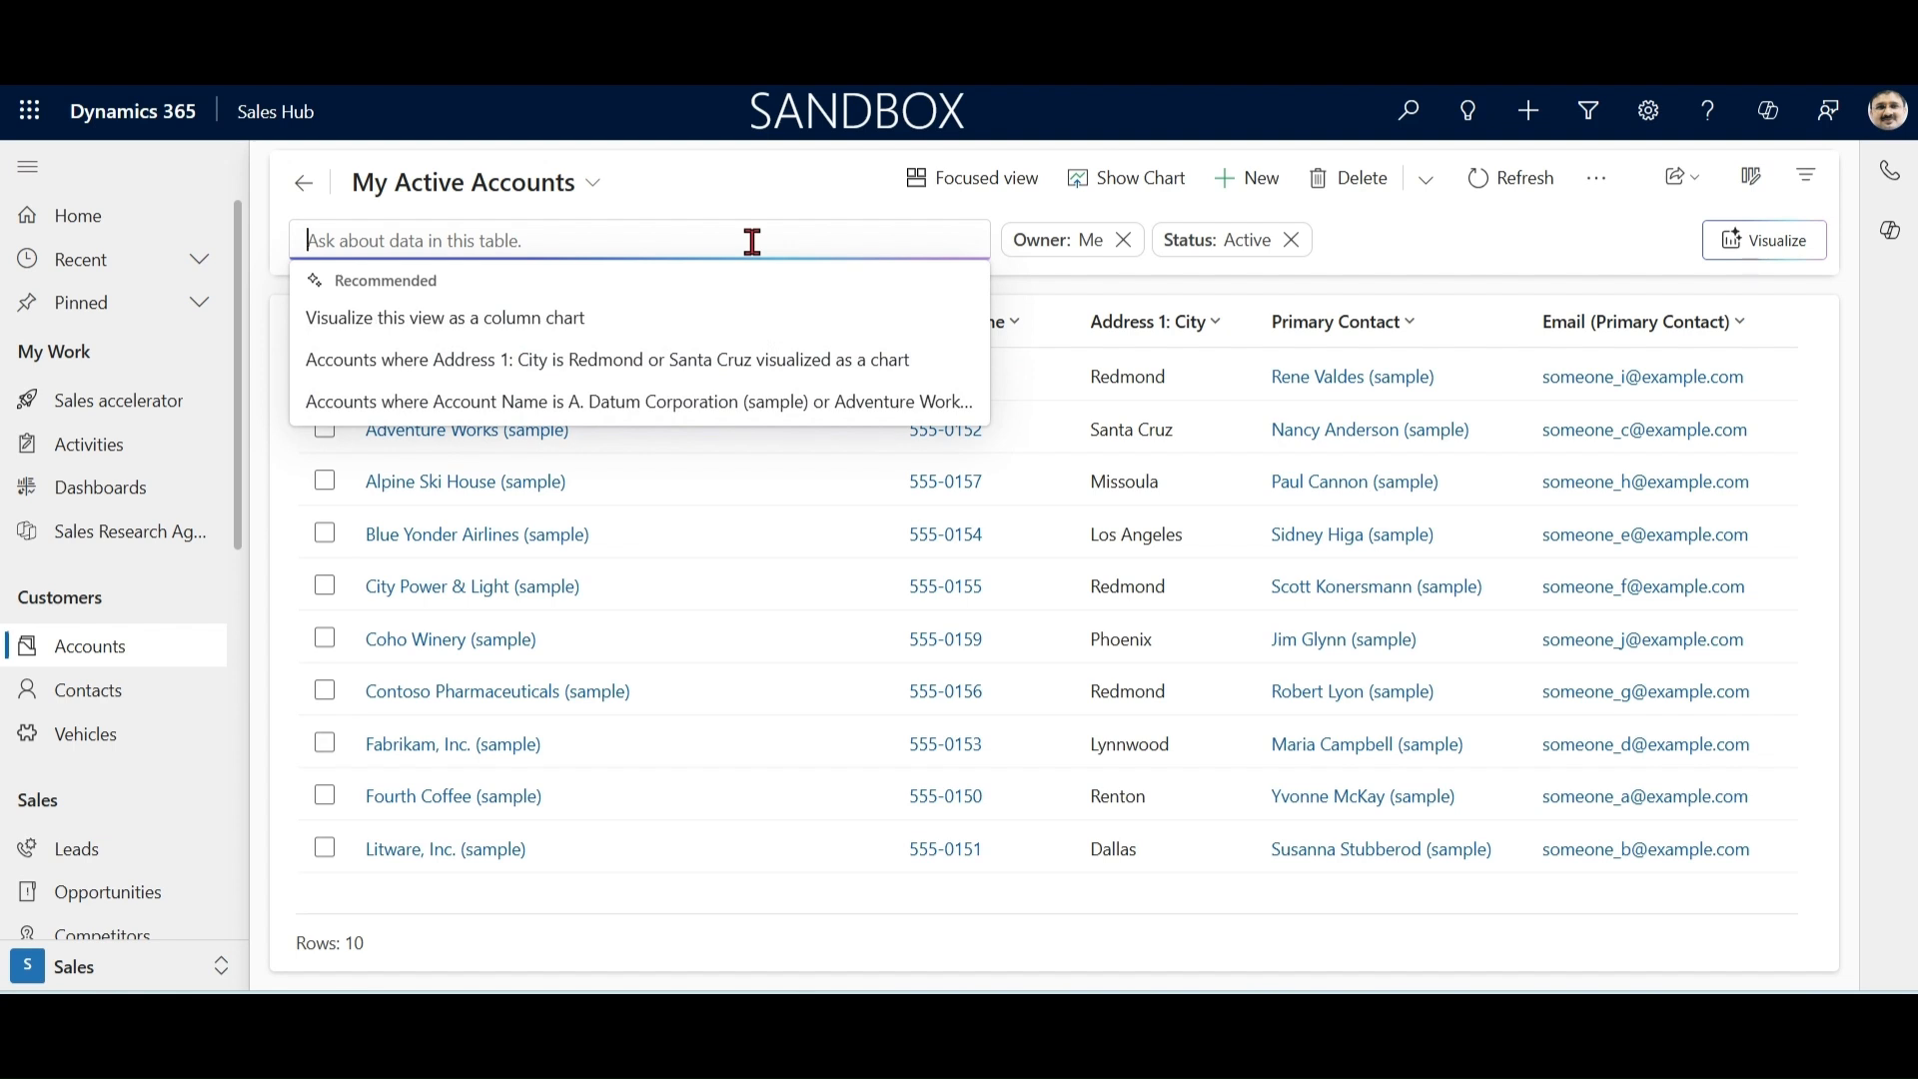
type("show me a")
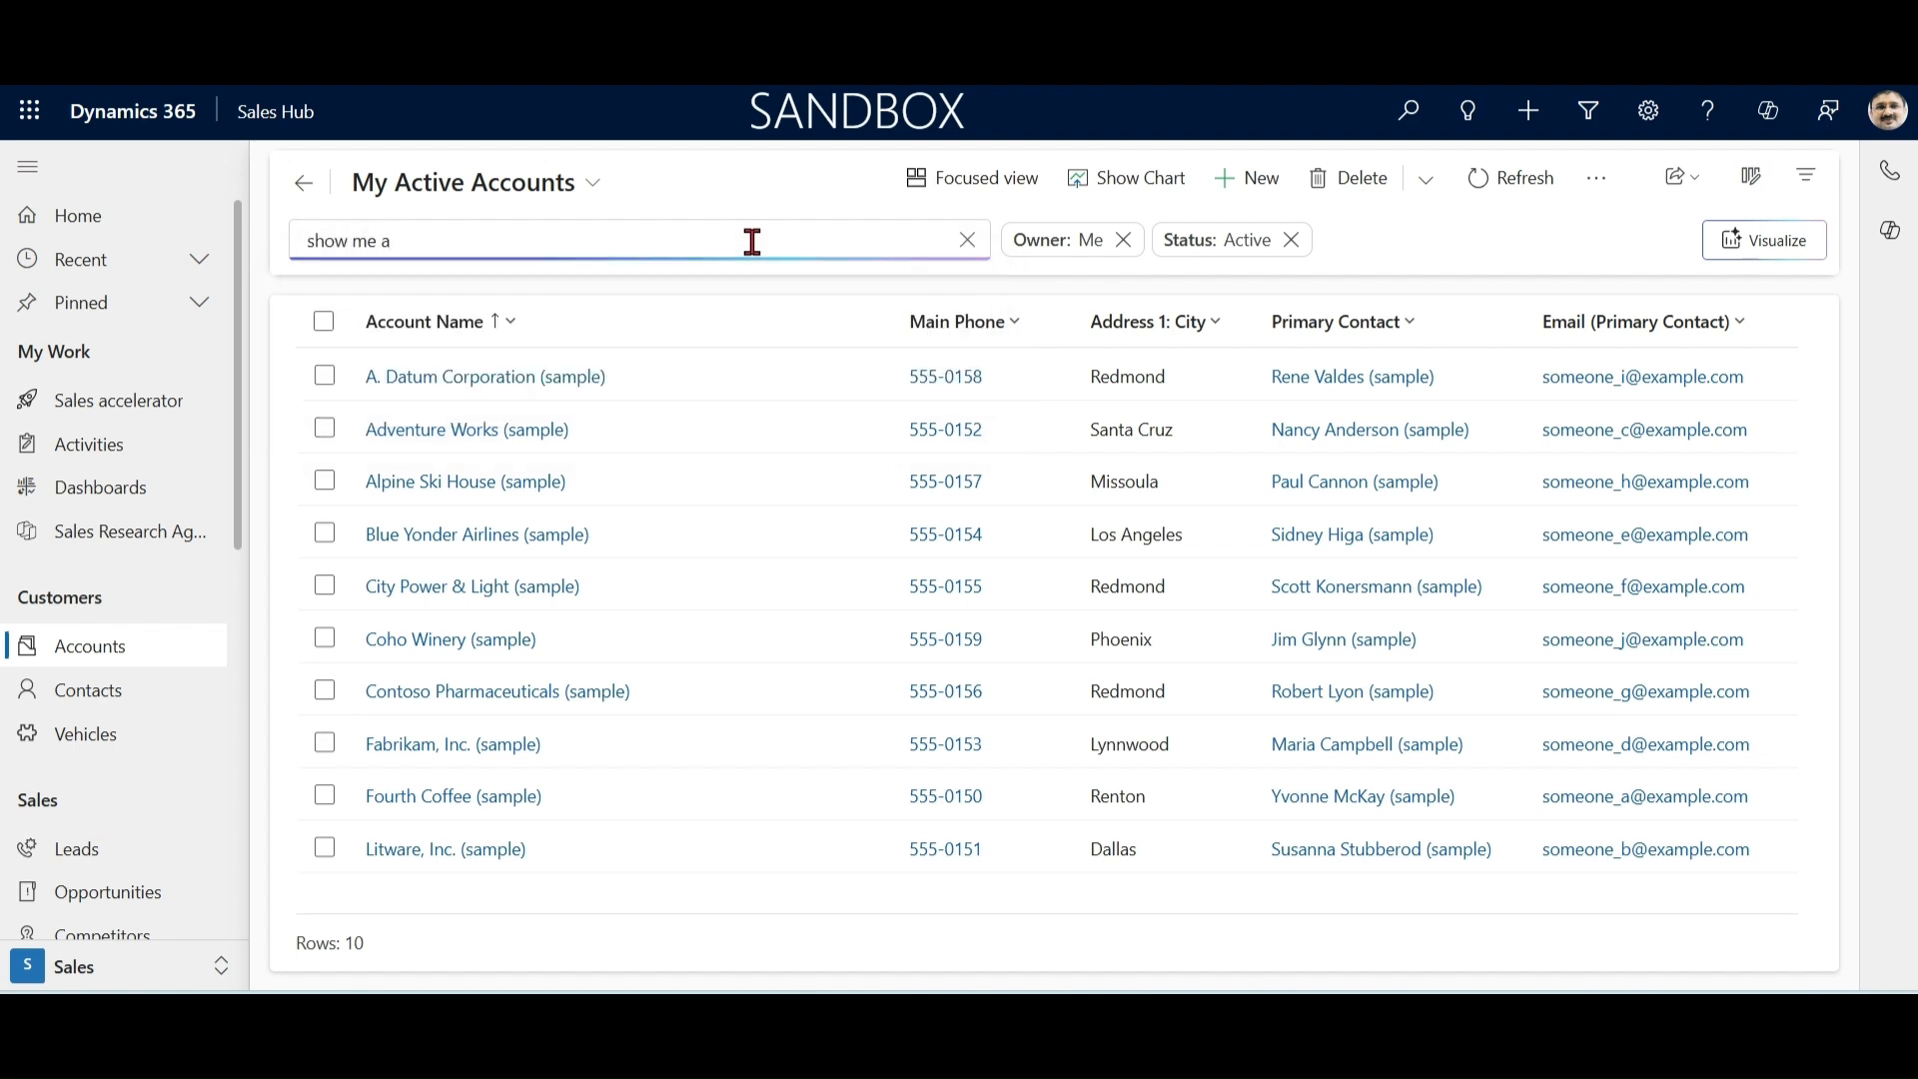
type("ccounts where city is redmond")
key("Return")
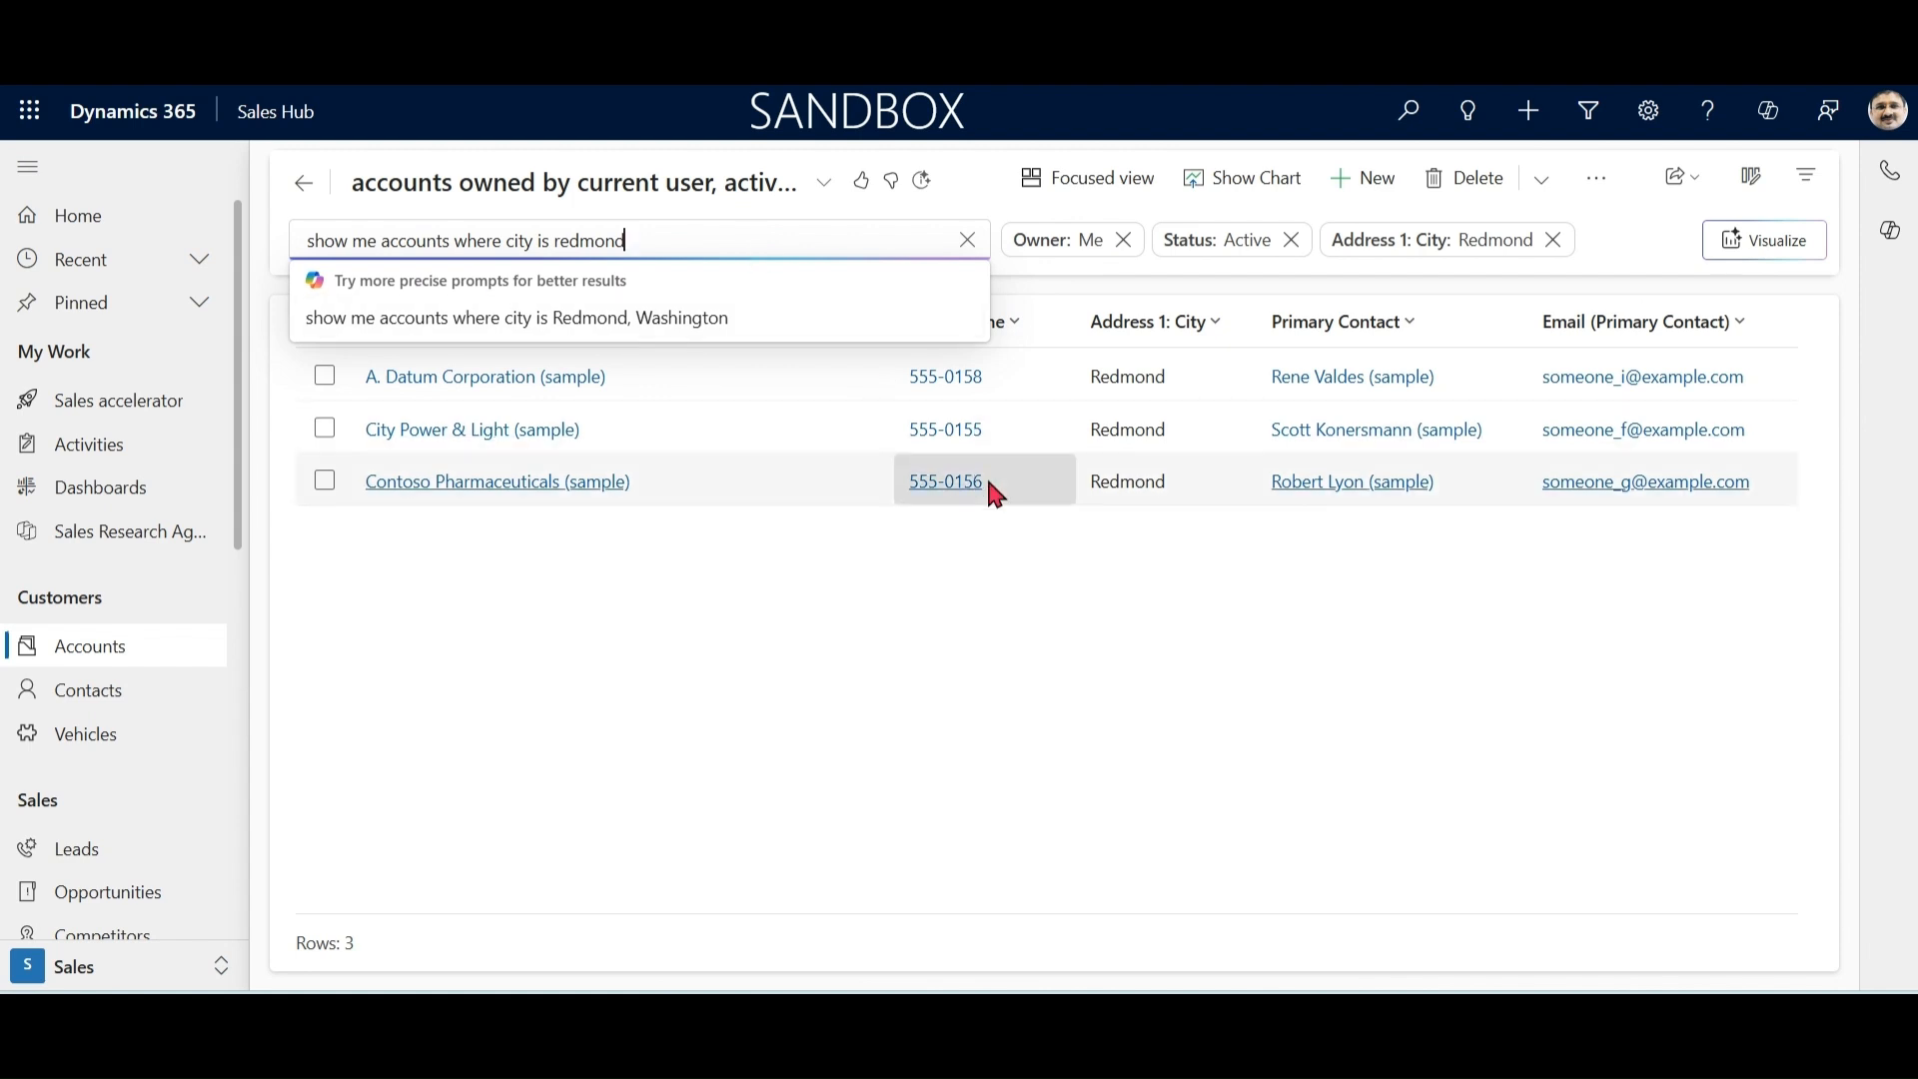
left_click(1105, 686)
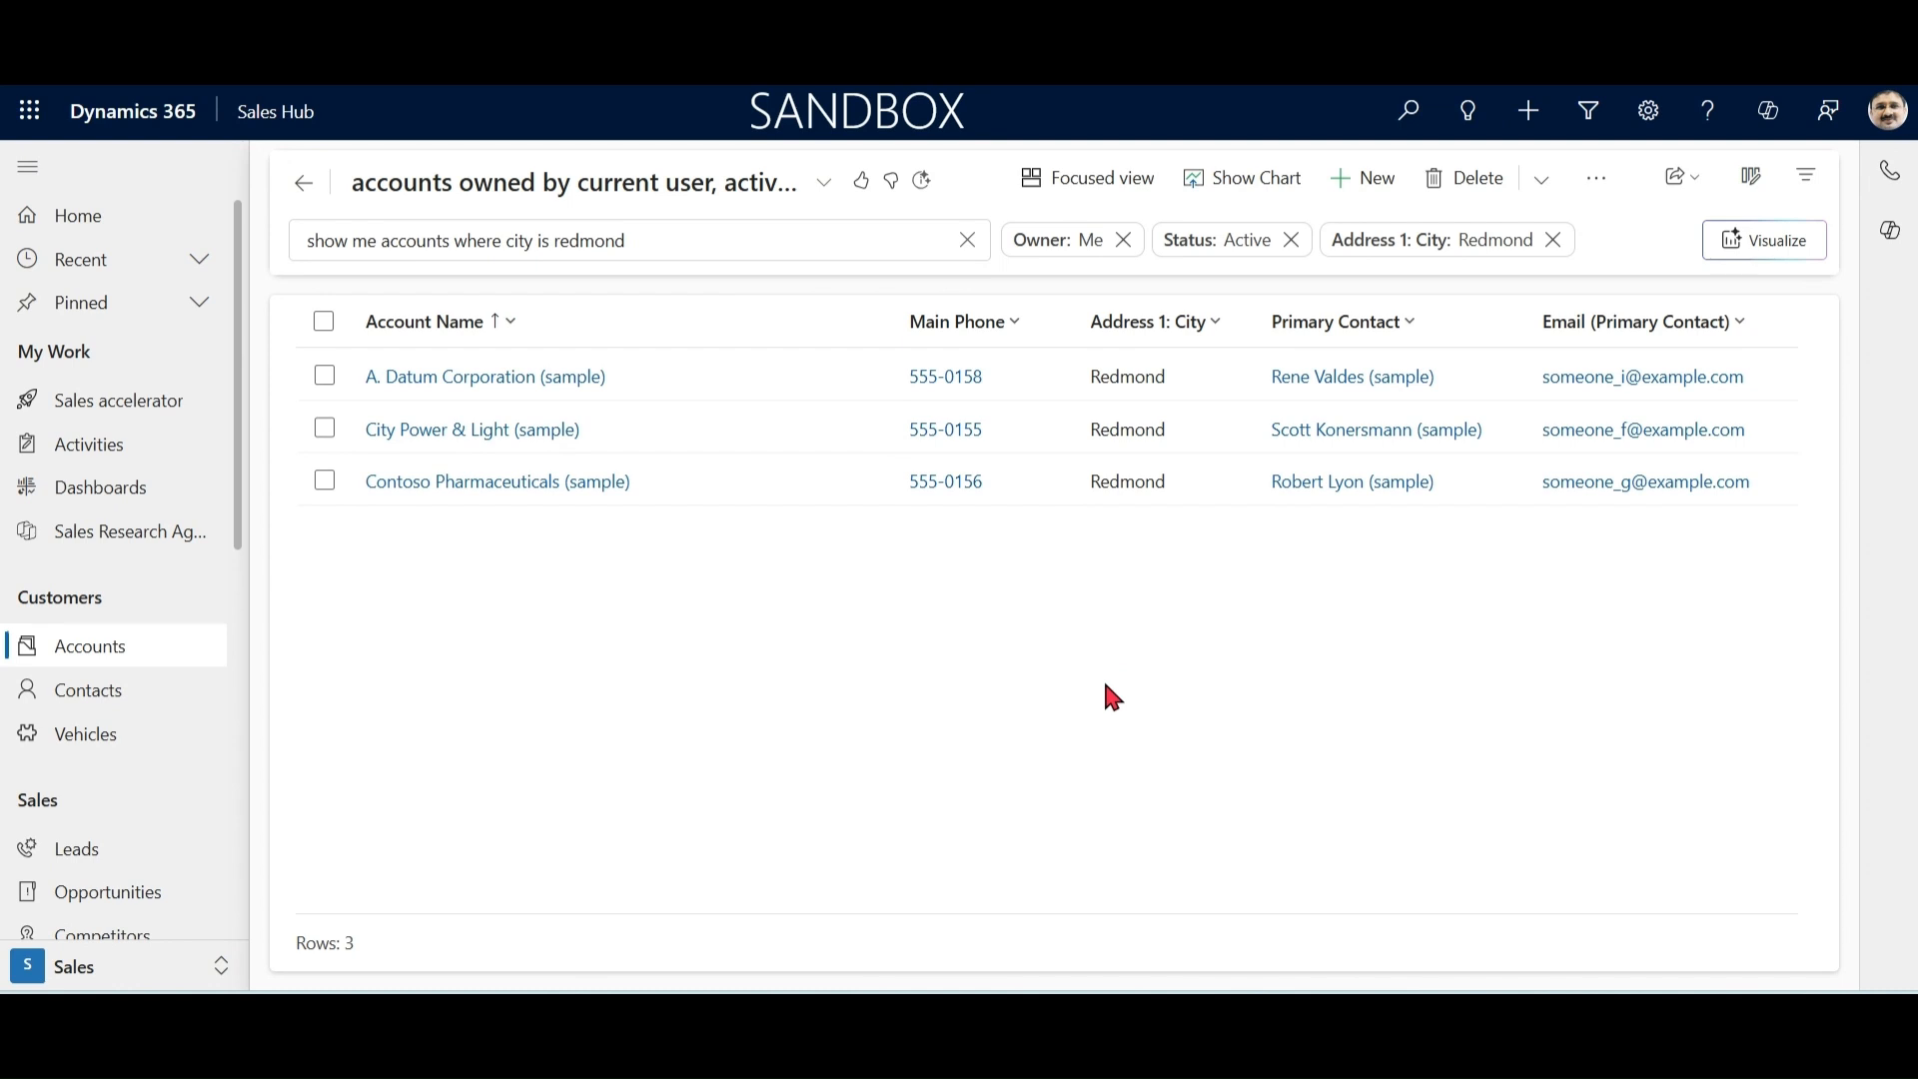
Step: Save the filtered accounts list as a new view named "Redmond Accounts"
left_click(826, 190)
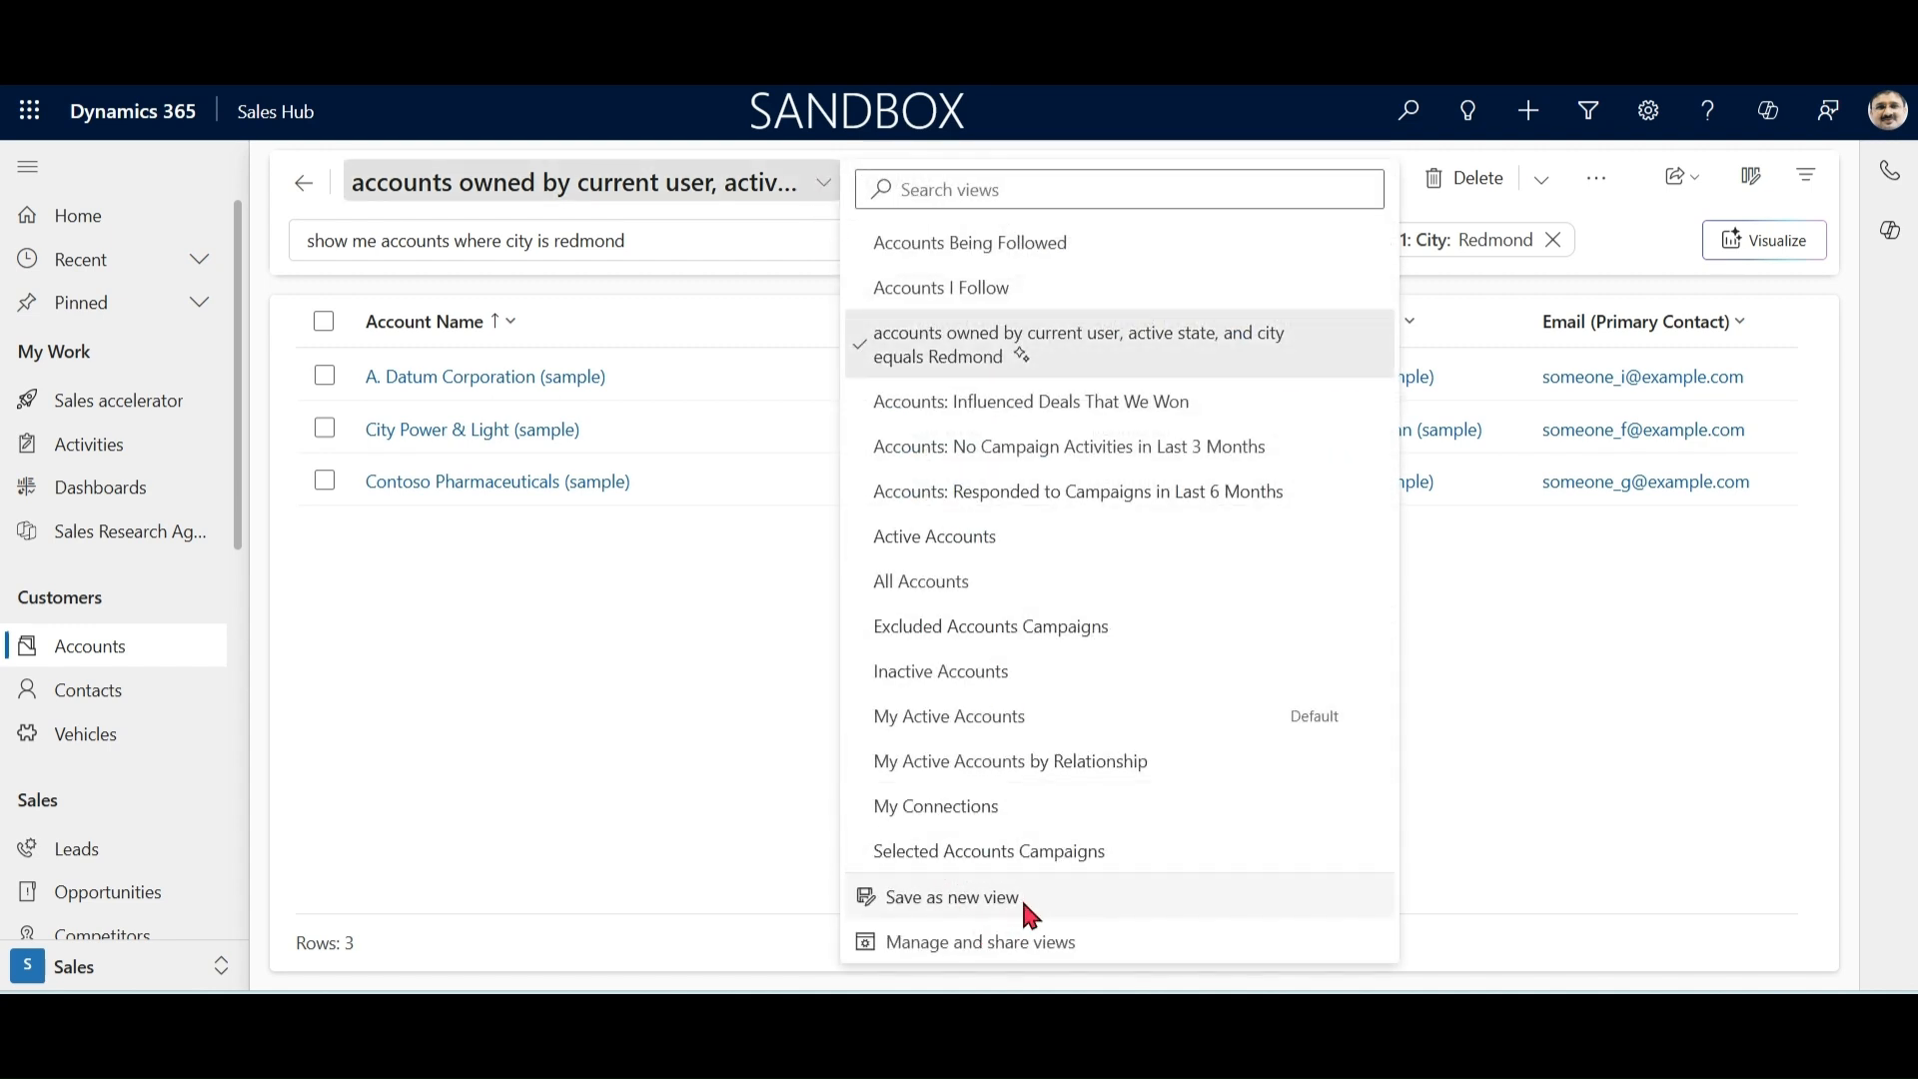
left_click(966, 909)
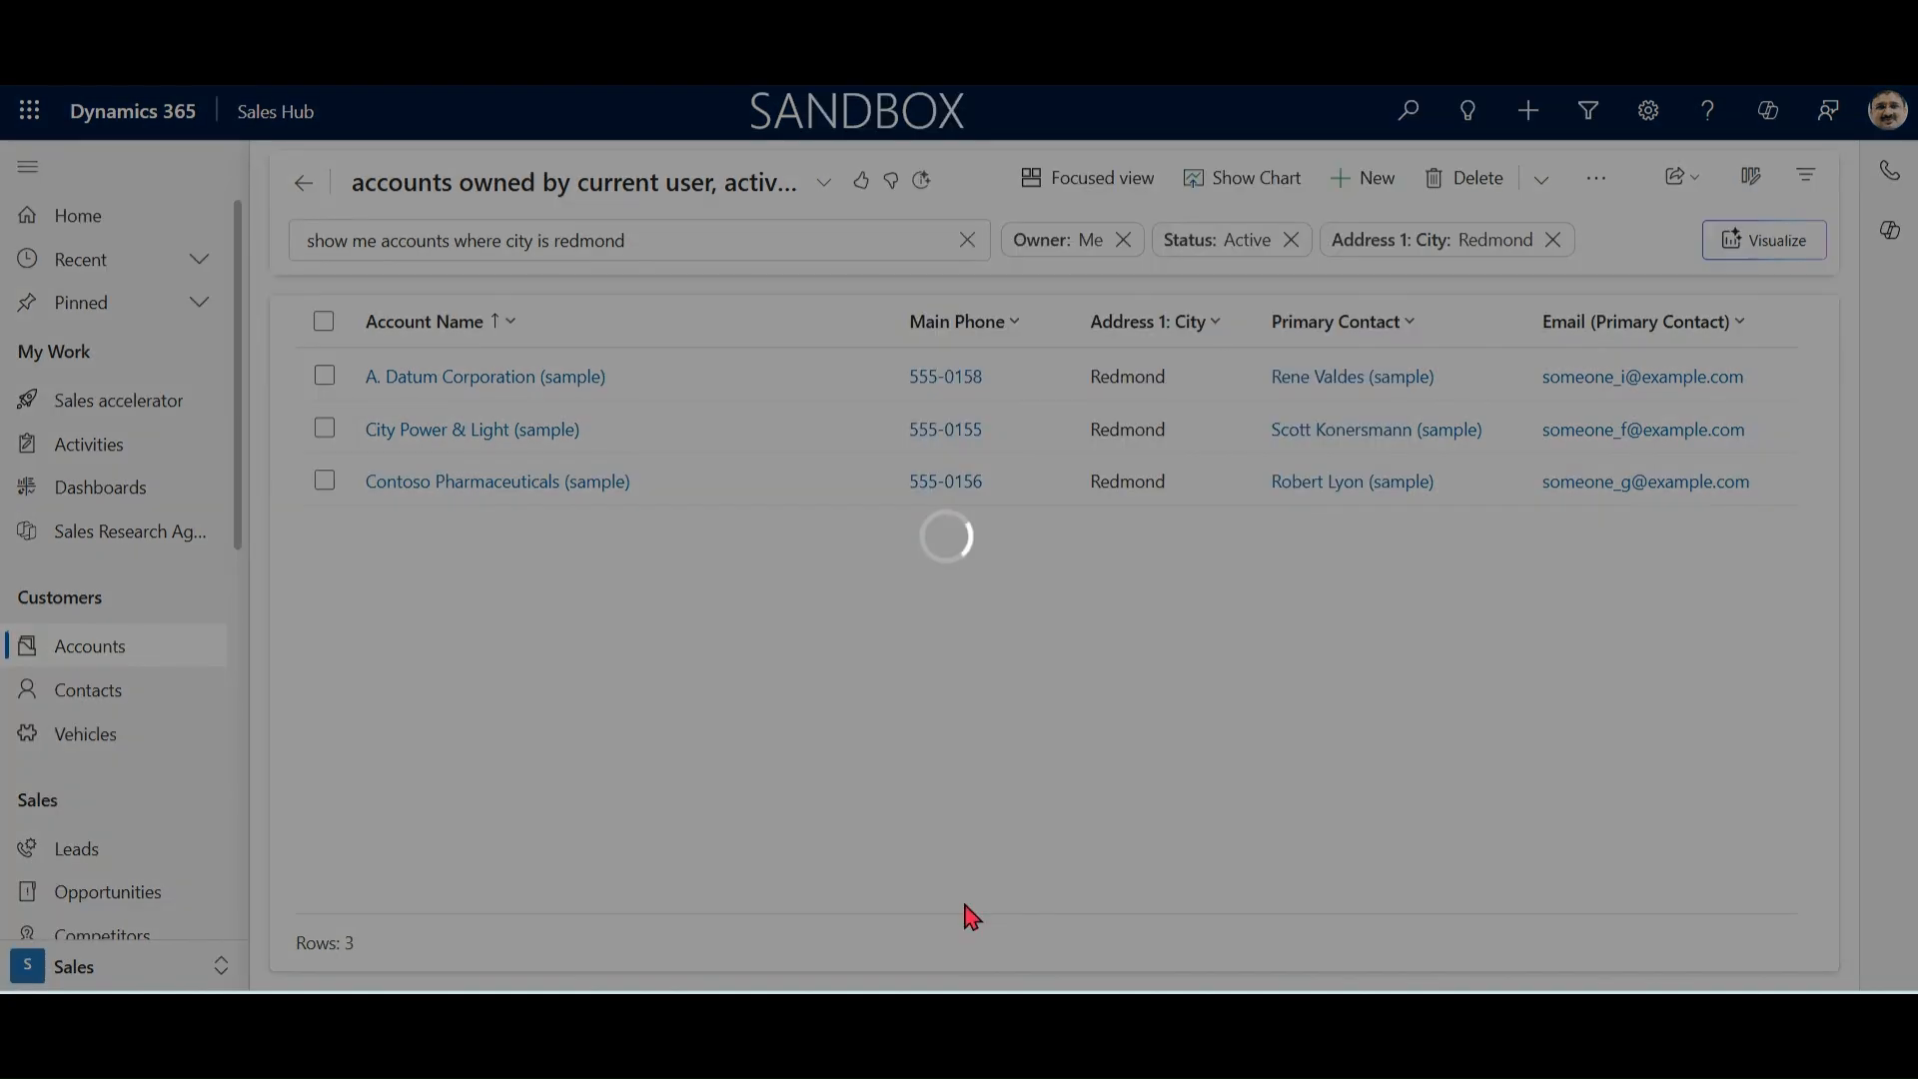
left_click(1115, 469)
key("ctrl+a")
type("Redmond Acco")
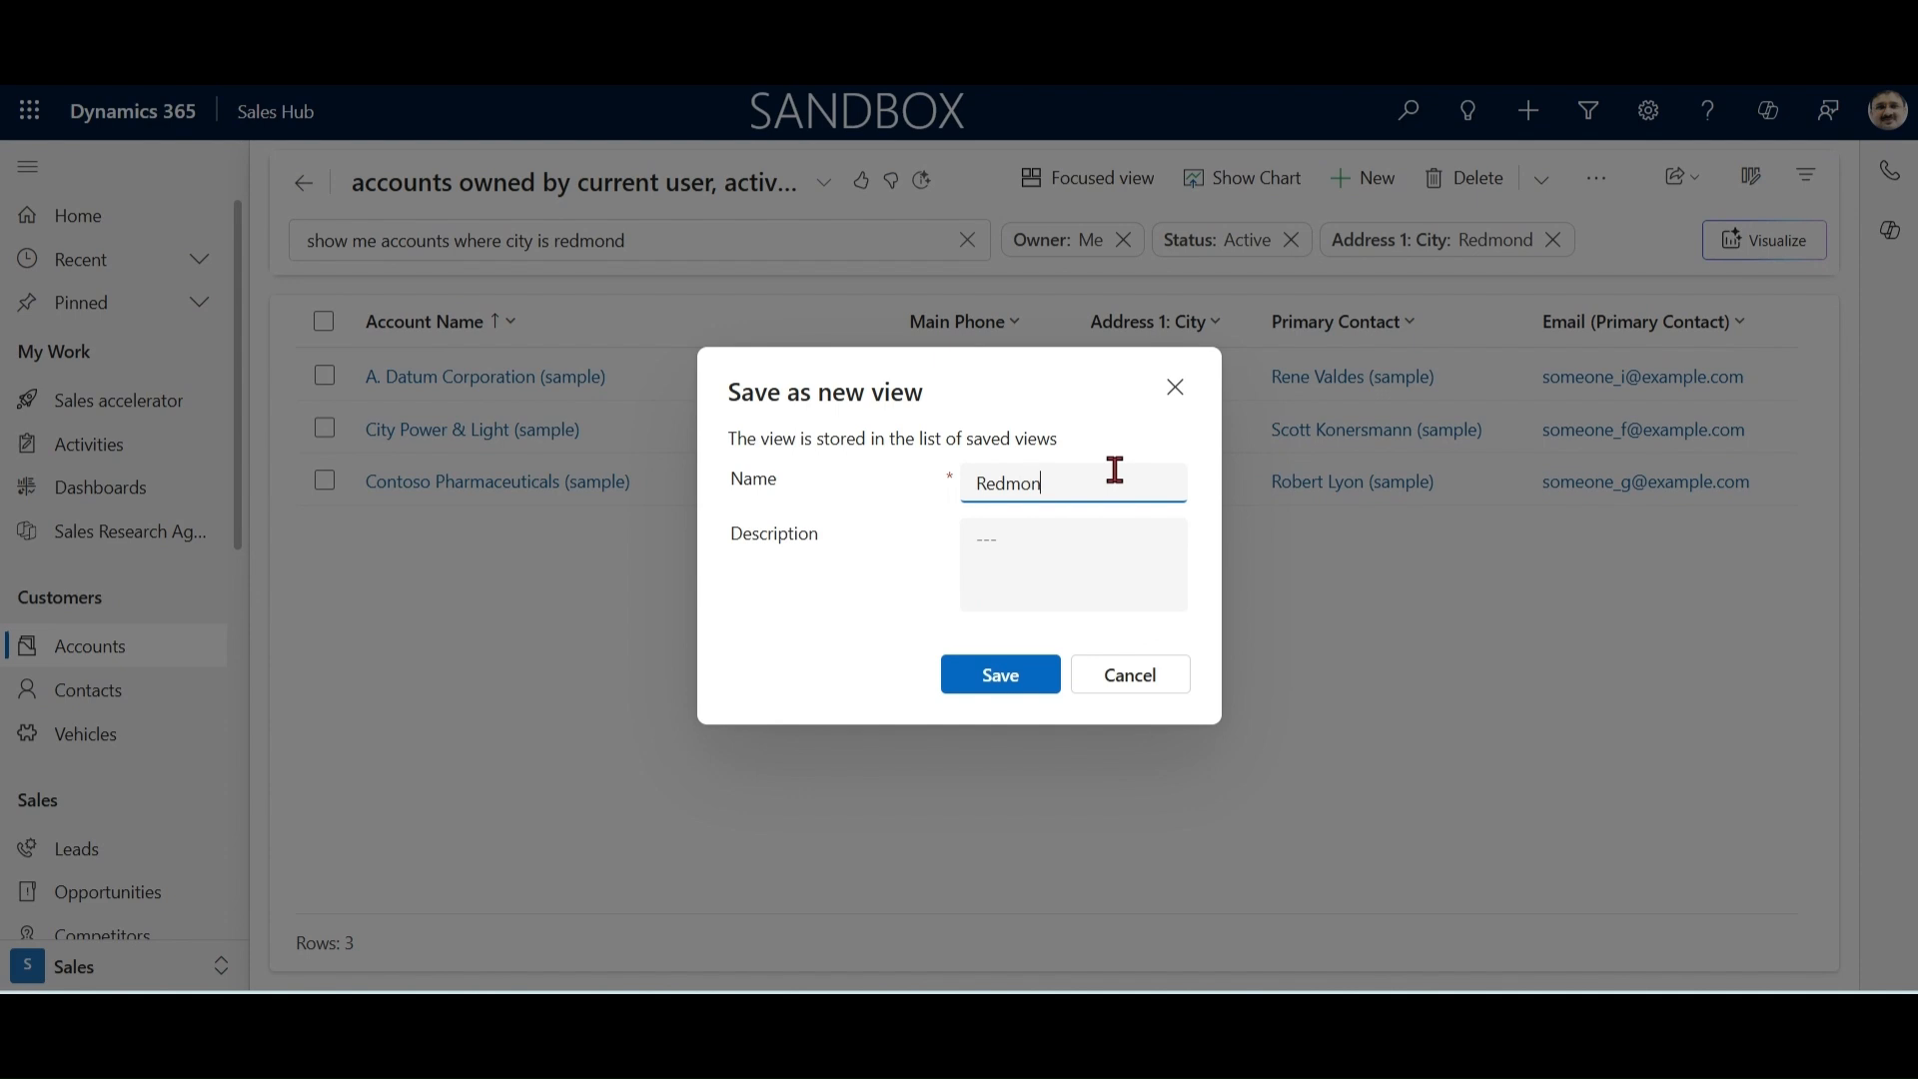
type("unts")
left_click(999, 693)
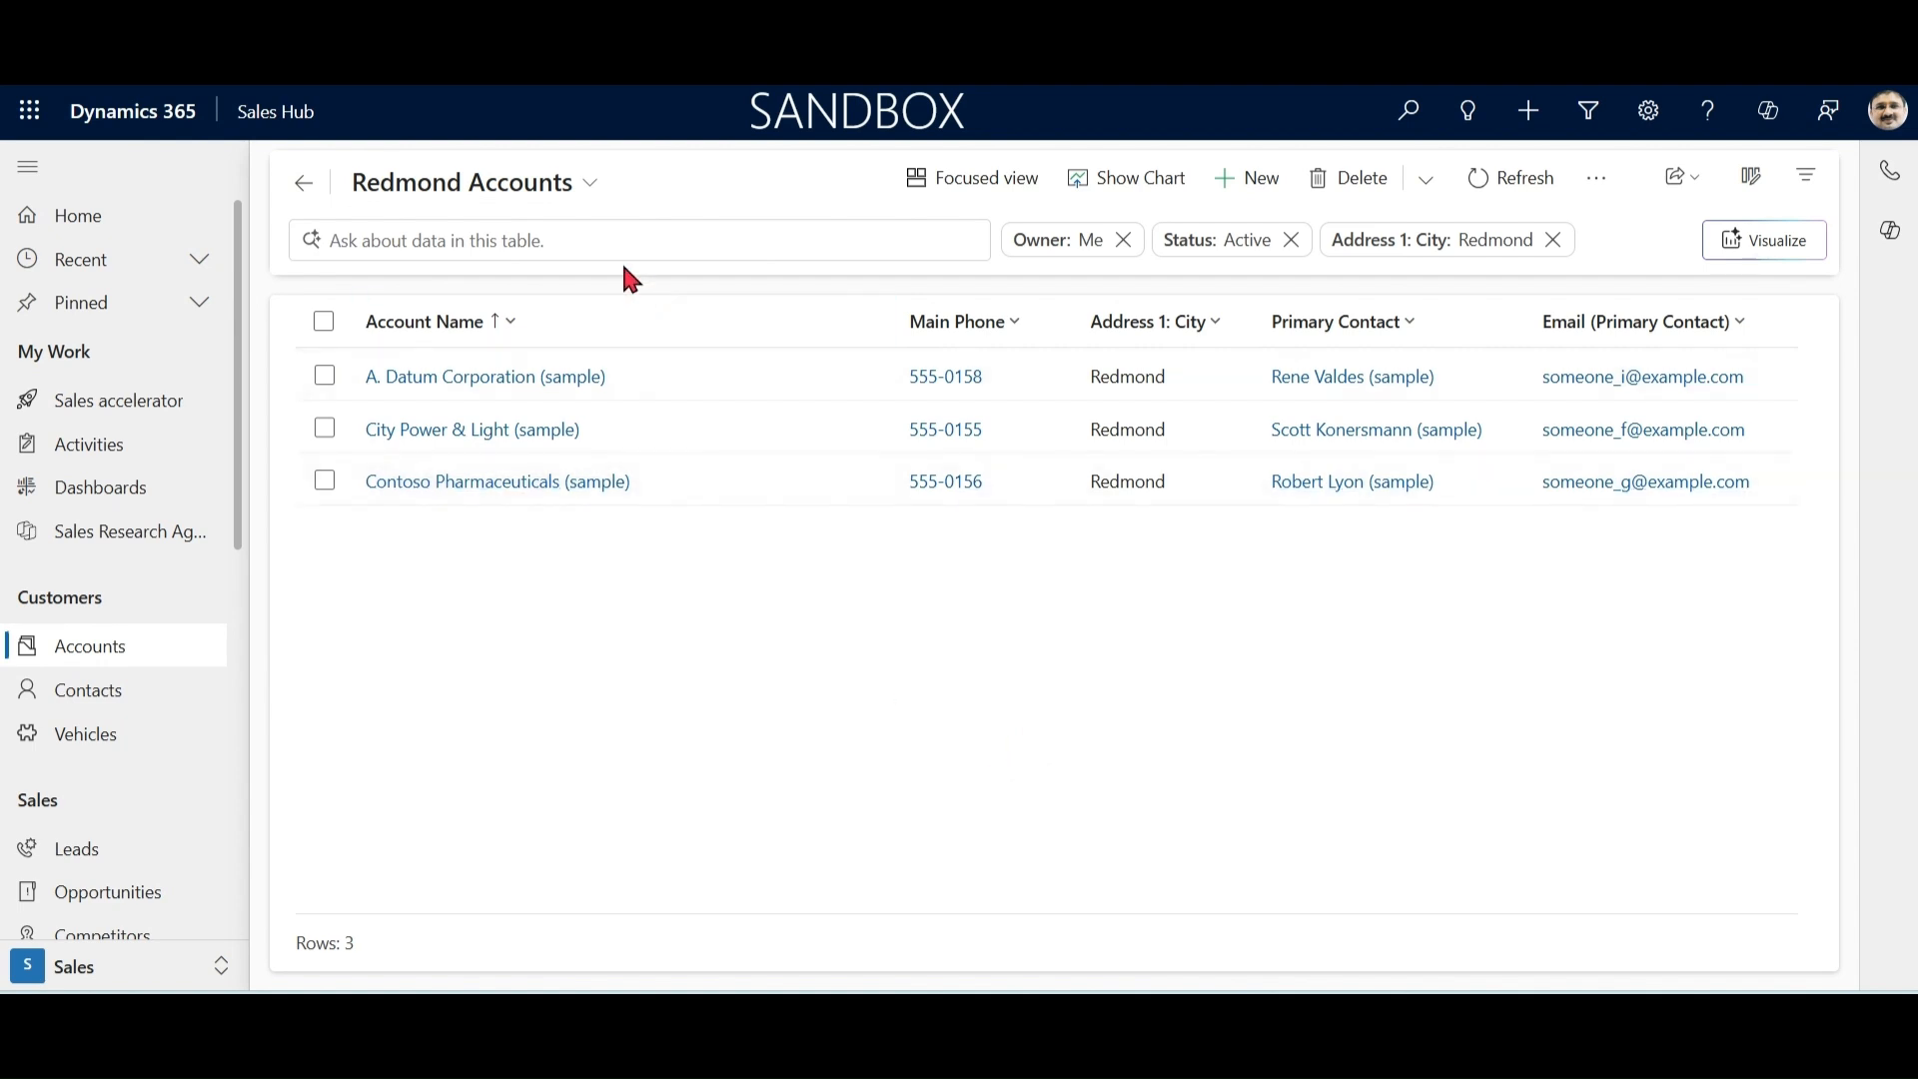
Step: Examine the management and sharing options of the Redmond Accounts view, including the available users and teams, and close them without sharing
left_click(591, 195)
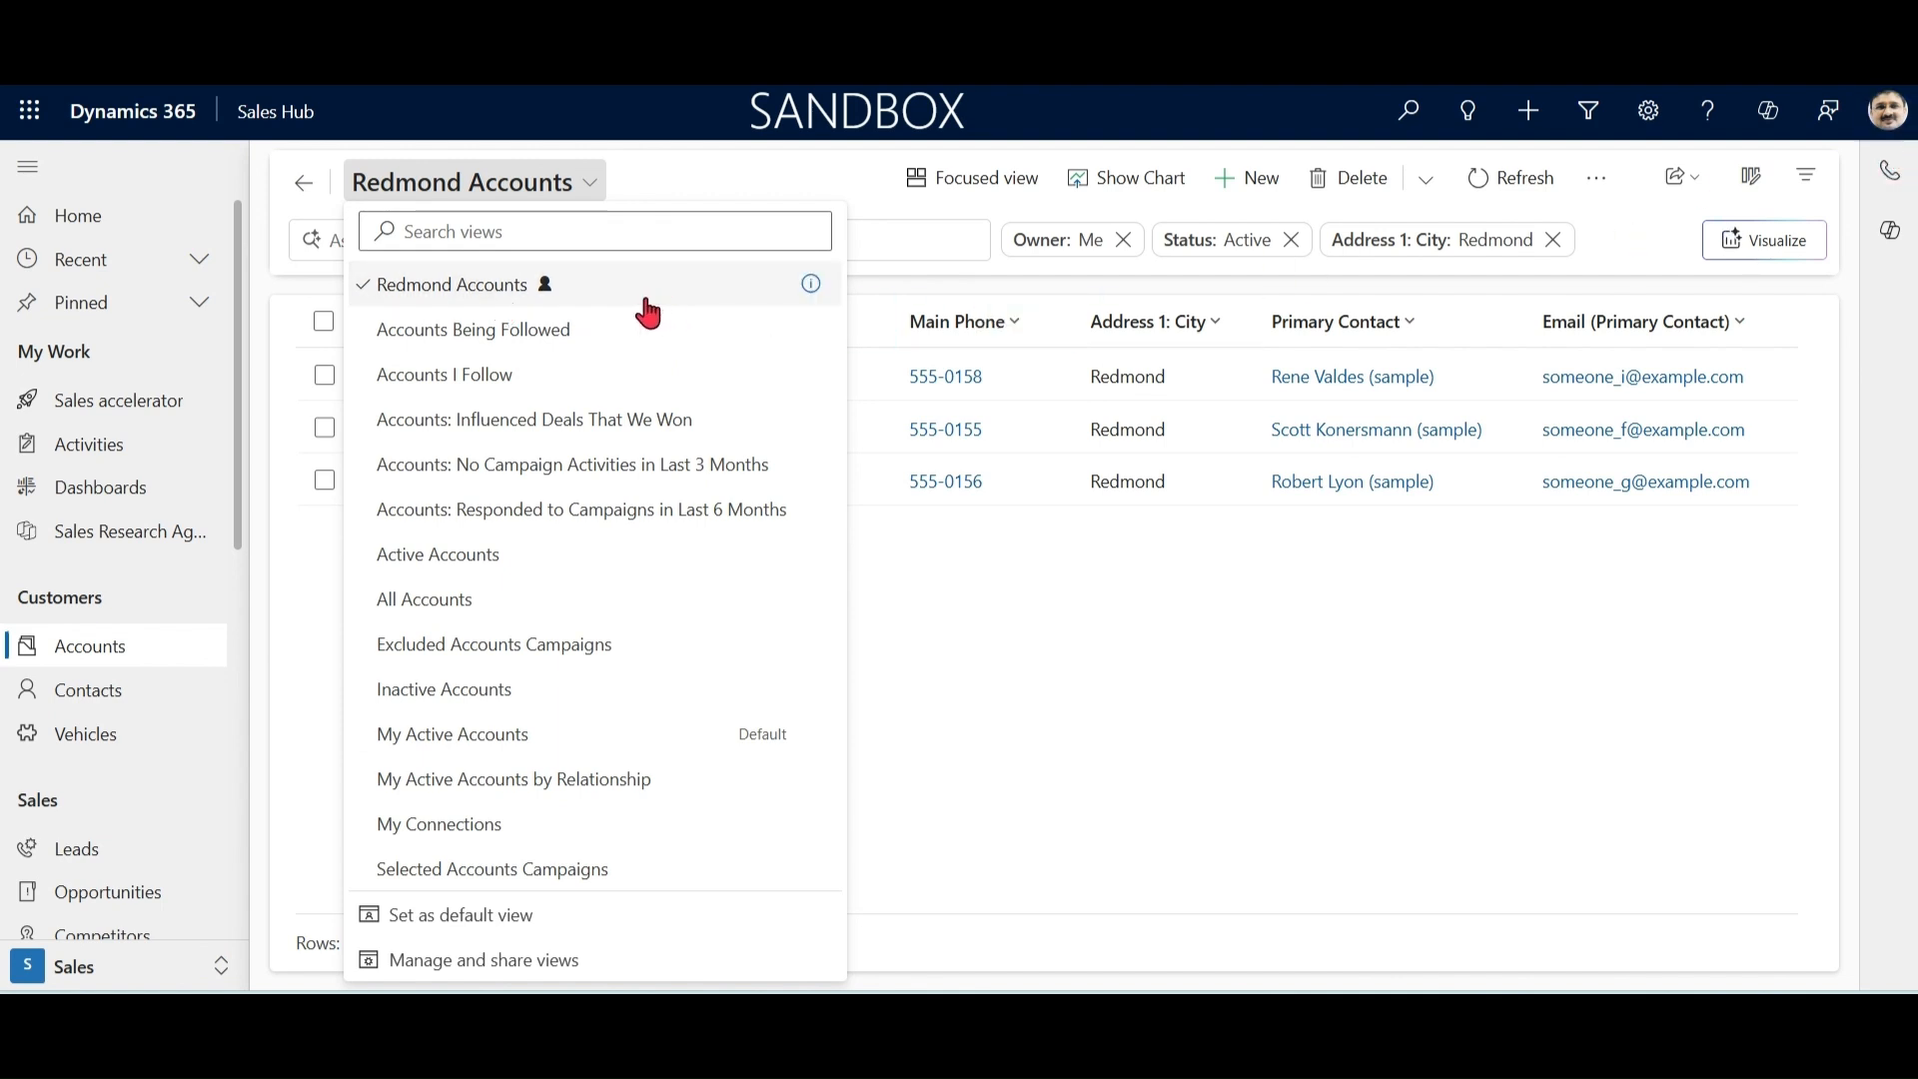
left_click(518, 961)
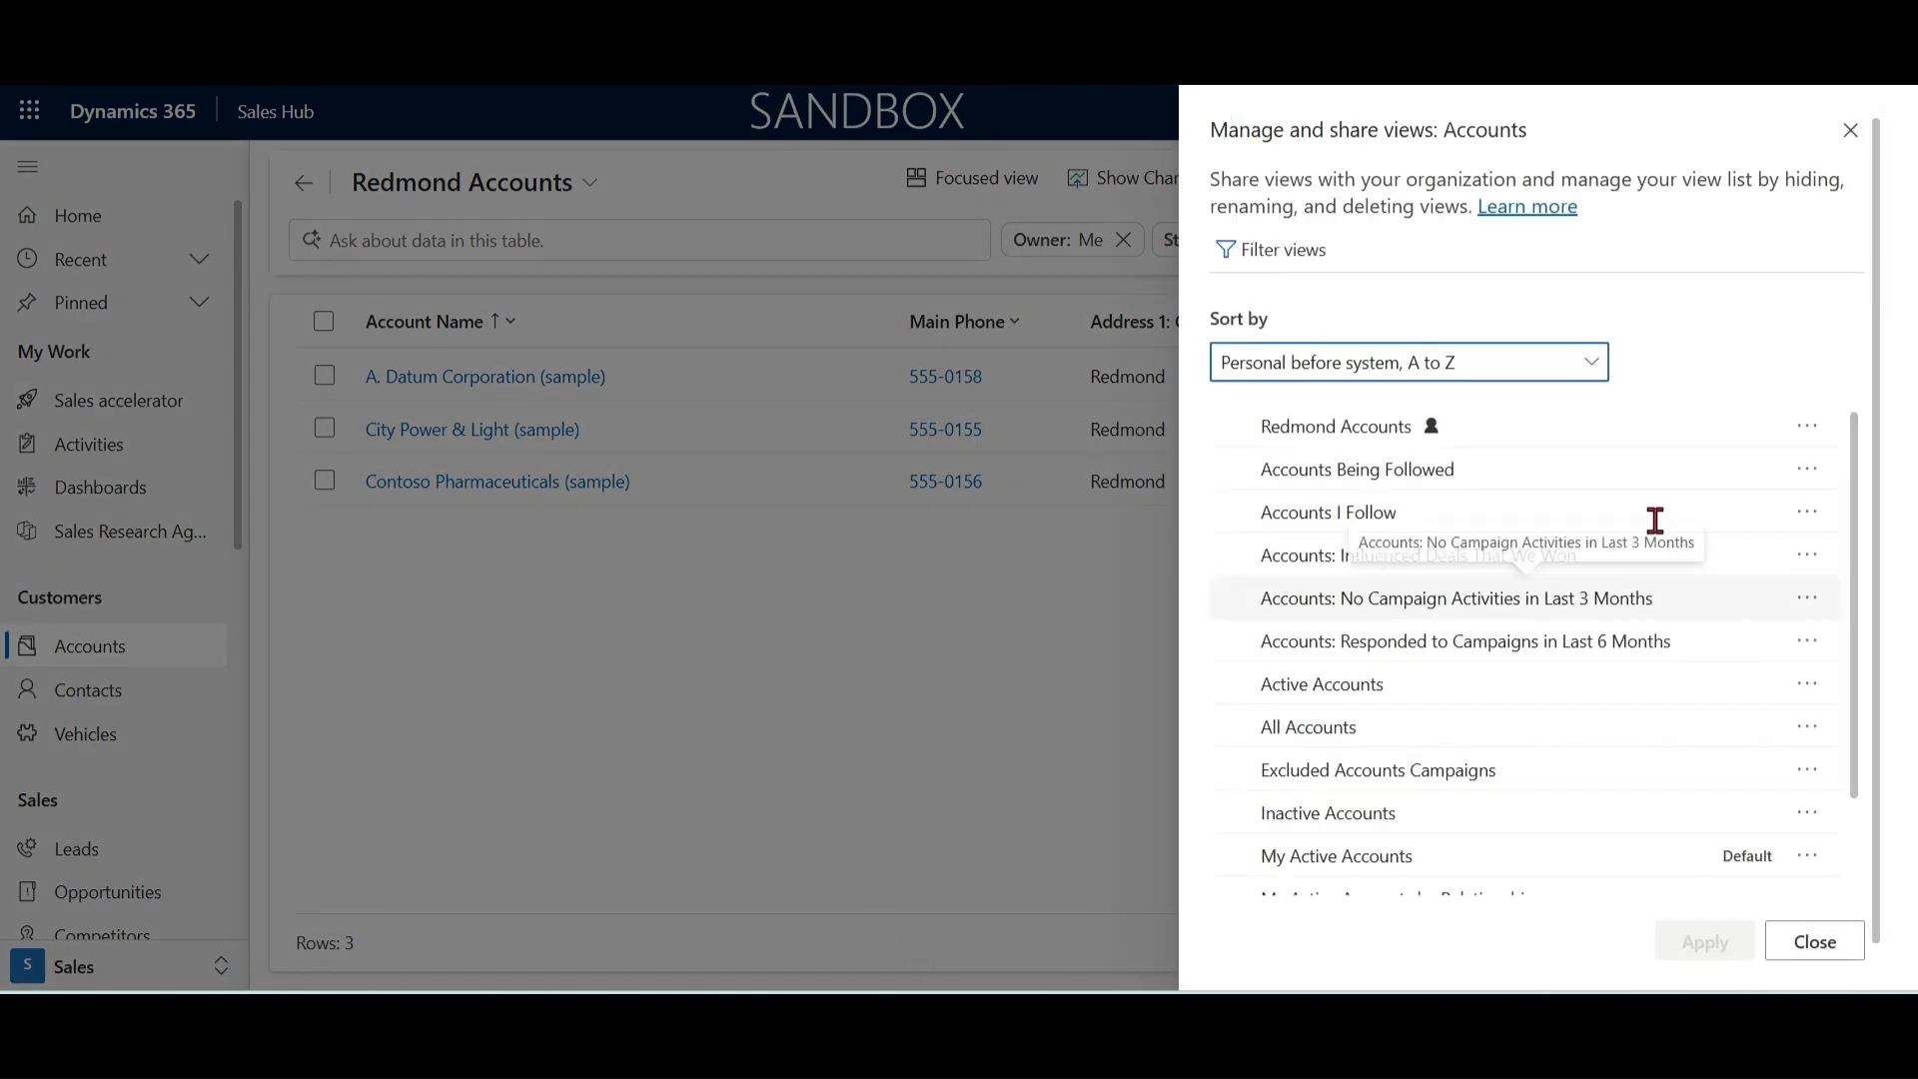
left_click(1812, 437)
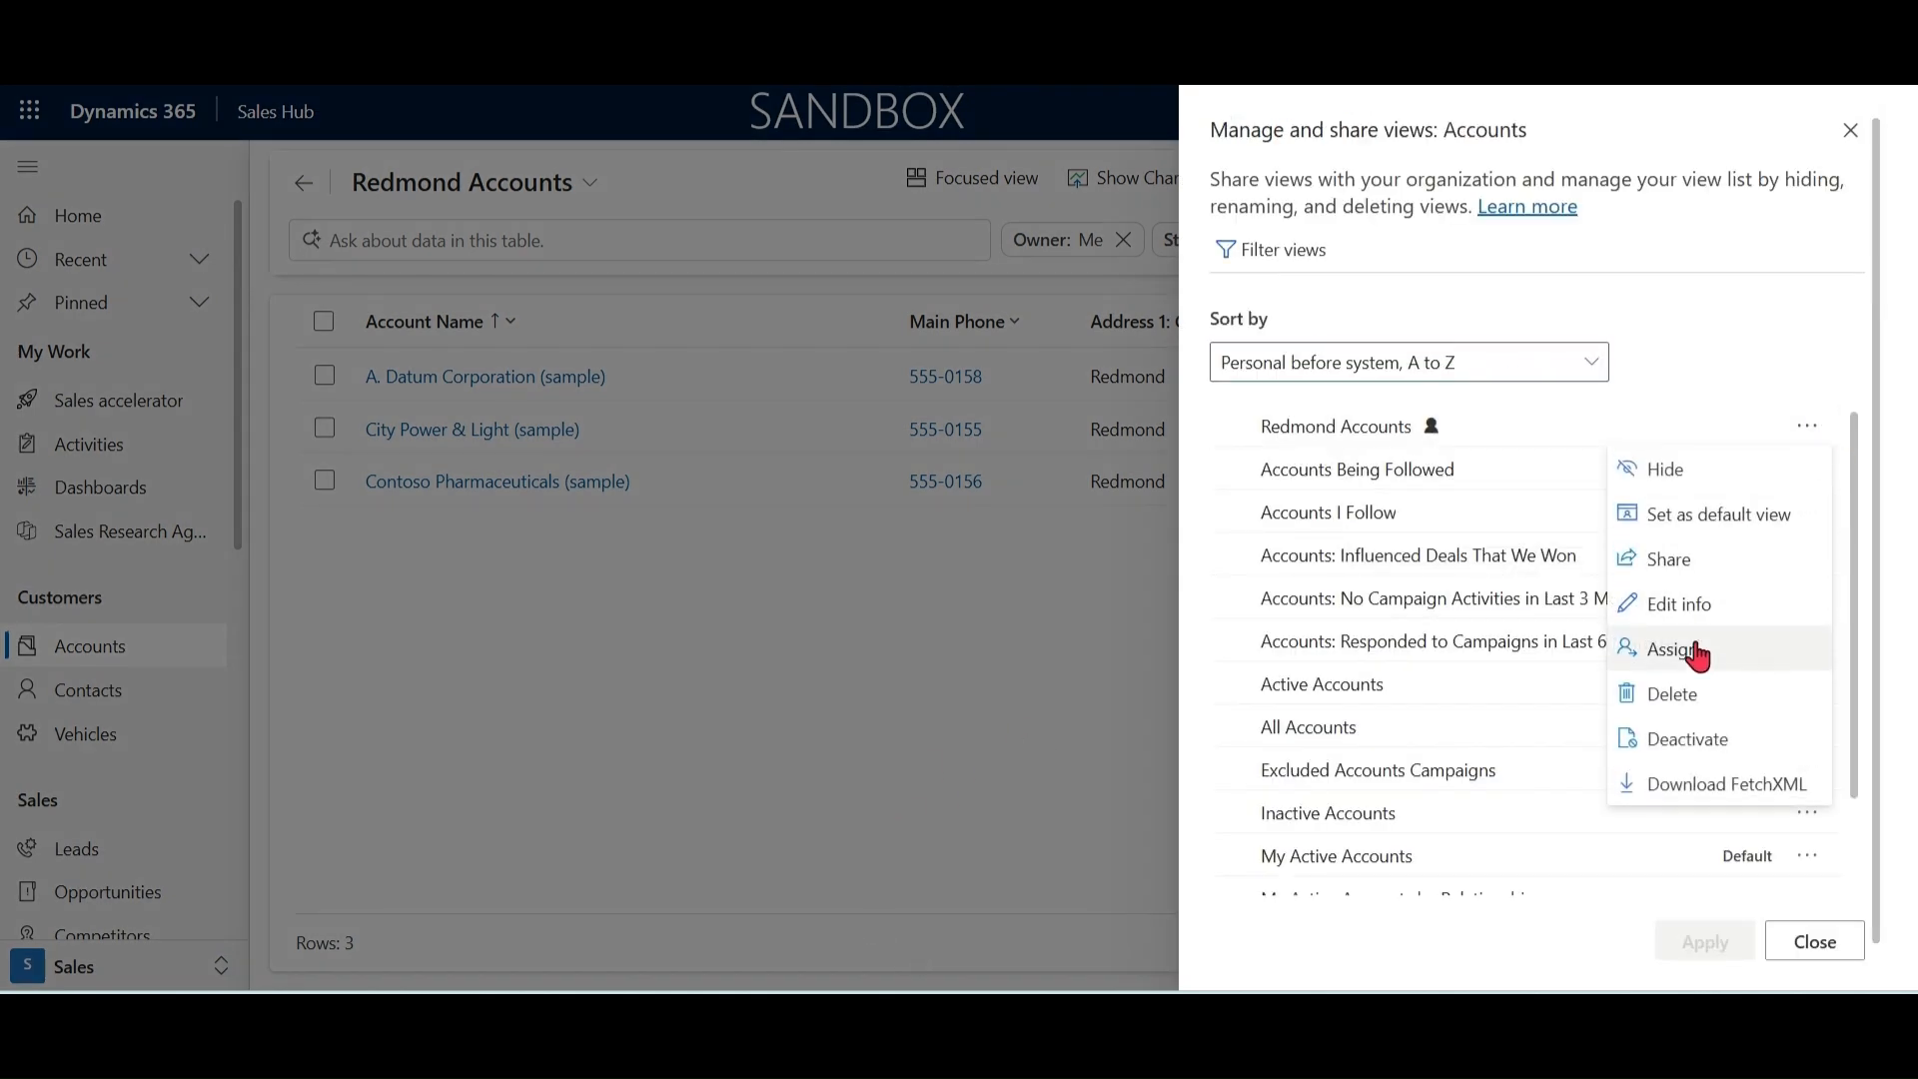
left_click(1704, 568)
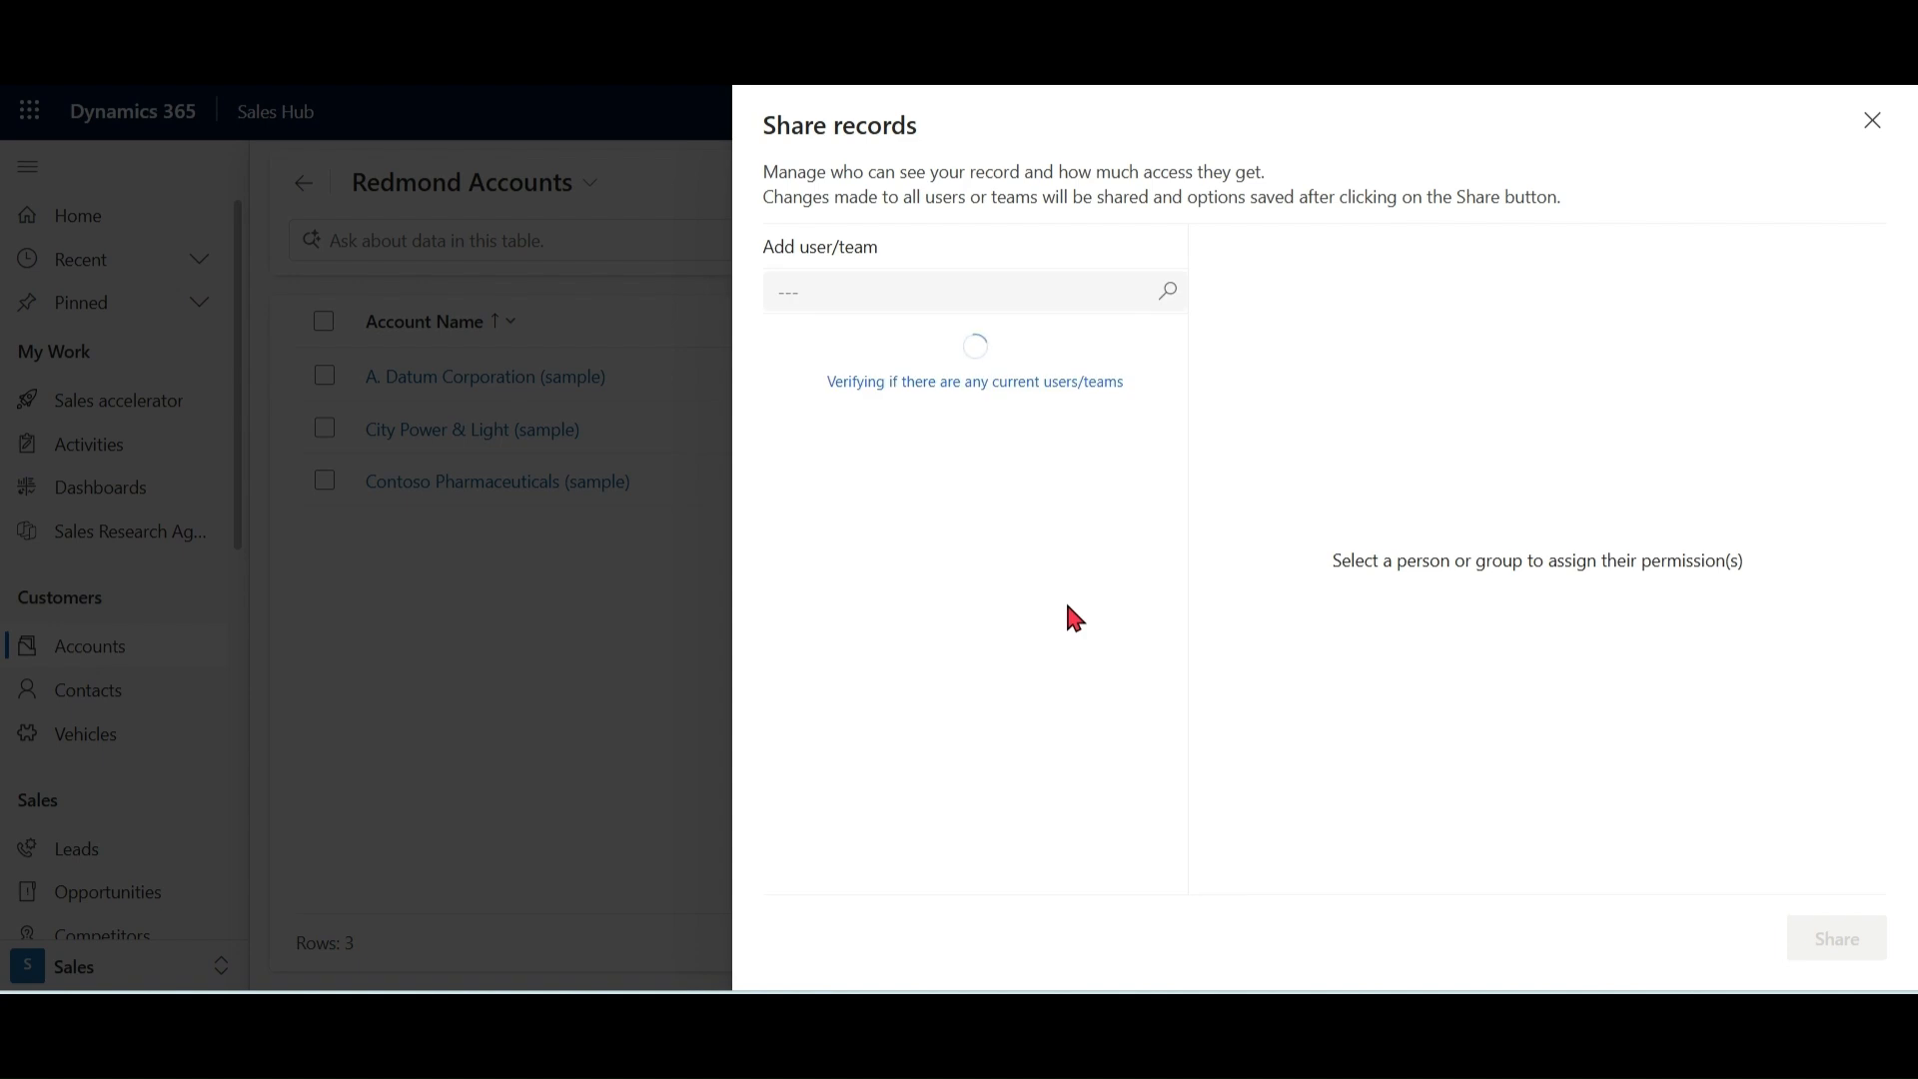
left_click(1176, 300)
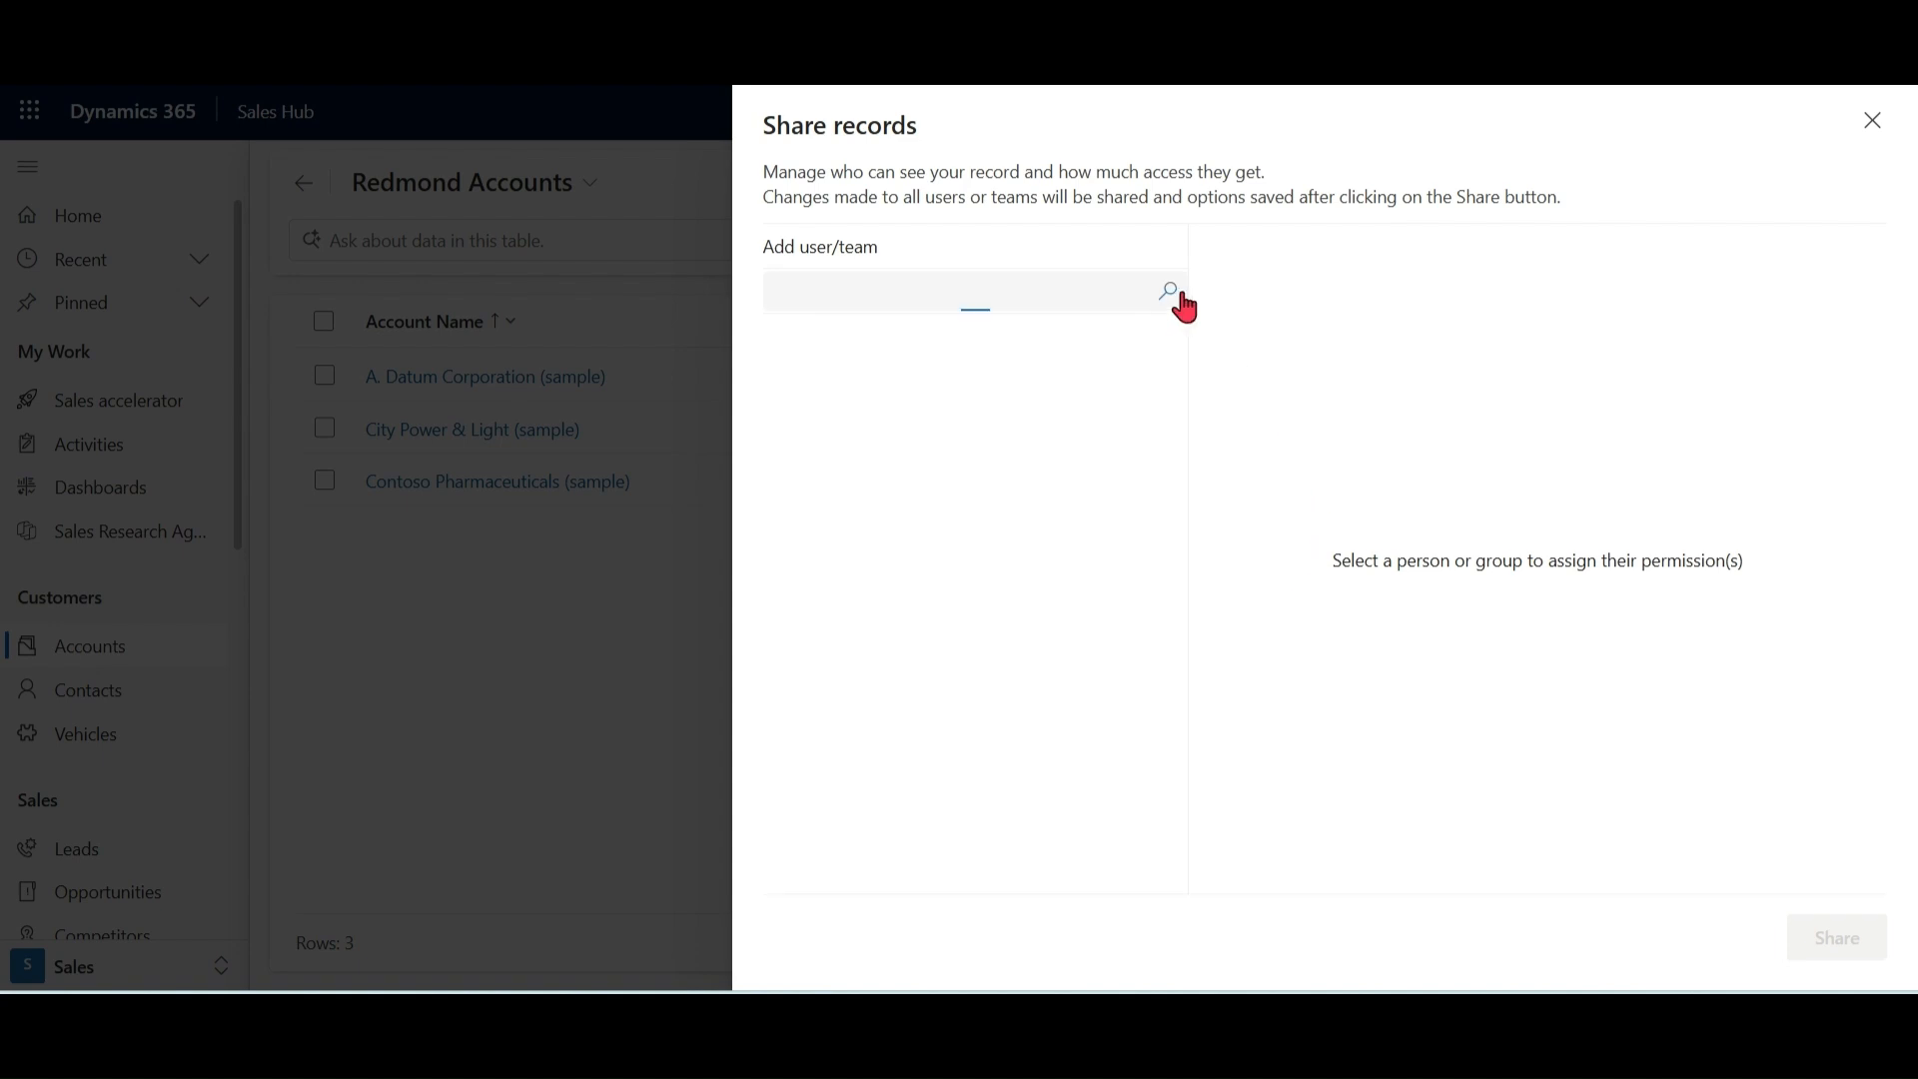
left_click(1335, 297)
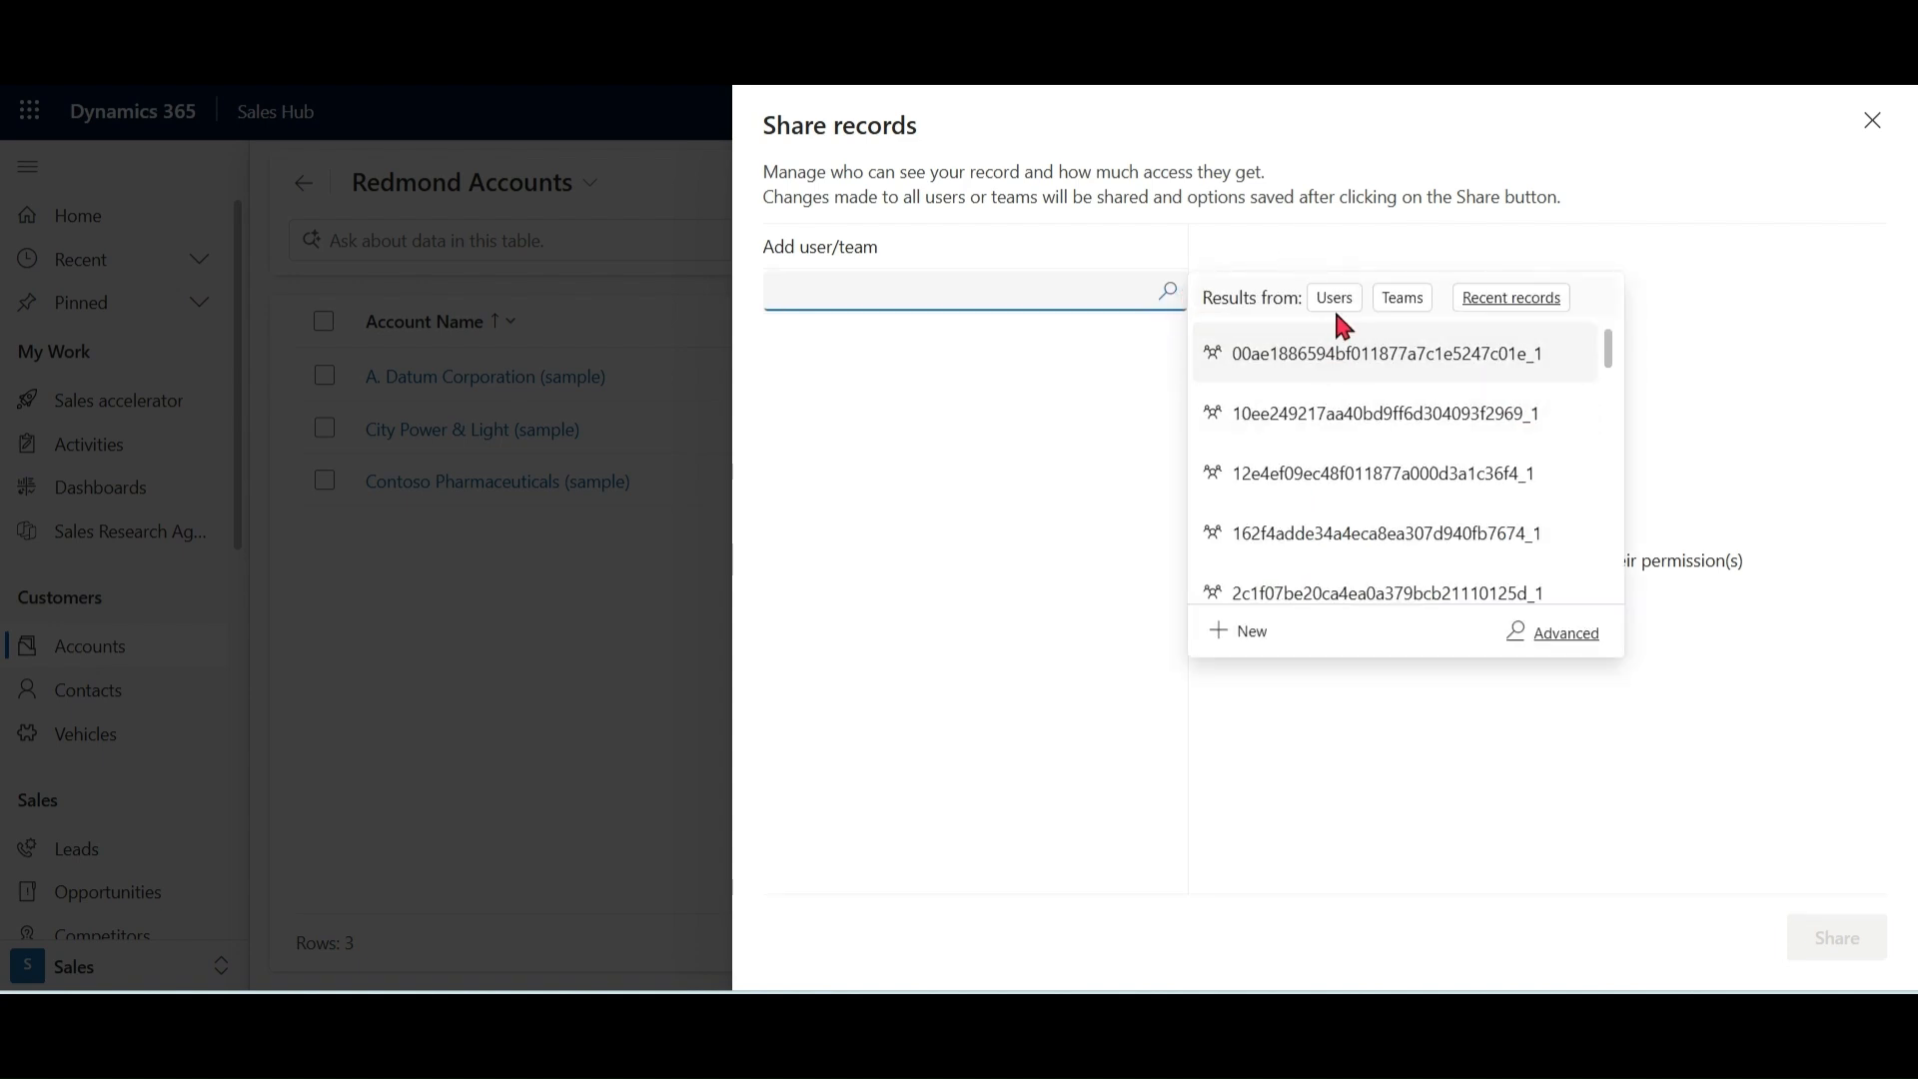
left_click_drag(1606, 346, 1632, 294)
left_click(1718, 405)
left_click(1872, 121)
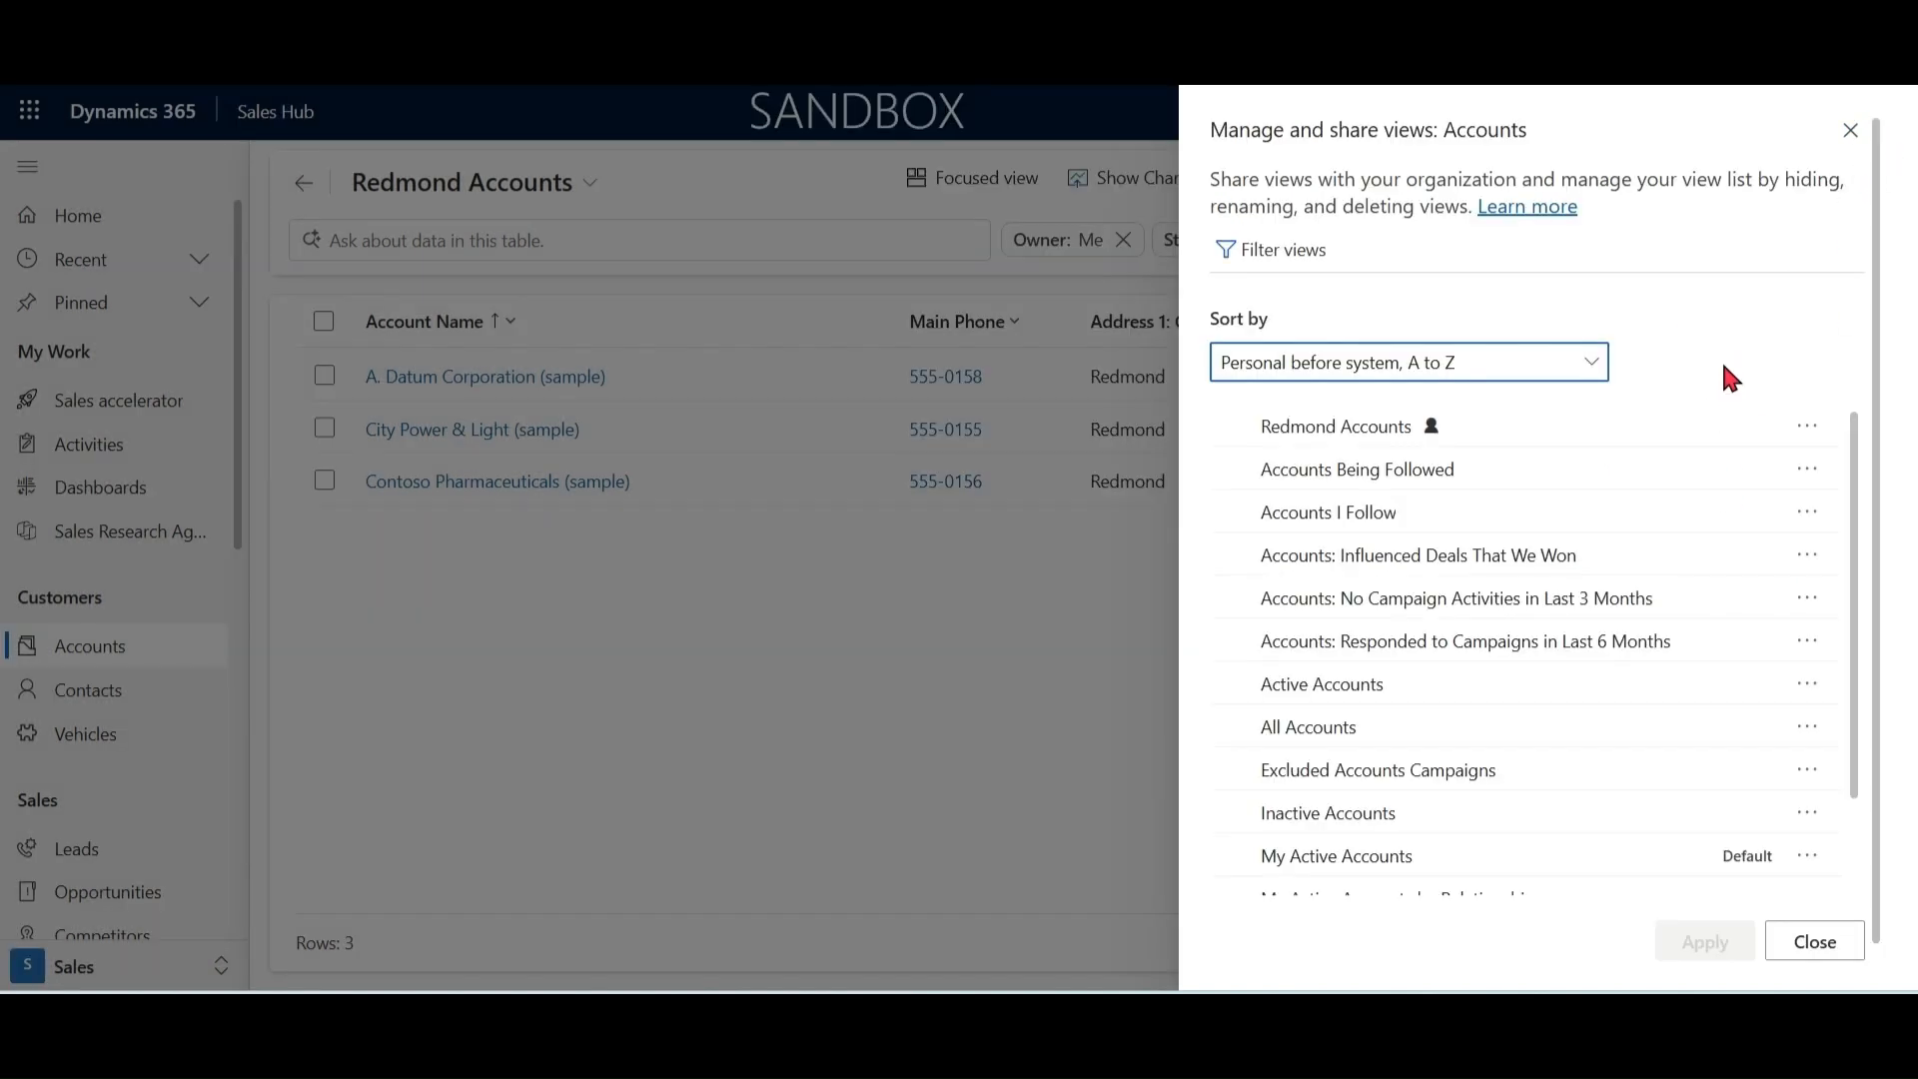
left_click(1808, 428)
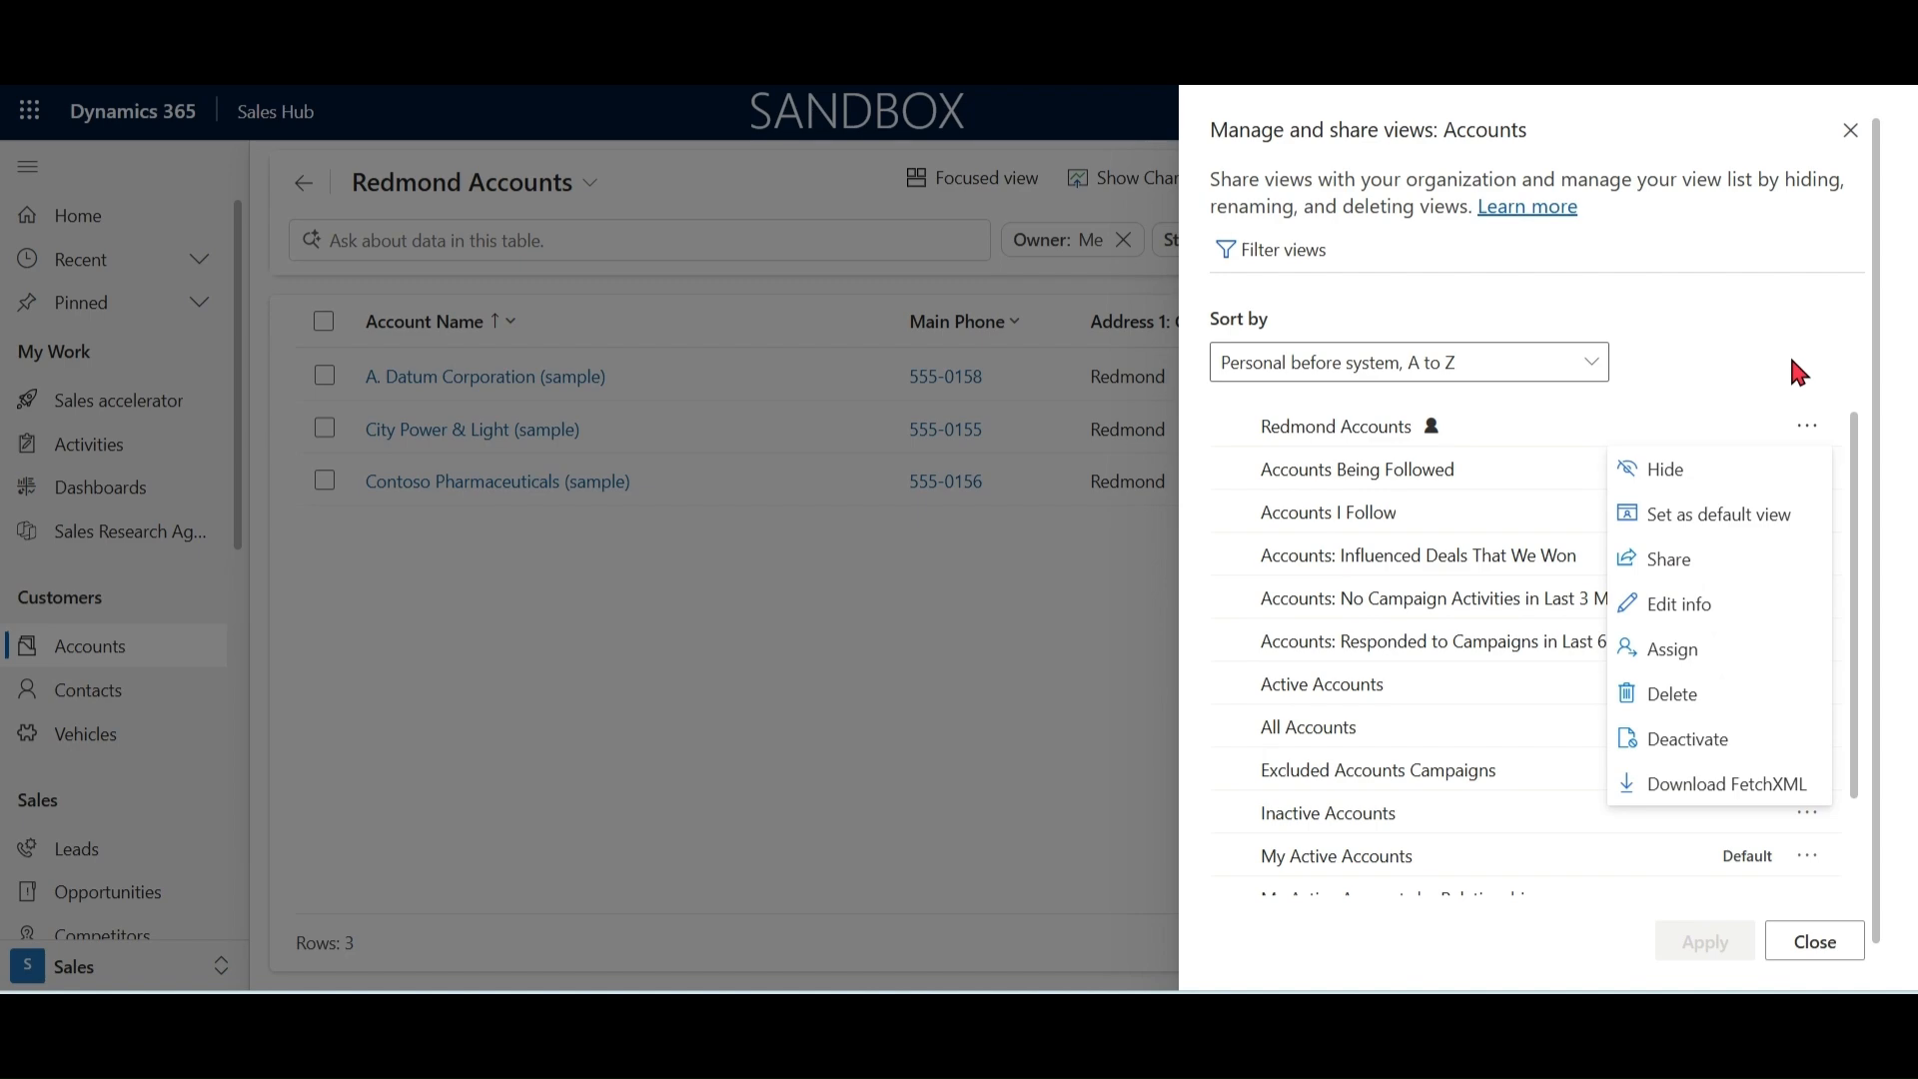
left_click(1851, 130)
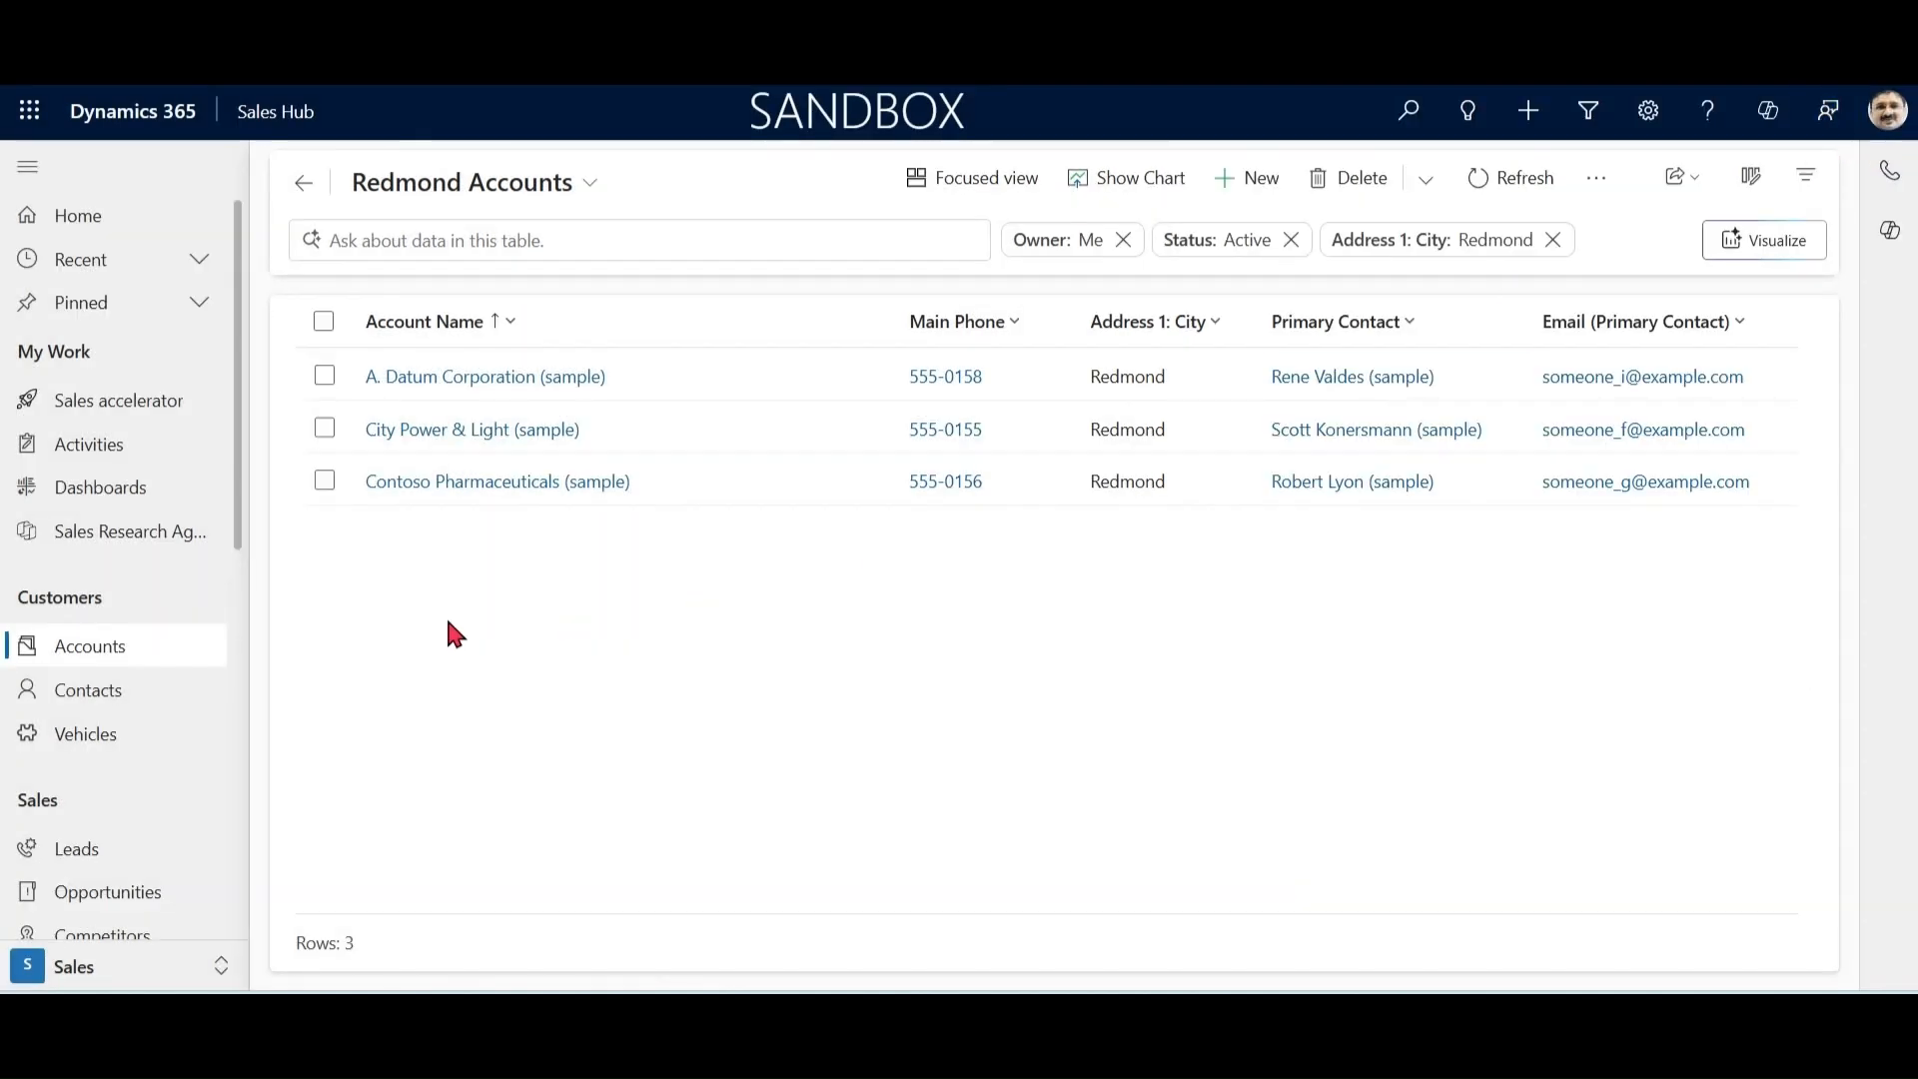
Step: Reopen the Accounts list and switch it to the Redmond Accounts view
left_click(85, 661)
left_click(84, 658)
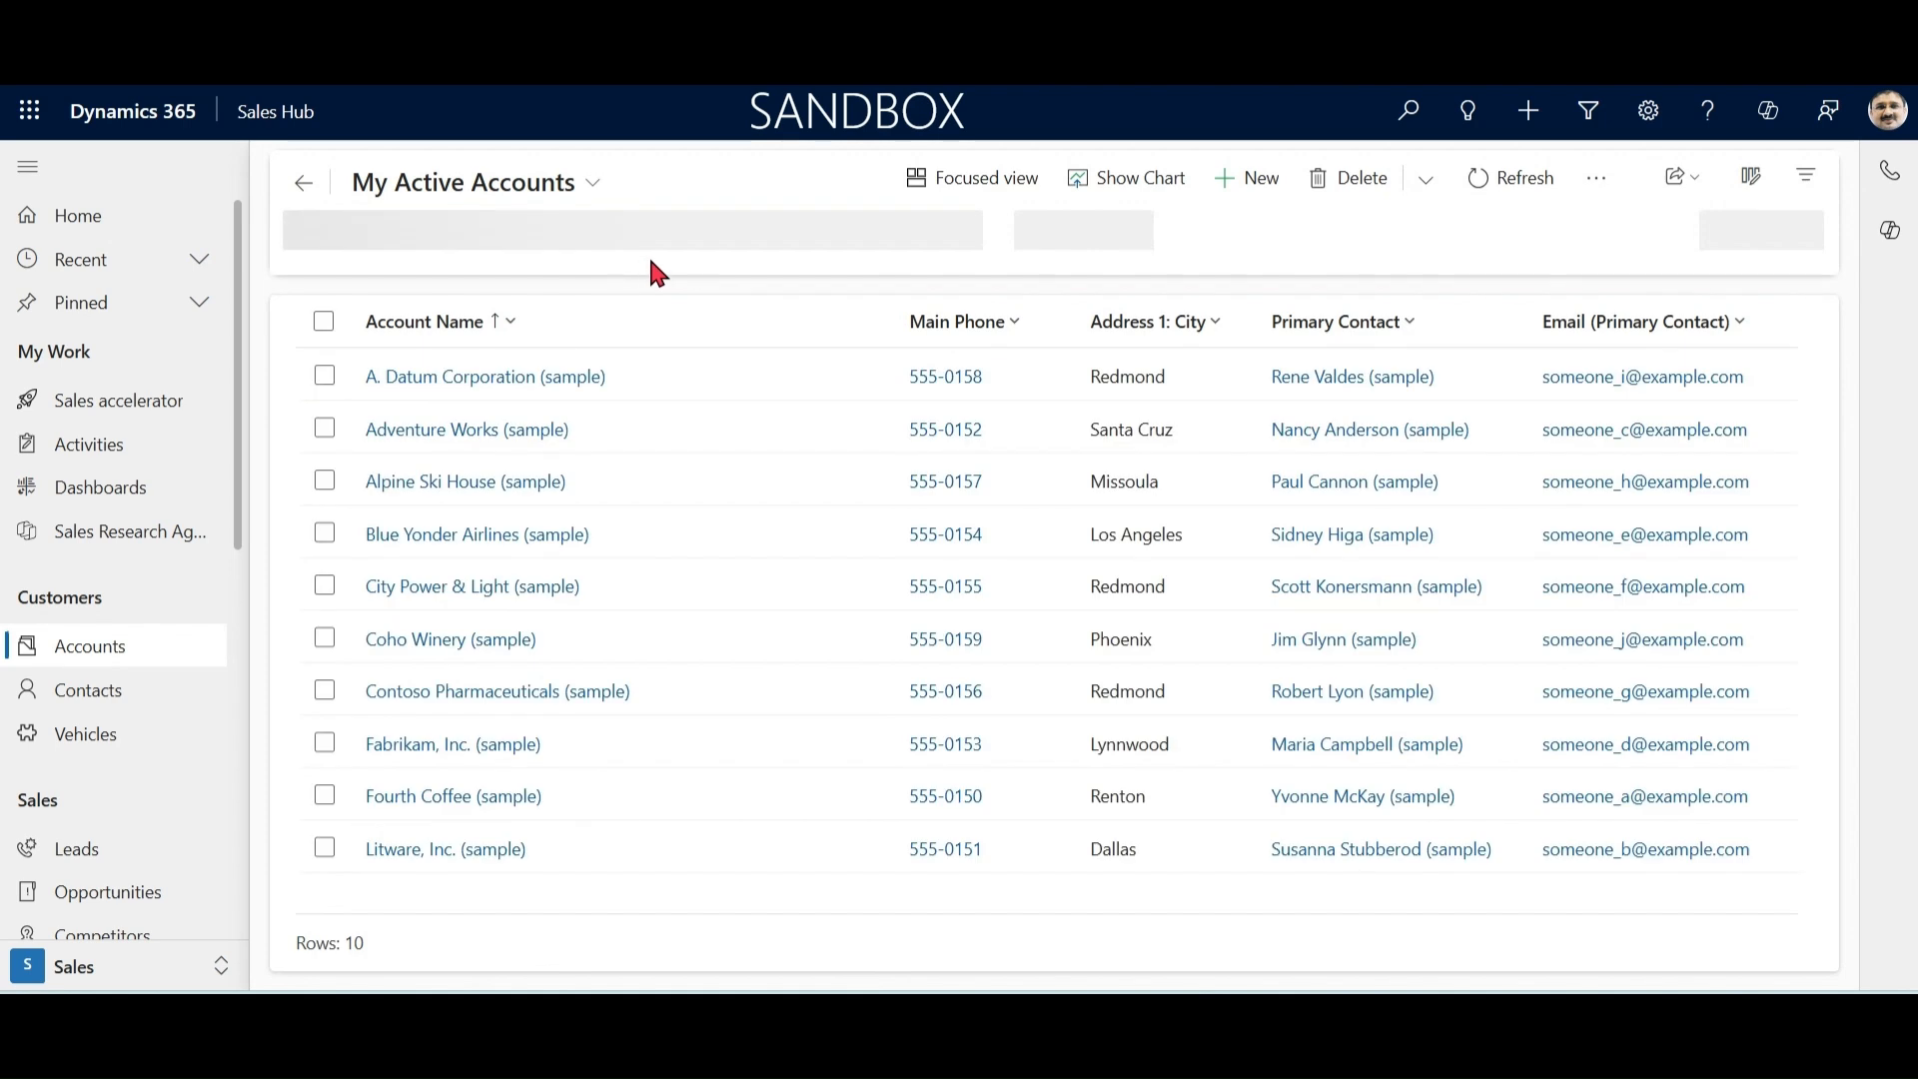
left_click(597, 187)
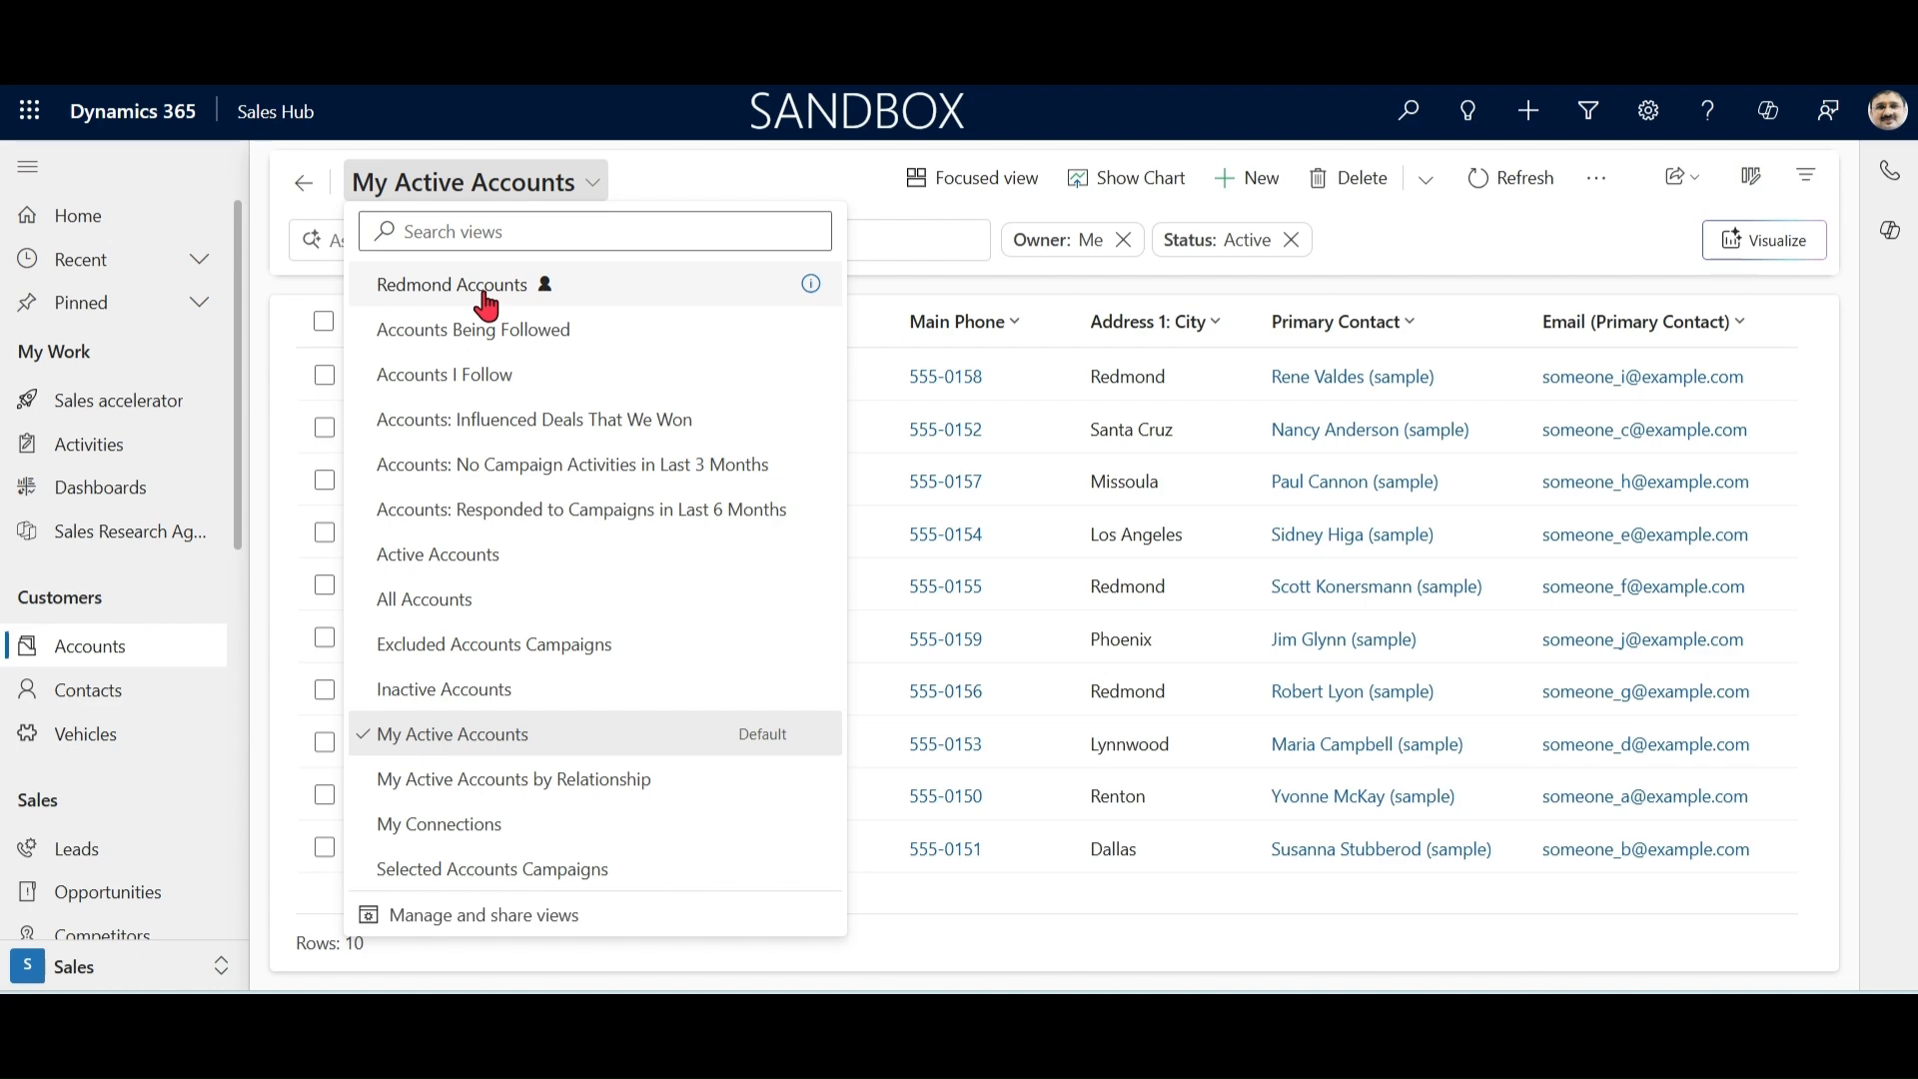
left_click(817, 295)
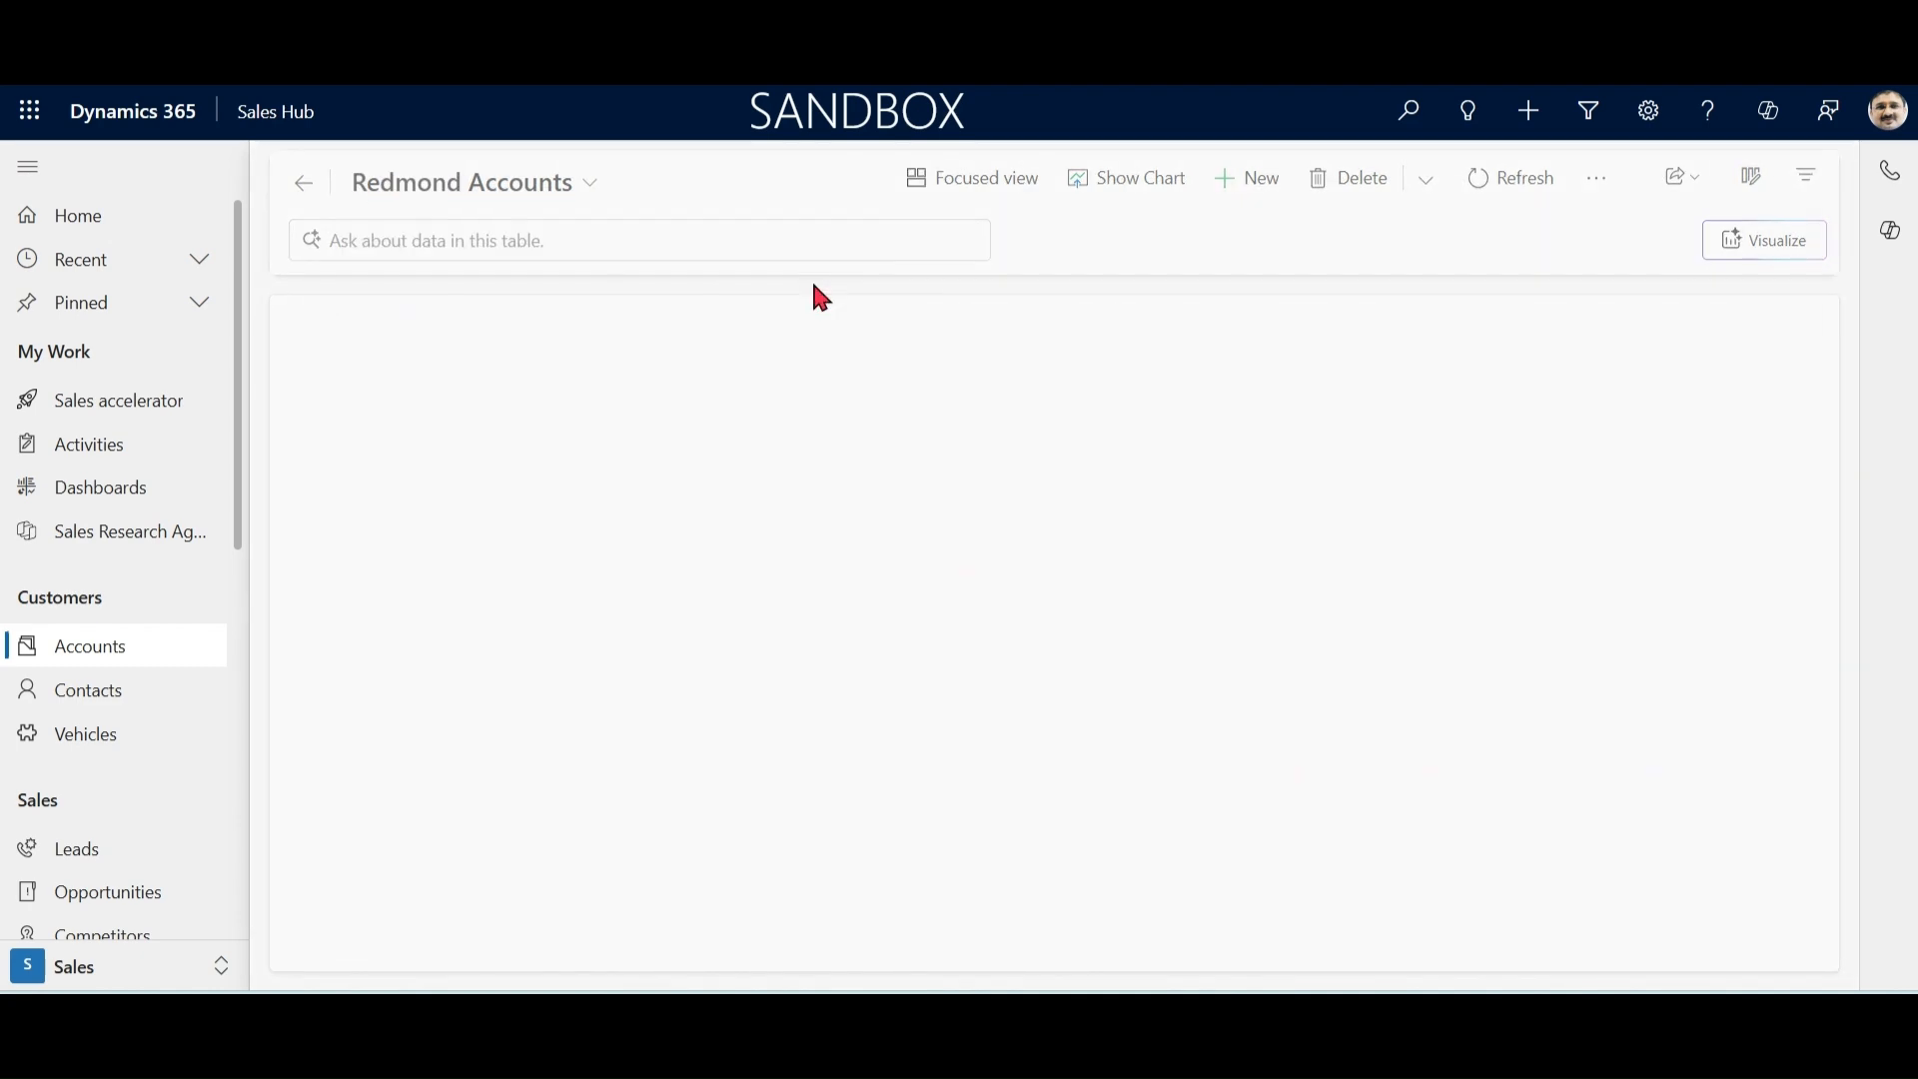
Step: Set Redmond Accounts as the default accounts view and reopen the Accounts list to check it
left_click(589, 184)
left_click(523, 957)
left_click(1808, 427)
left_click(1759, 510)
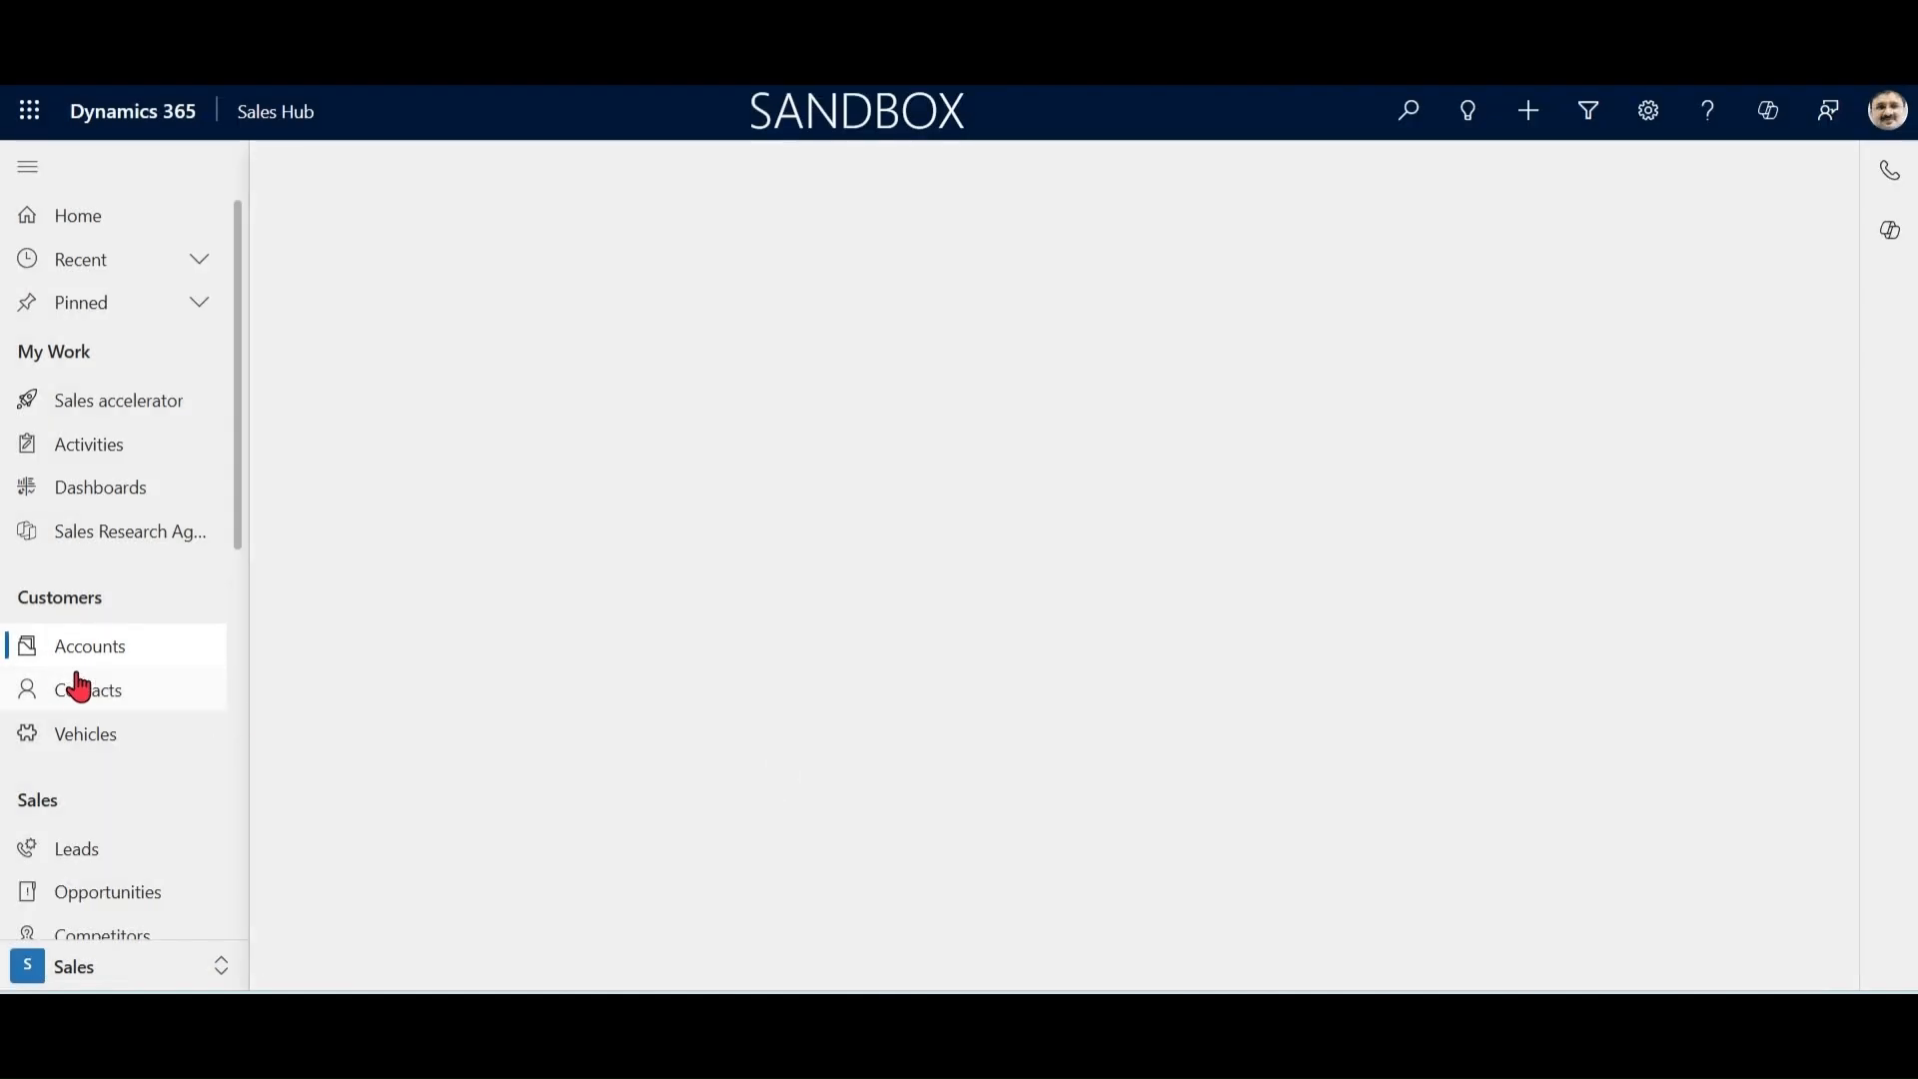
left_click(75, 684)
left_click(89, 647)
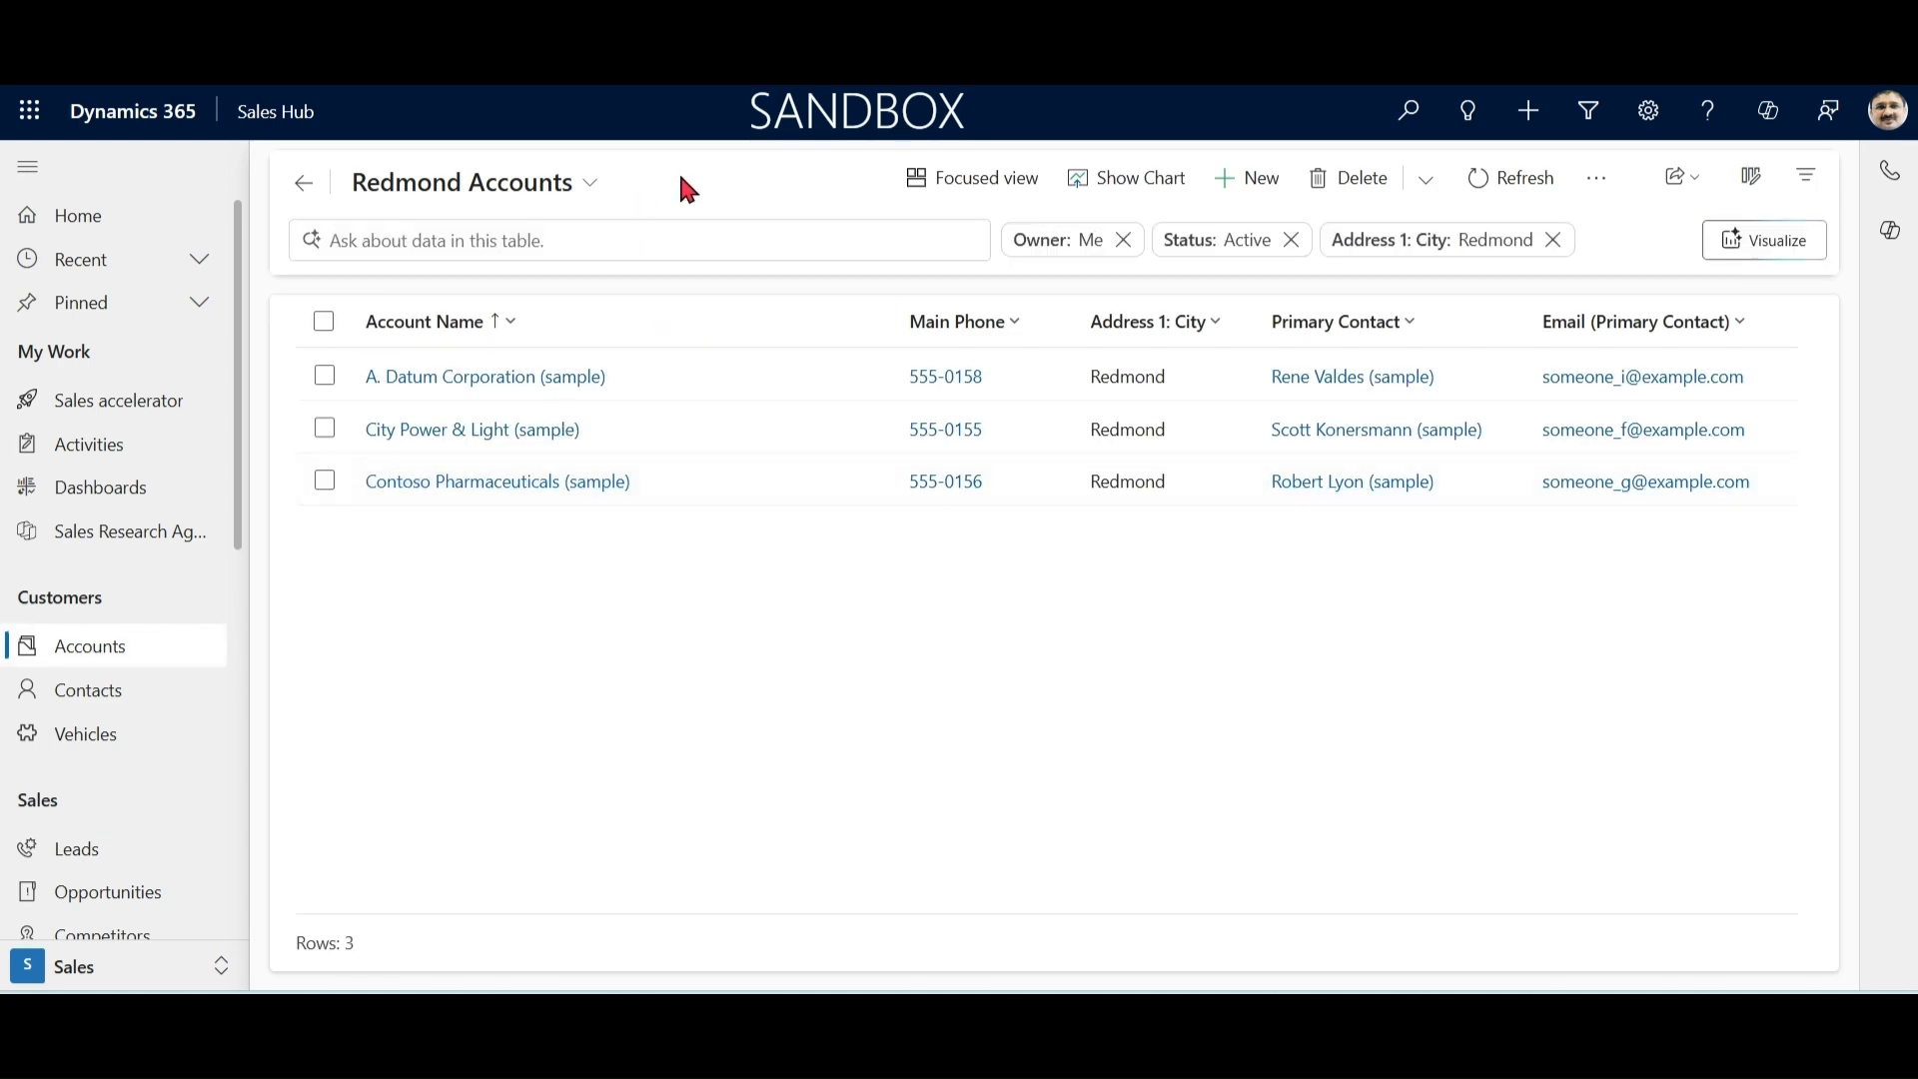
Step: Reset the default view for accounts, then reopen the Accounts list and check which view is the default
left_click(588, 186)
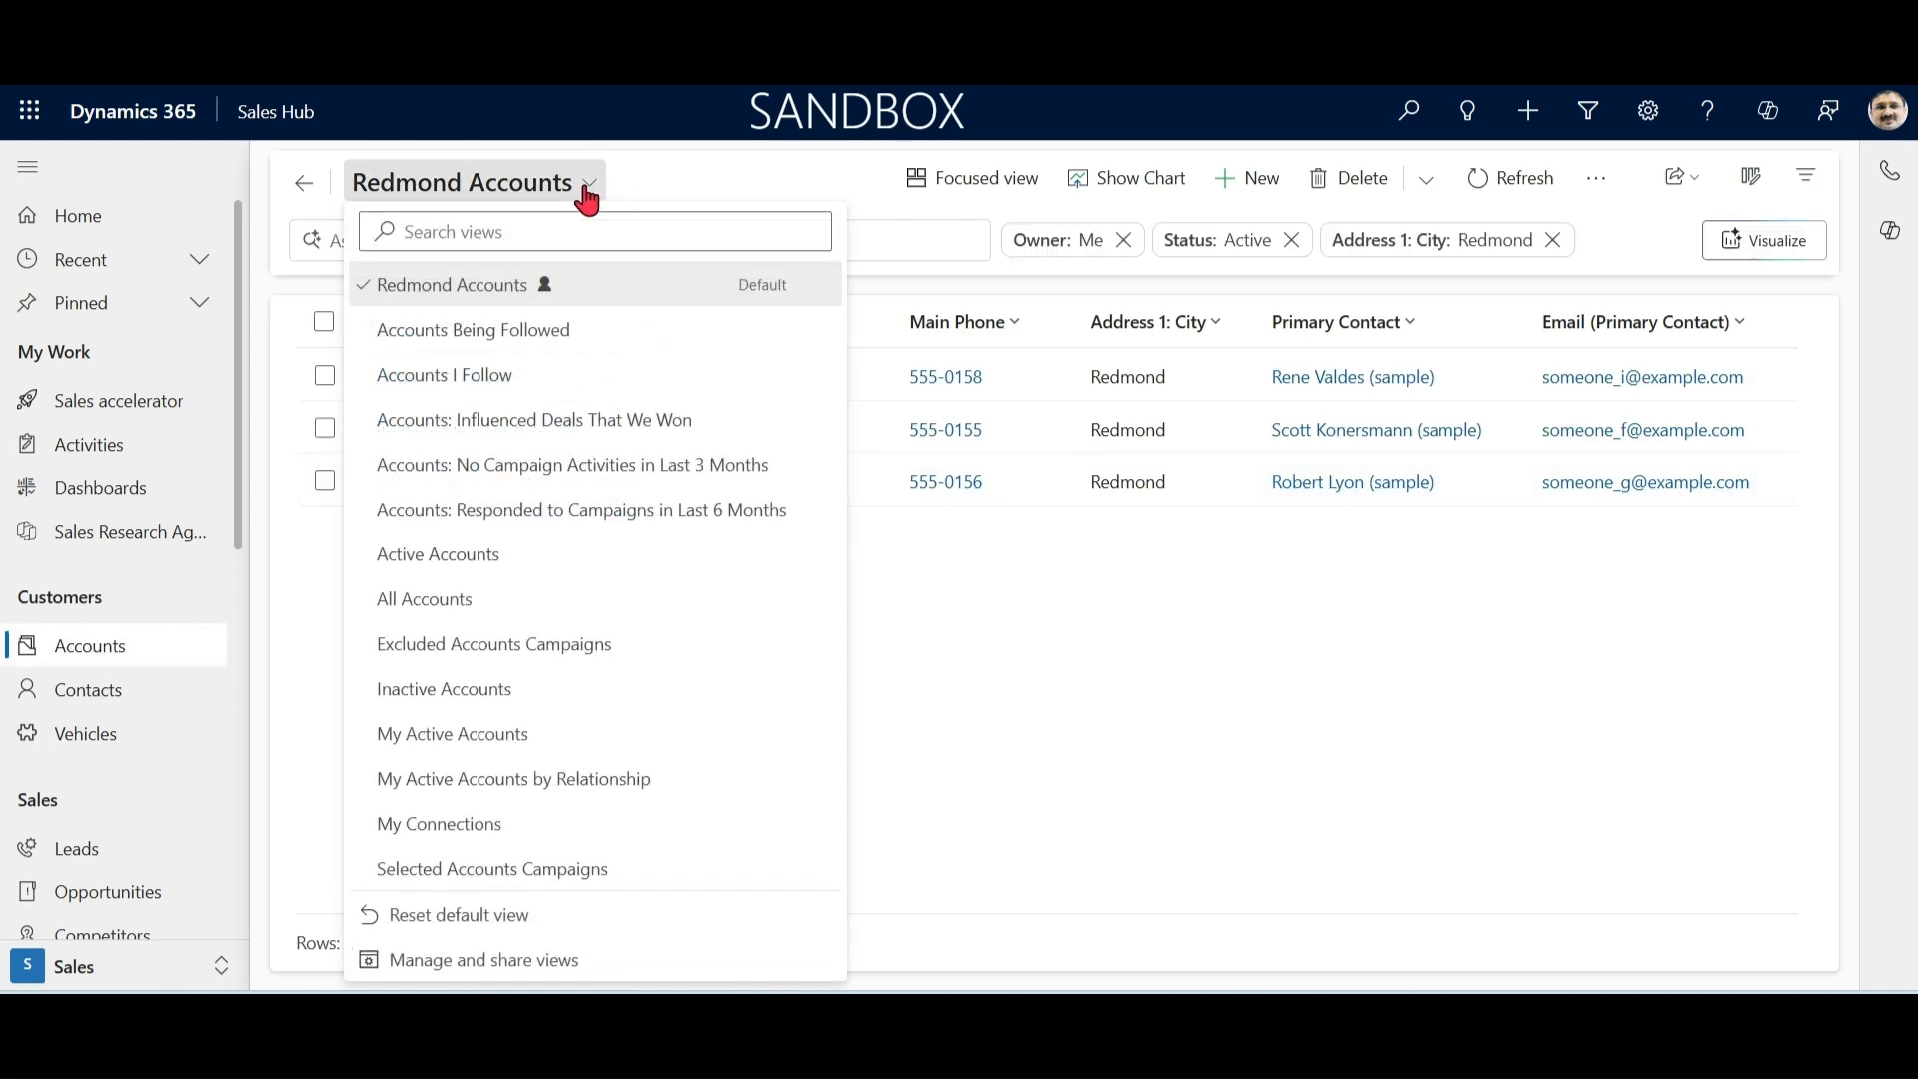
left_click(559, 929)
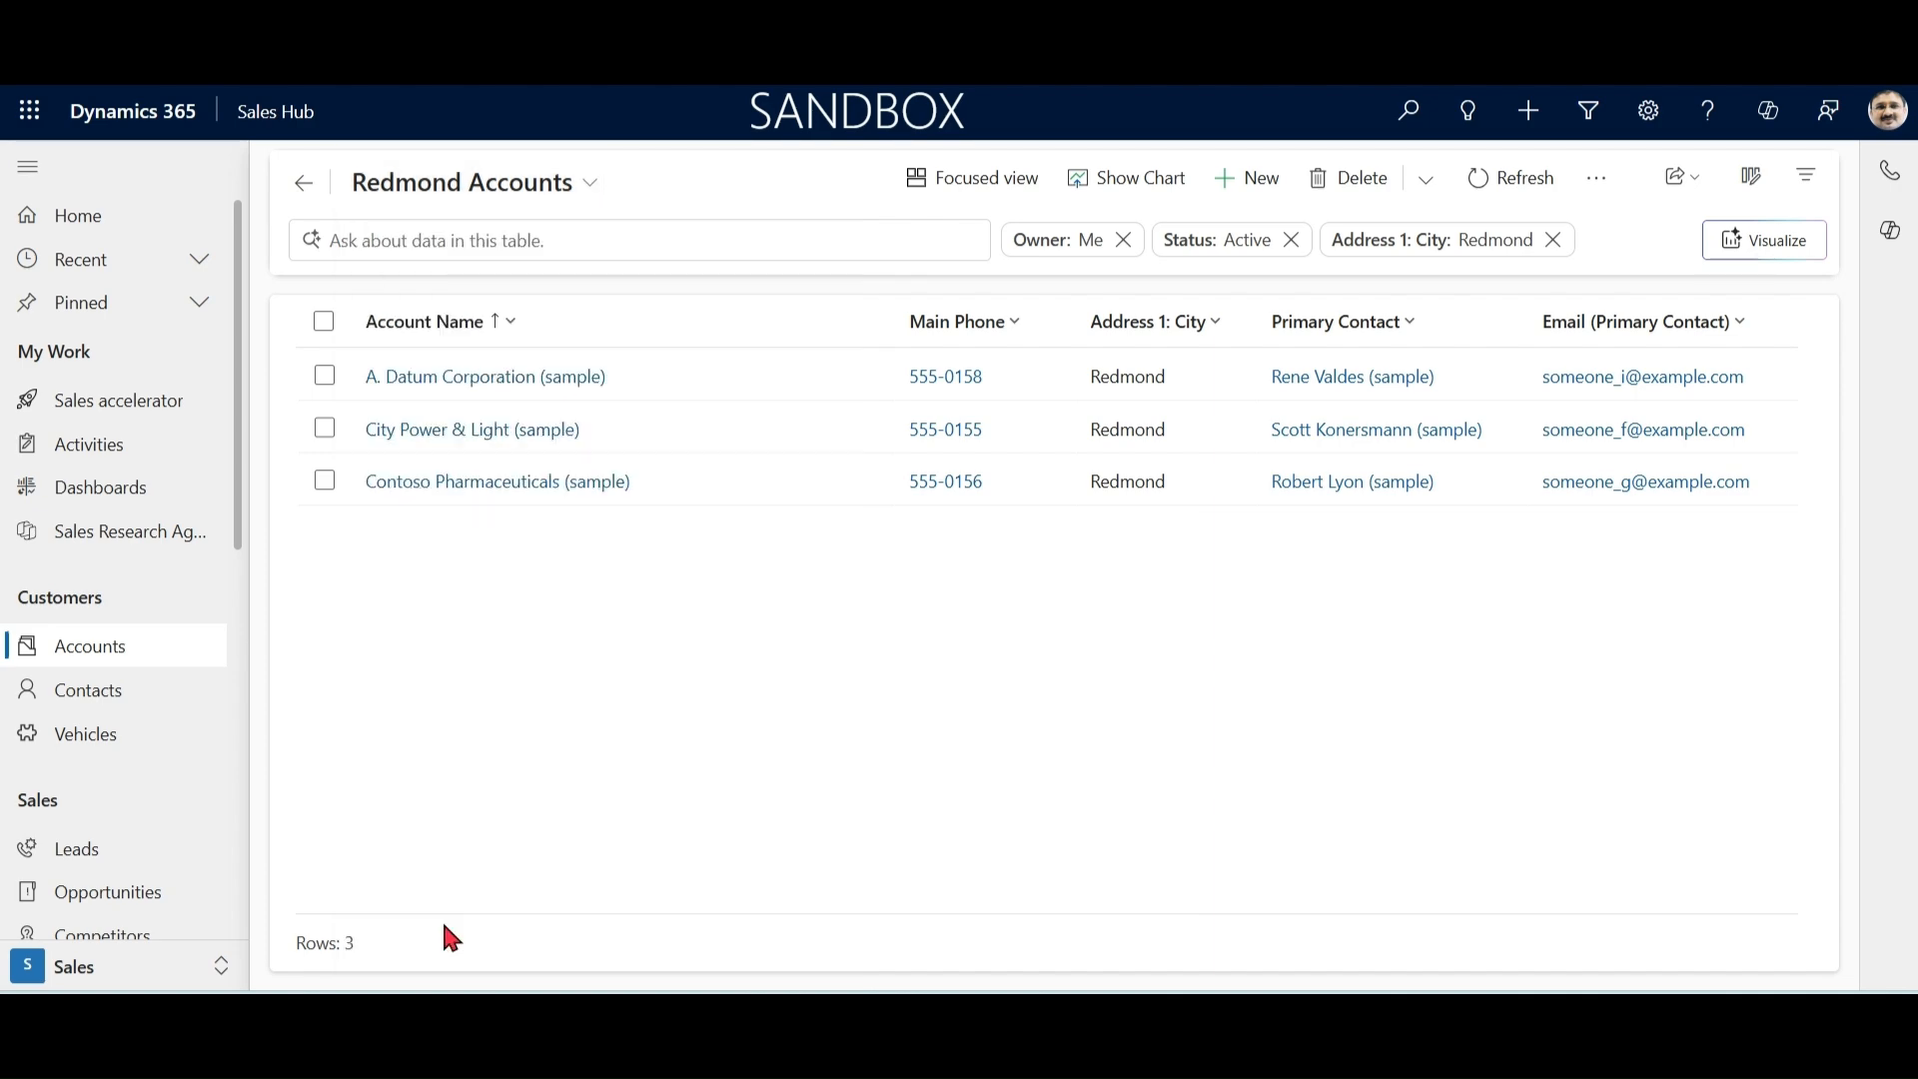
left_click(110, 694)
left_click(95, 656)
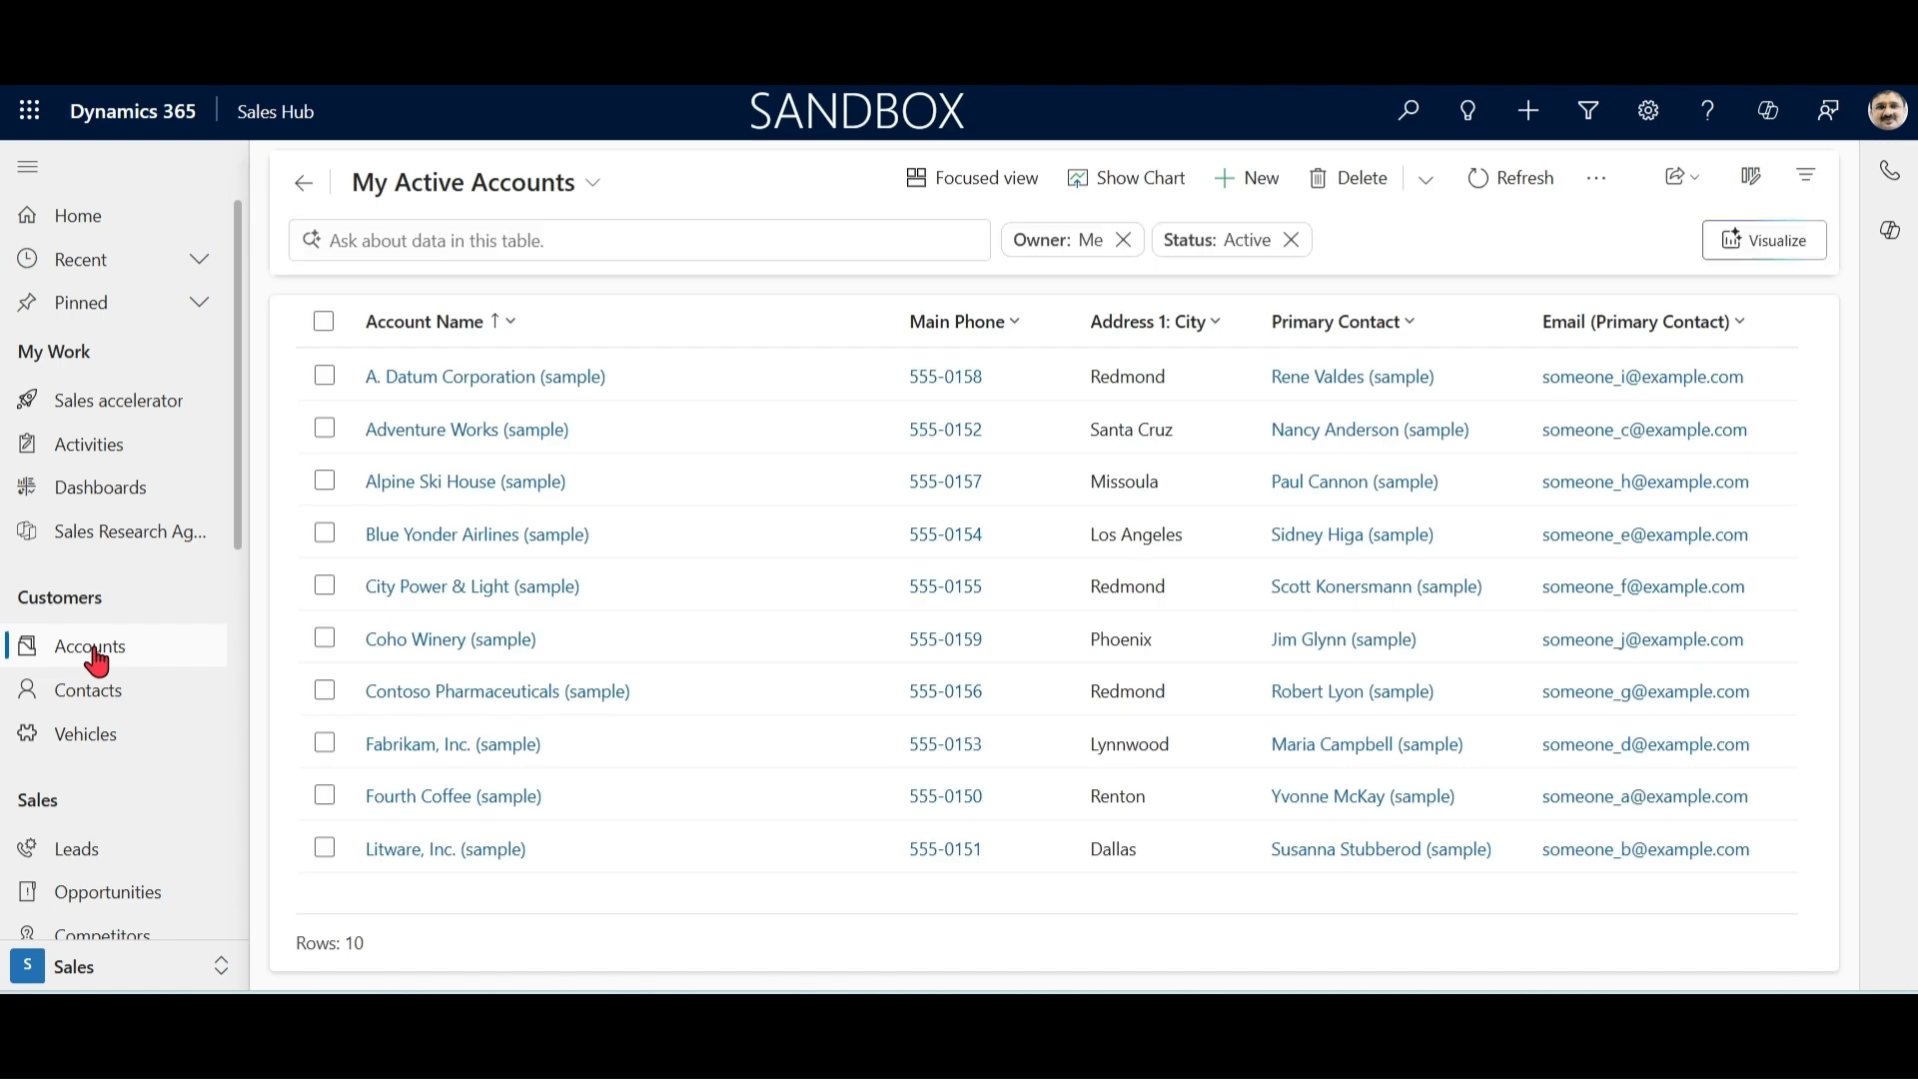
left_click(593, 185)
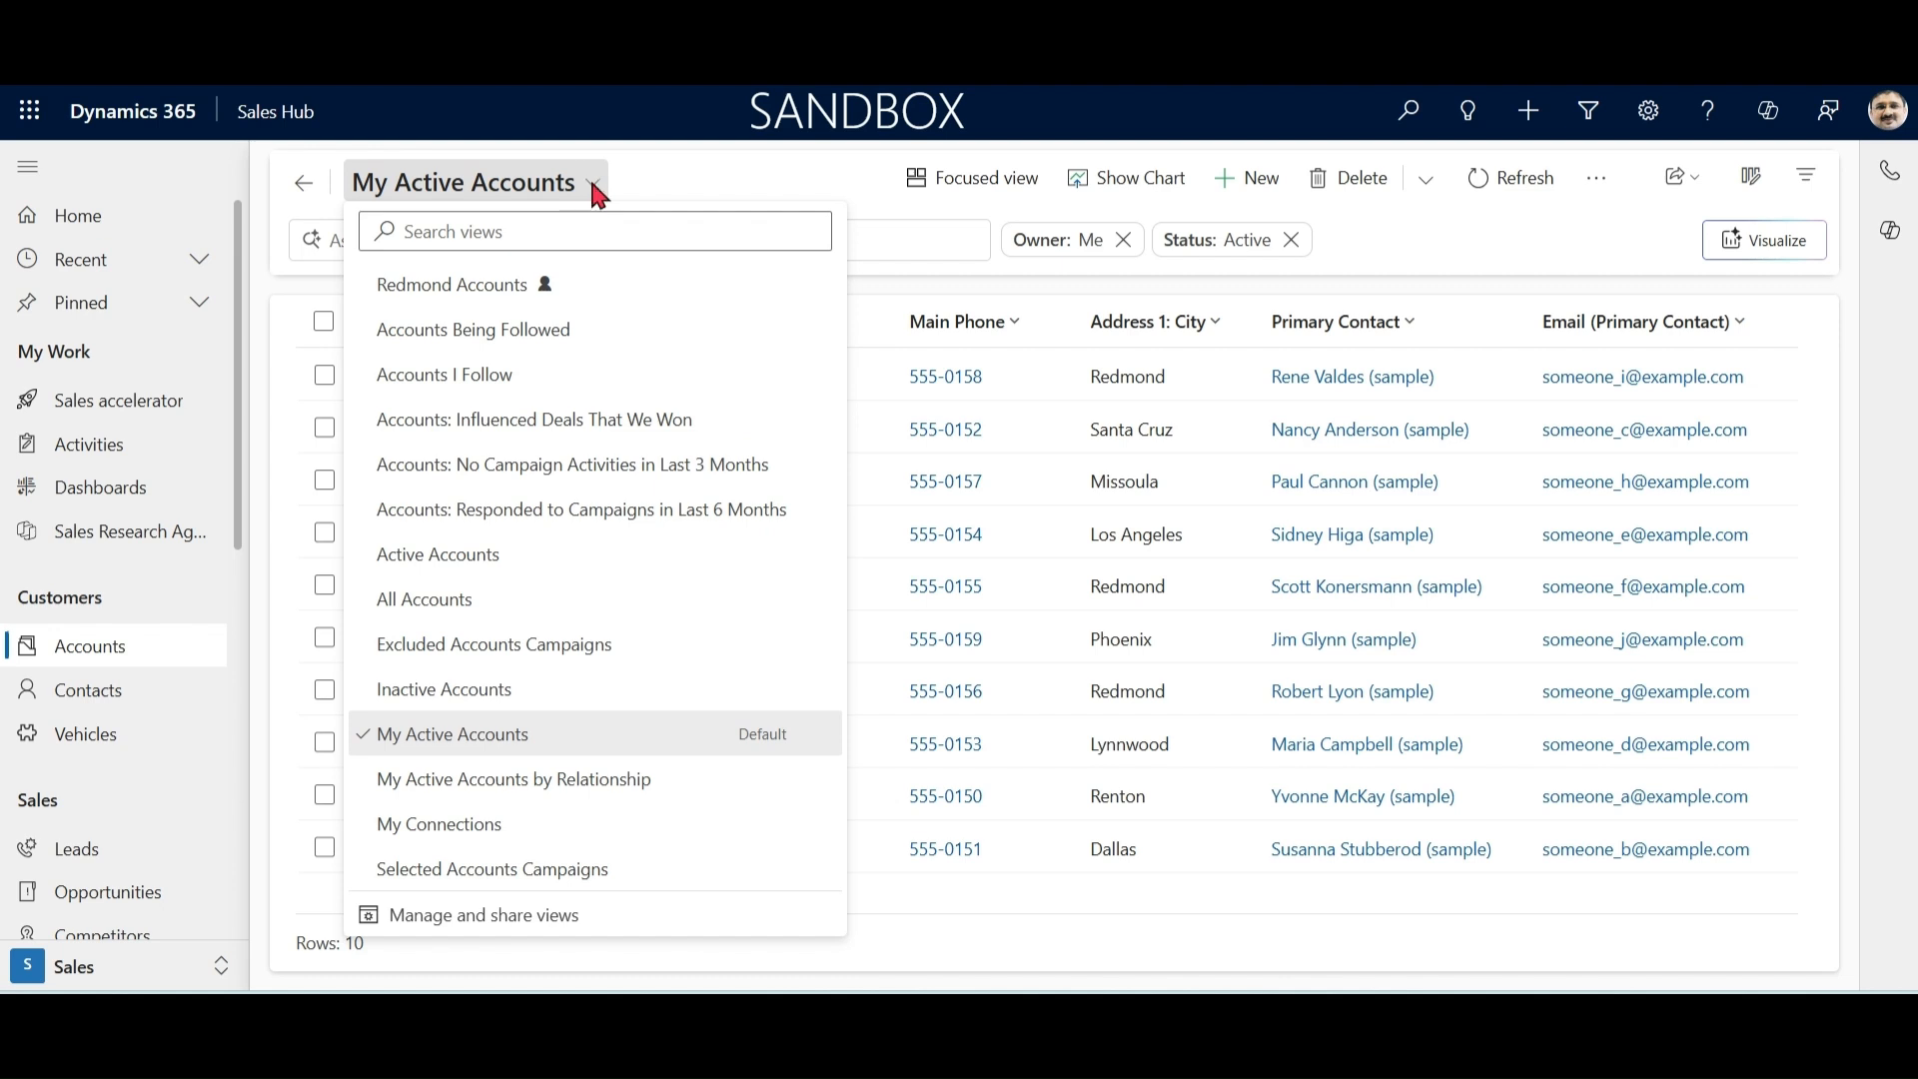
left_click(764, 175)
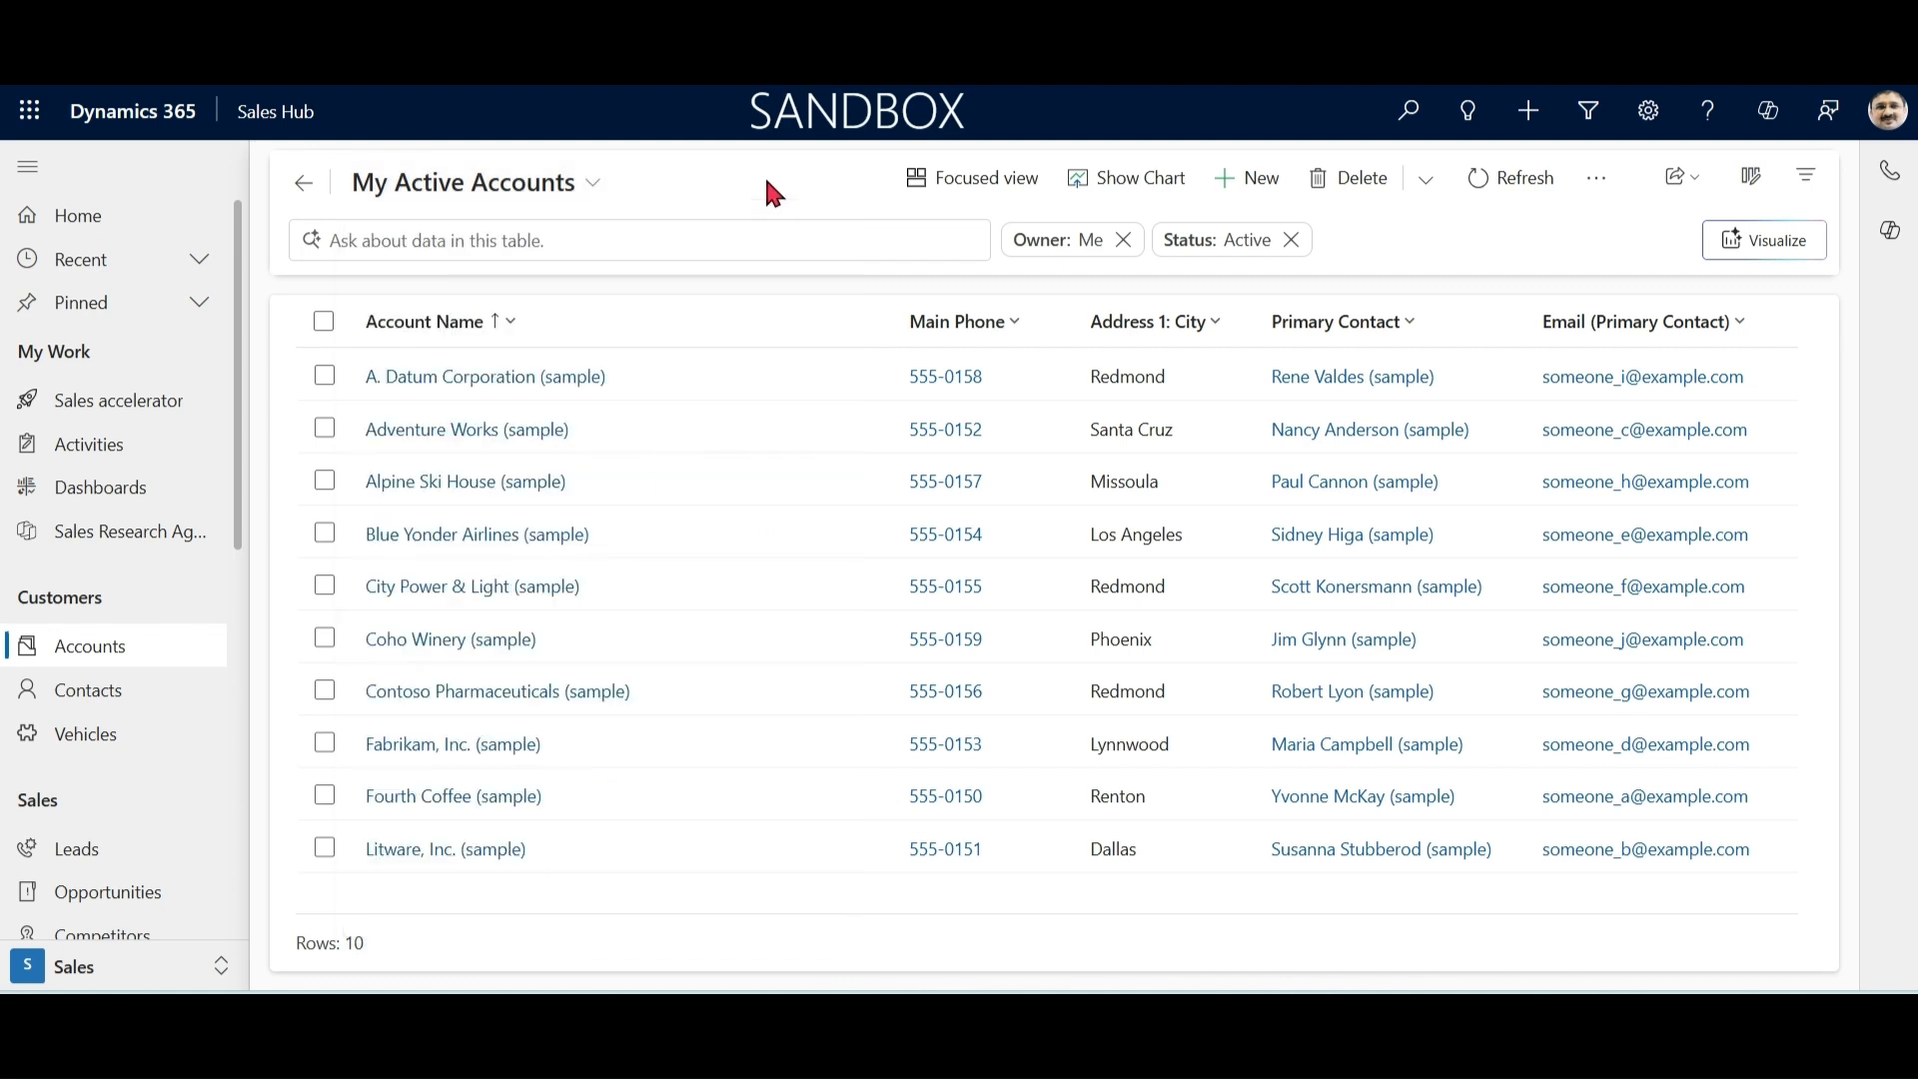
Step: Open the Vehicles table and display the views available for it
left_click(88, 739)
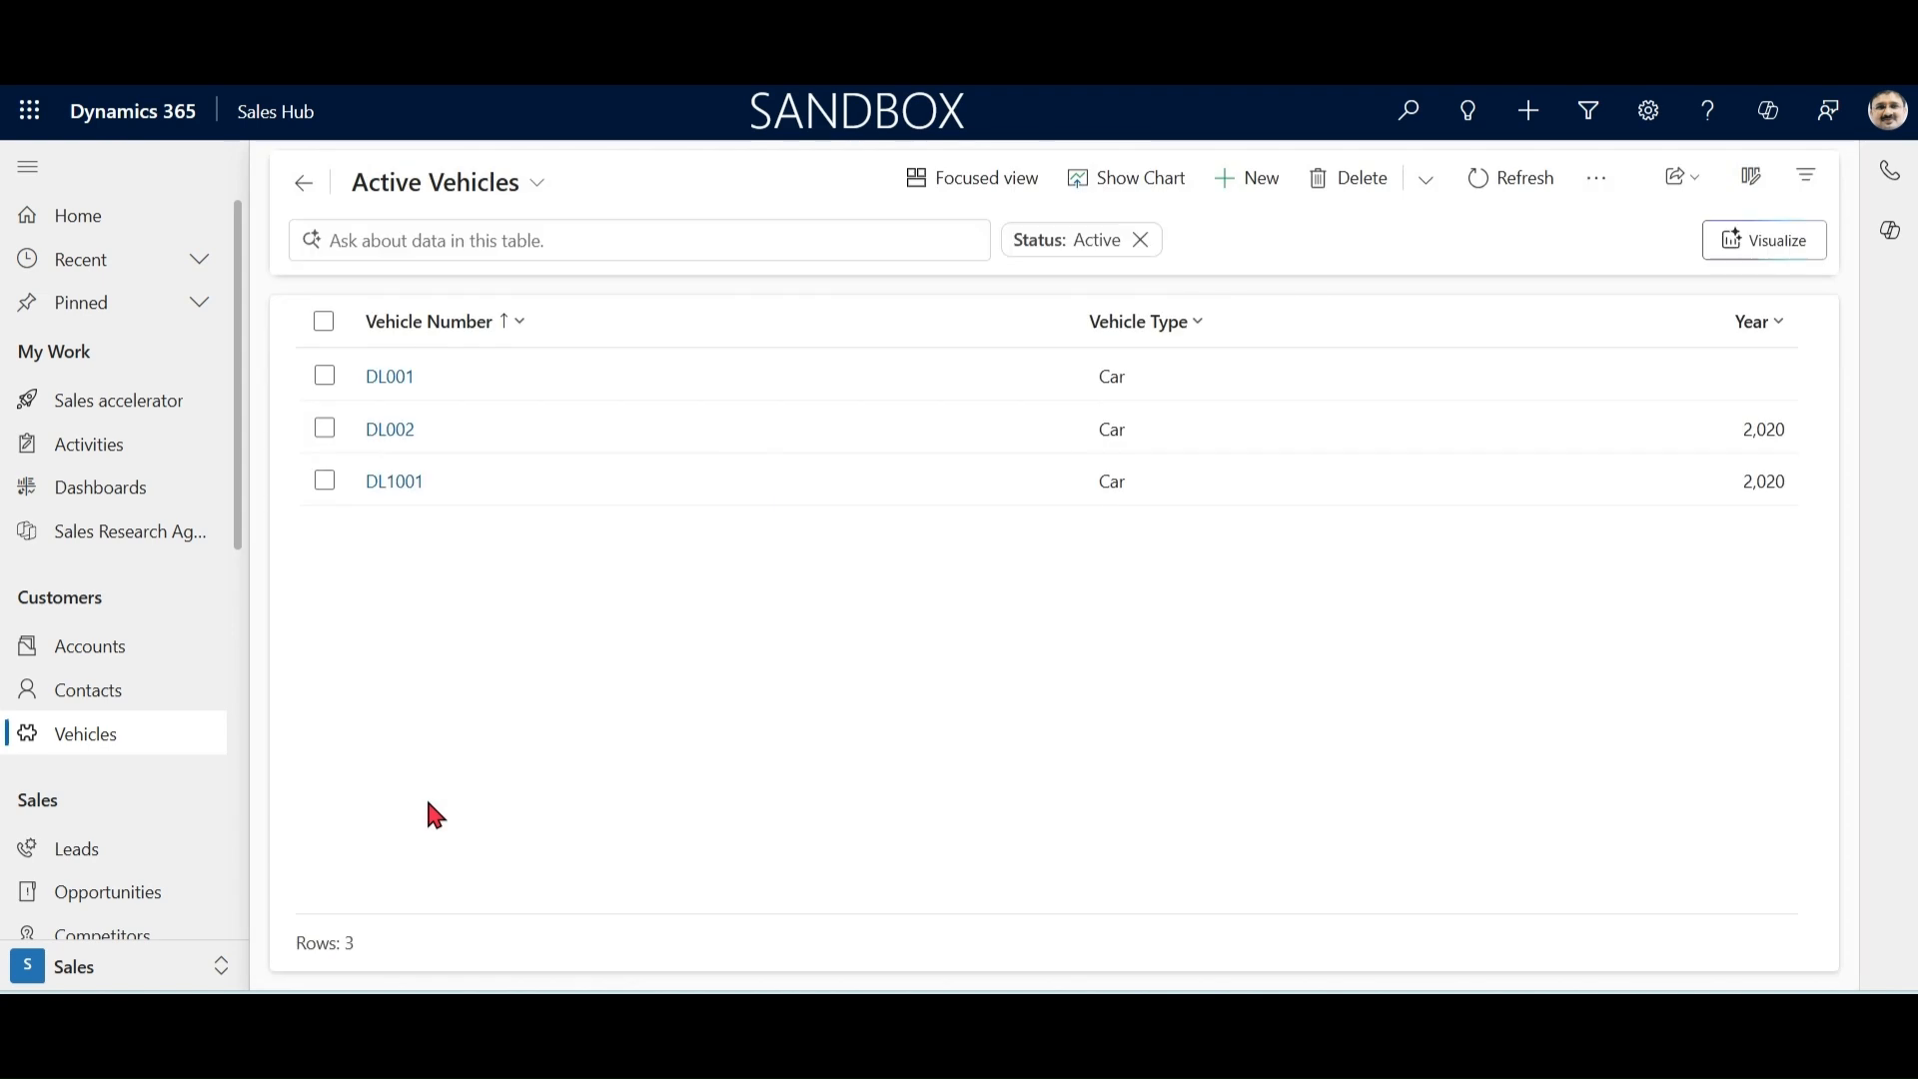
left_click(541, 190)
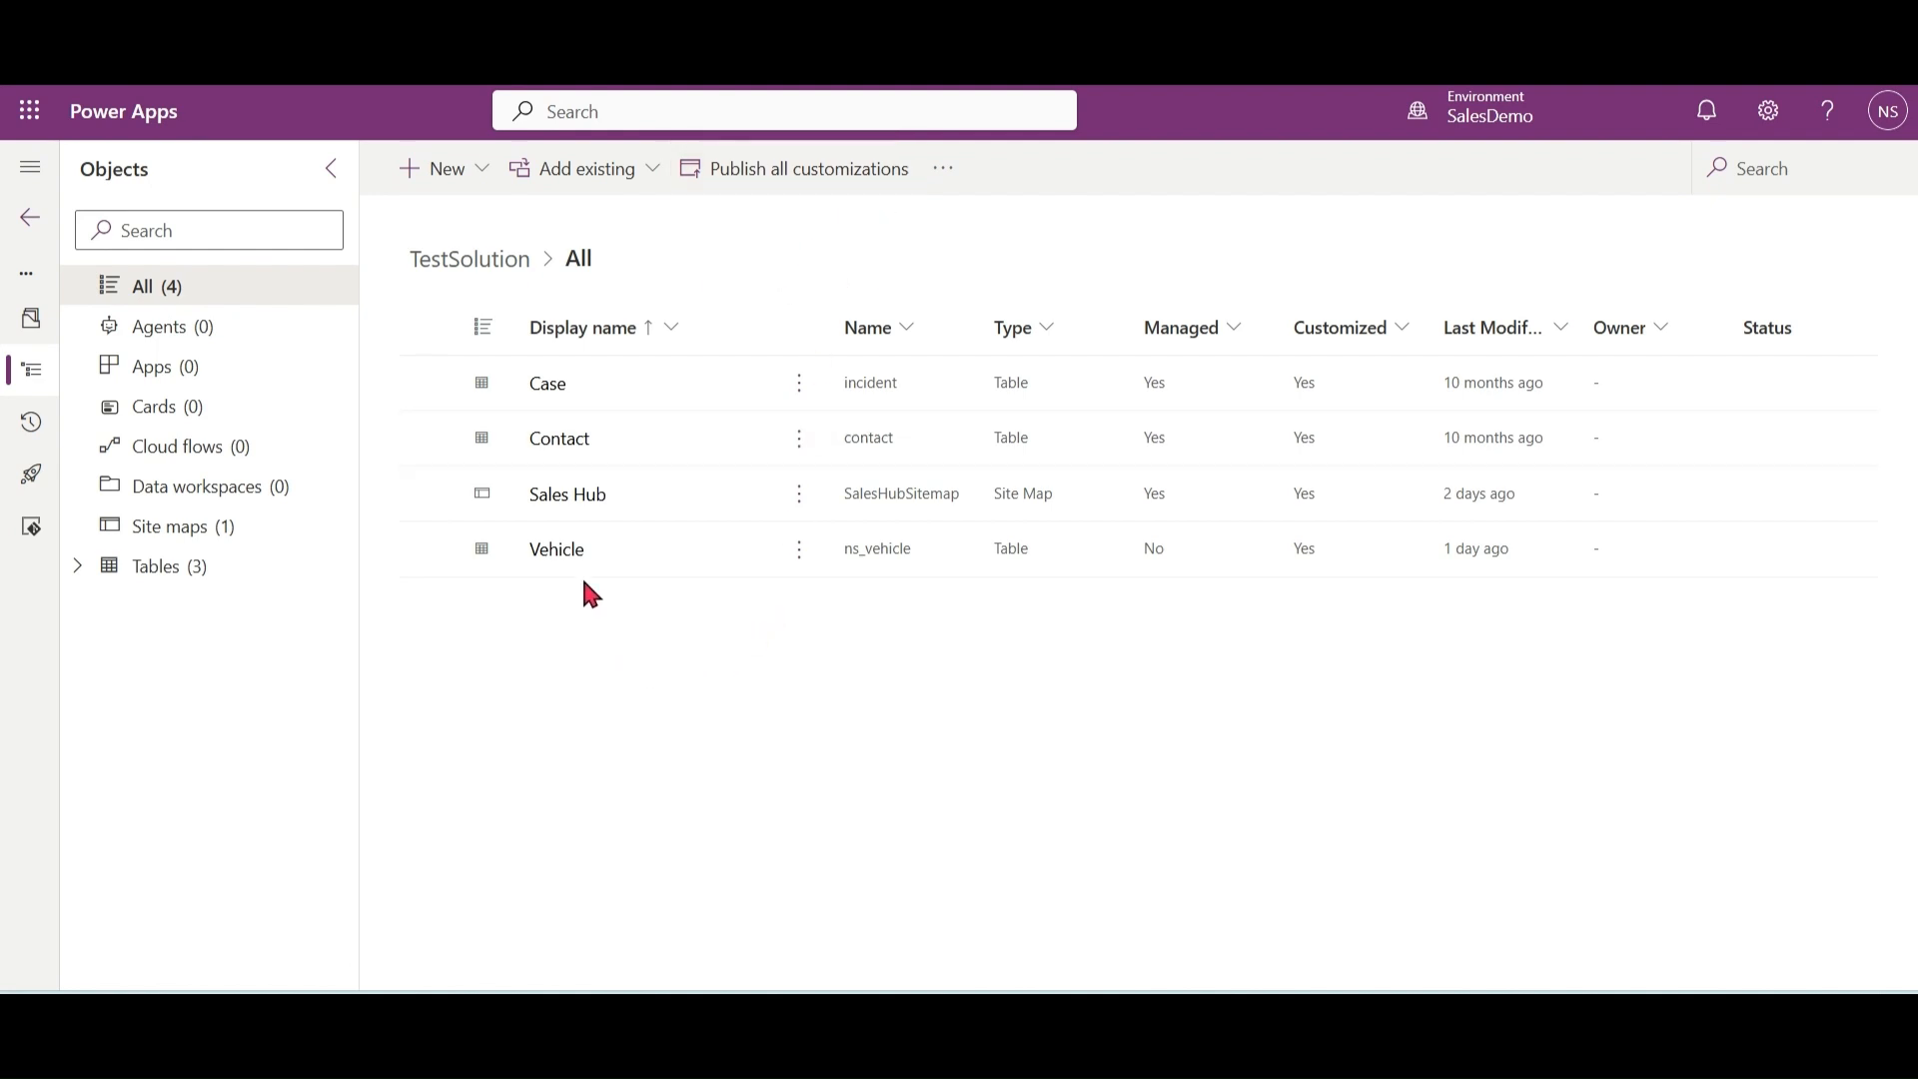
Step: Switch to Power Apps and open the views of the Vehicle table in TestSolution
left_click(560, 551)
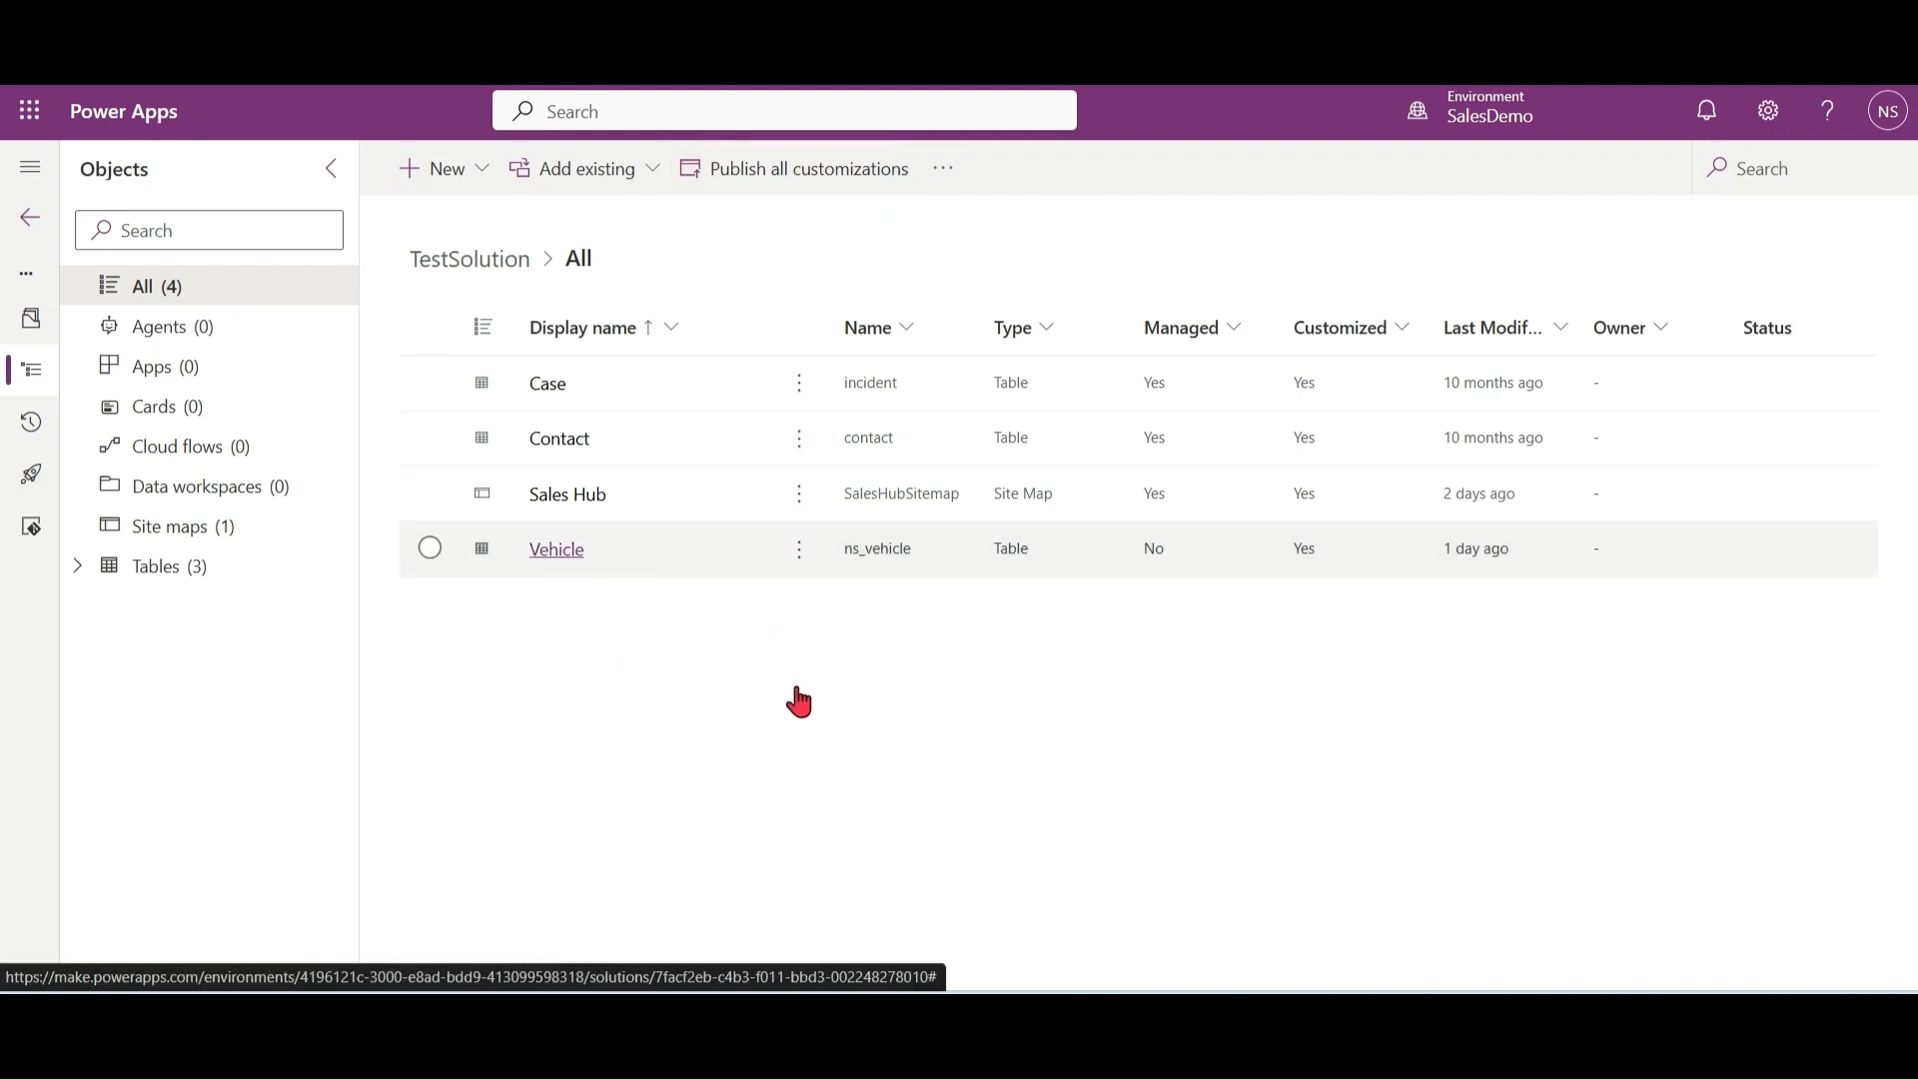
left_click(1382, 440)
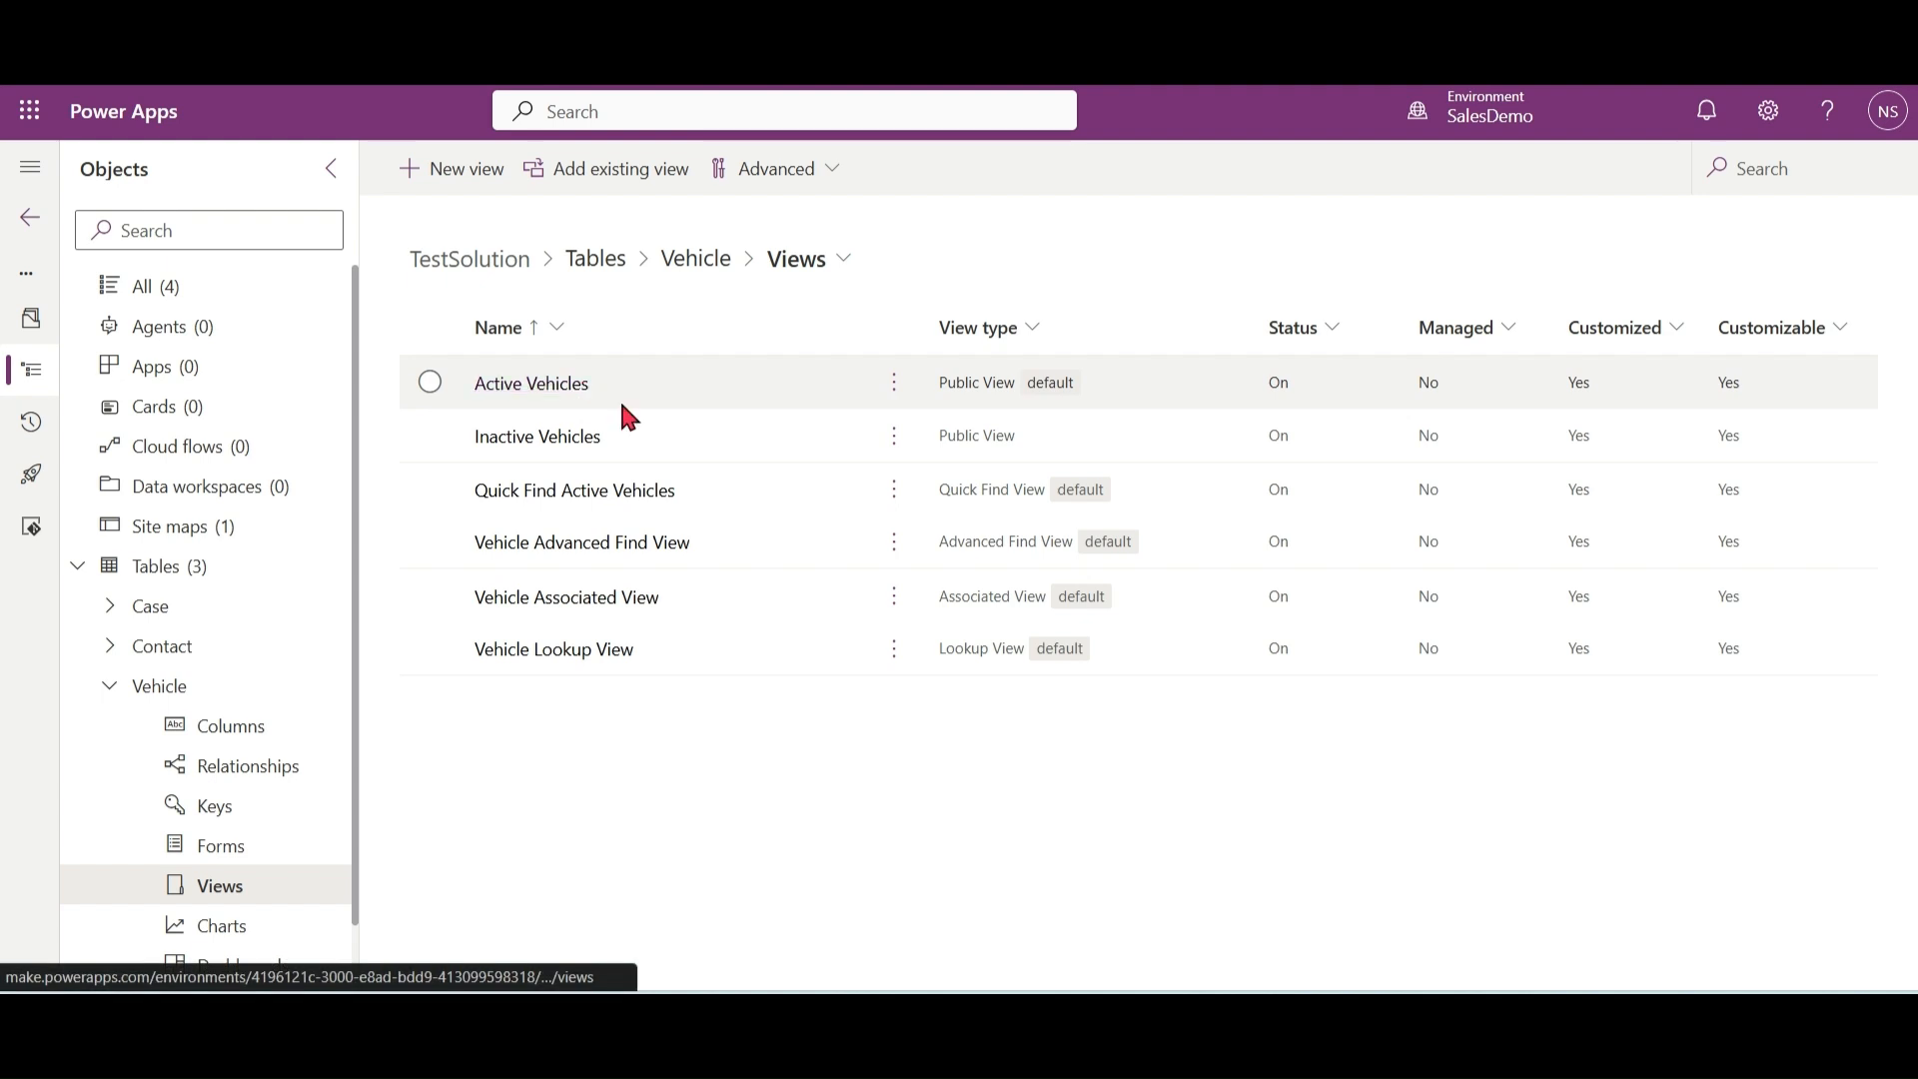
left_click(895, 400)
left_click(895, 401)
left_click(927, 428)
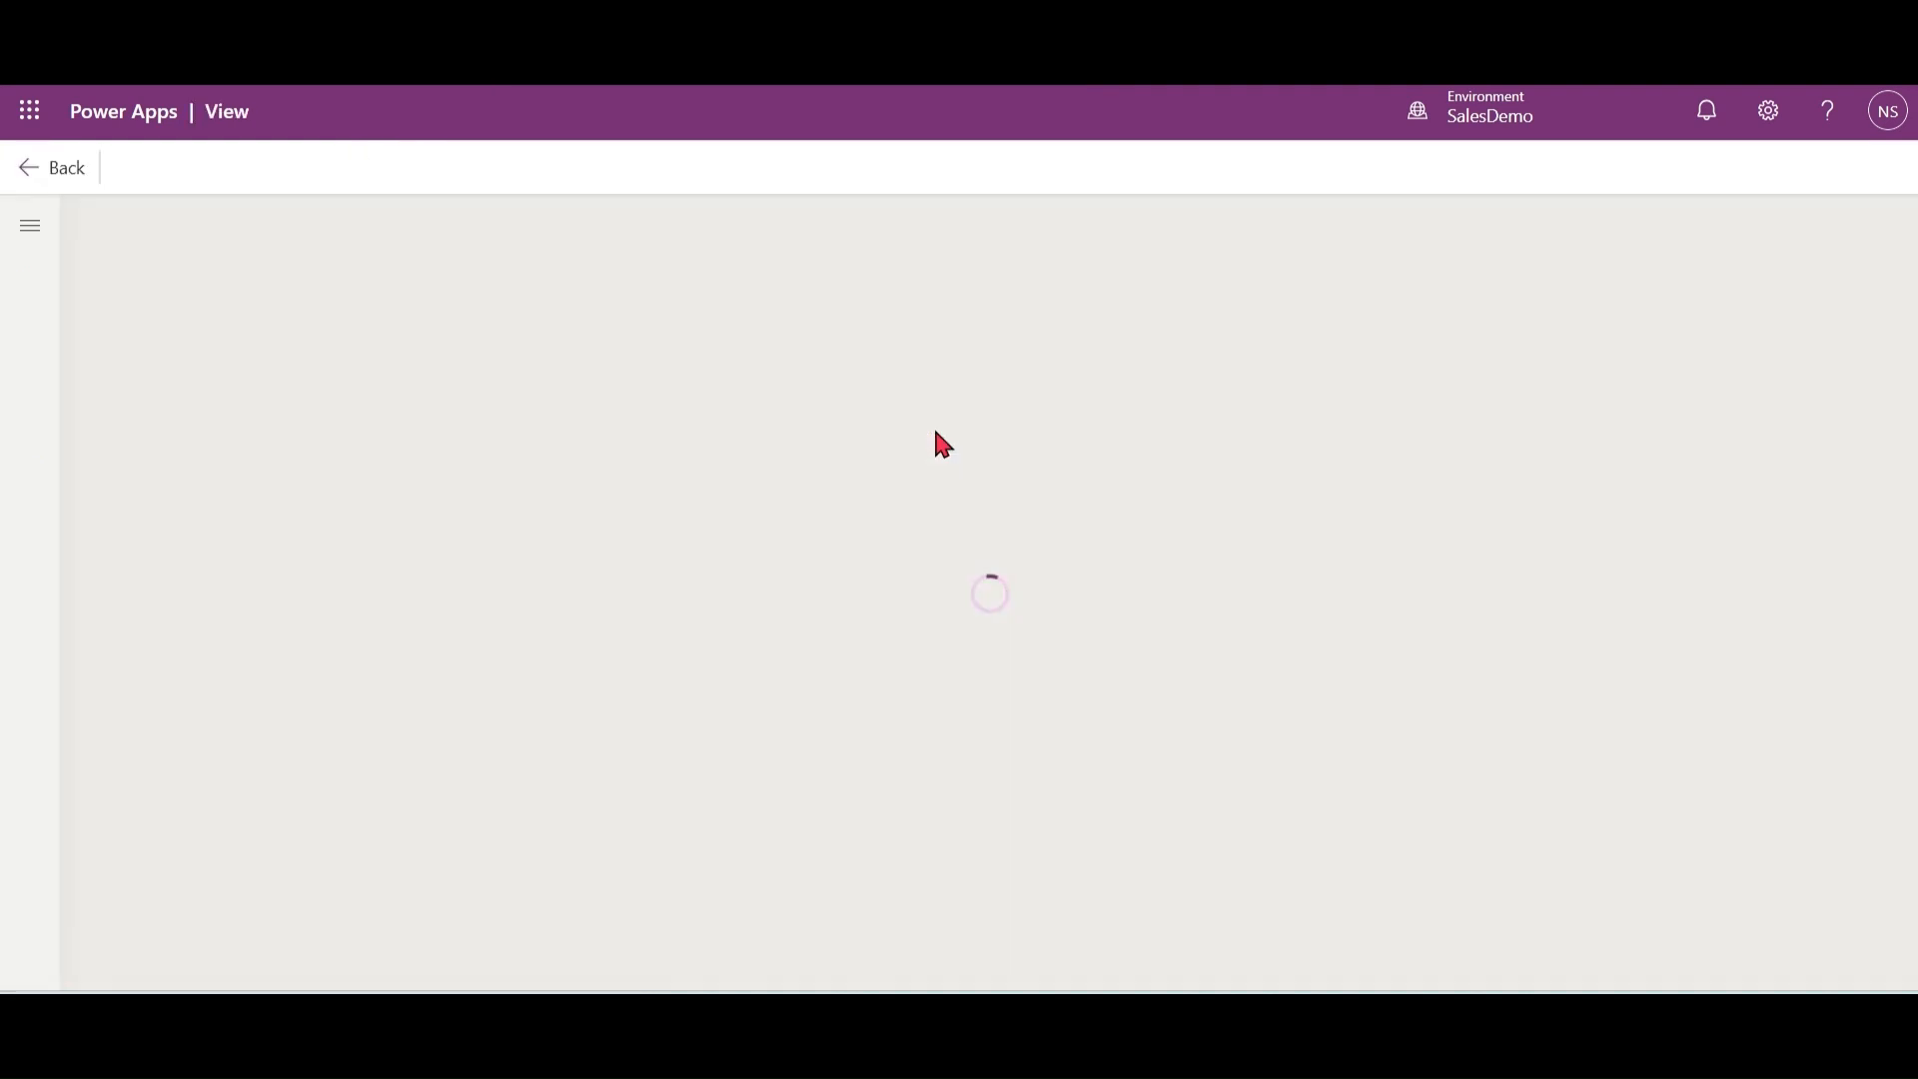
left_click(27, 172)
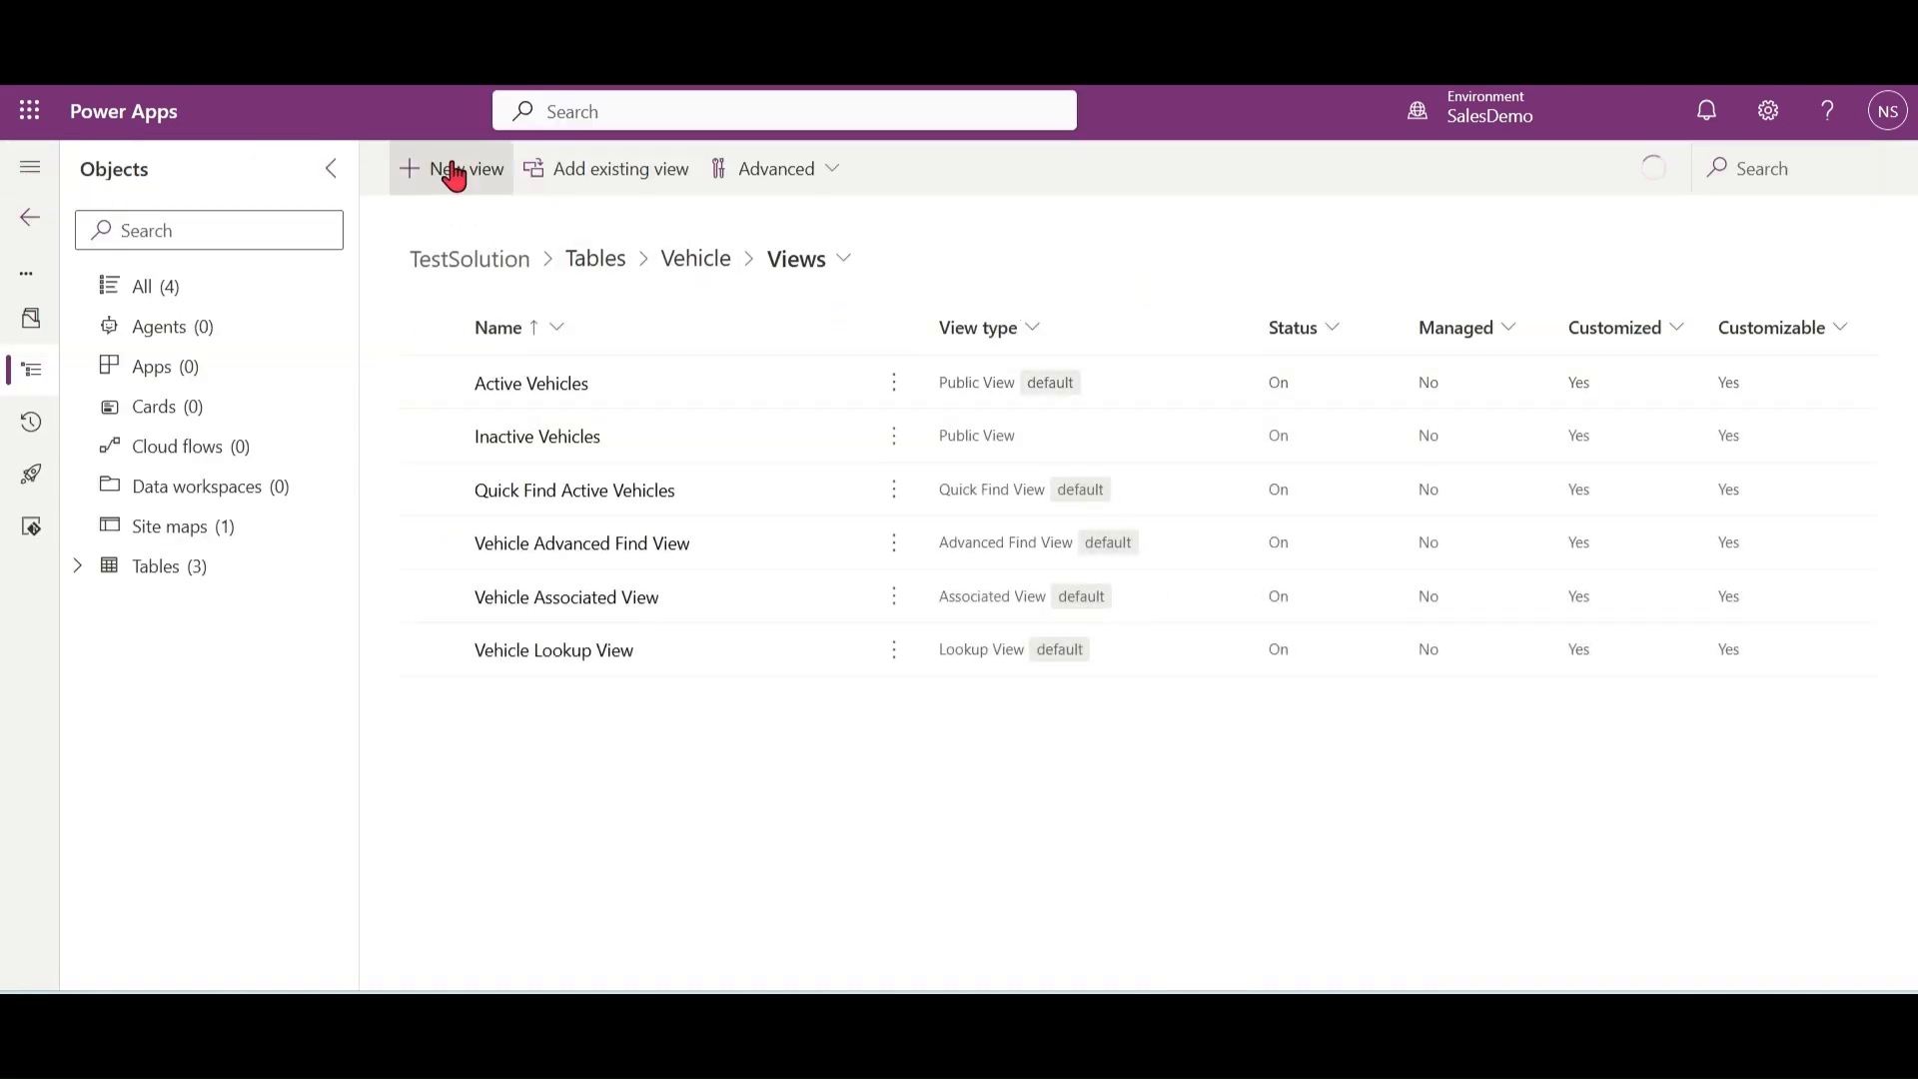
Step: Create a new view named Old Vehicles for the Vehicle table, leaving AI-generated column suggestions enabled
left_click(455, 168)
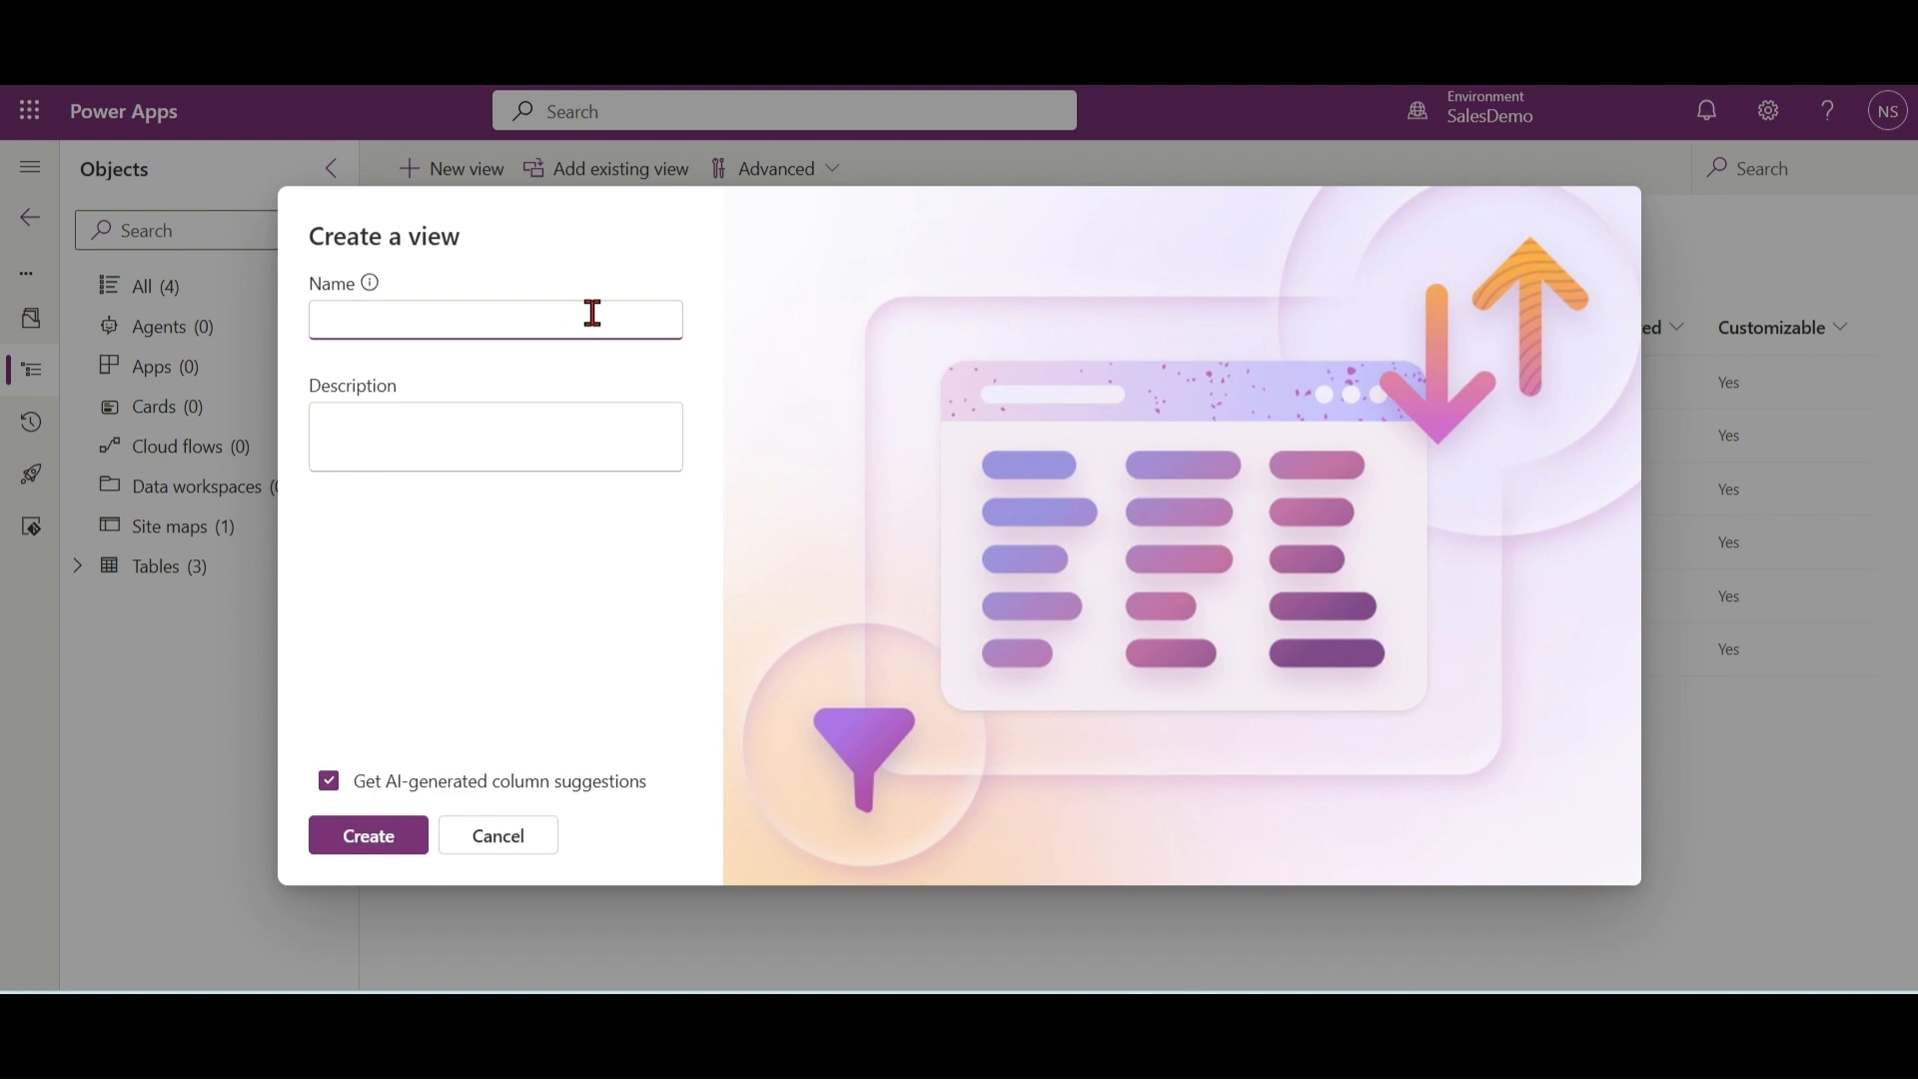
type("Old Vehicles")
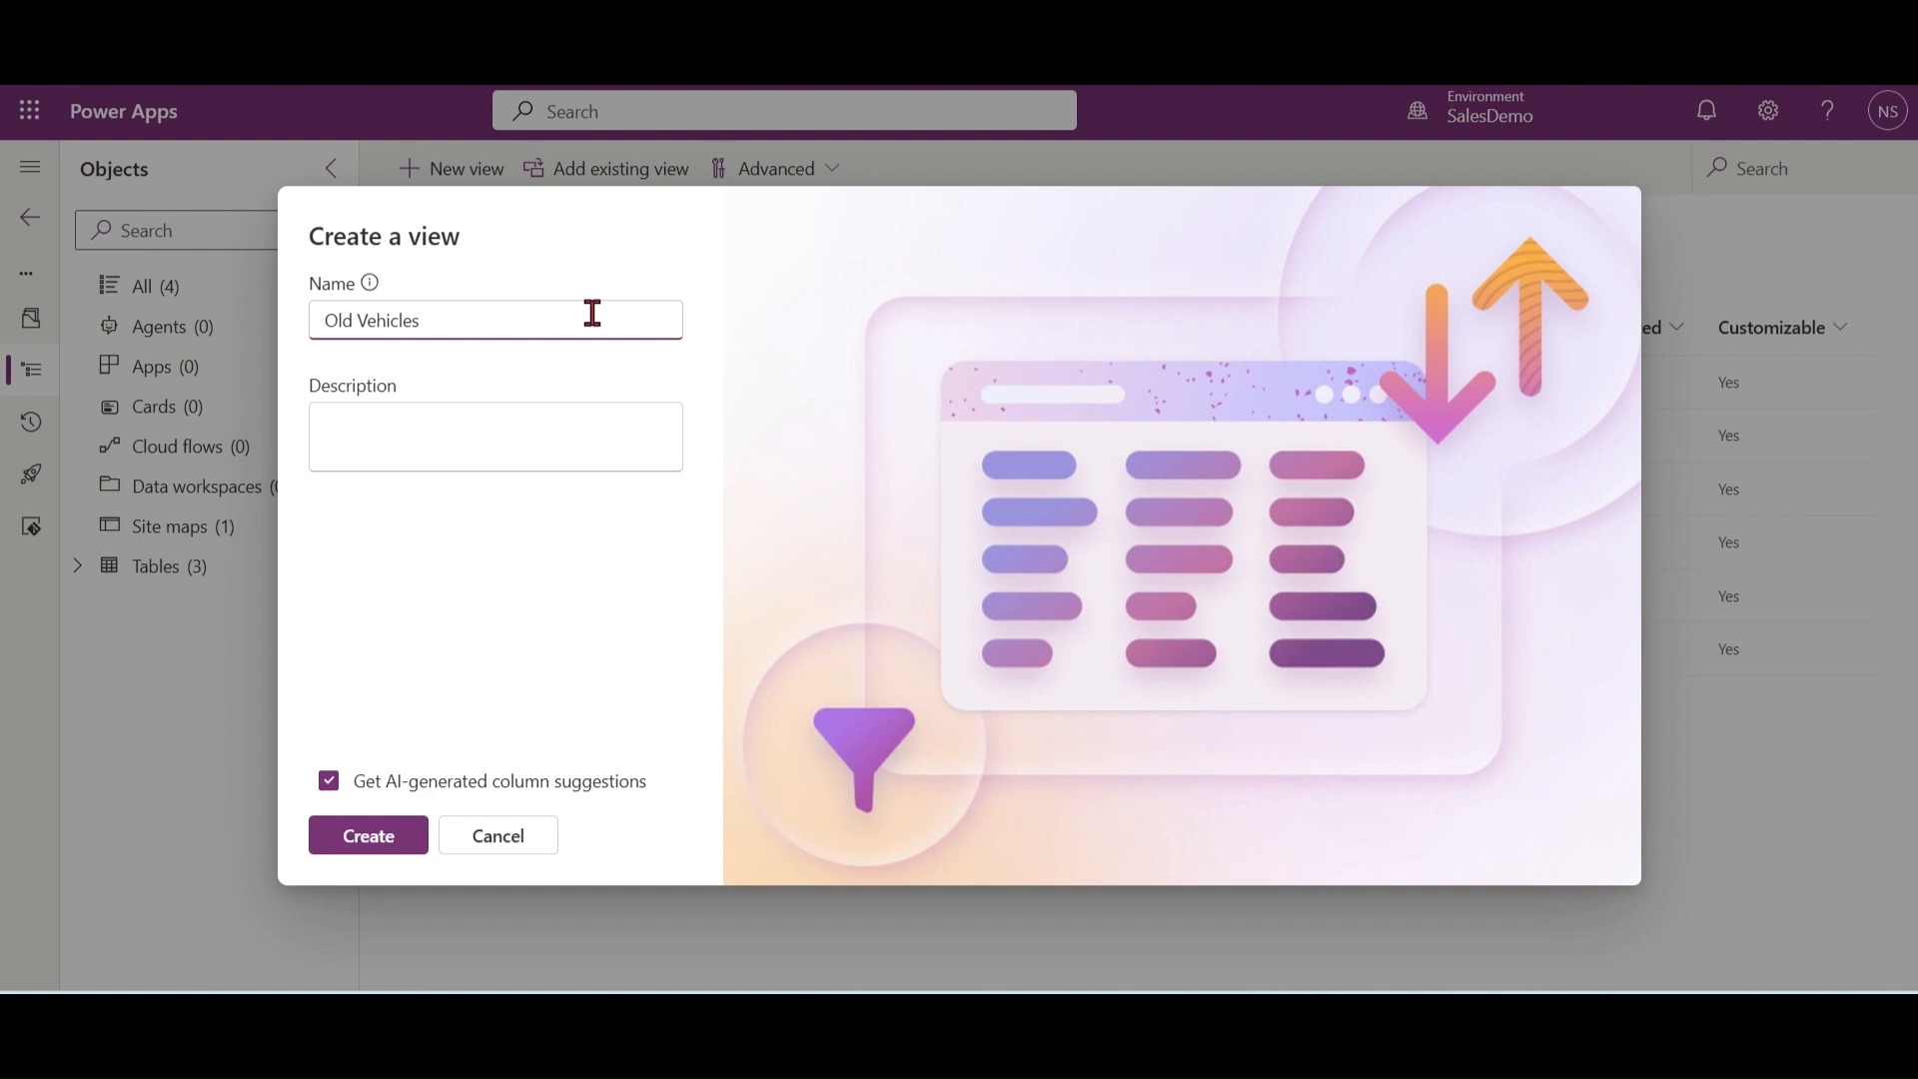
left_click(386, 841)
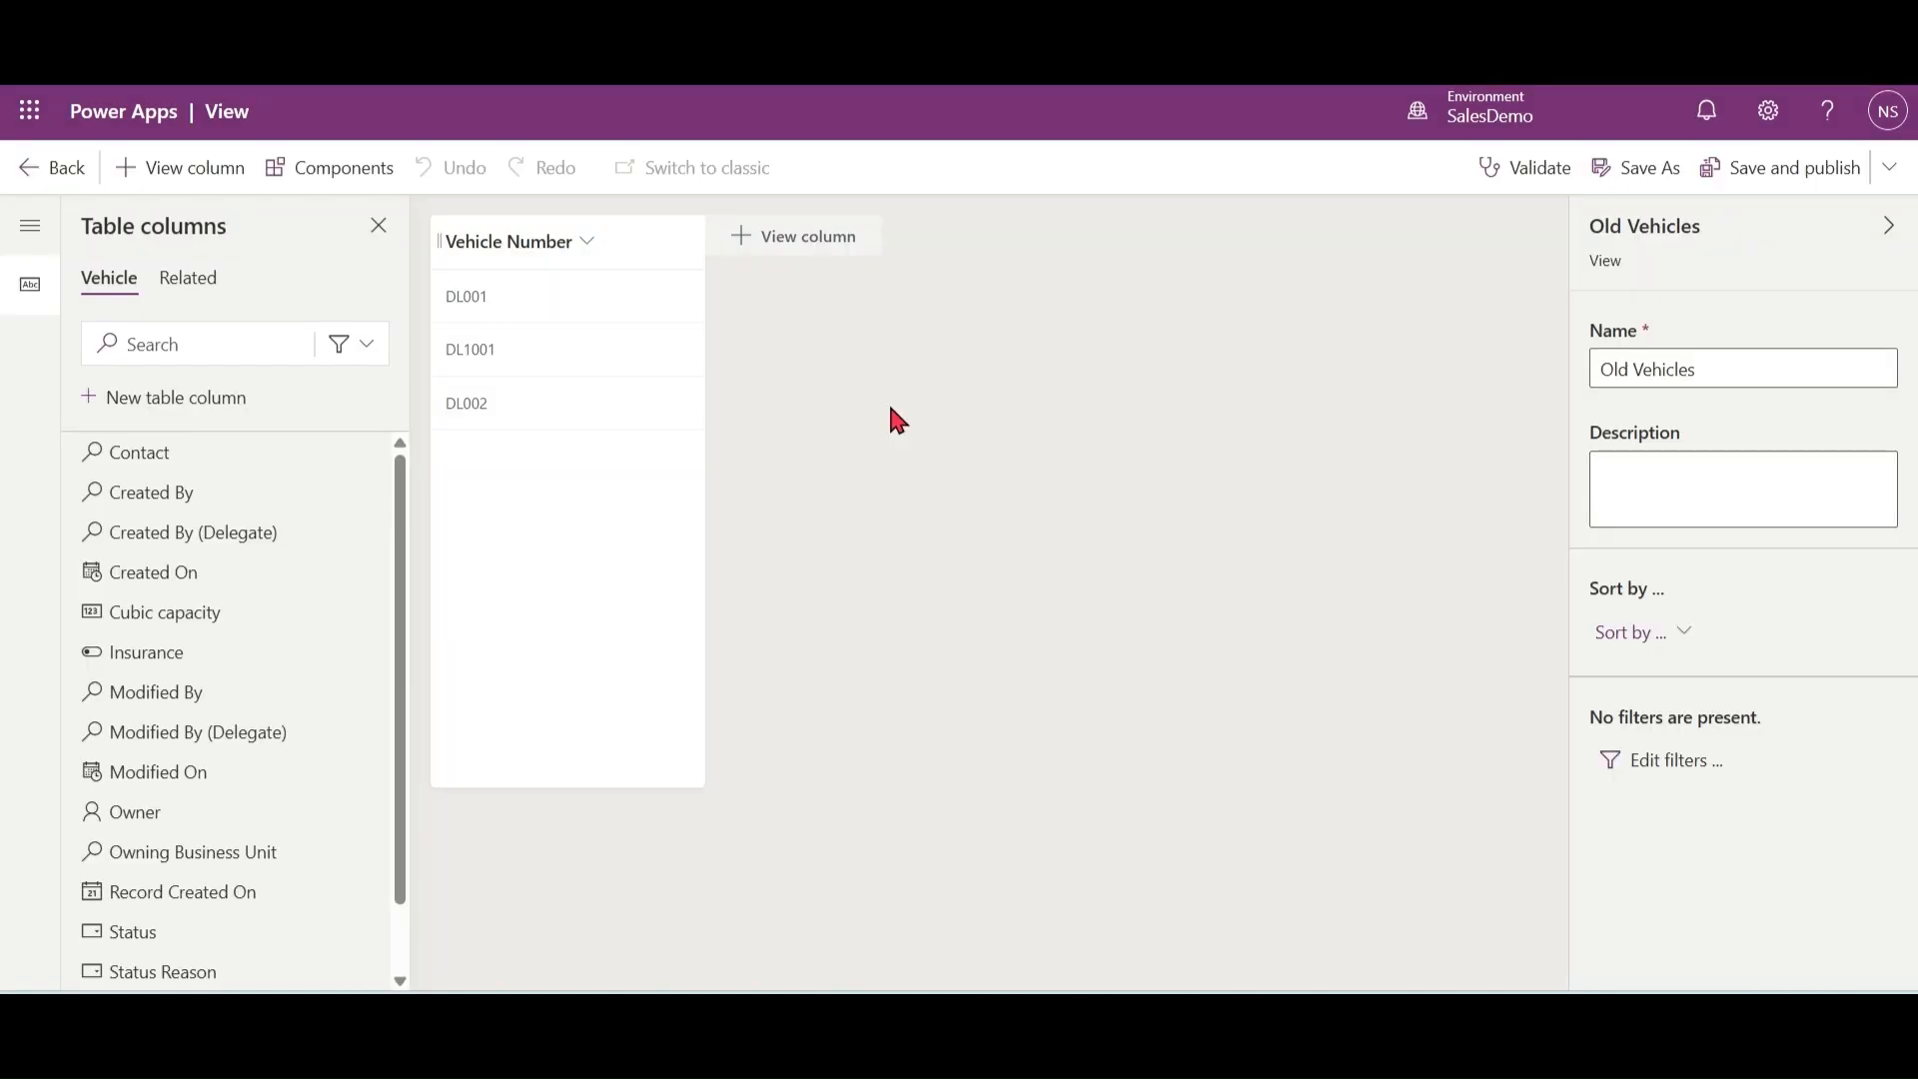
Step: Add the Year and Cubic capacity columns to the Old Vehicles view and sort it by Year in ascending order
left_click(791, 245)
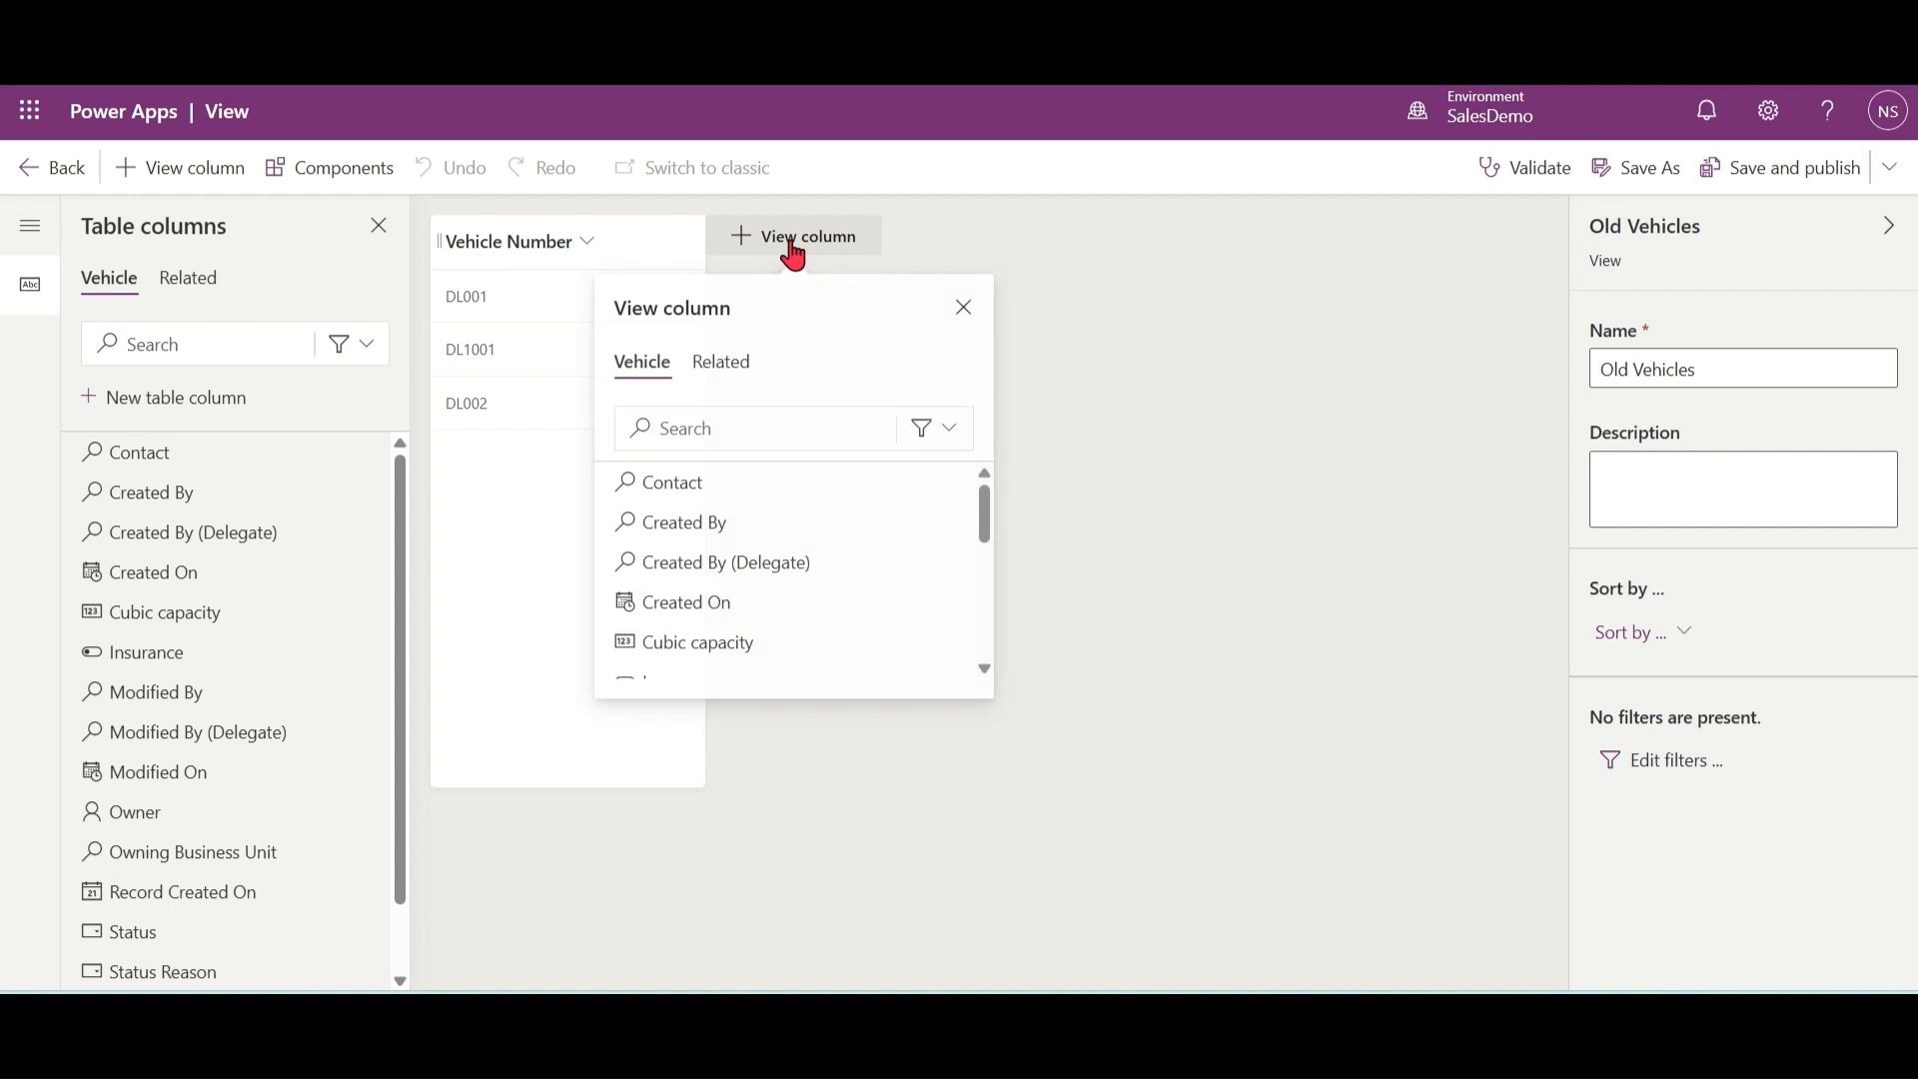
left_click(754, 419)
type("yea")
left_click(686, 510)
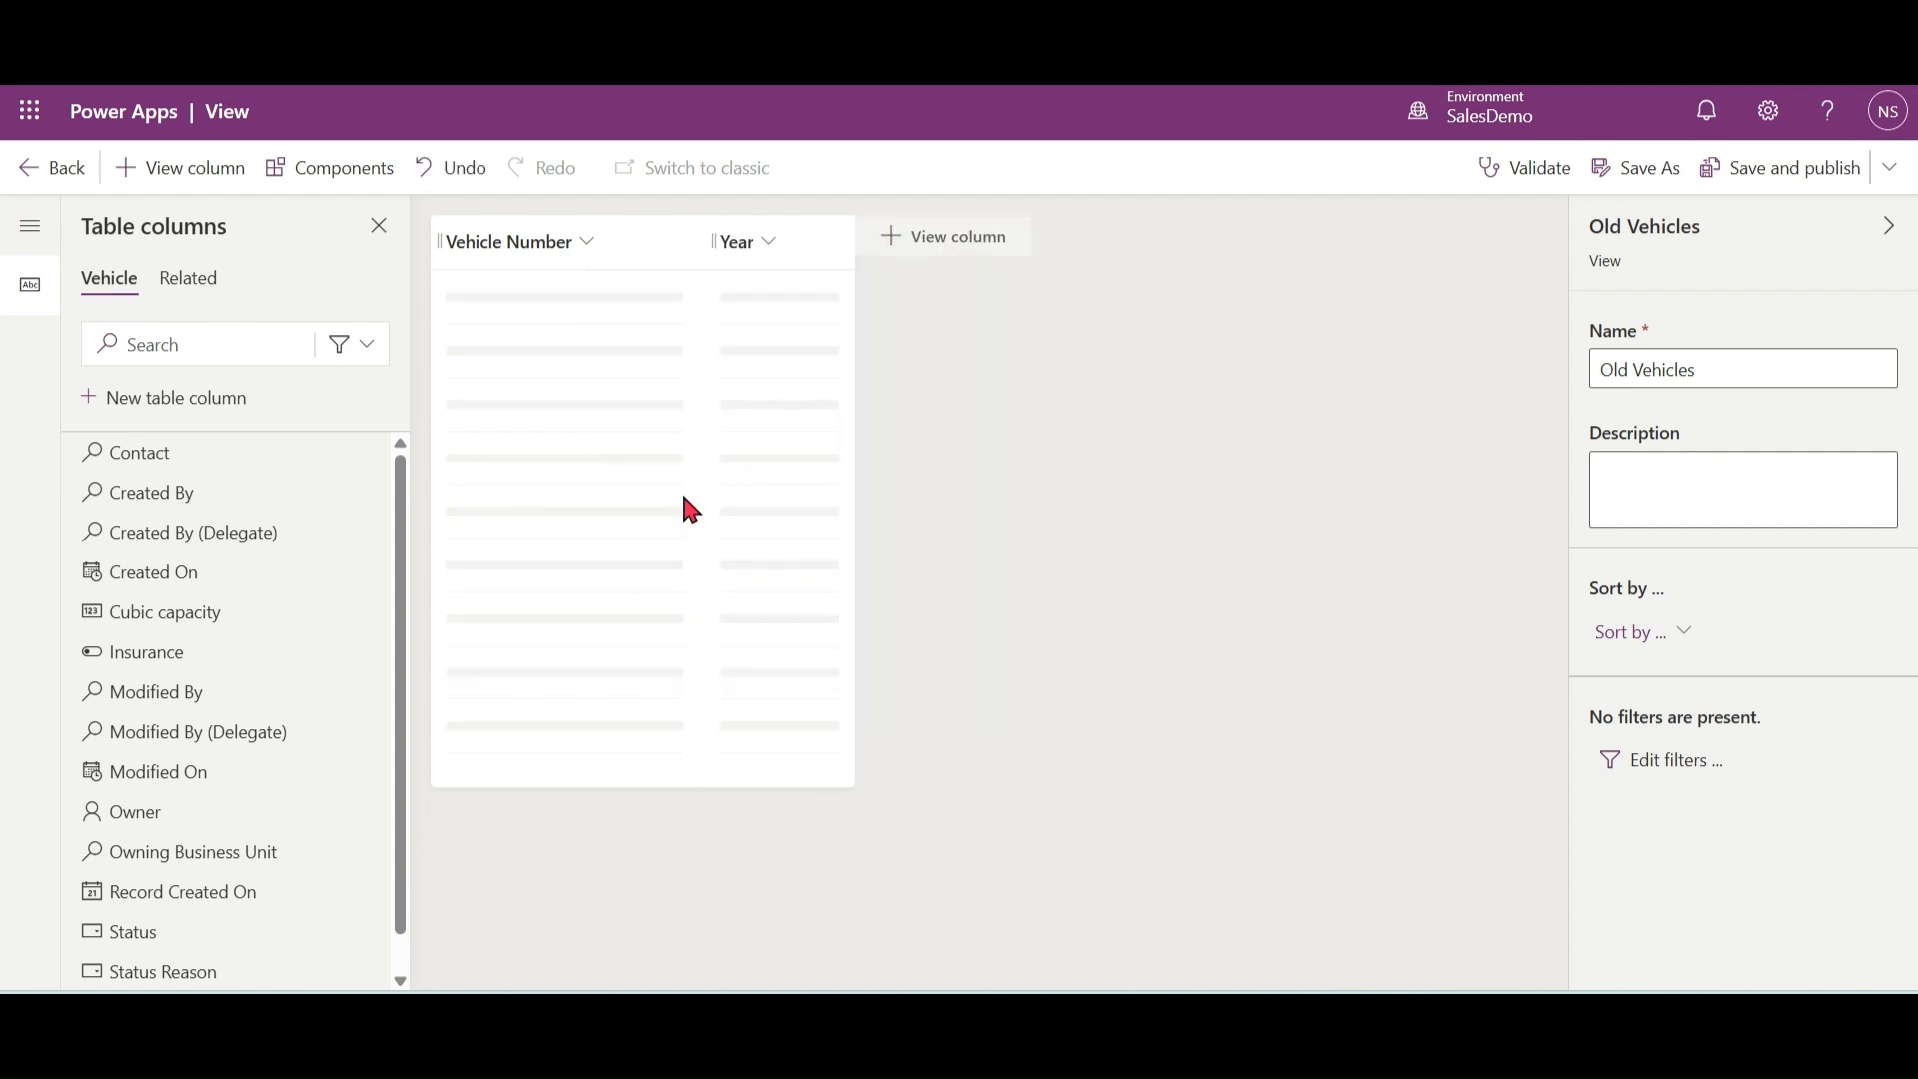
left_click(901, 245)
left_click(898, 421)
left_click(879, 645)
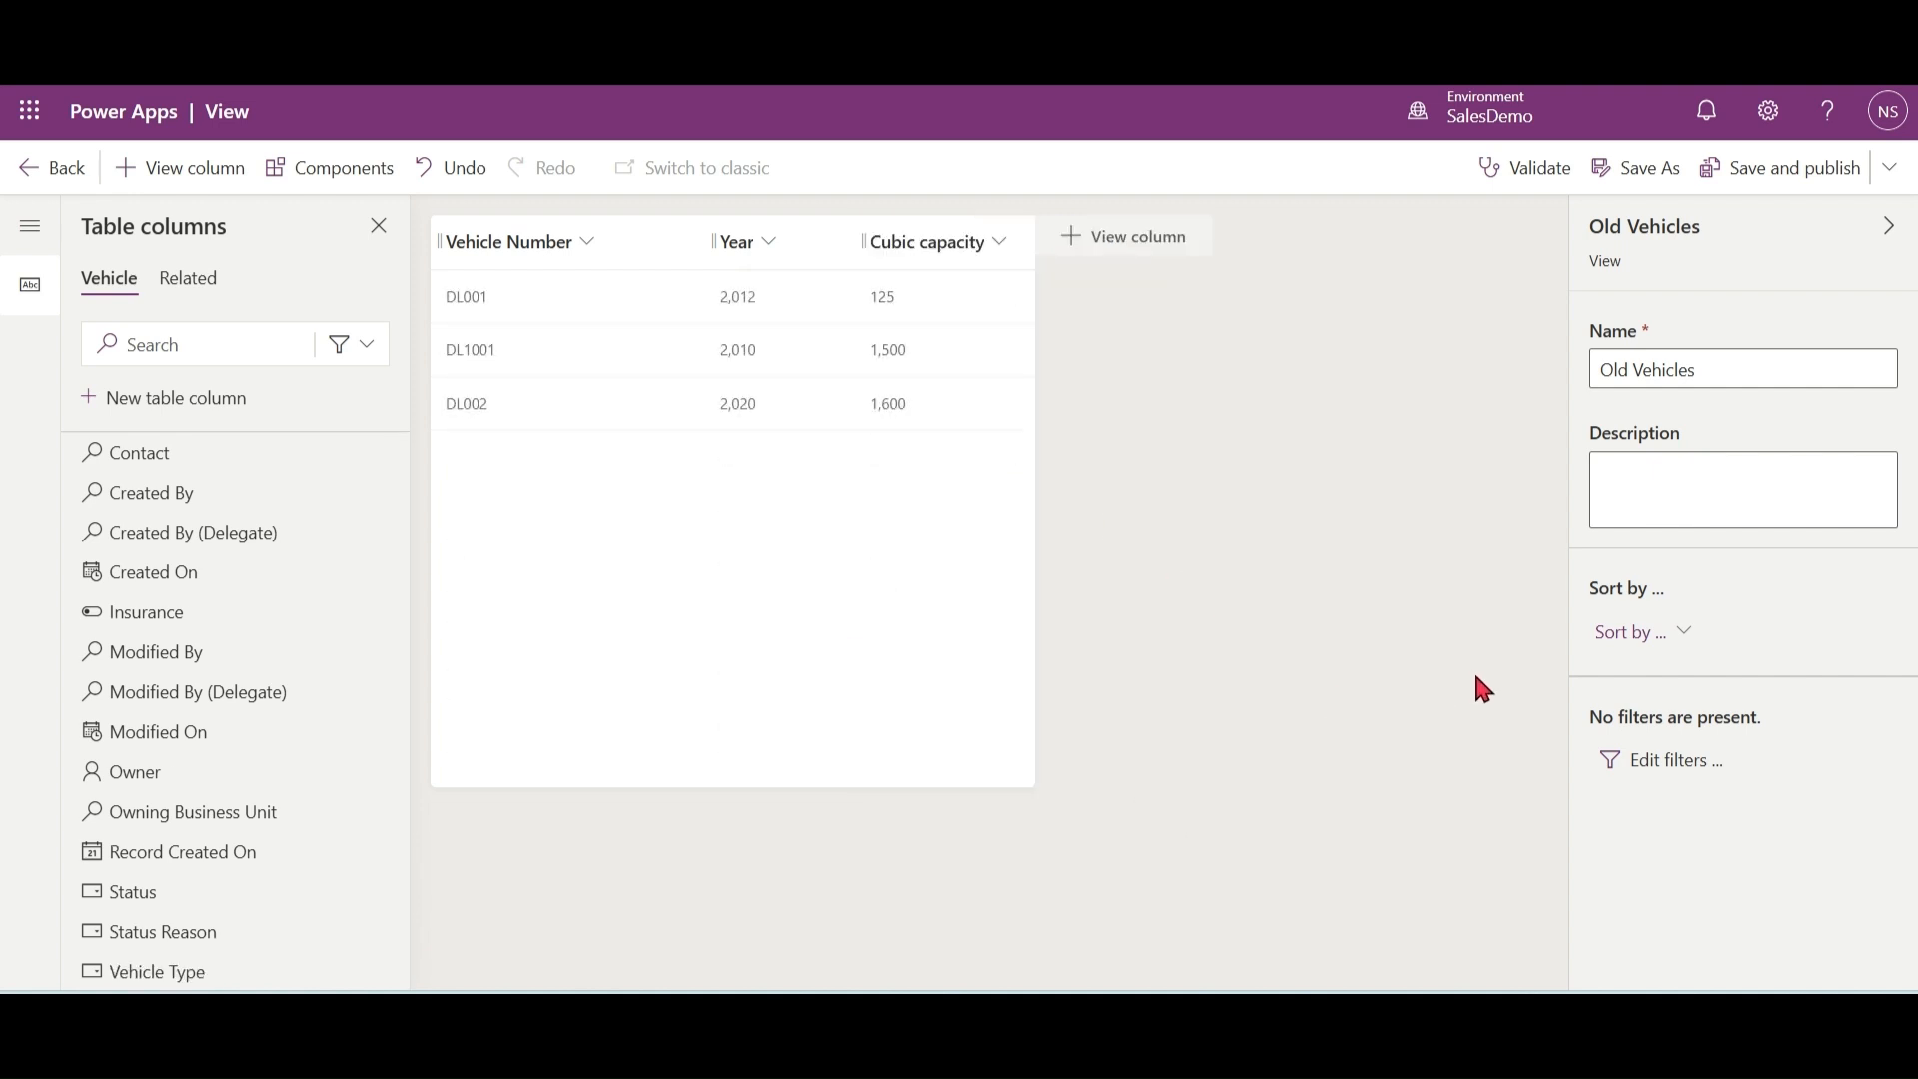
left_click(1686, 639)
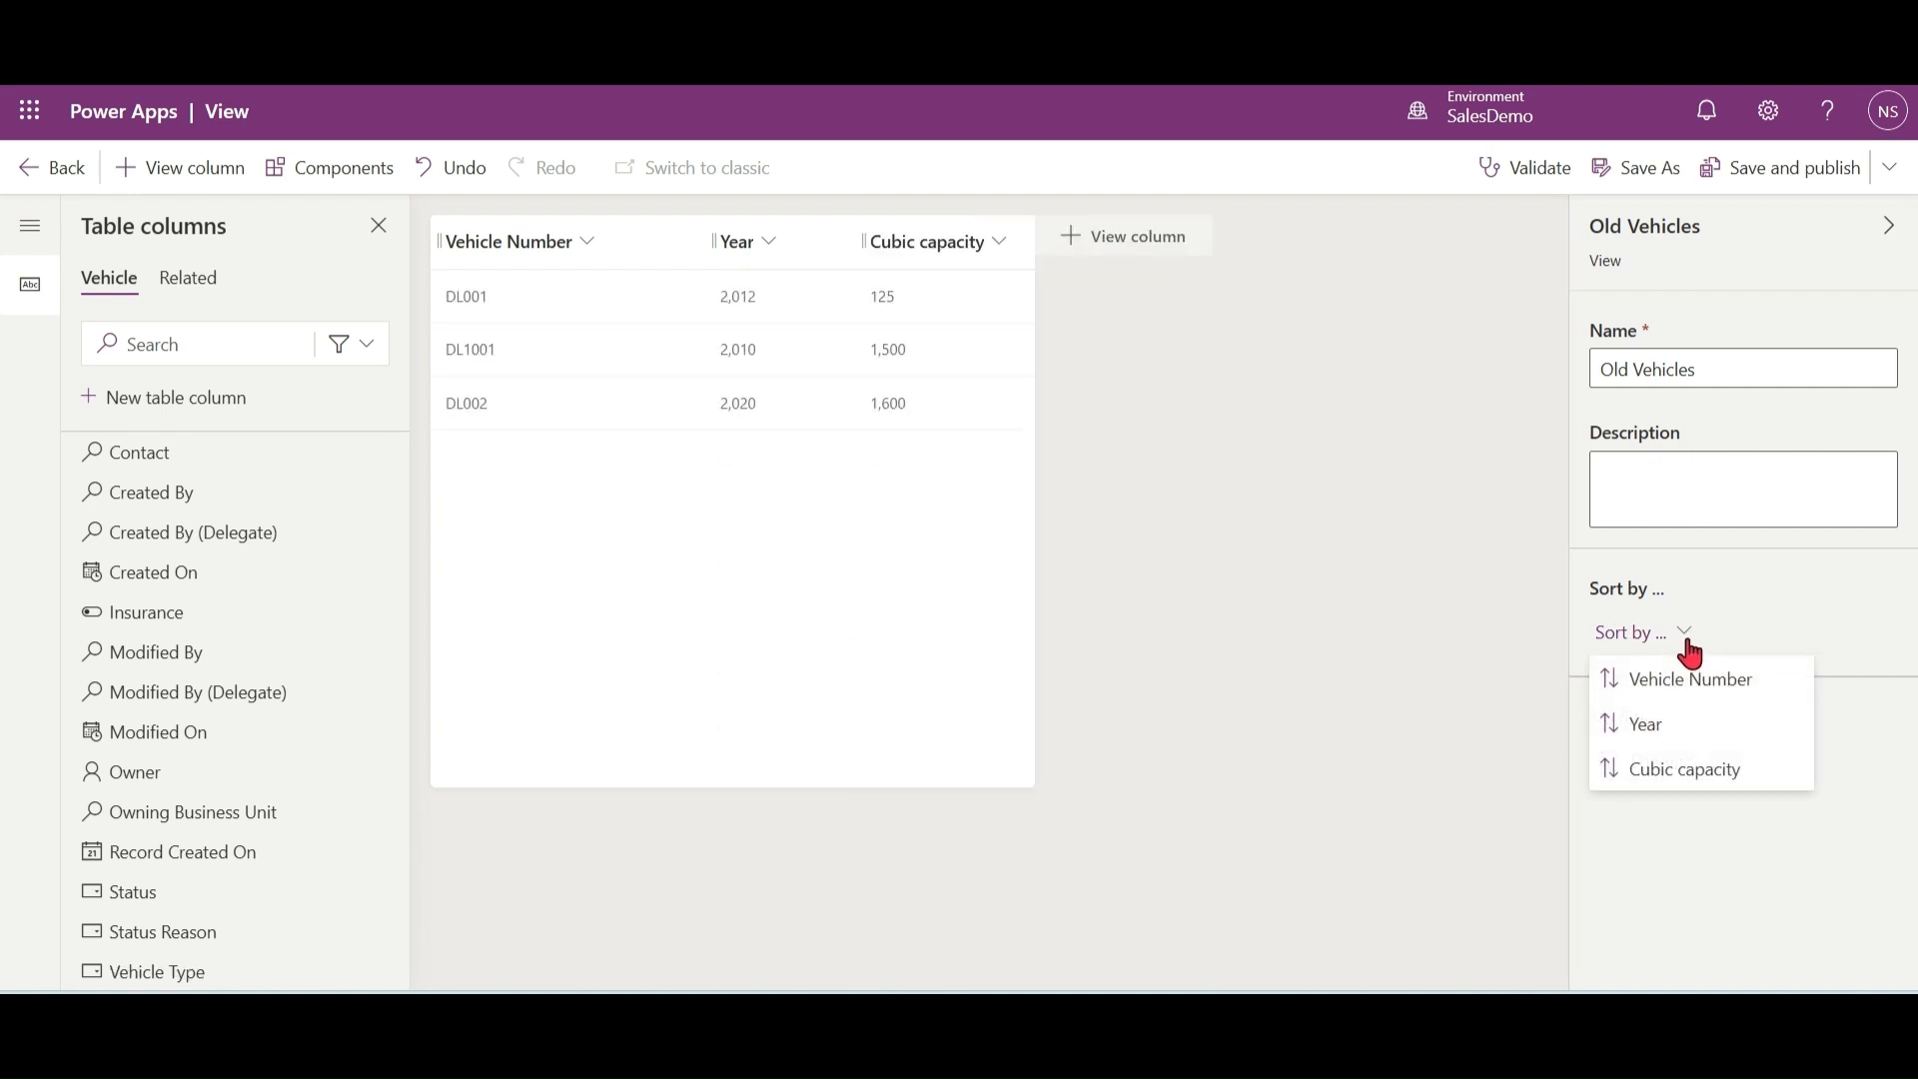
left_click(1673, 728)
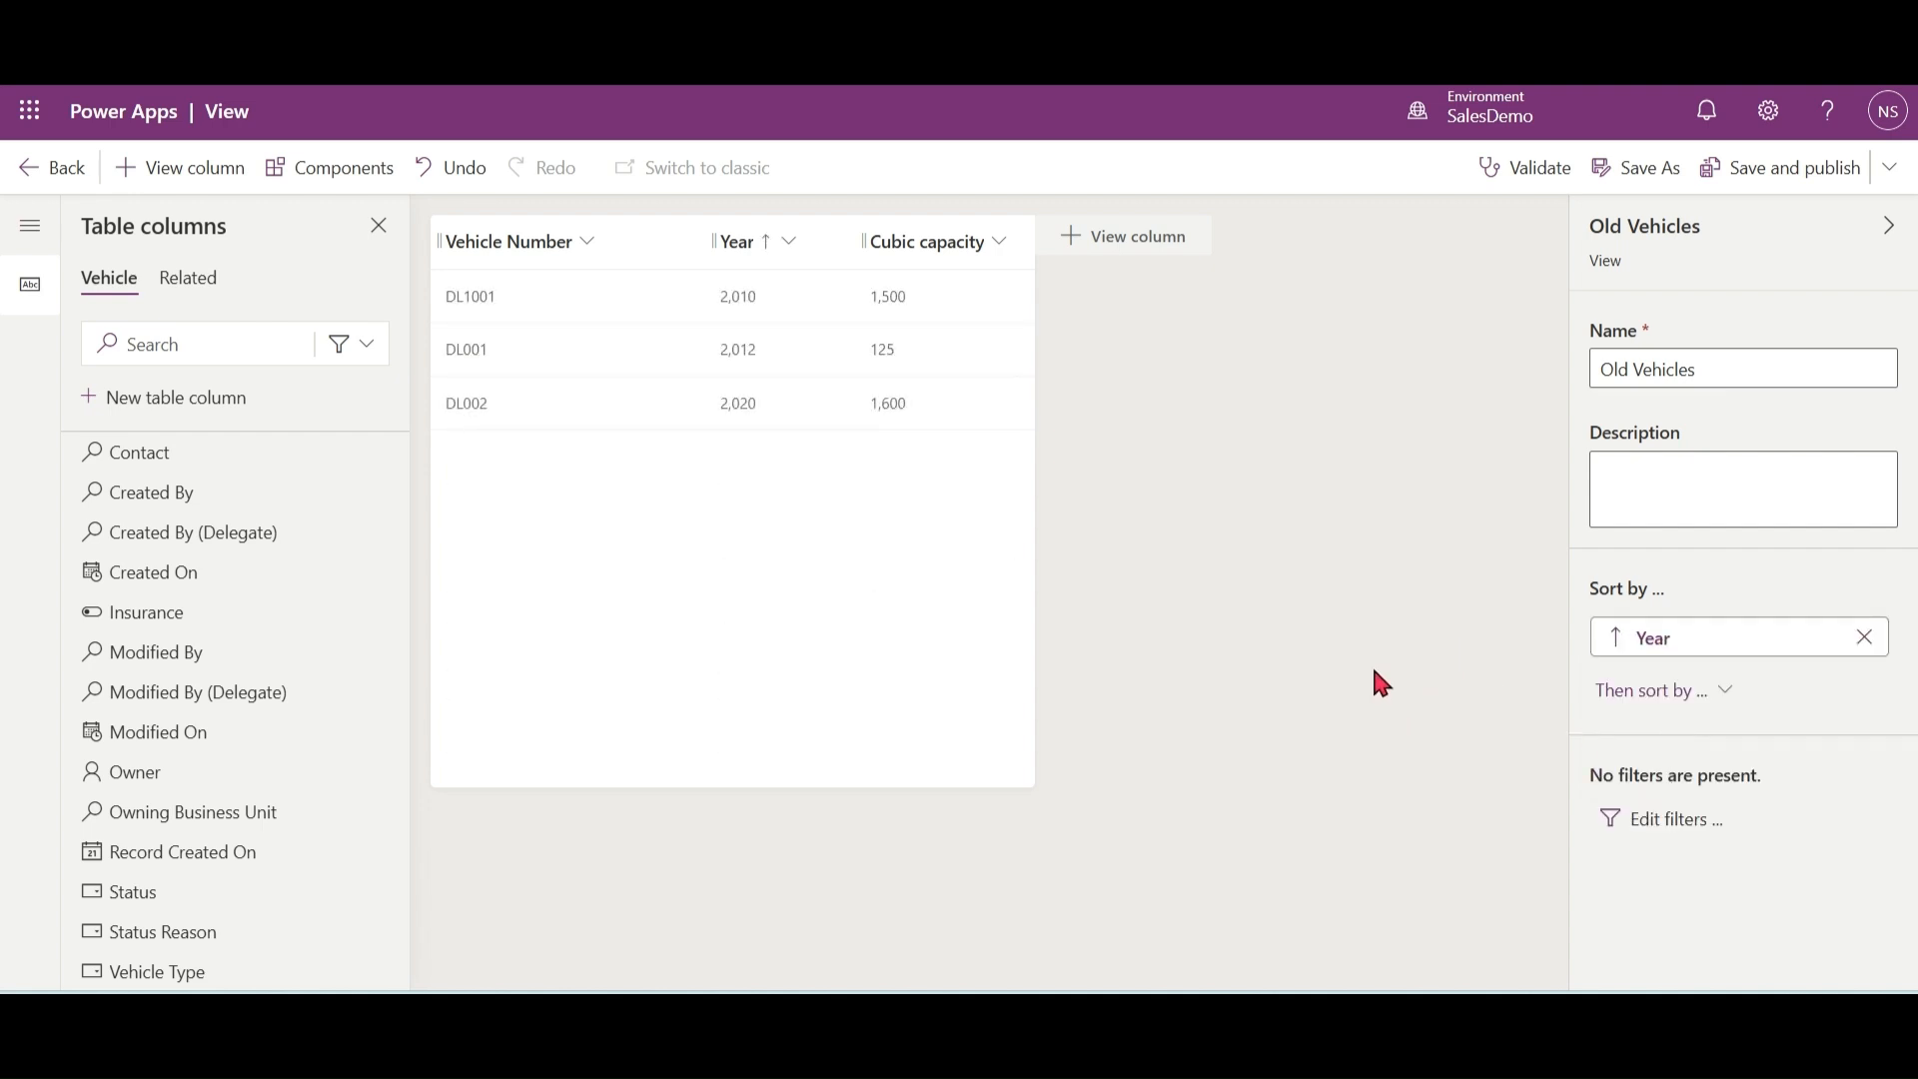
Step: Add a filter condition to the view so that Year is less than 2015
left_click(1676, 821)
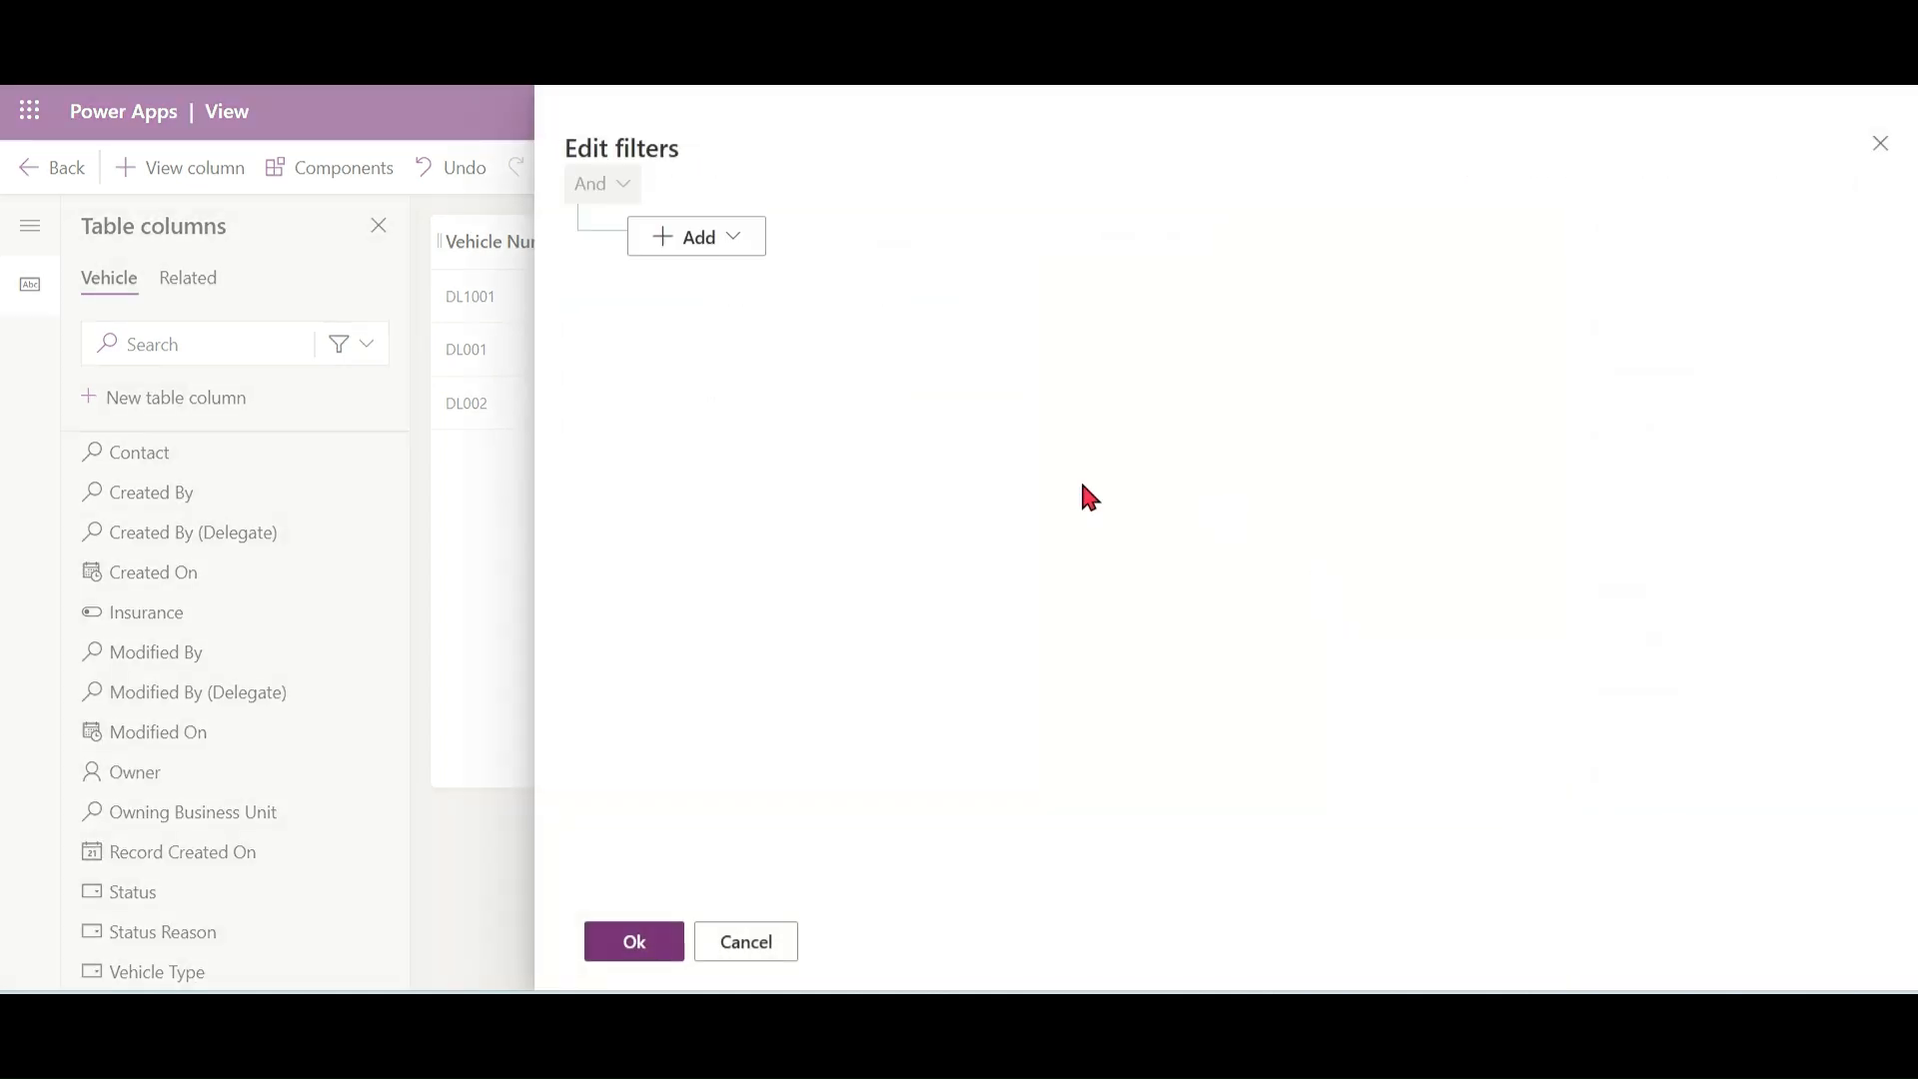
left_click(736, 237)
left_click(729, 281)
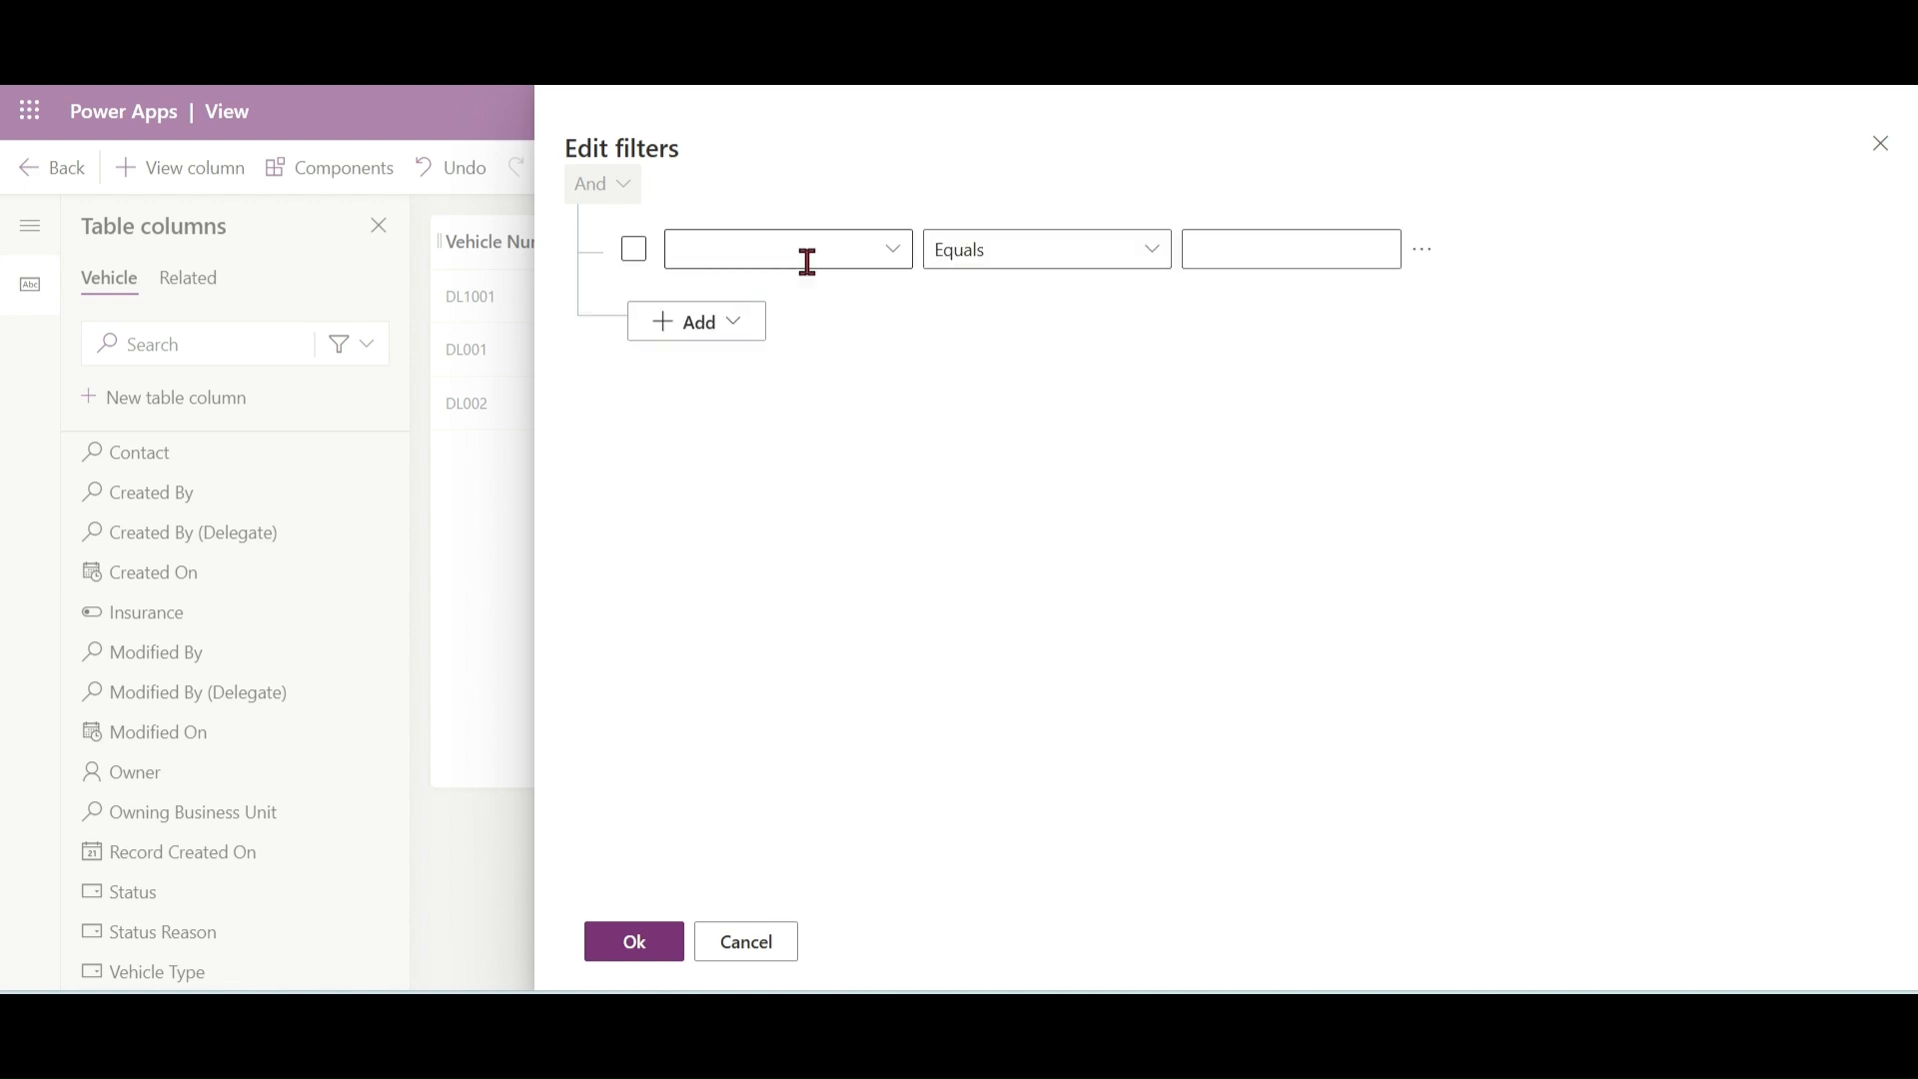
left_click(902, 262)
type("y")
key("Return")
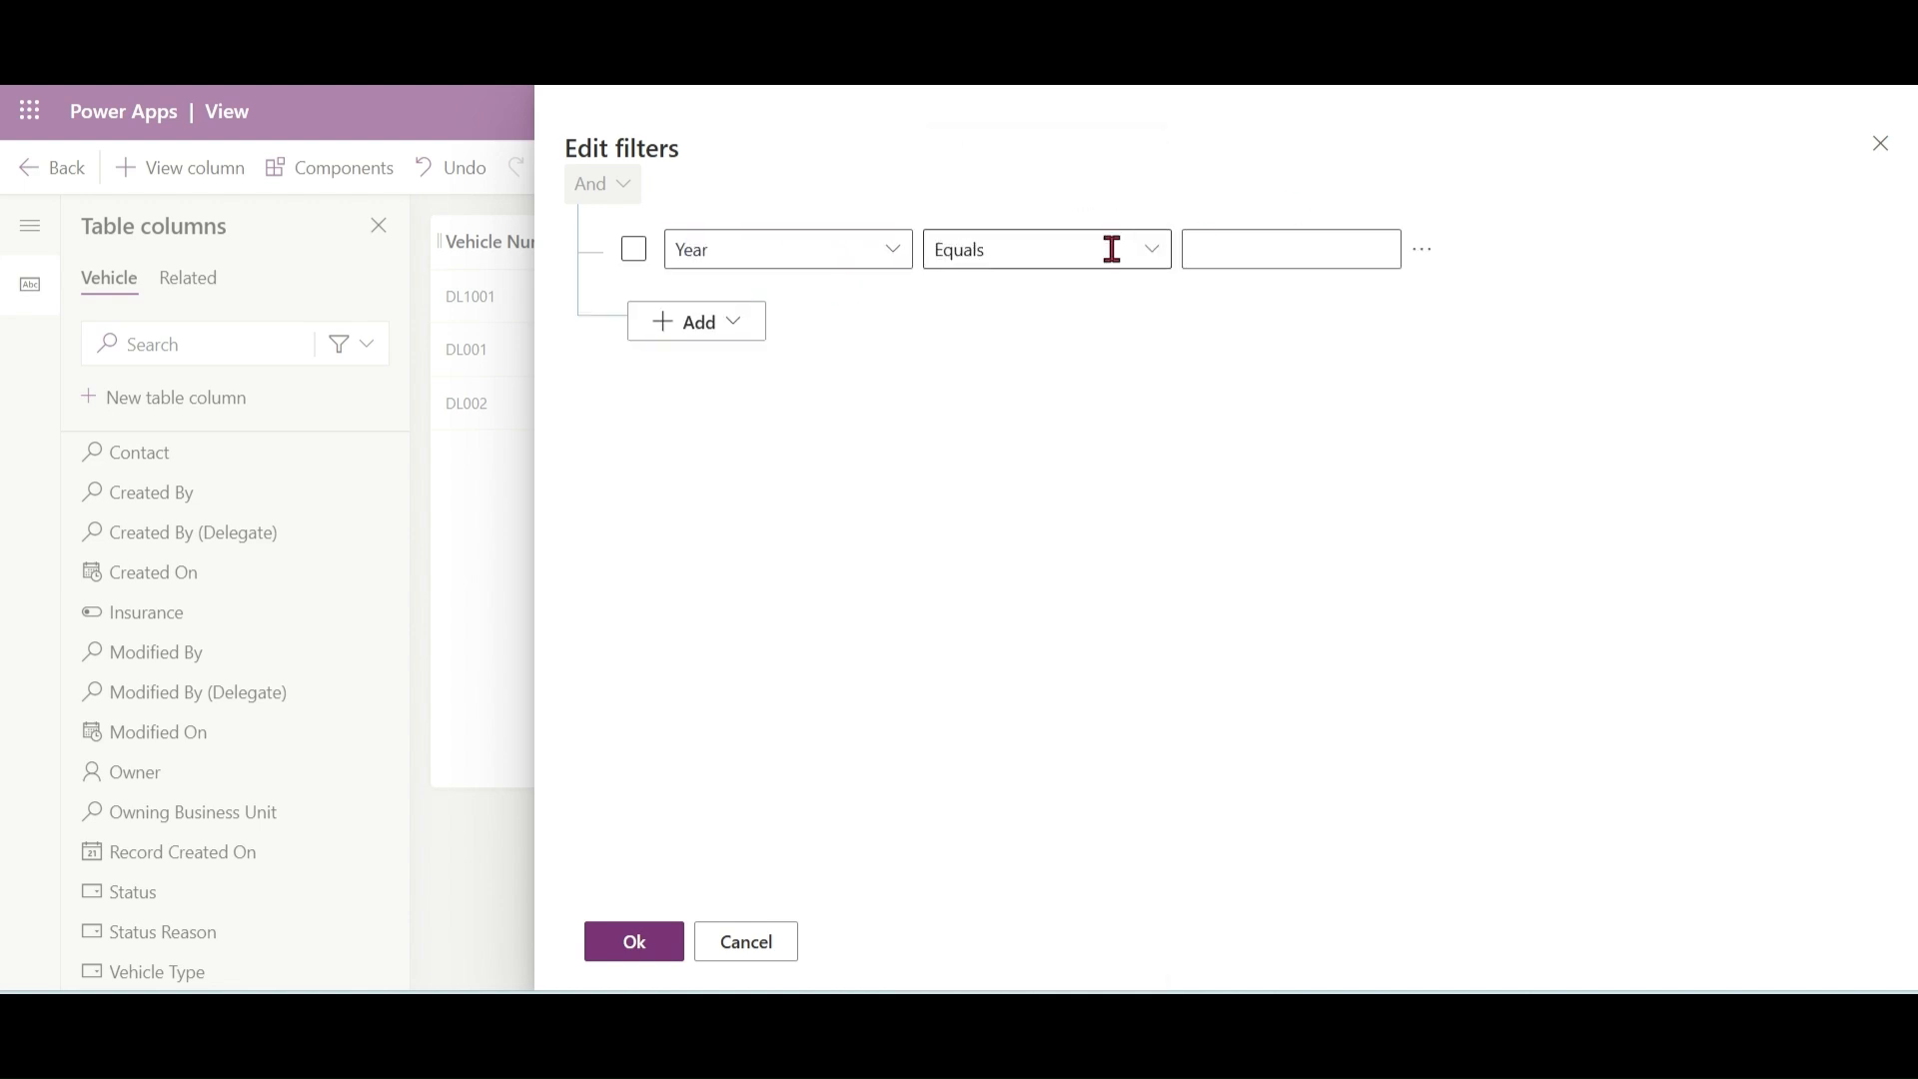
left_click(1152, 249)
left_click(1037, 473)
left_click(1278, 251)
type("2015")
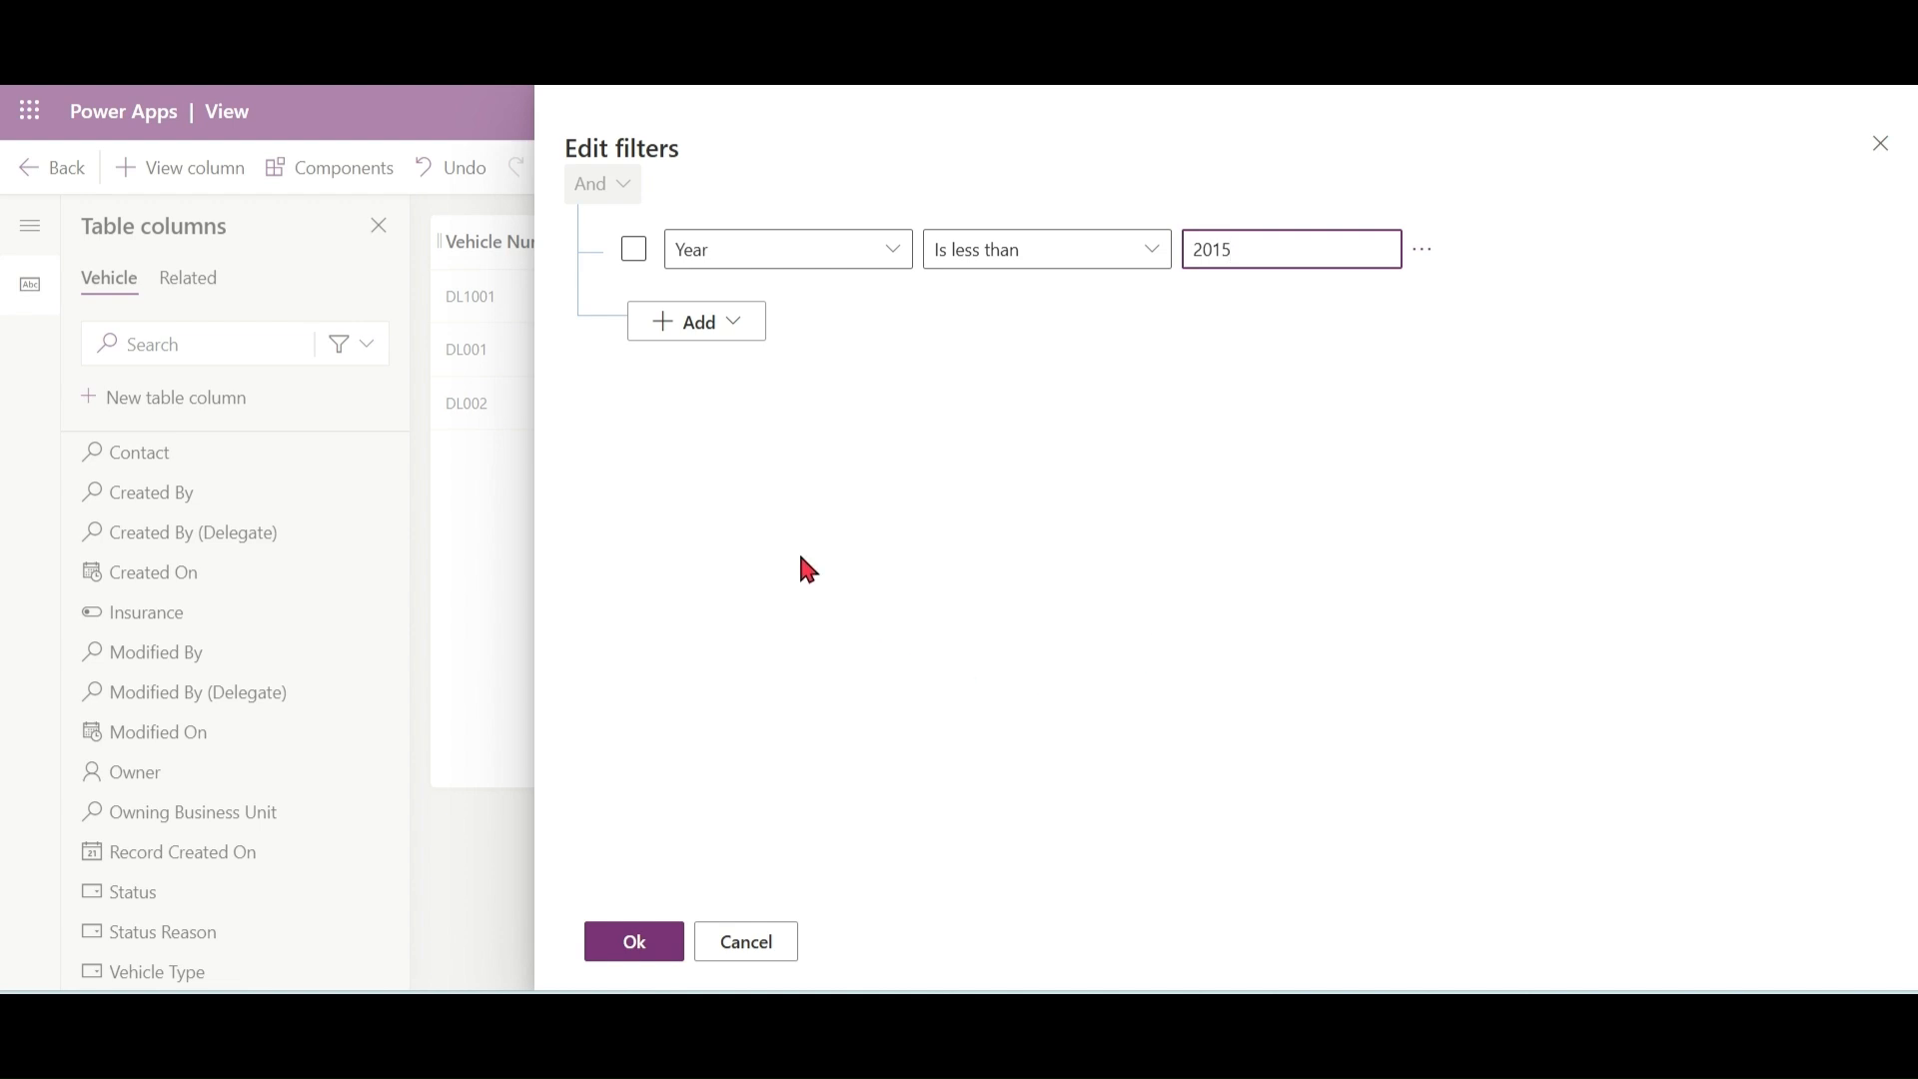
left_click(737, 327)
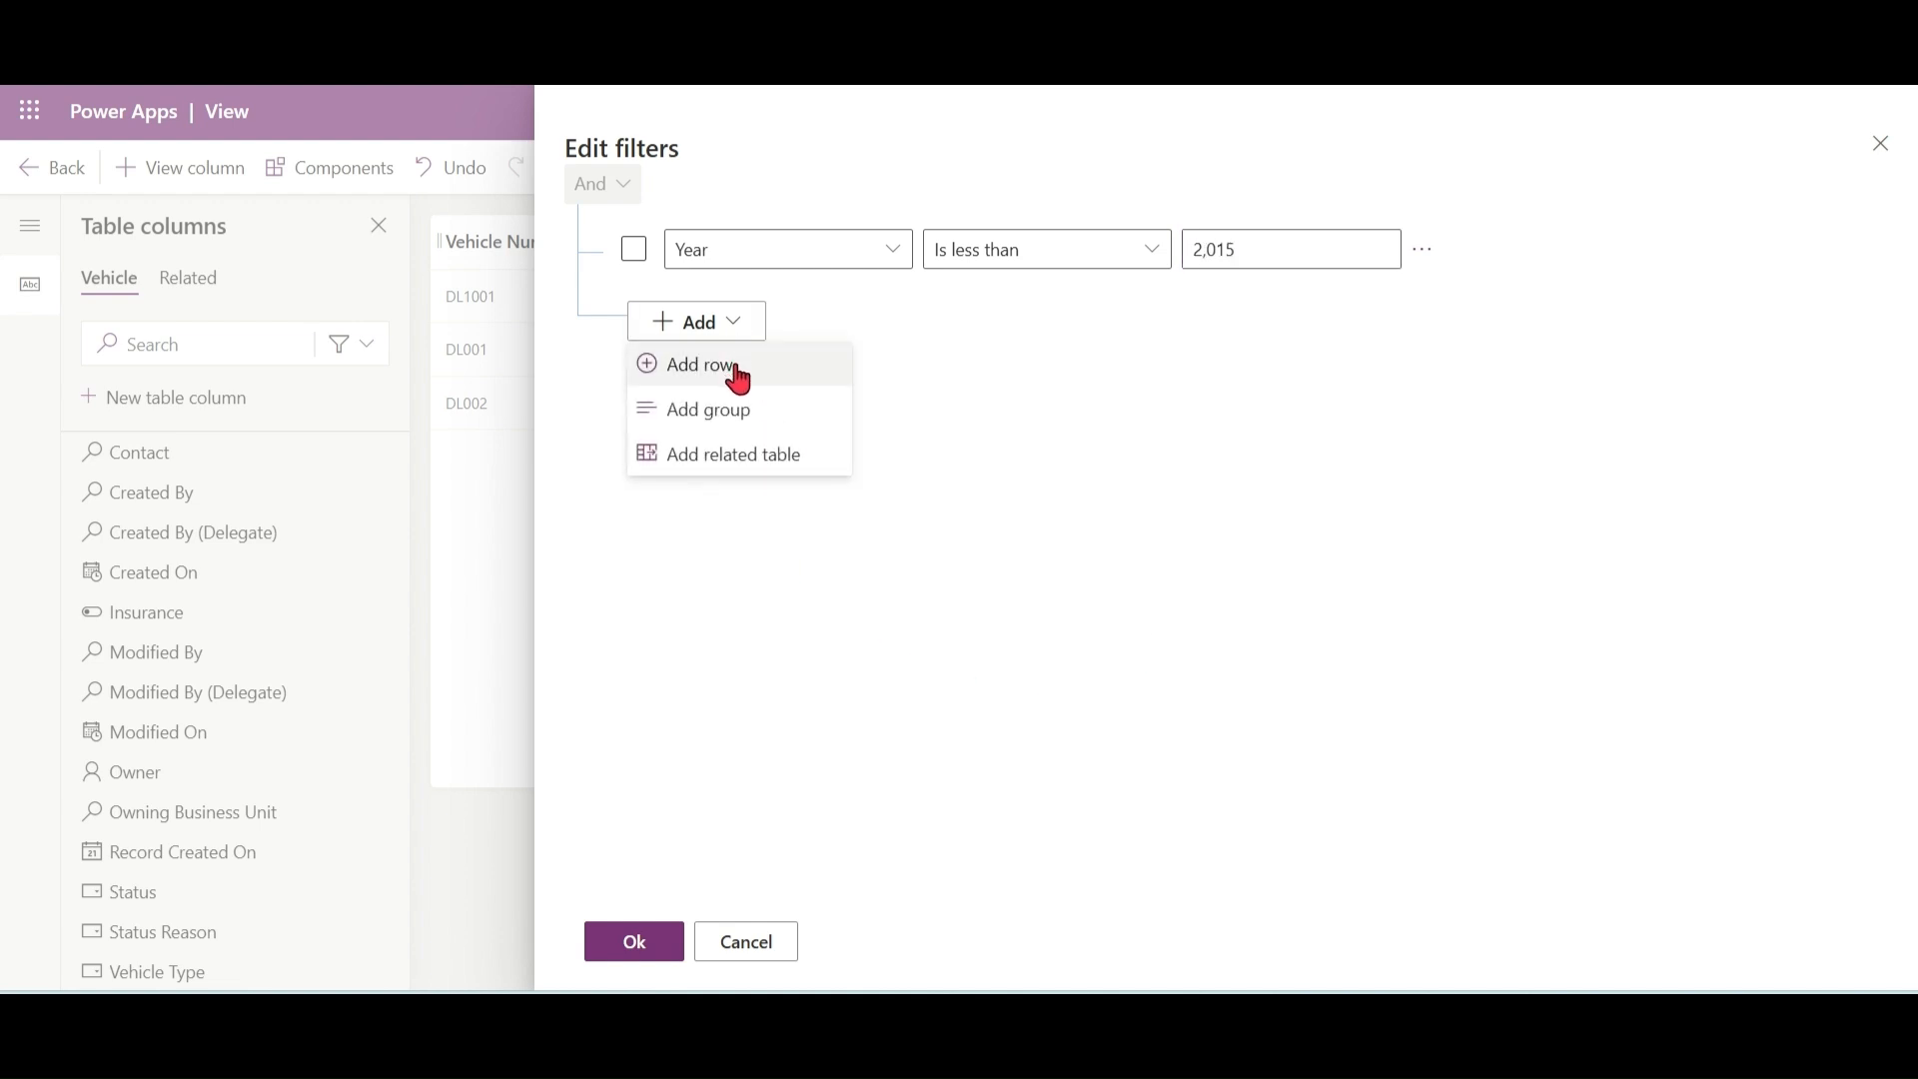
left_click(739, 367)
left_click(633, 248)
left_click(634, 333)
left_click(637, 338)
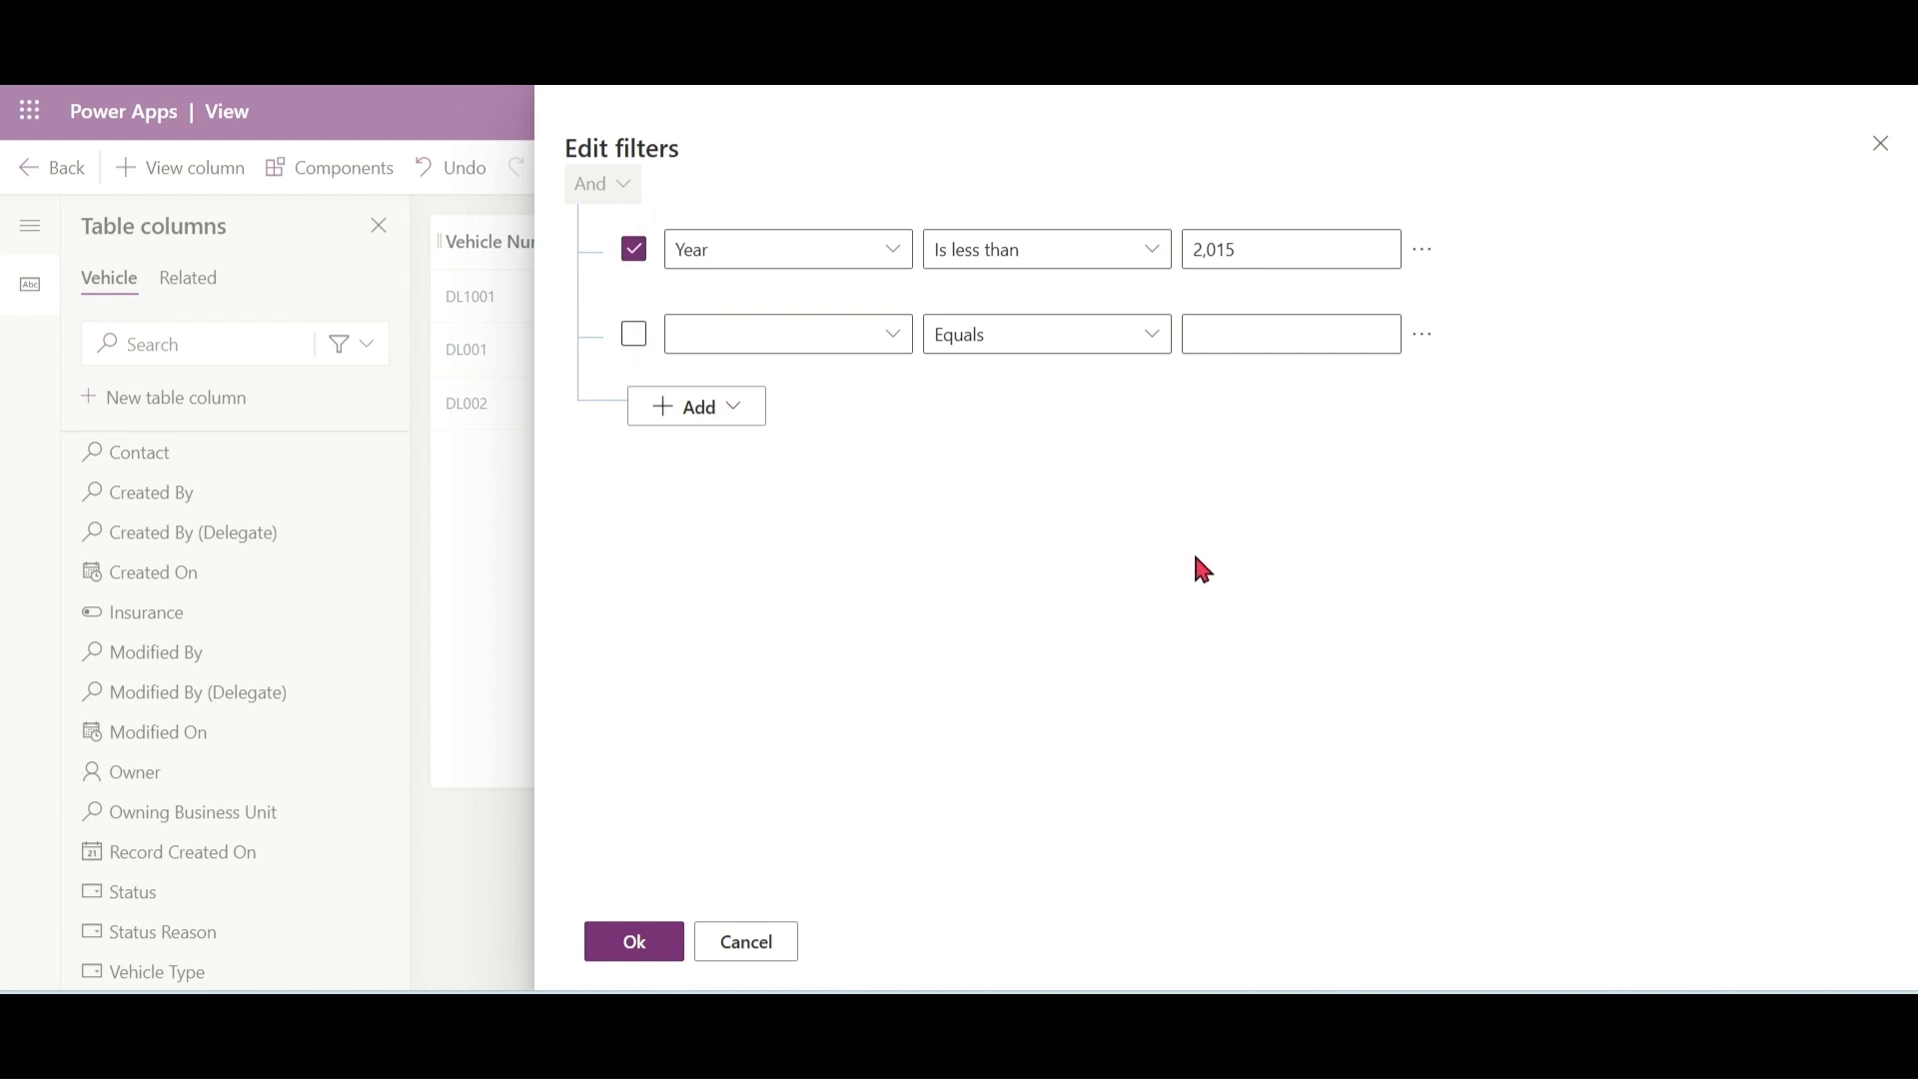
left_click(635, 943)
left_click(1425, 387)
left_click(1431, 408)
Step: Apply the Year filter, then save and publish the Old Vehicles view
left_click(635, 942)
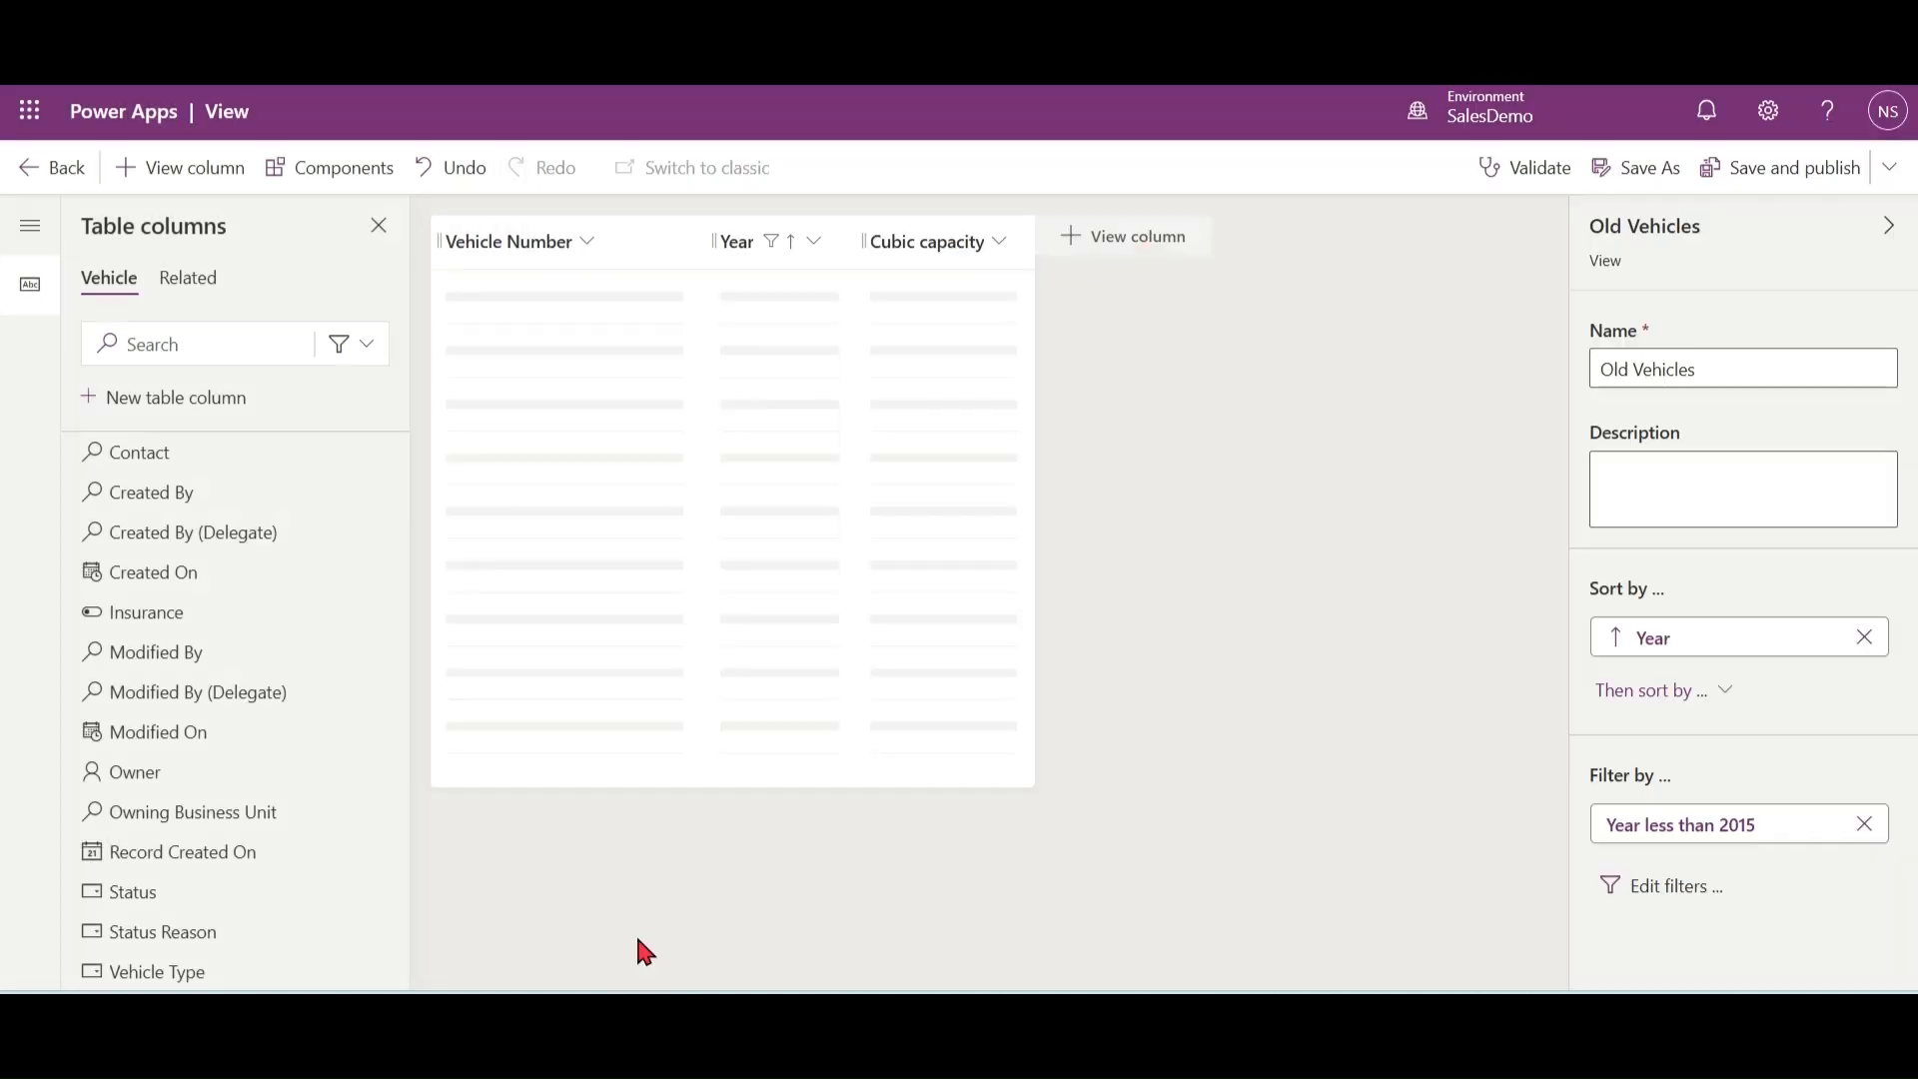
left_click(1824, 167)
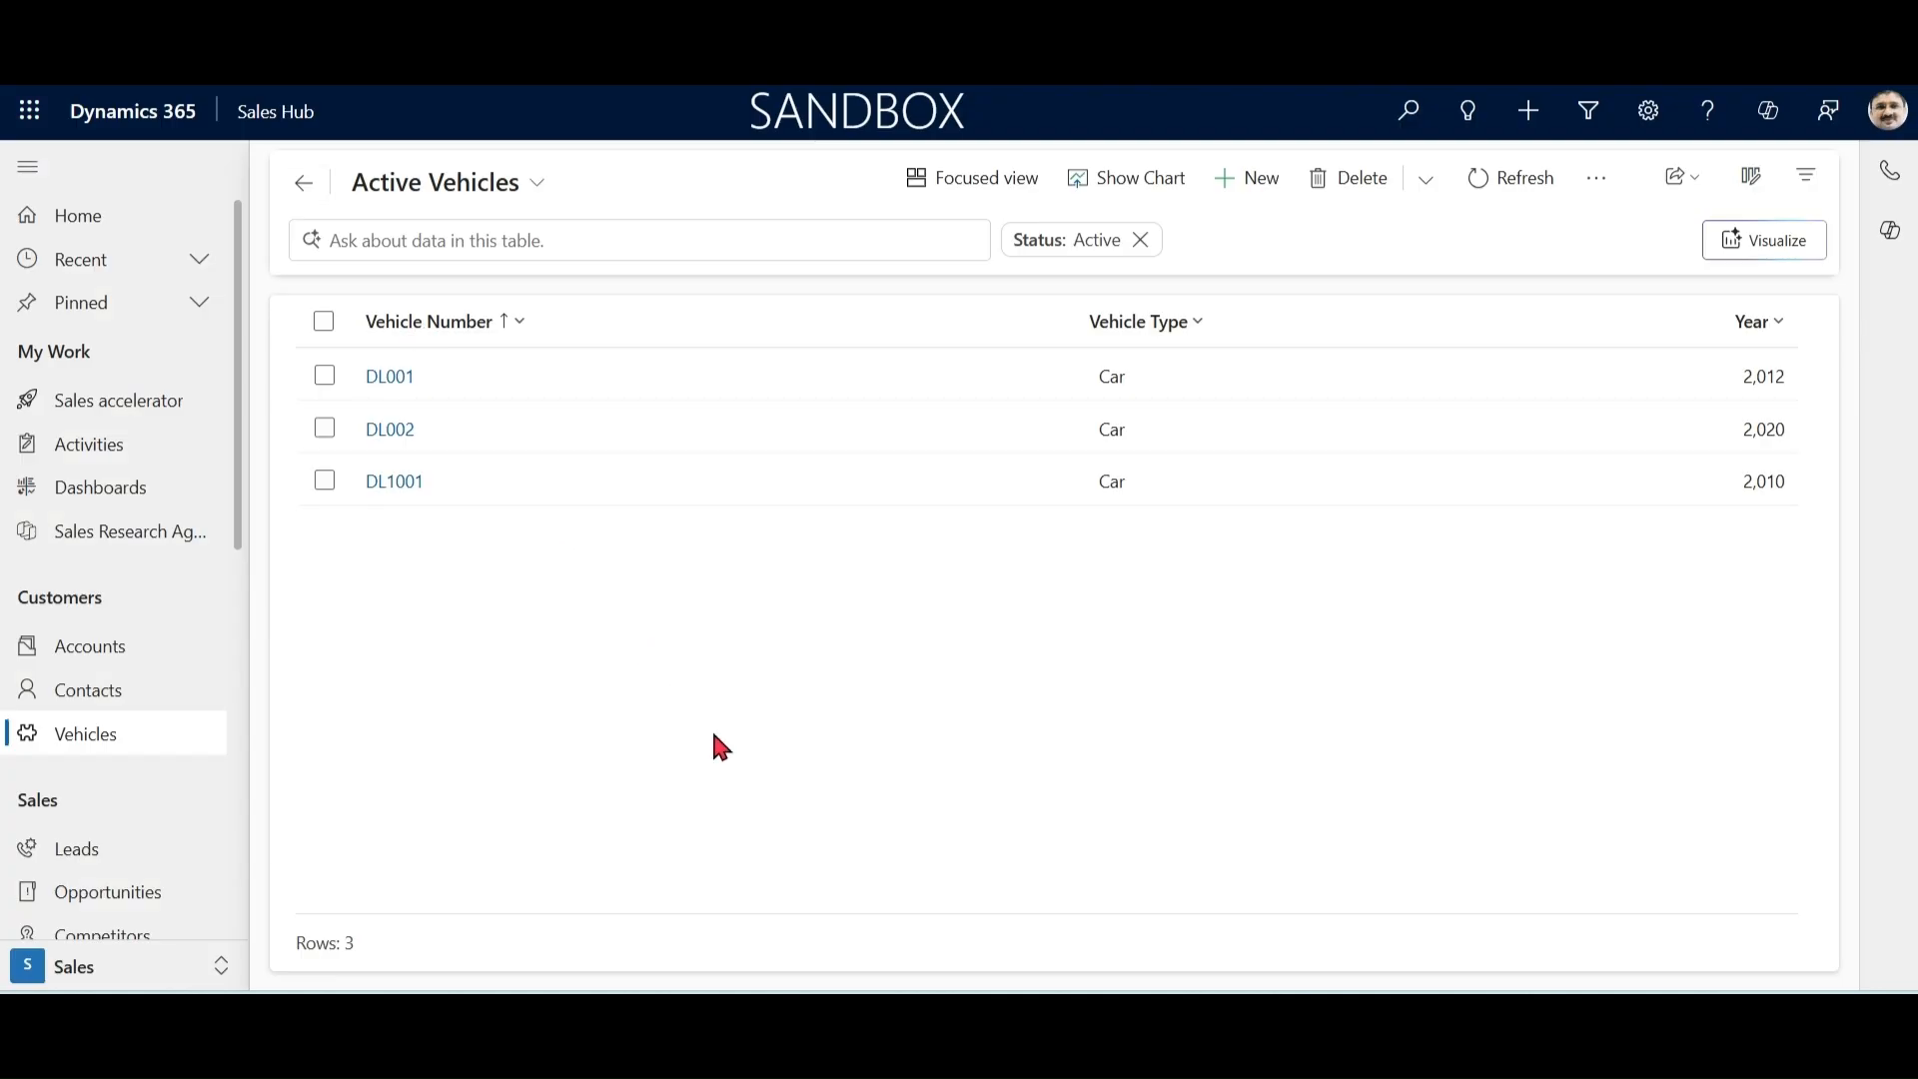
Step: Switch to Dynamics 365 Sales Hub, reload the Vehicles list and display it with the Old Vehicles view
key("F5")
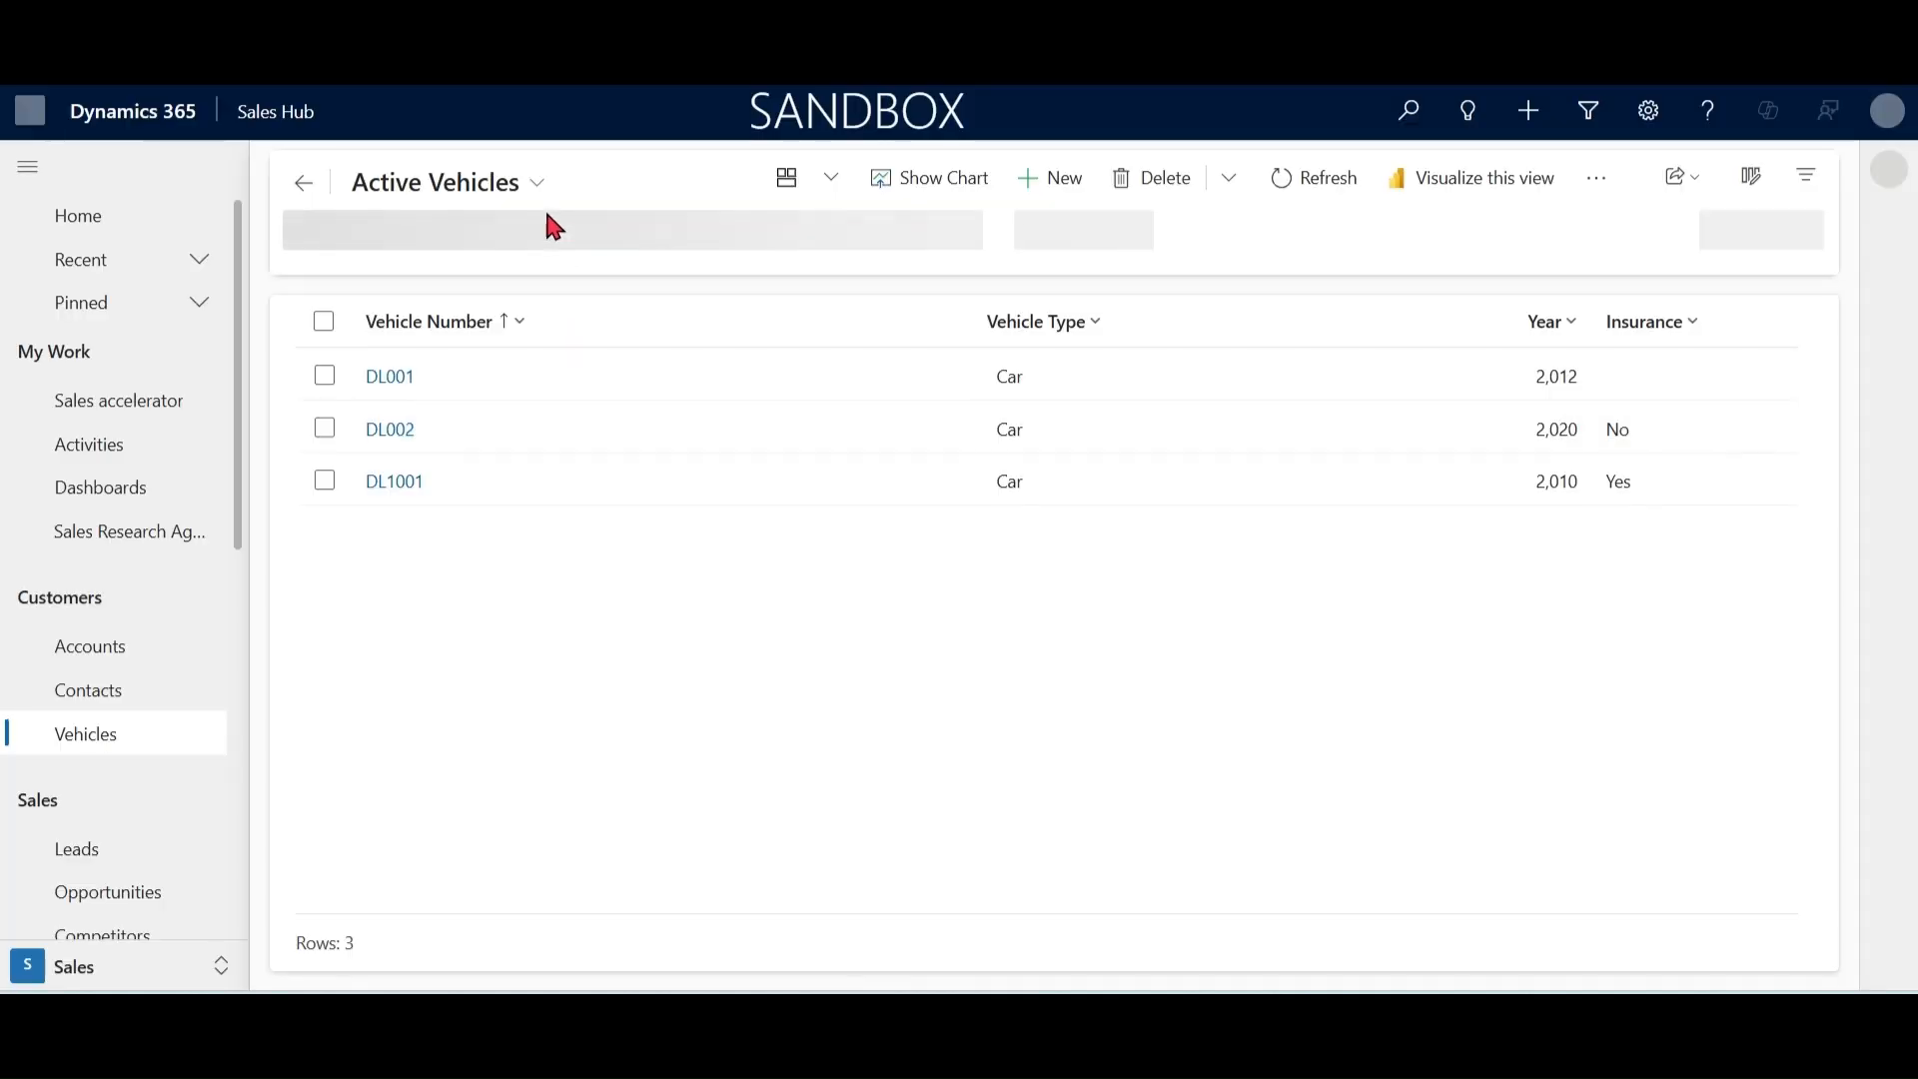
left_click(540, 186)
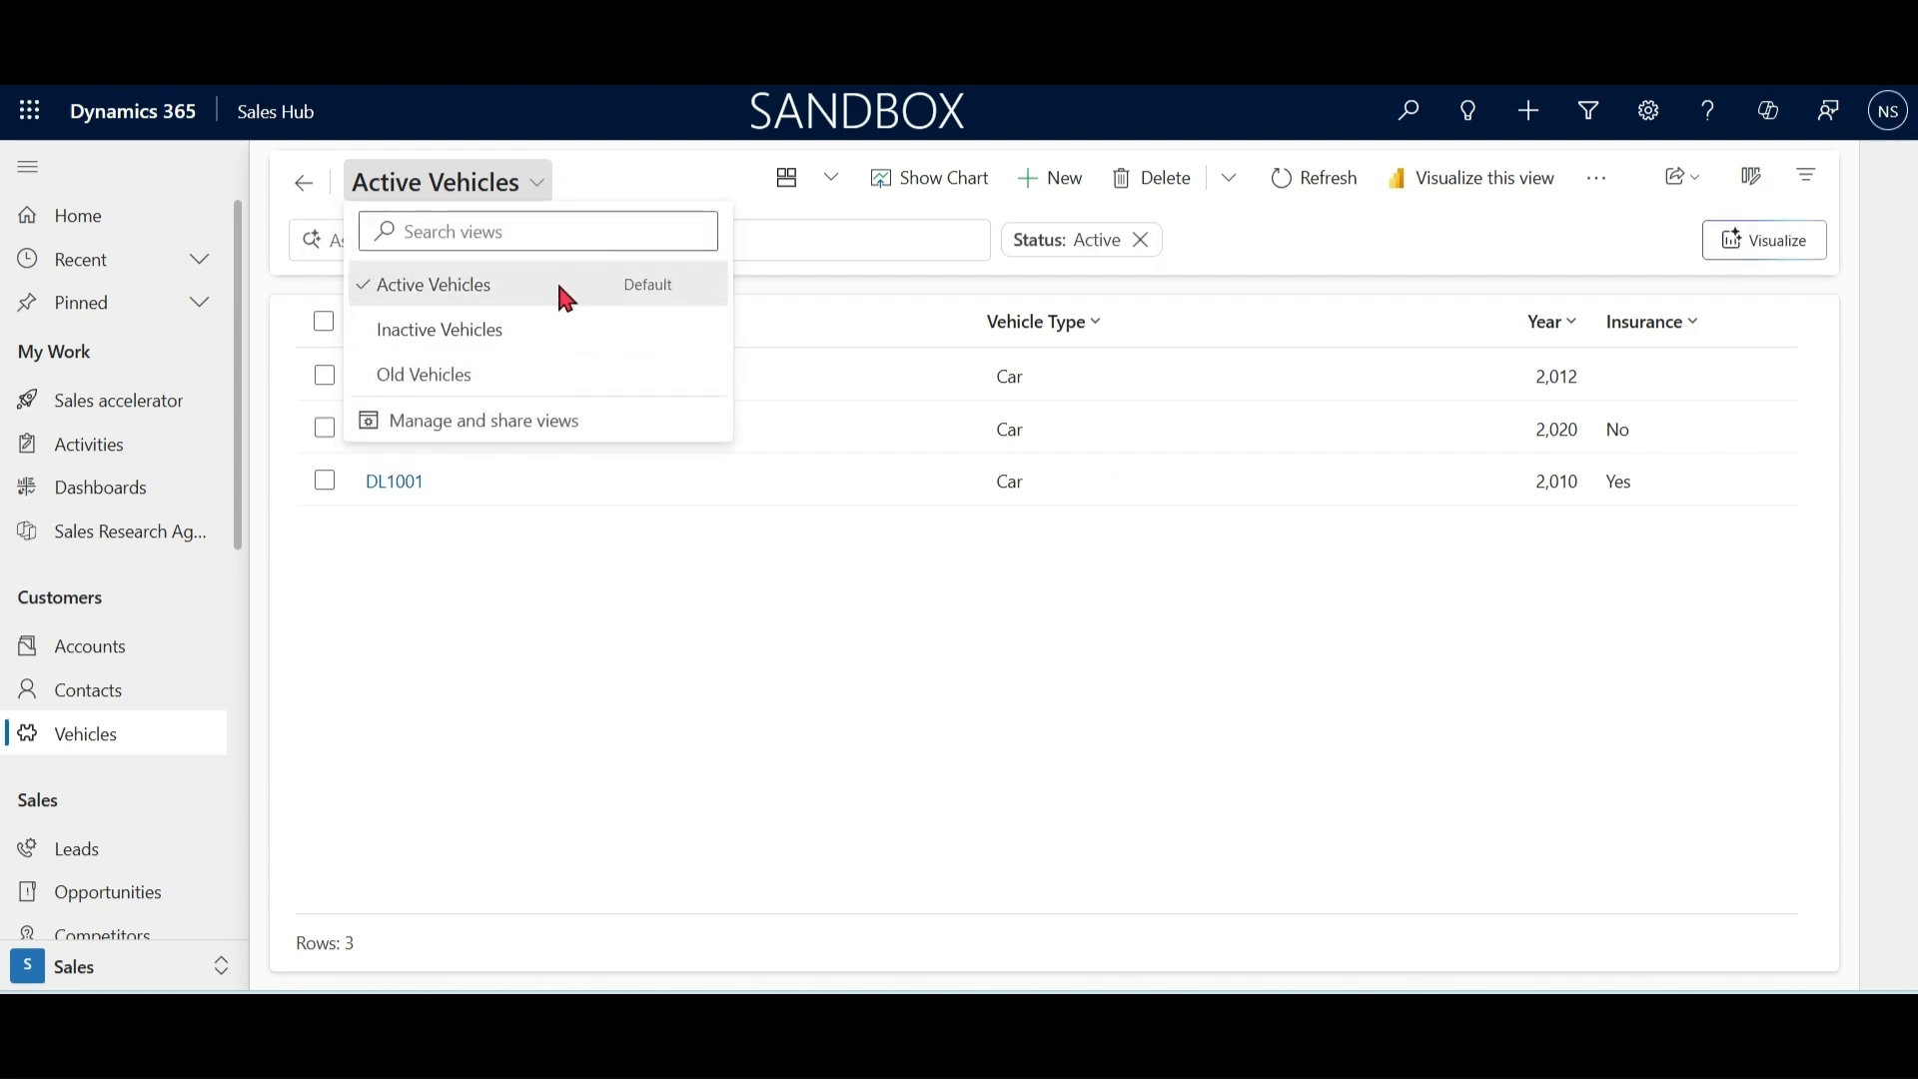
left_click(516, 198)
left_click(432, 378)
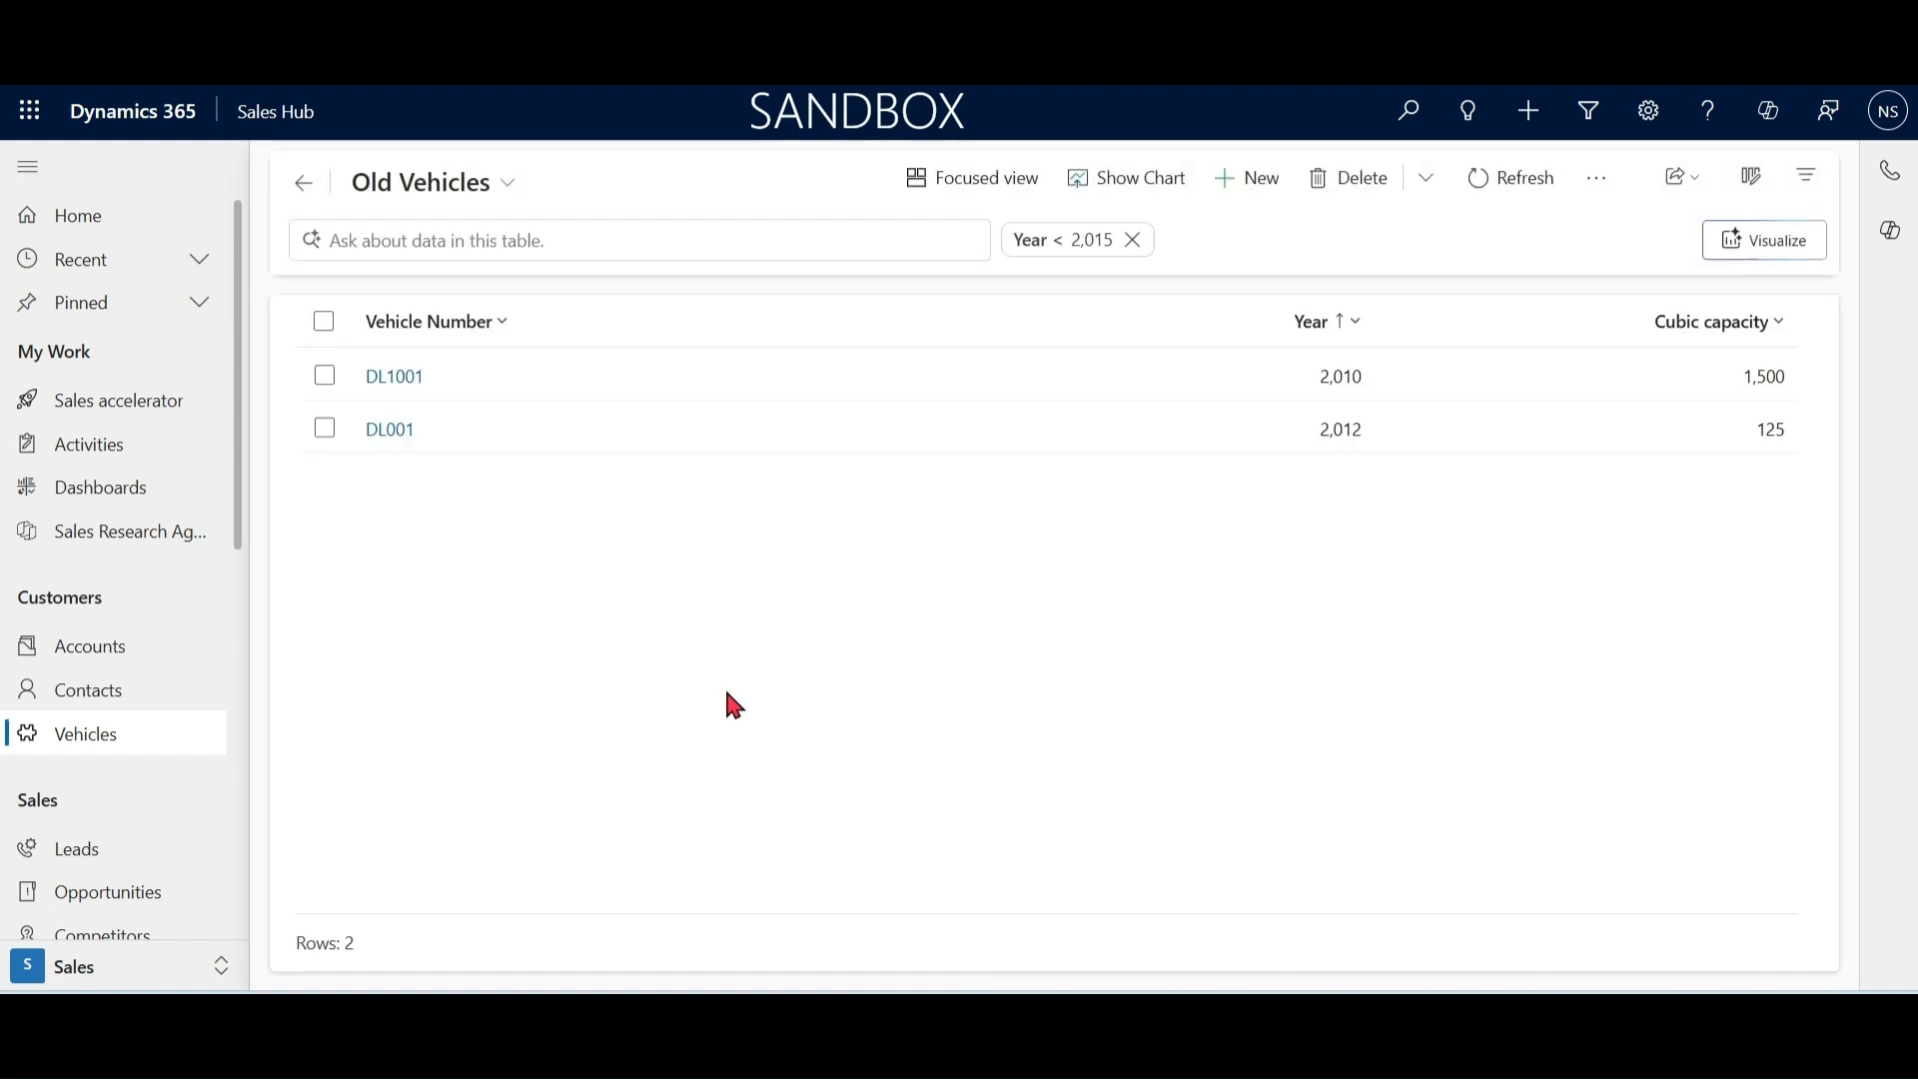
Step: Return to the Active Vehicles view and filter it with the natural-language request "show me vehicle with insurance"
left_click(469, 182)
left_click(440, 282)
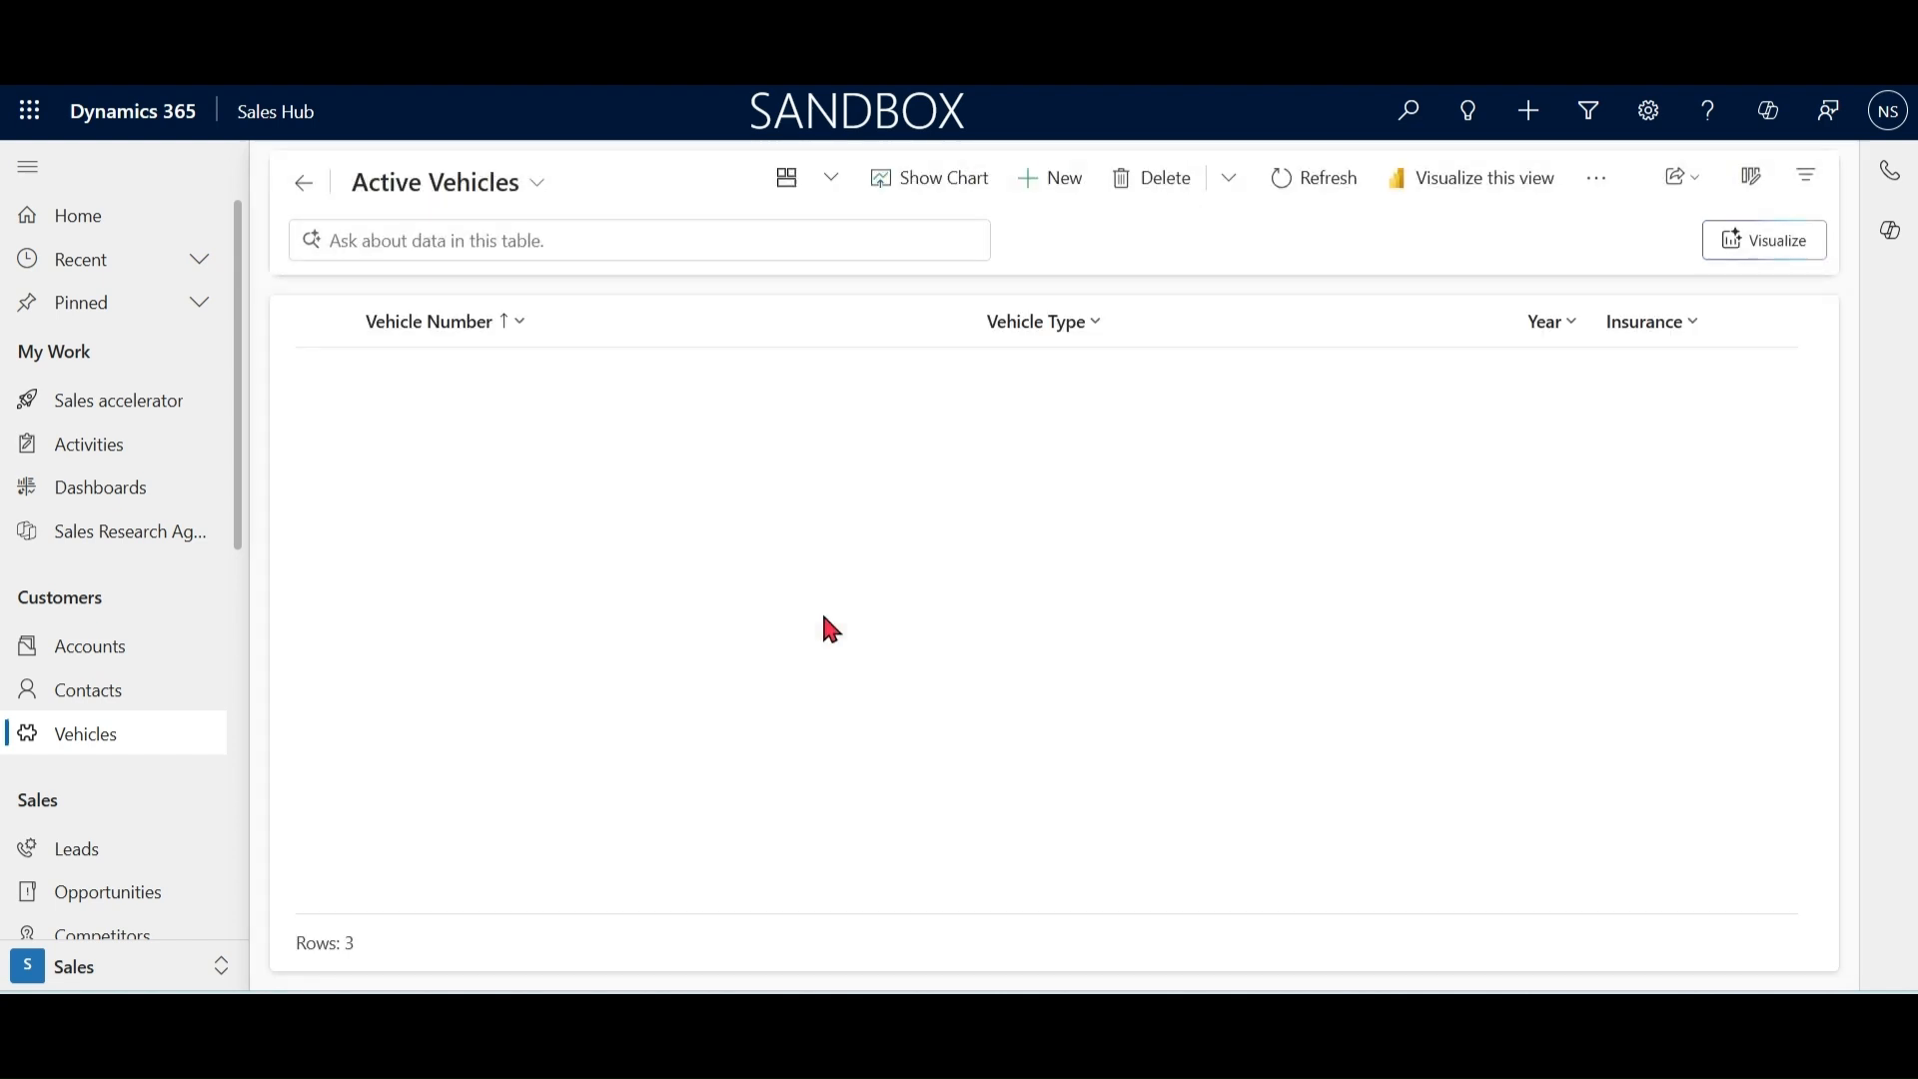
left_click(856, 236)
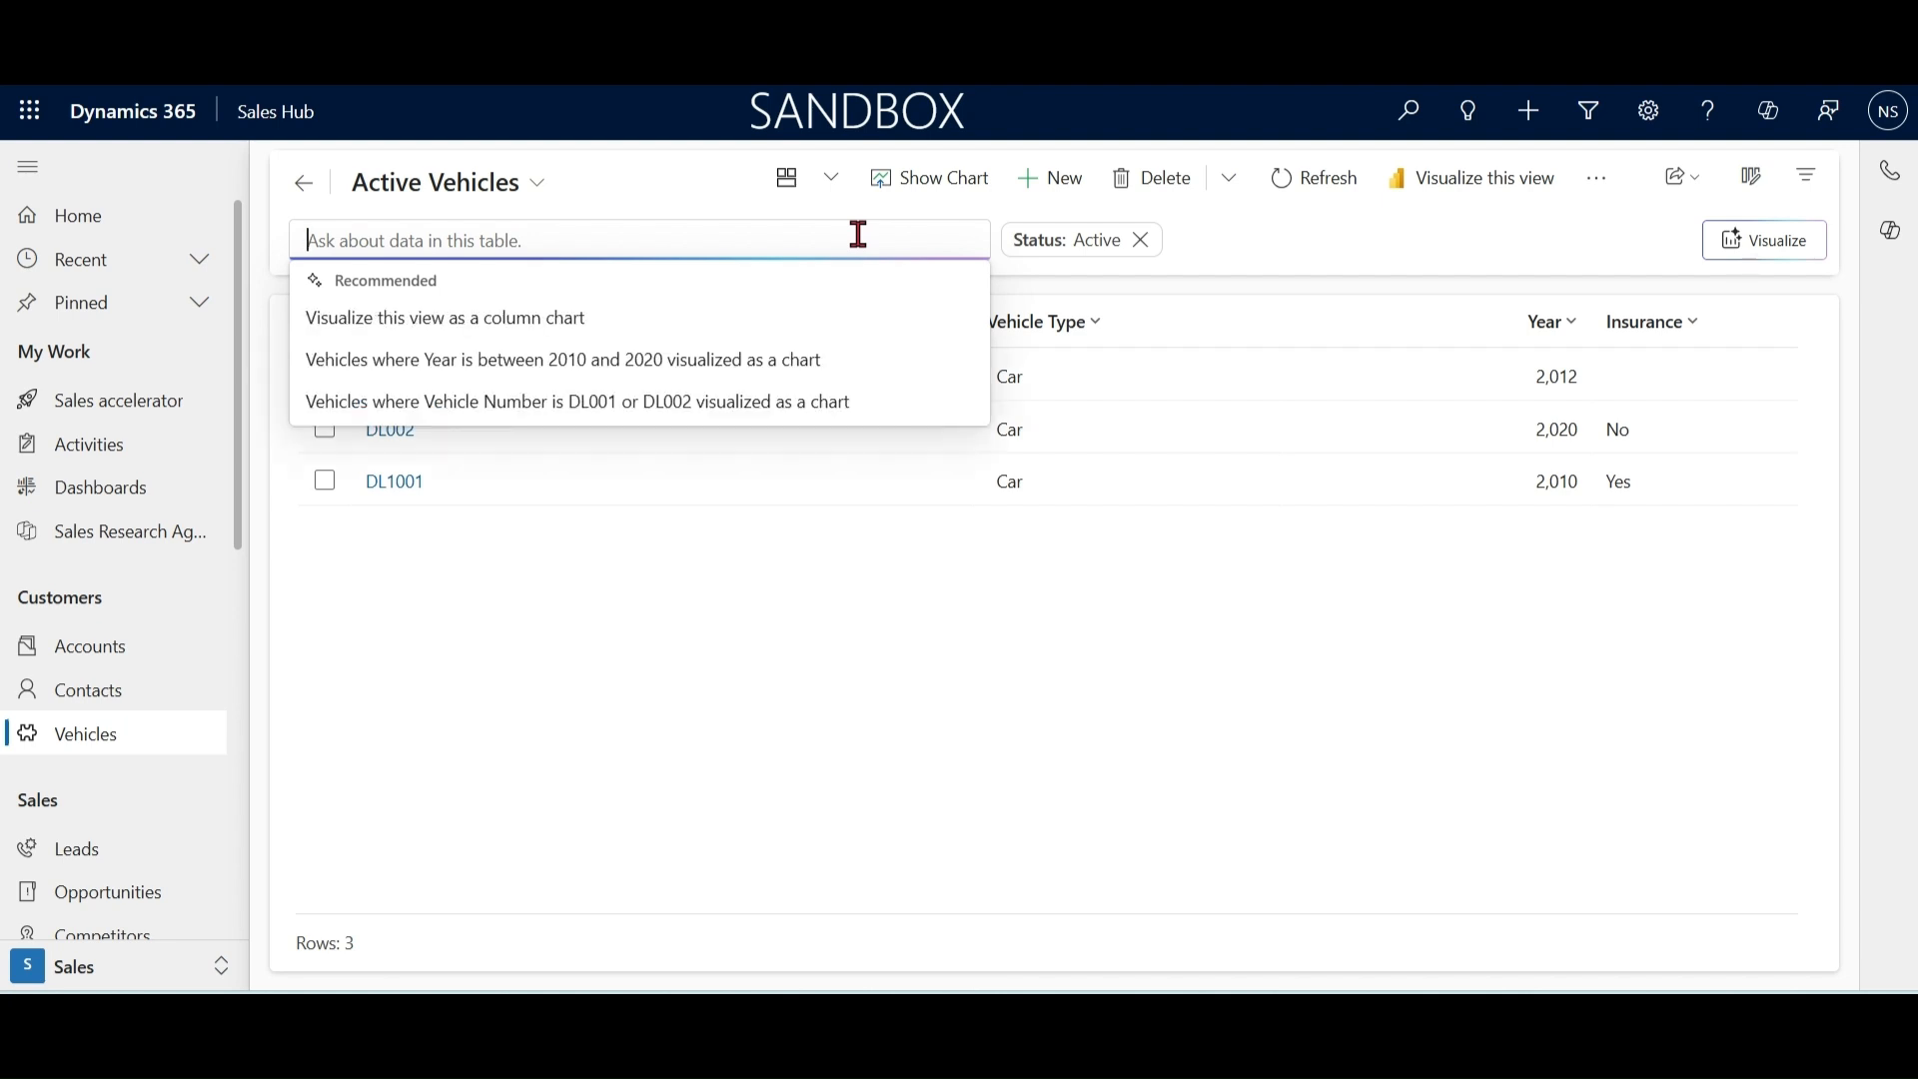
type("show me ")
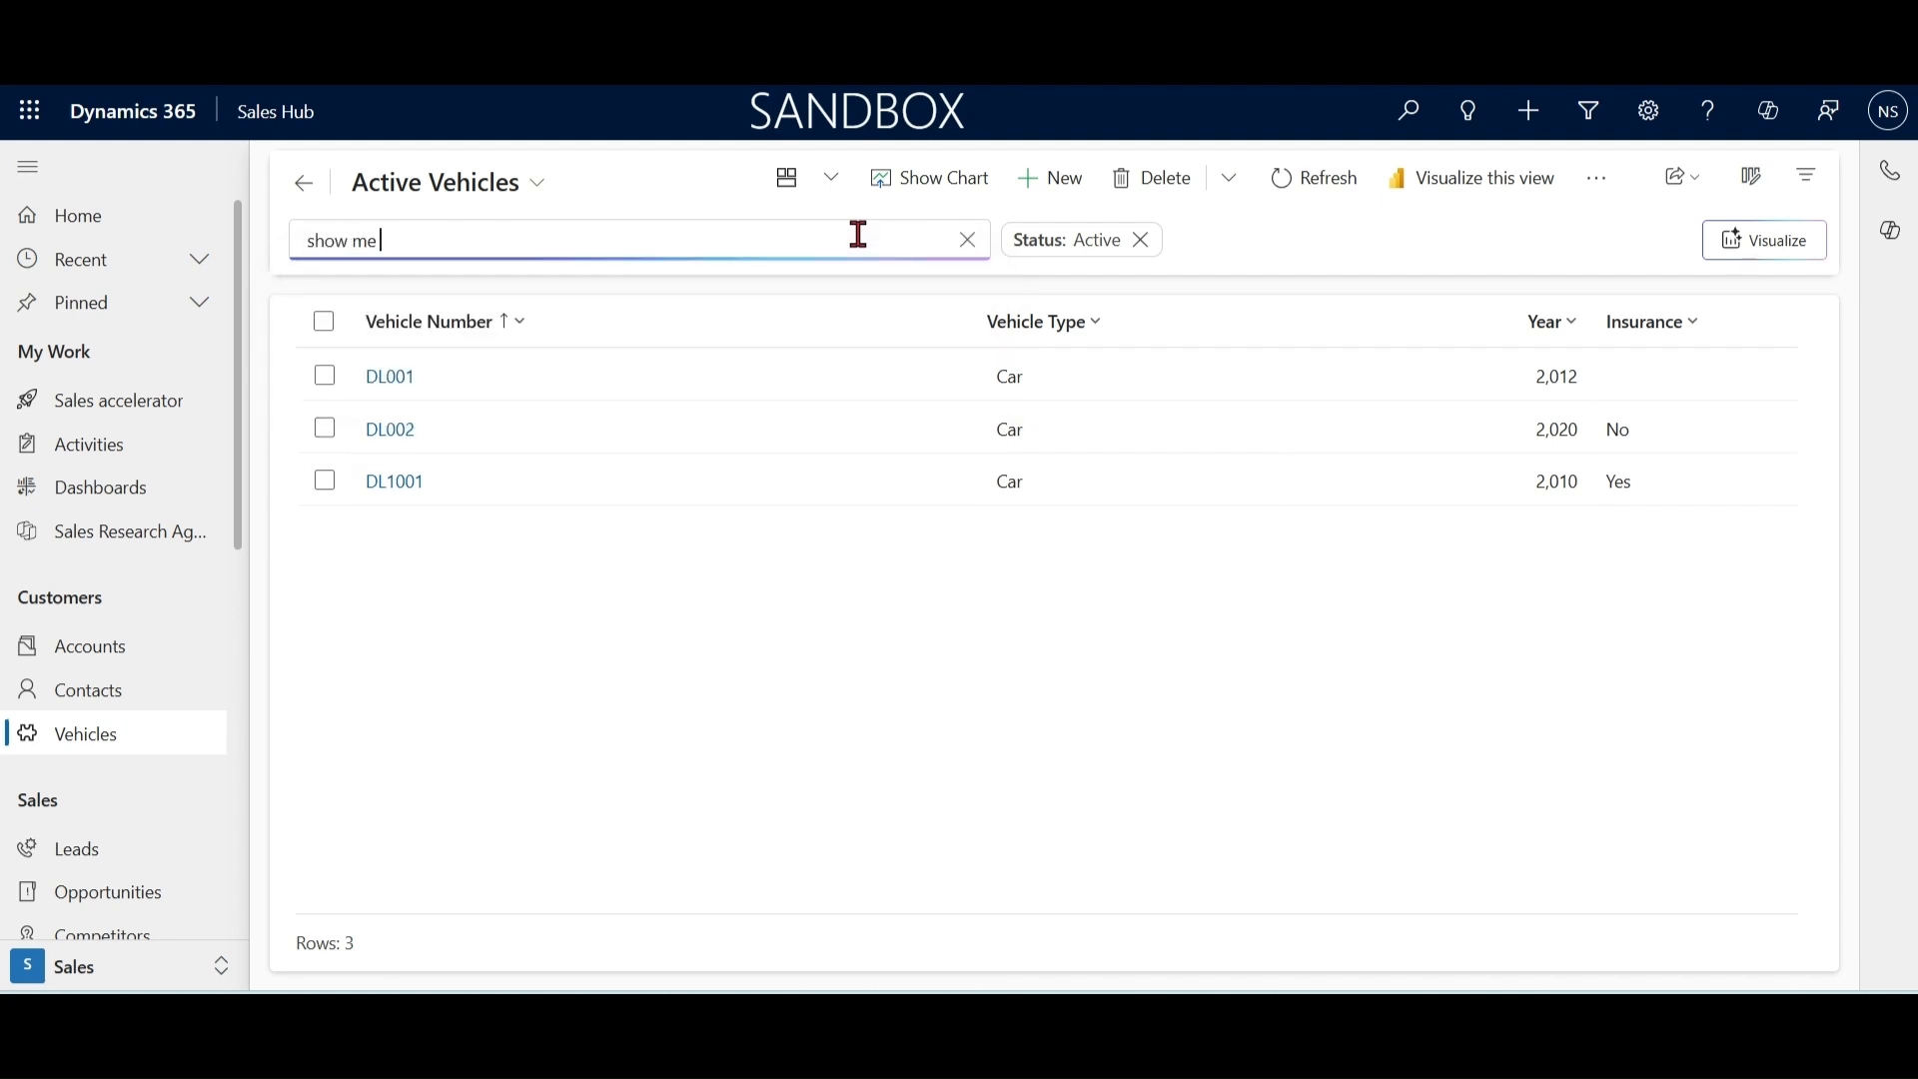
type("vehicle")
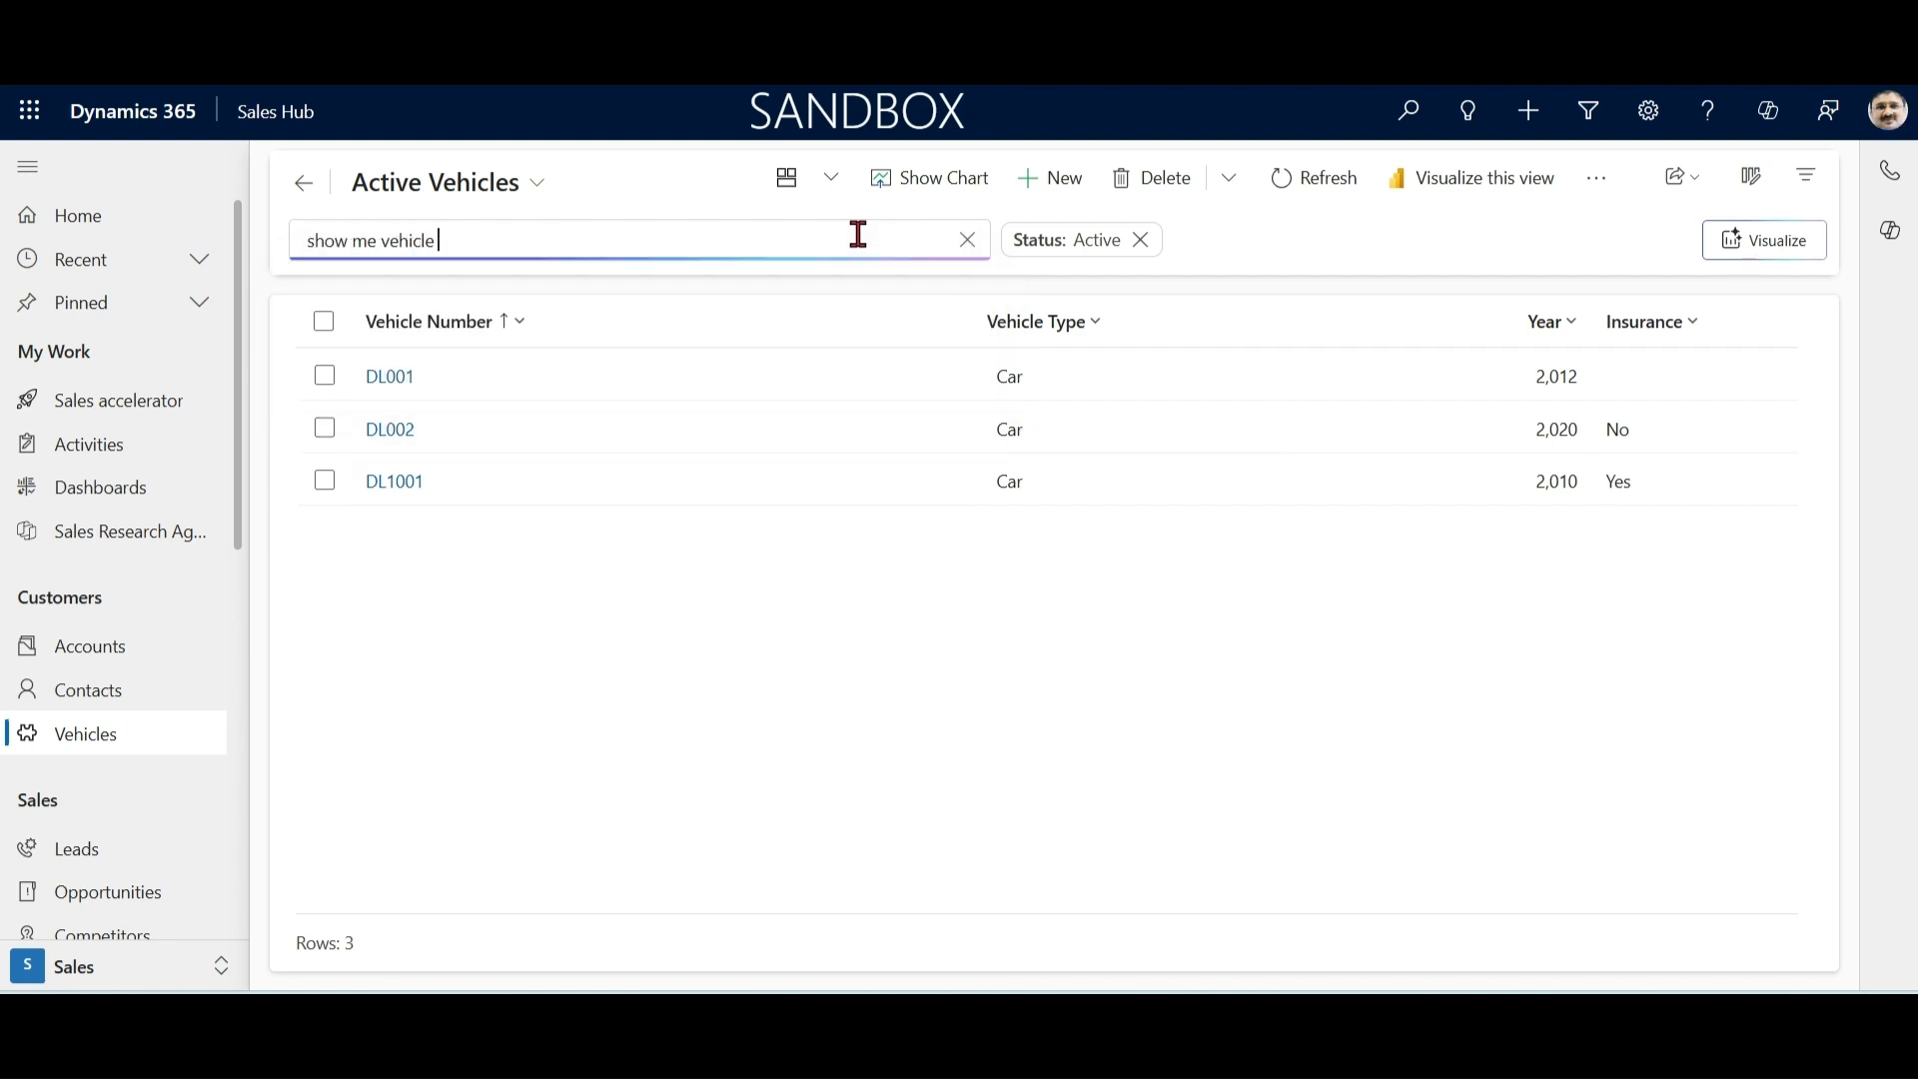
type(" with insurance")
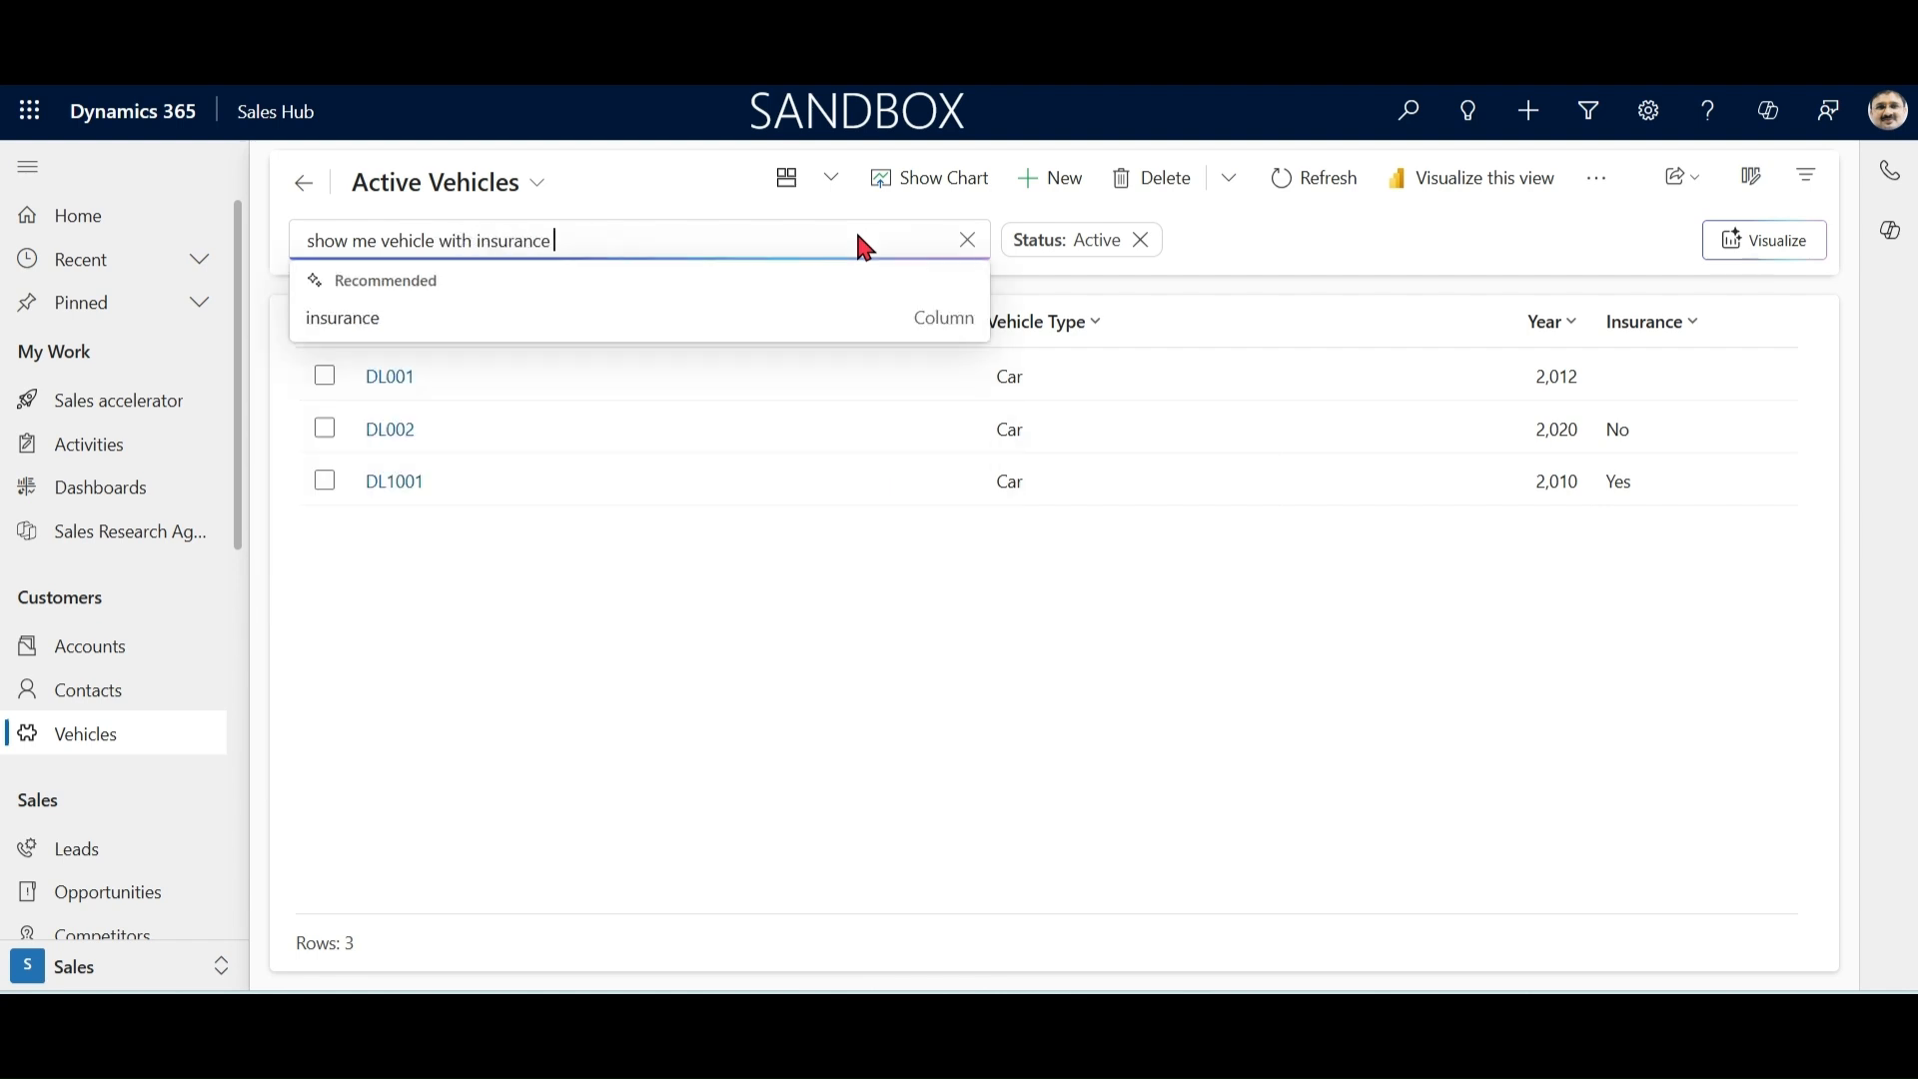
key("Tab")
key("Return")
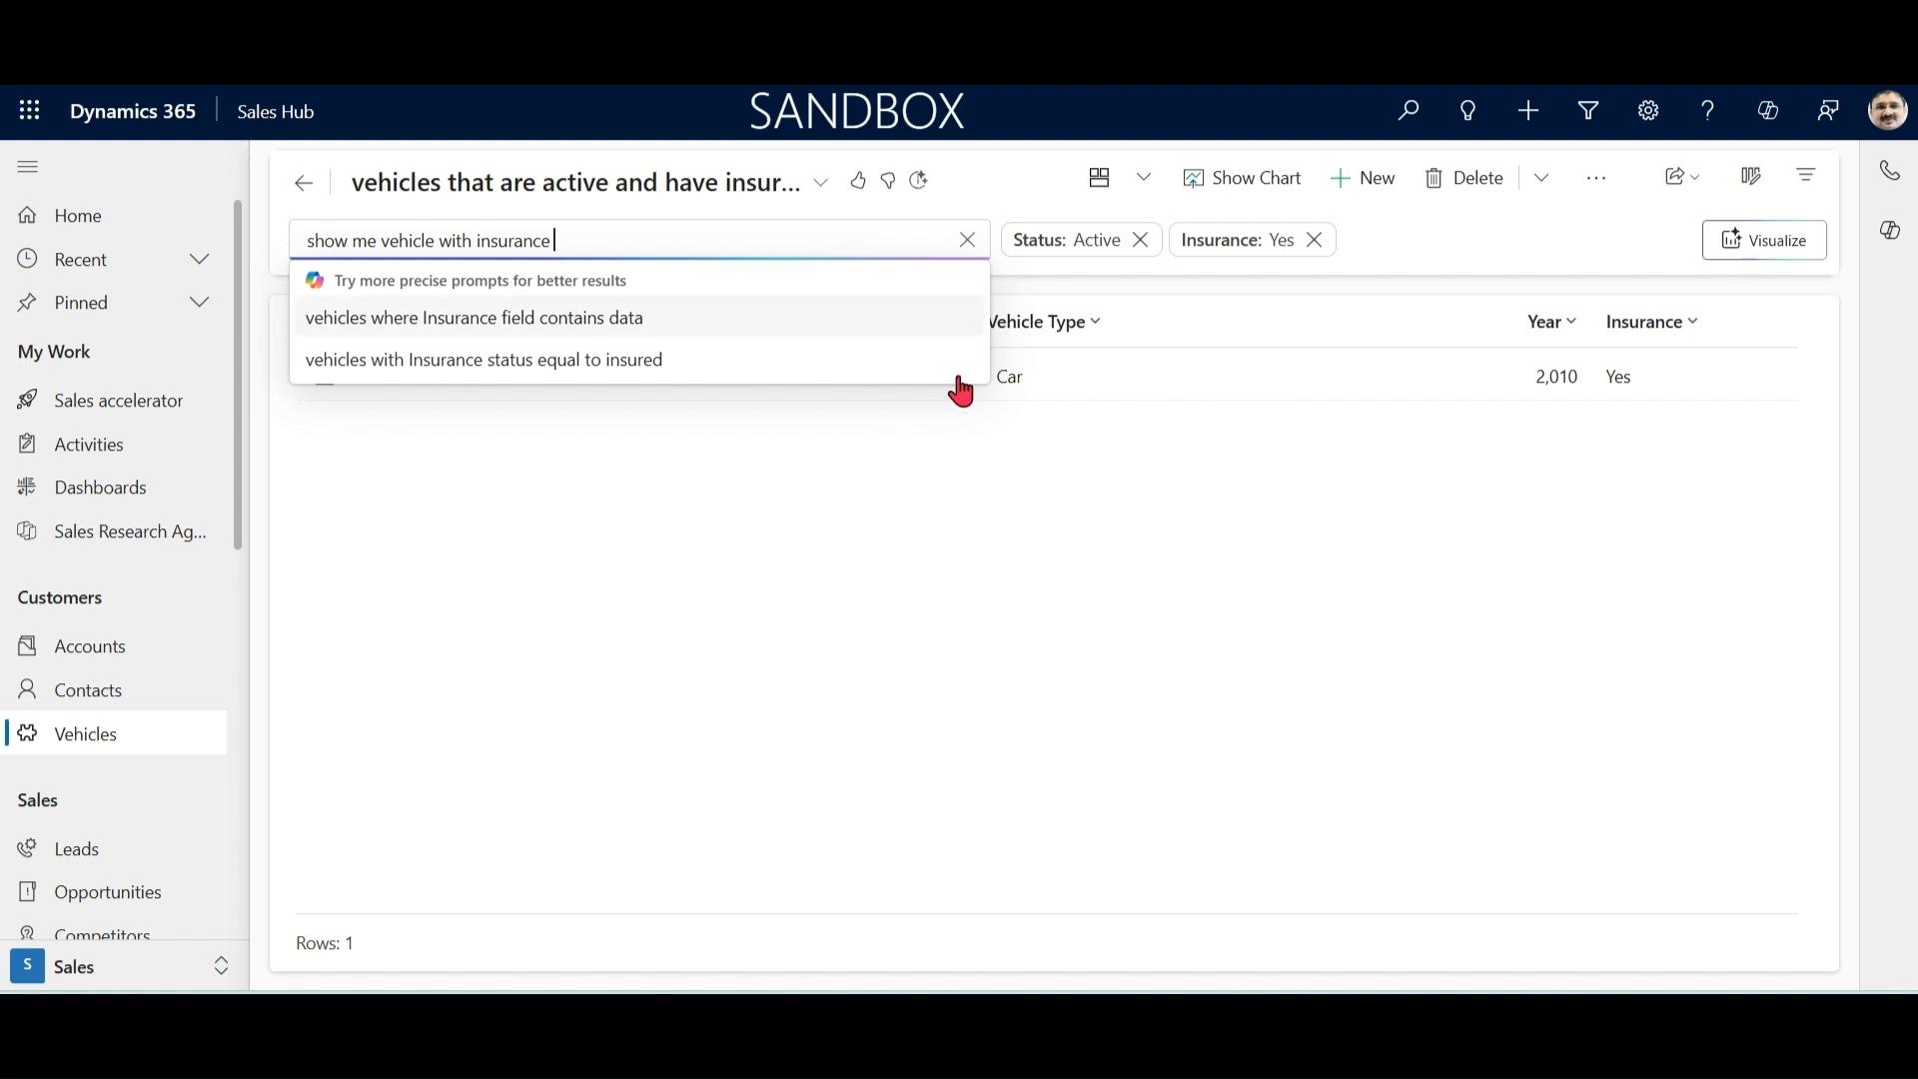
left_click(1100, 604)
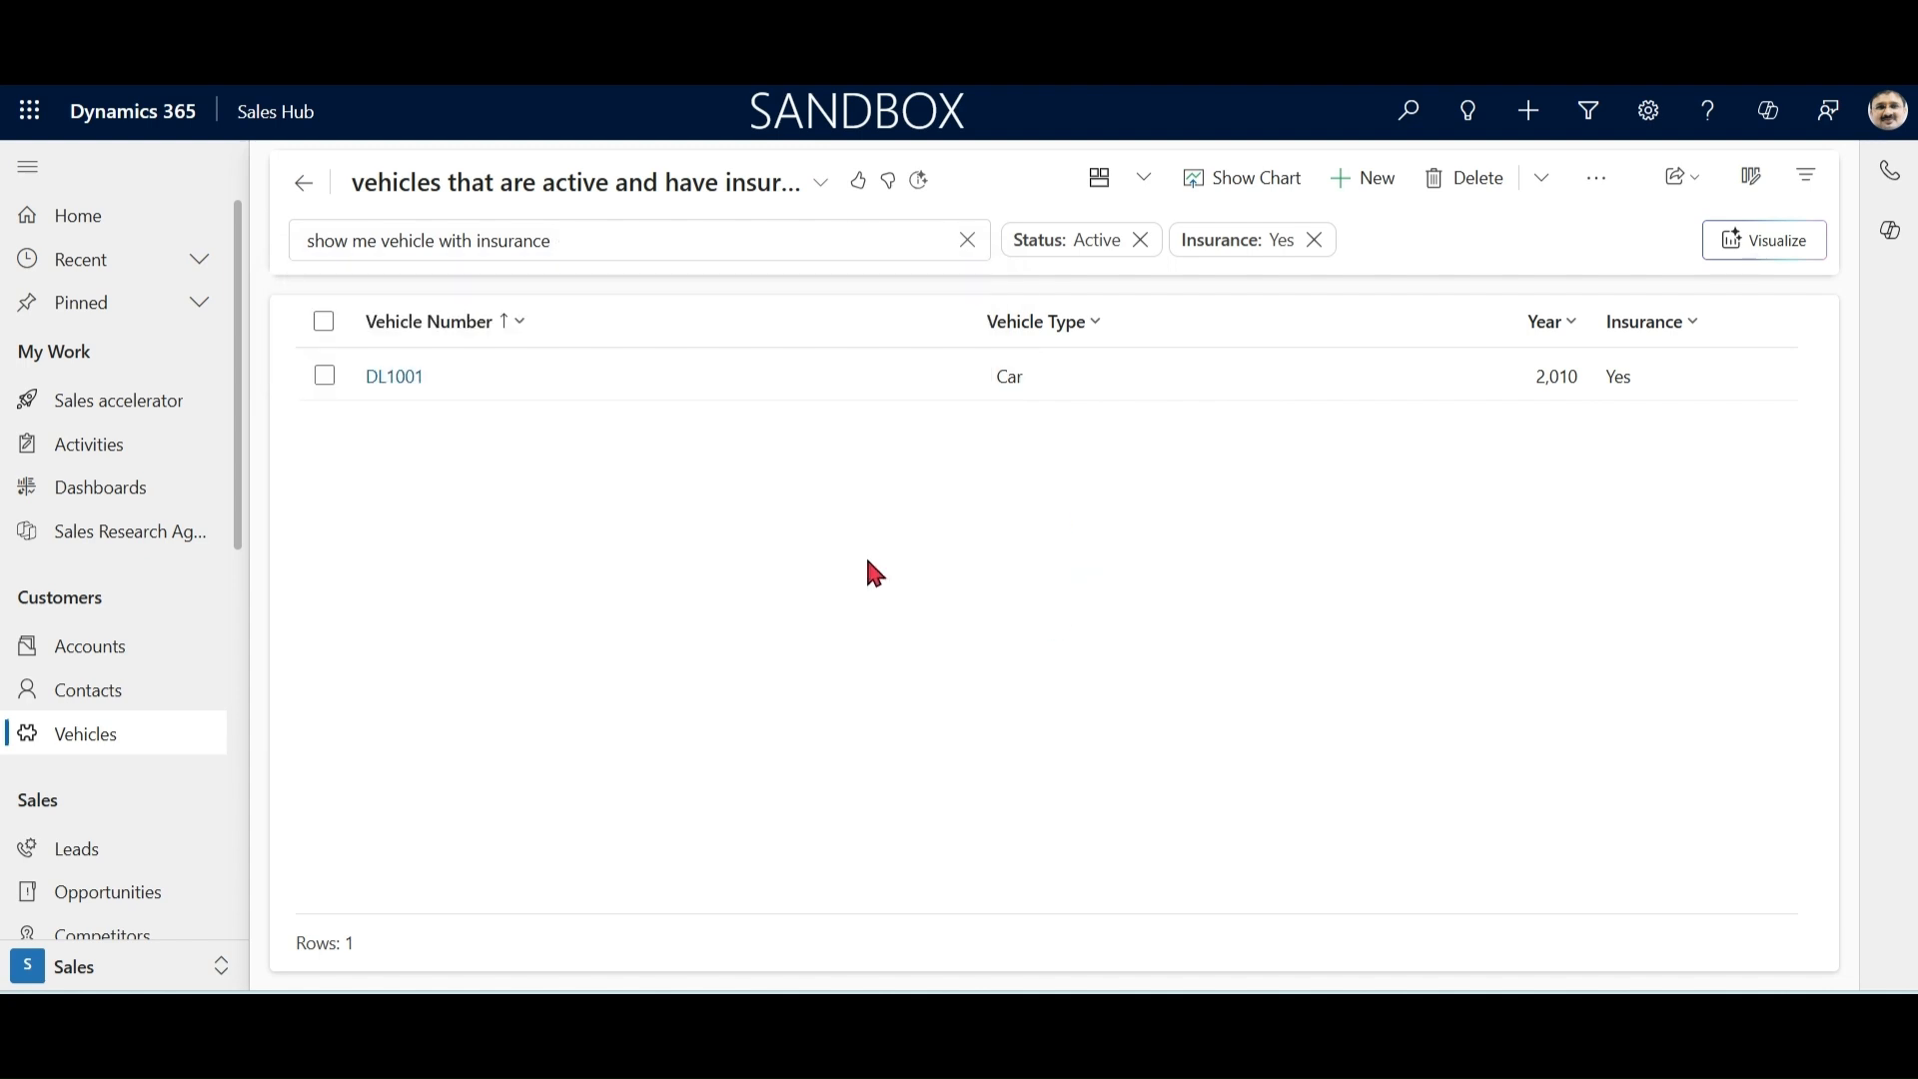
Step: Save the insurance-filtered vehicle list as a new view named Insurance Vehicle
left_click(823, 194)
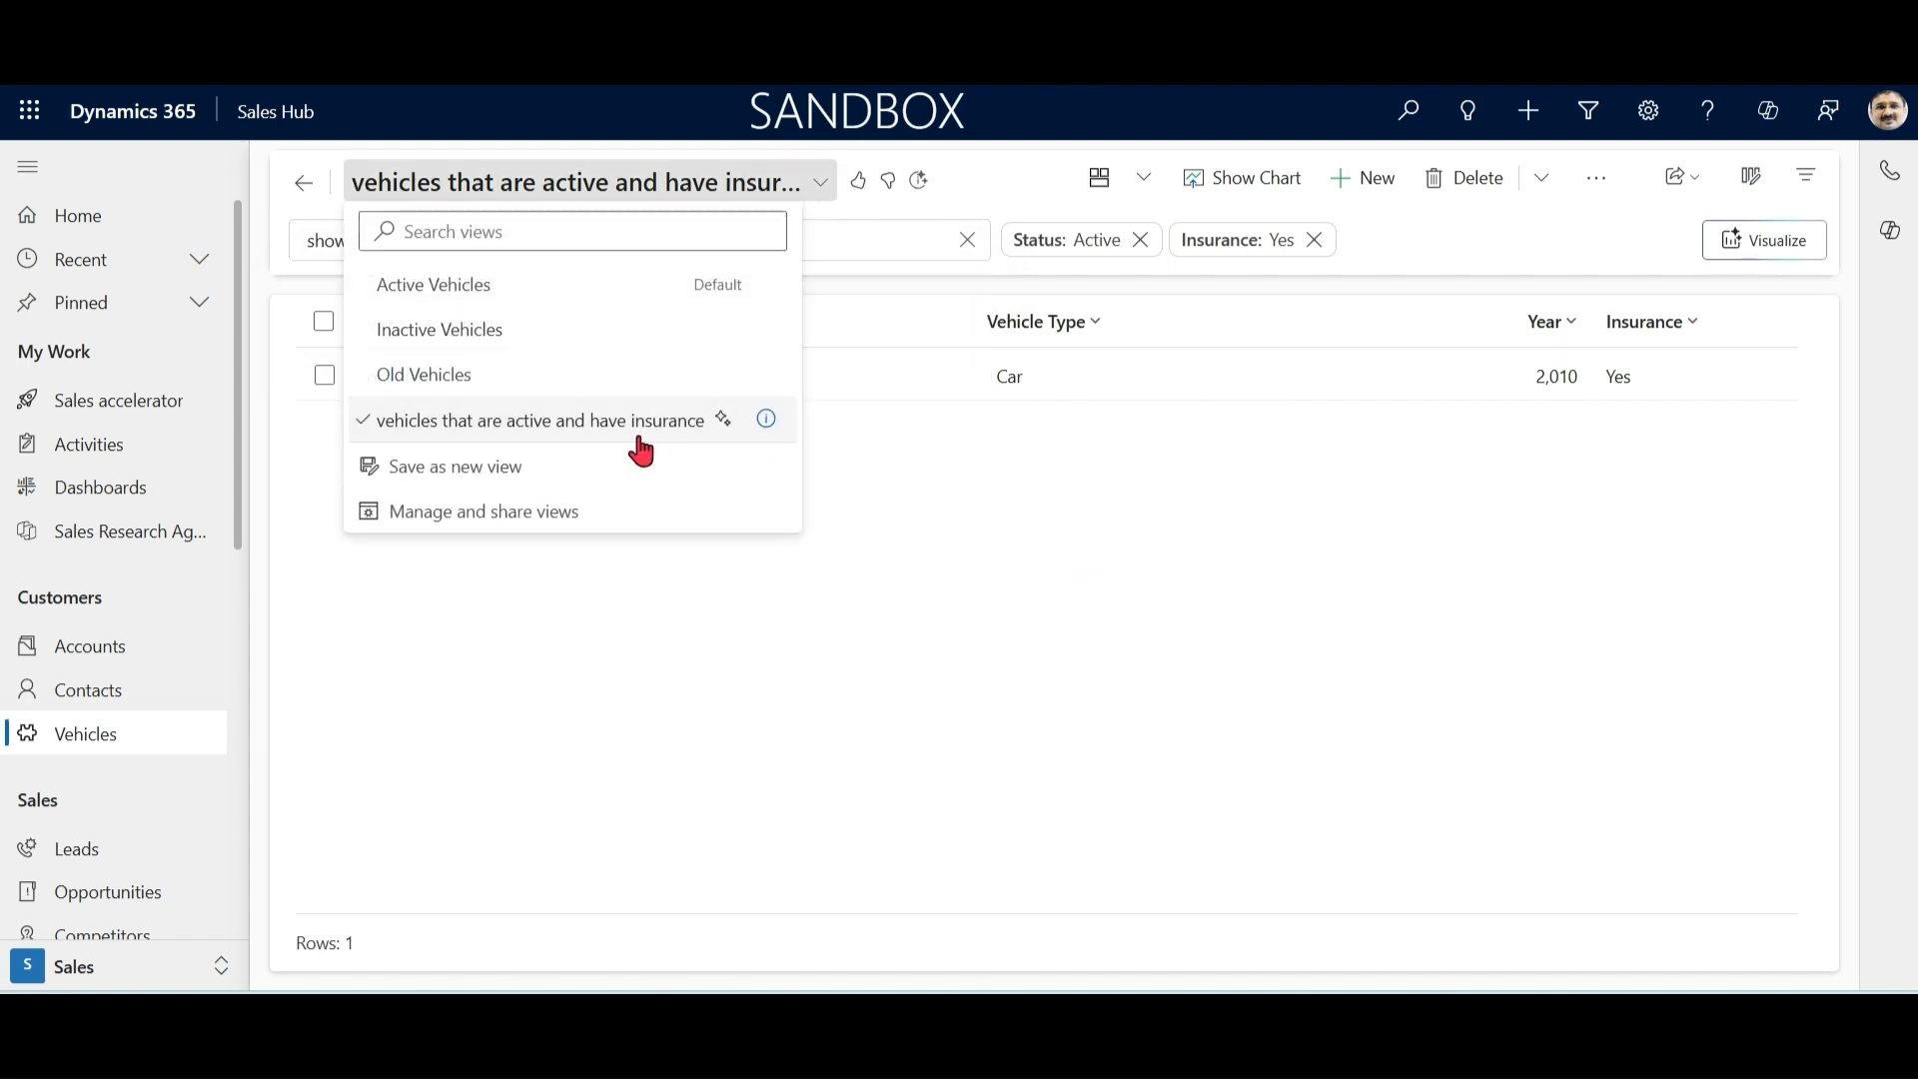
left_click(511, 470)
triple_click(1028, 484)
type("Insurance Vehicle")
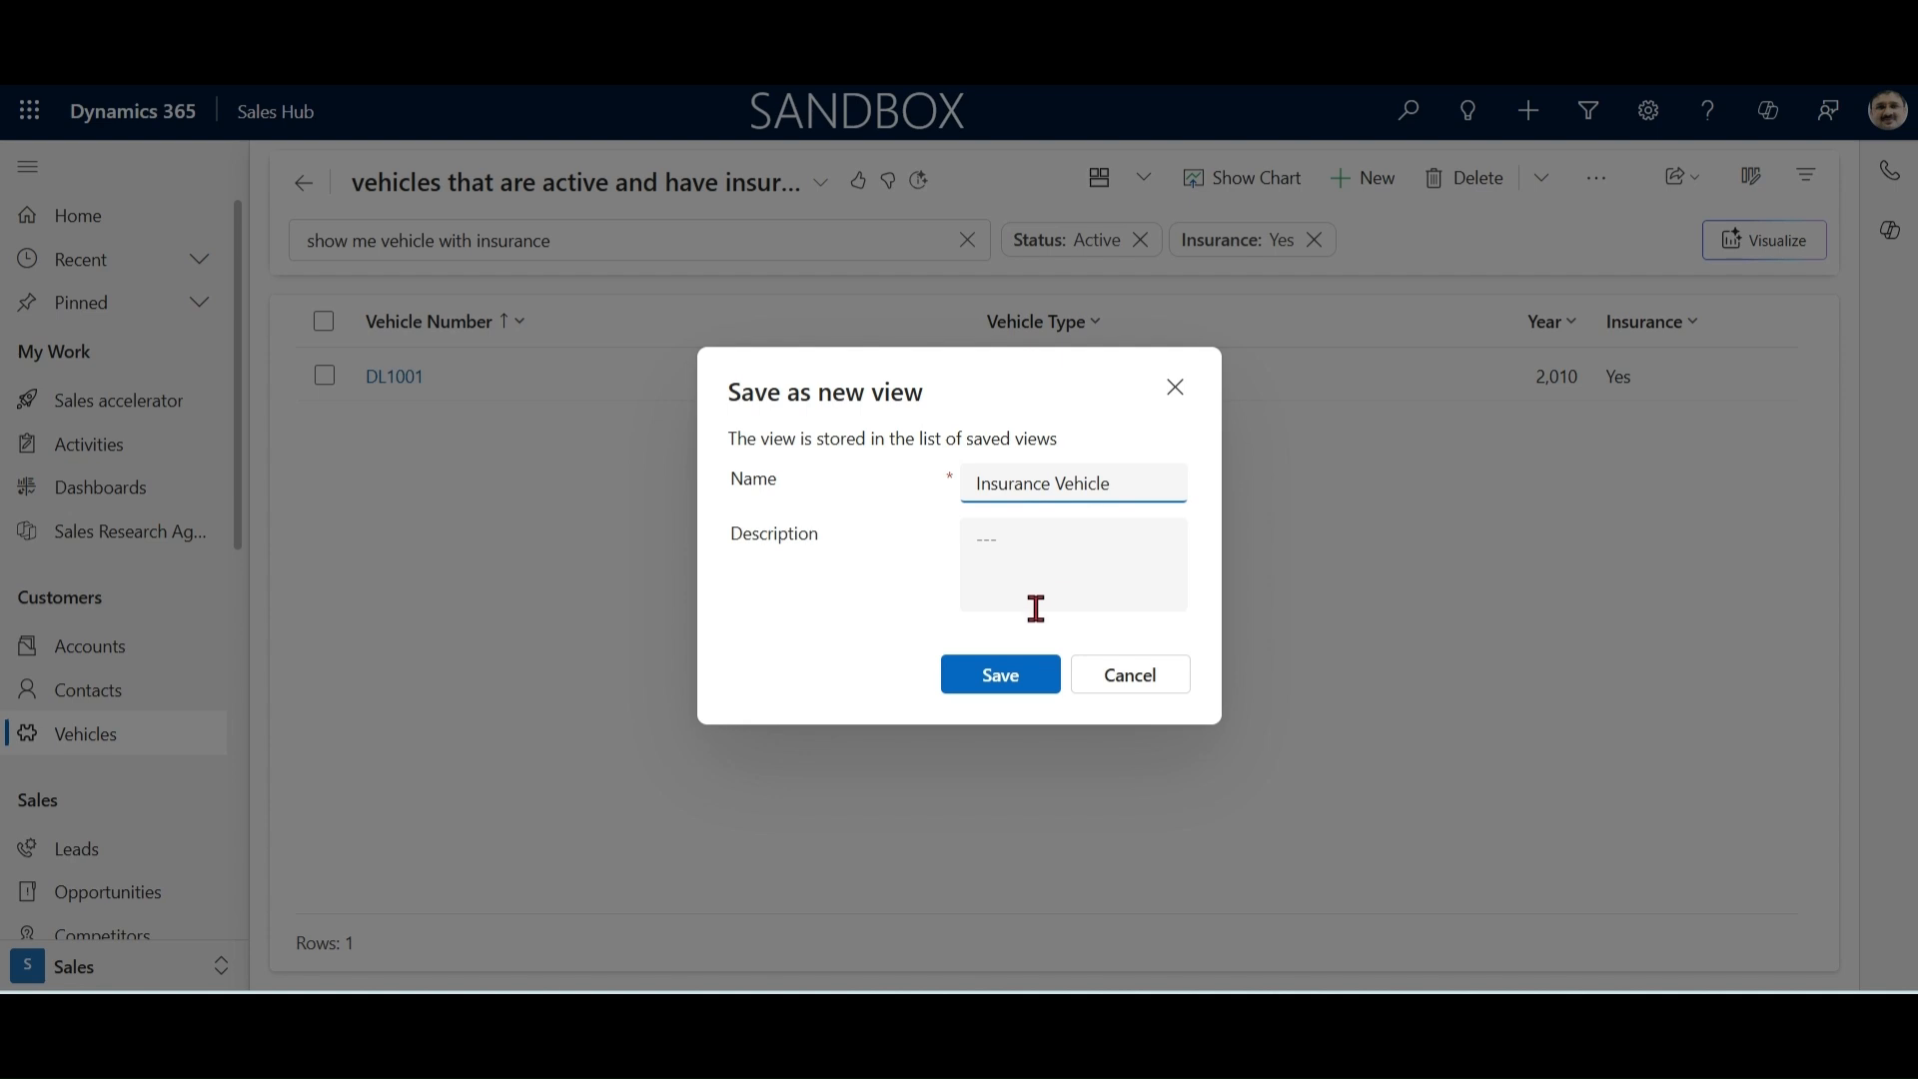
left_click(1000, 674)
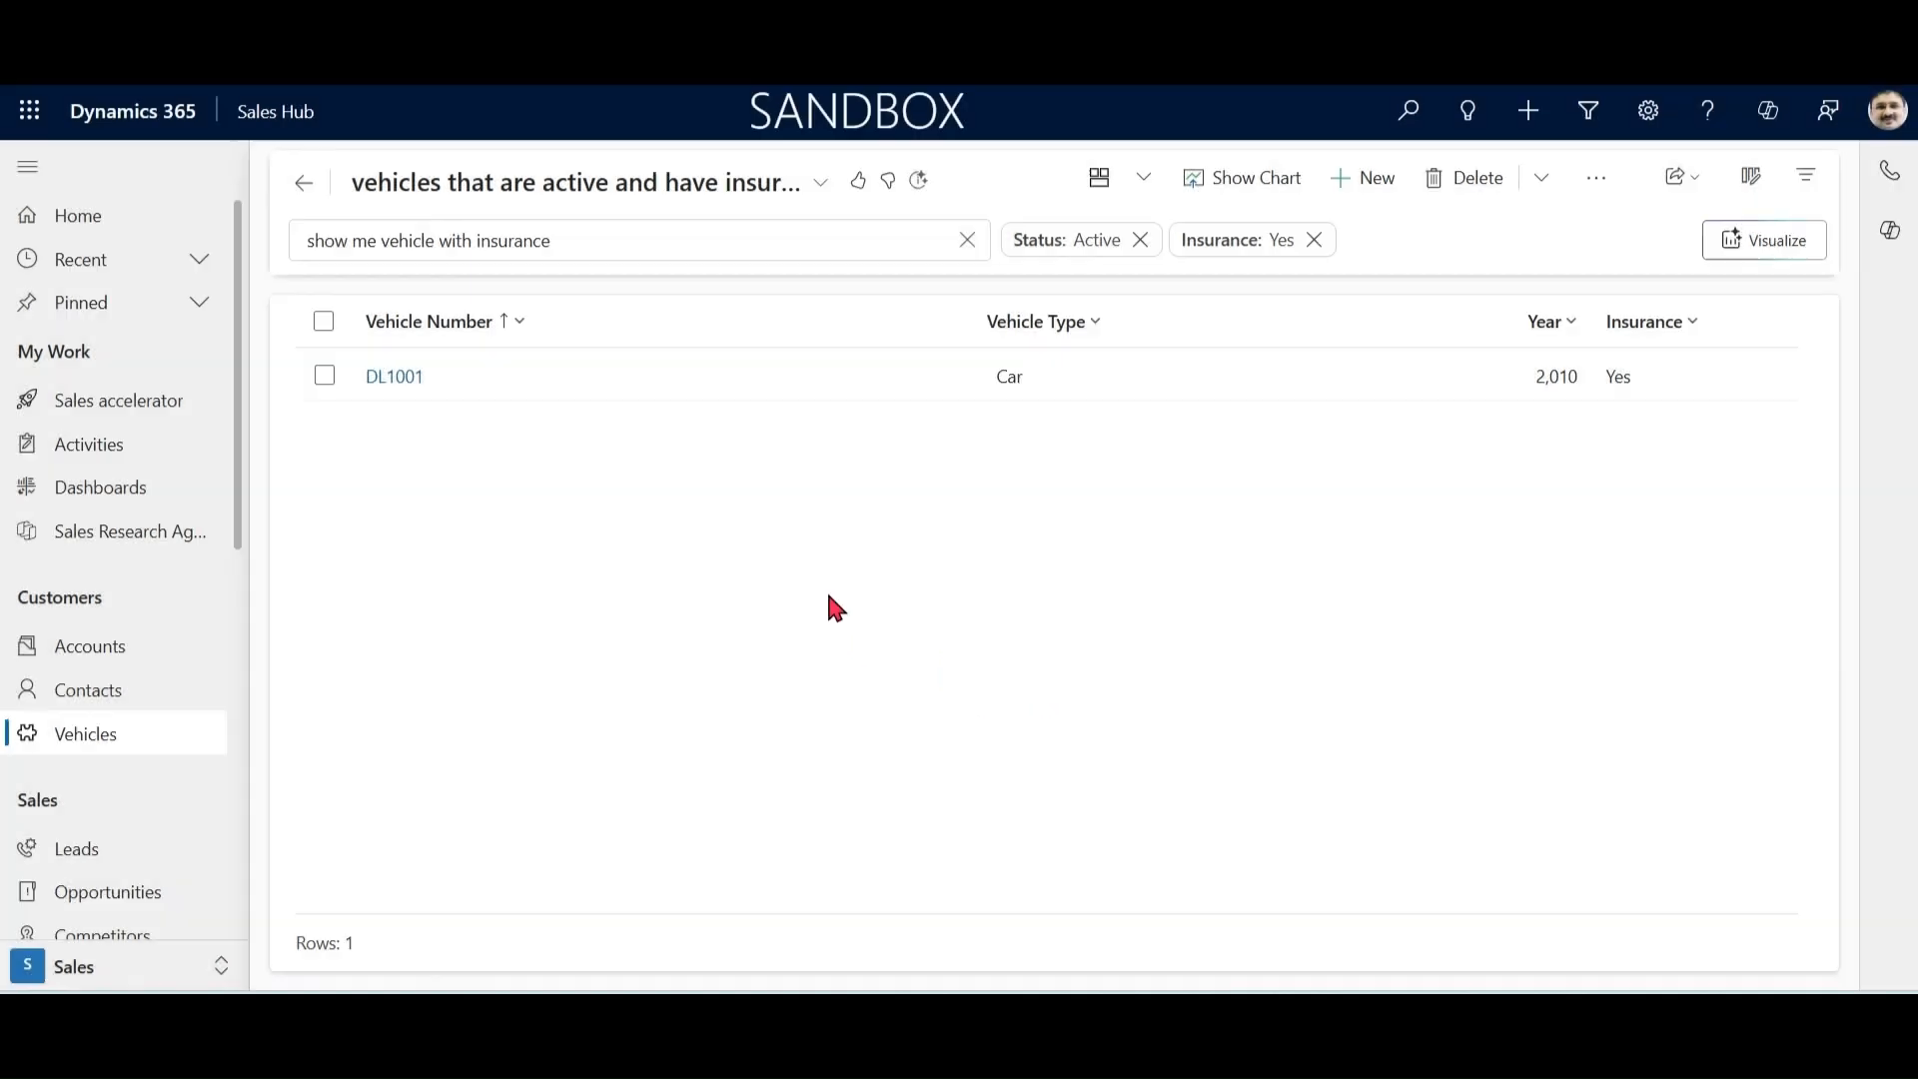
Step: Check the available vehicle views and display the Old Vehicles view again
left_click(566, 185)
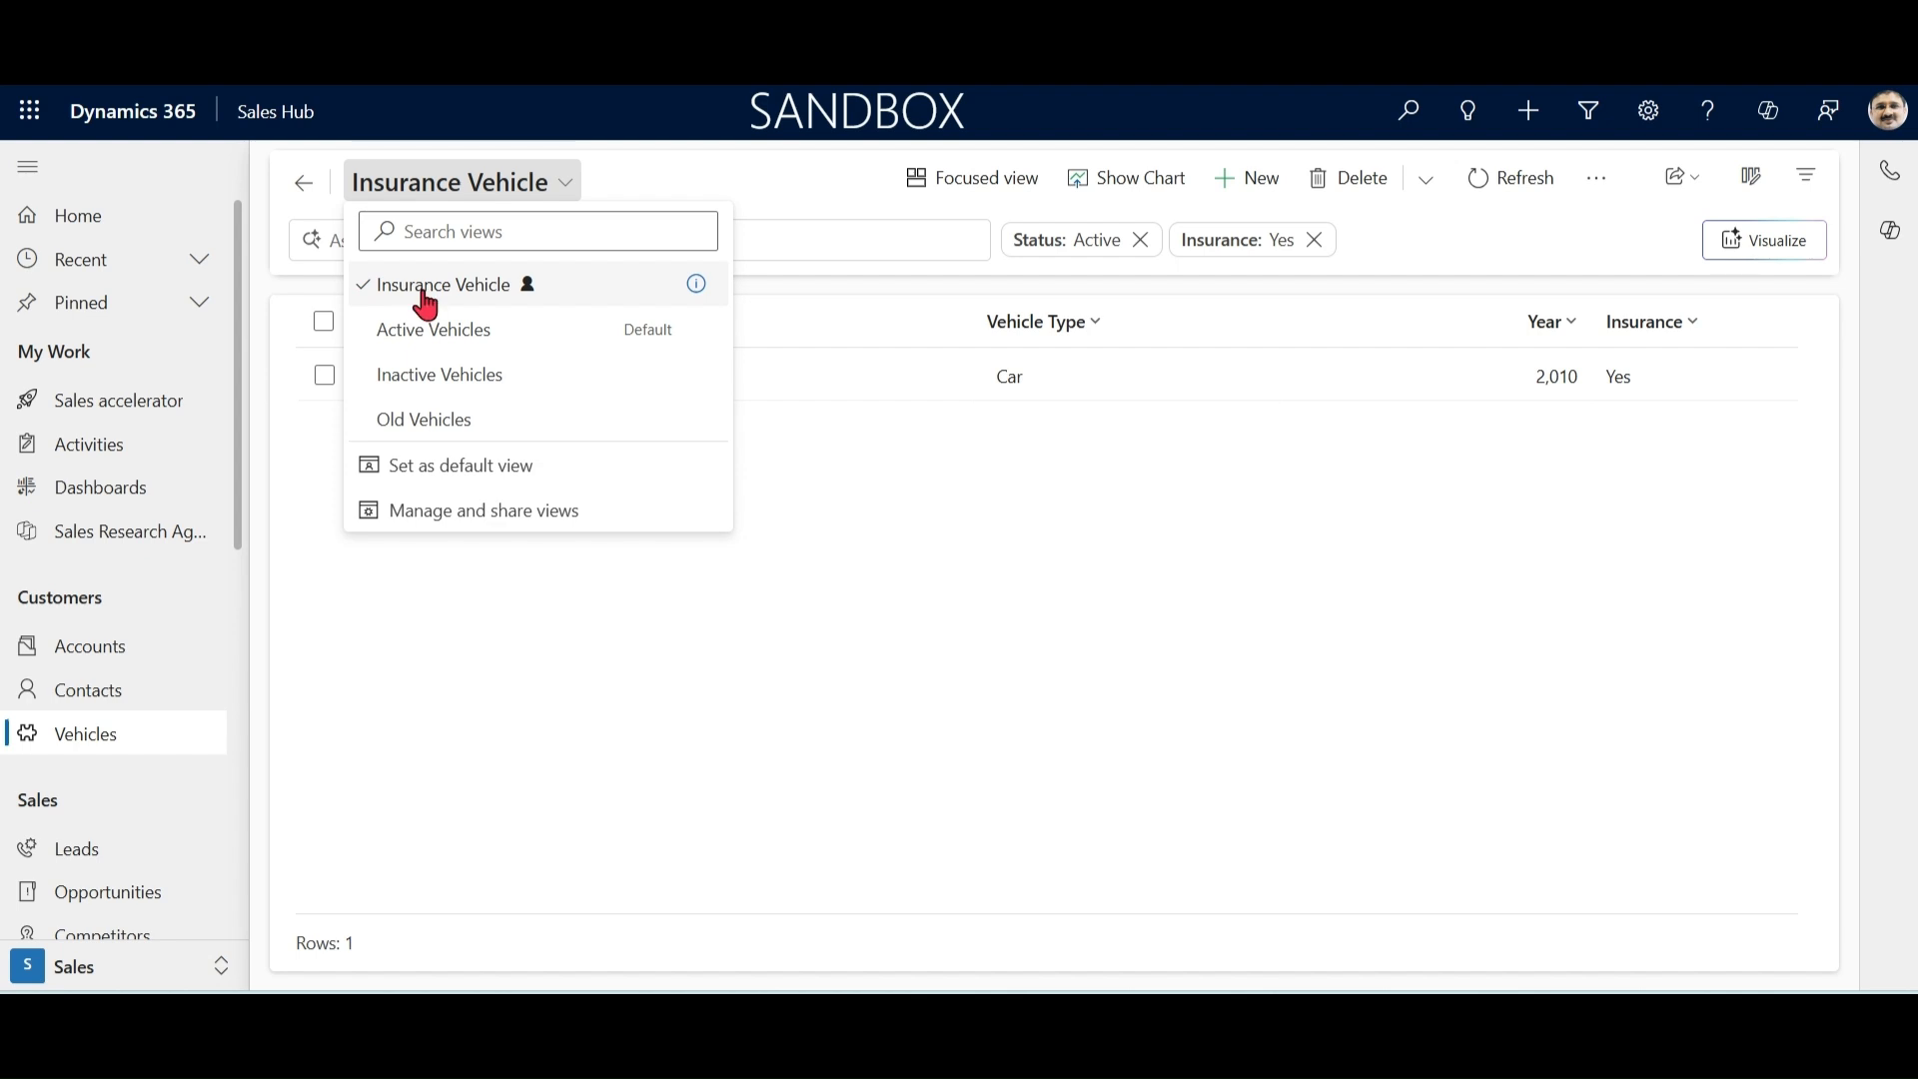
left_click(453, 434)
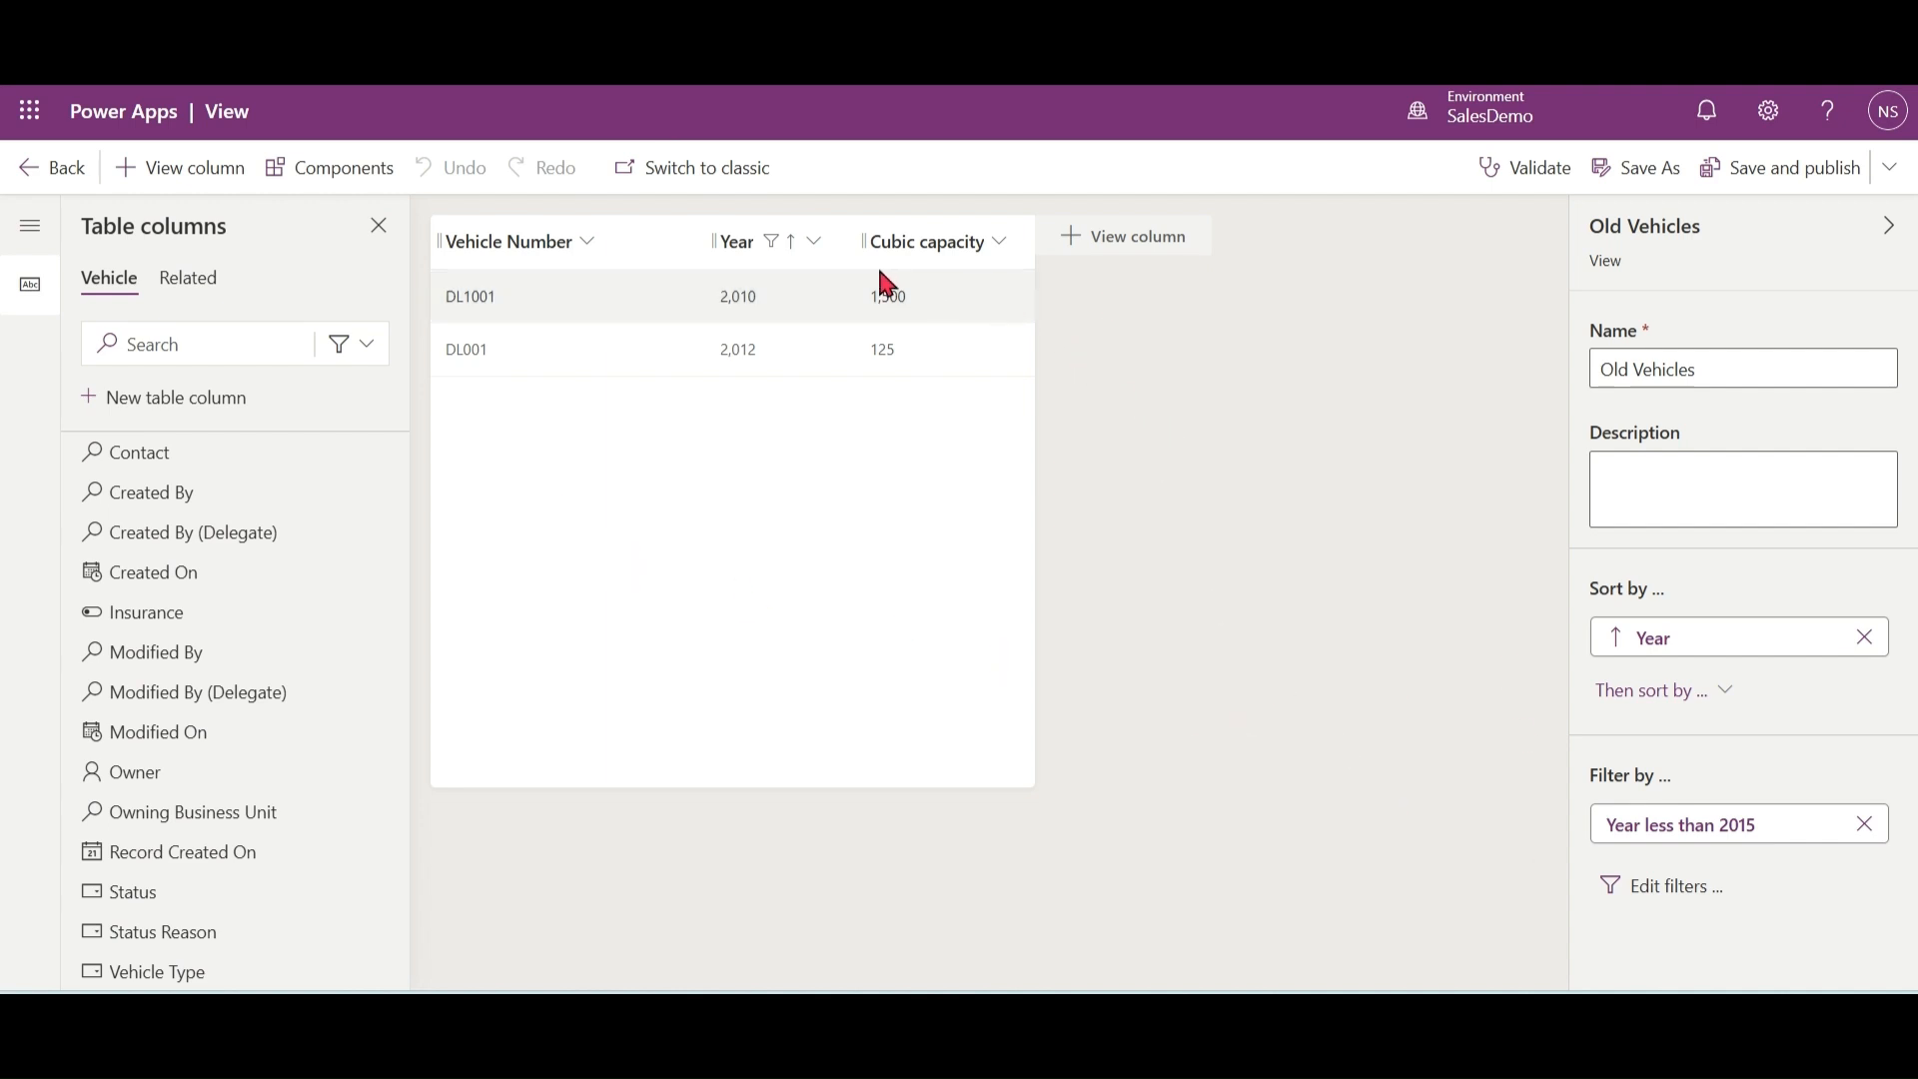
Step: Switch to Power Apps, narrow the Vehicle Number column and widen the Year column in Old Vehicles, then publish the view and leave the editor
left_click_drag(701, 241, 637, 241)
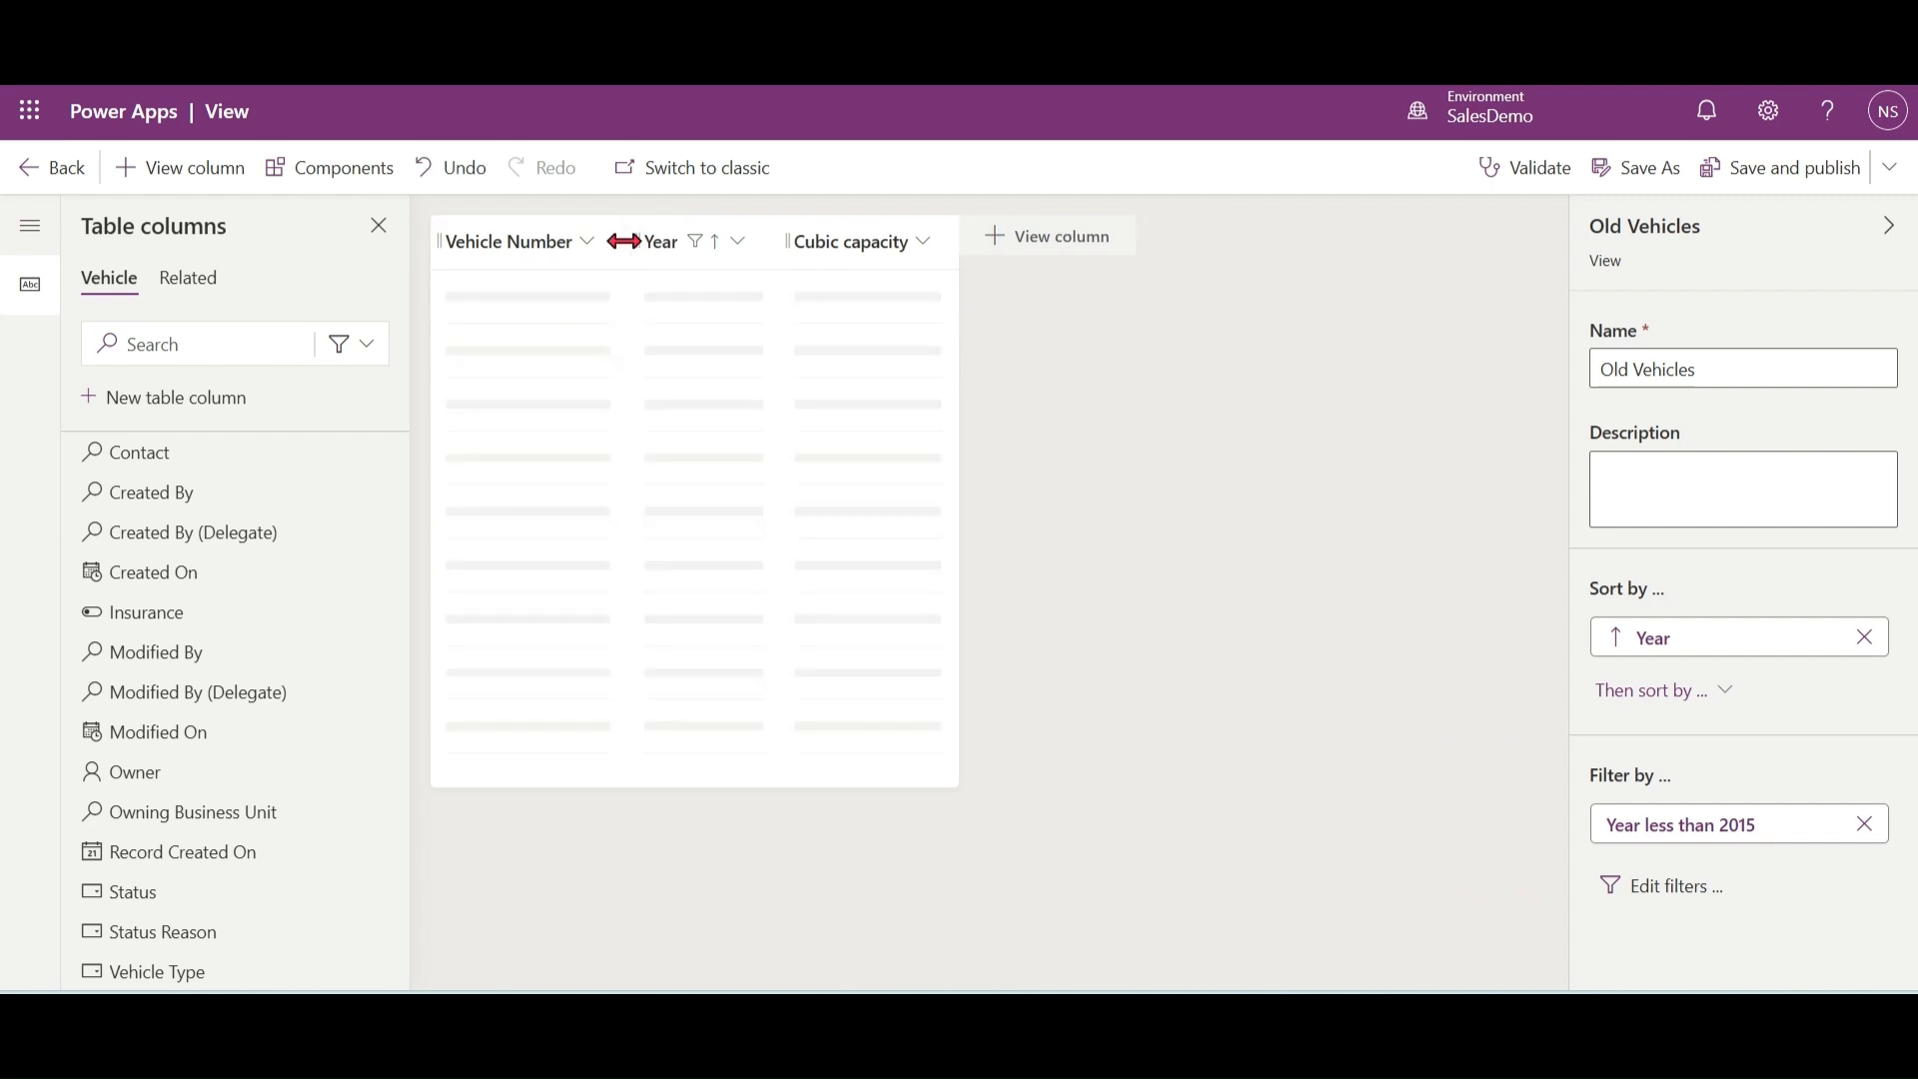
left_click_drag(775, 241, 883, 241)
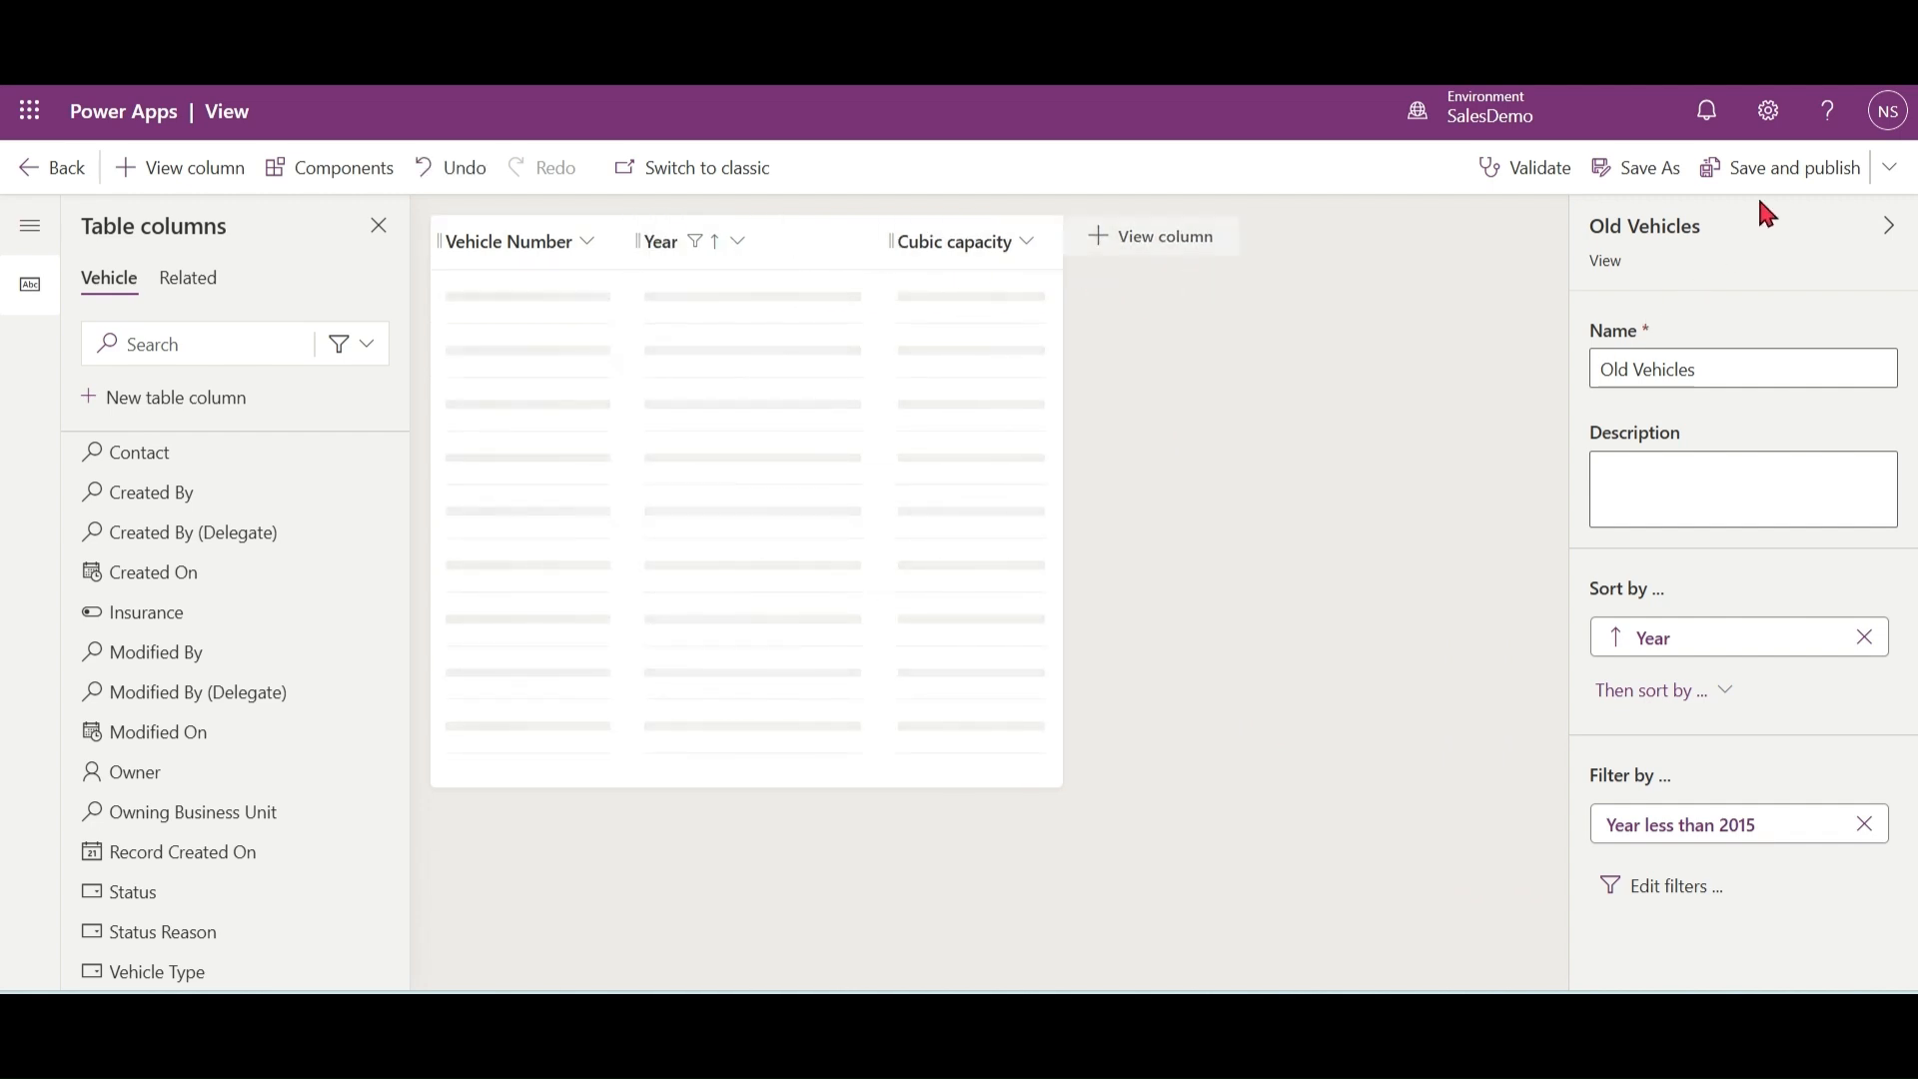
left_click(1788, 169)
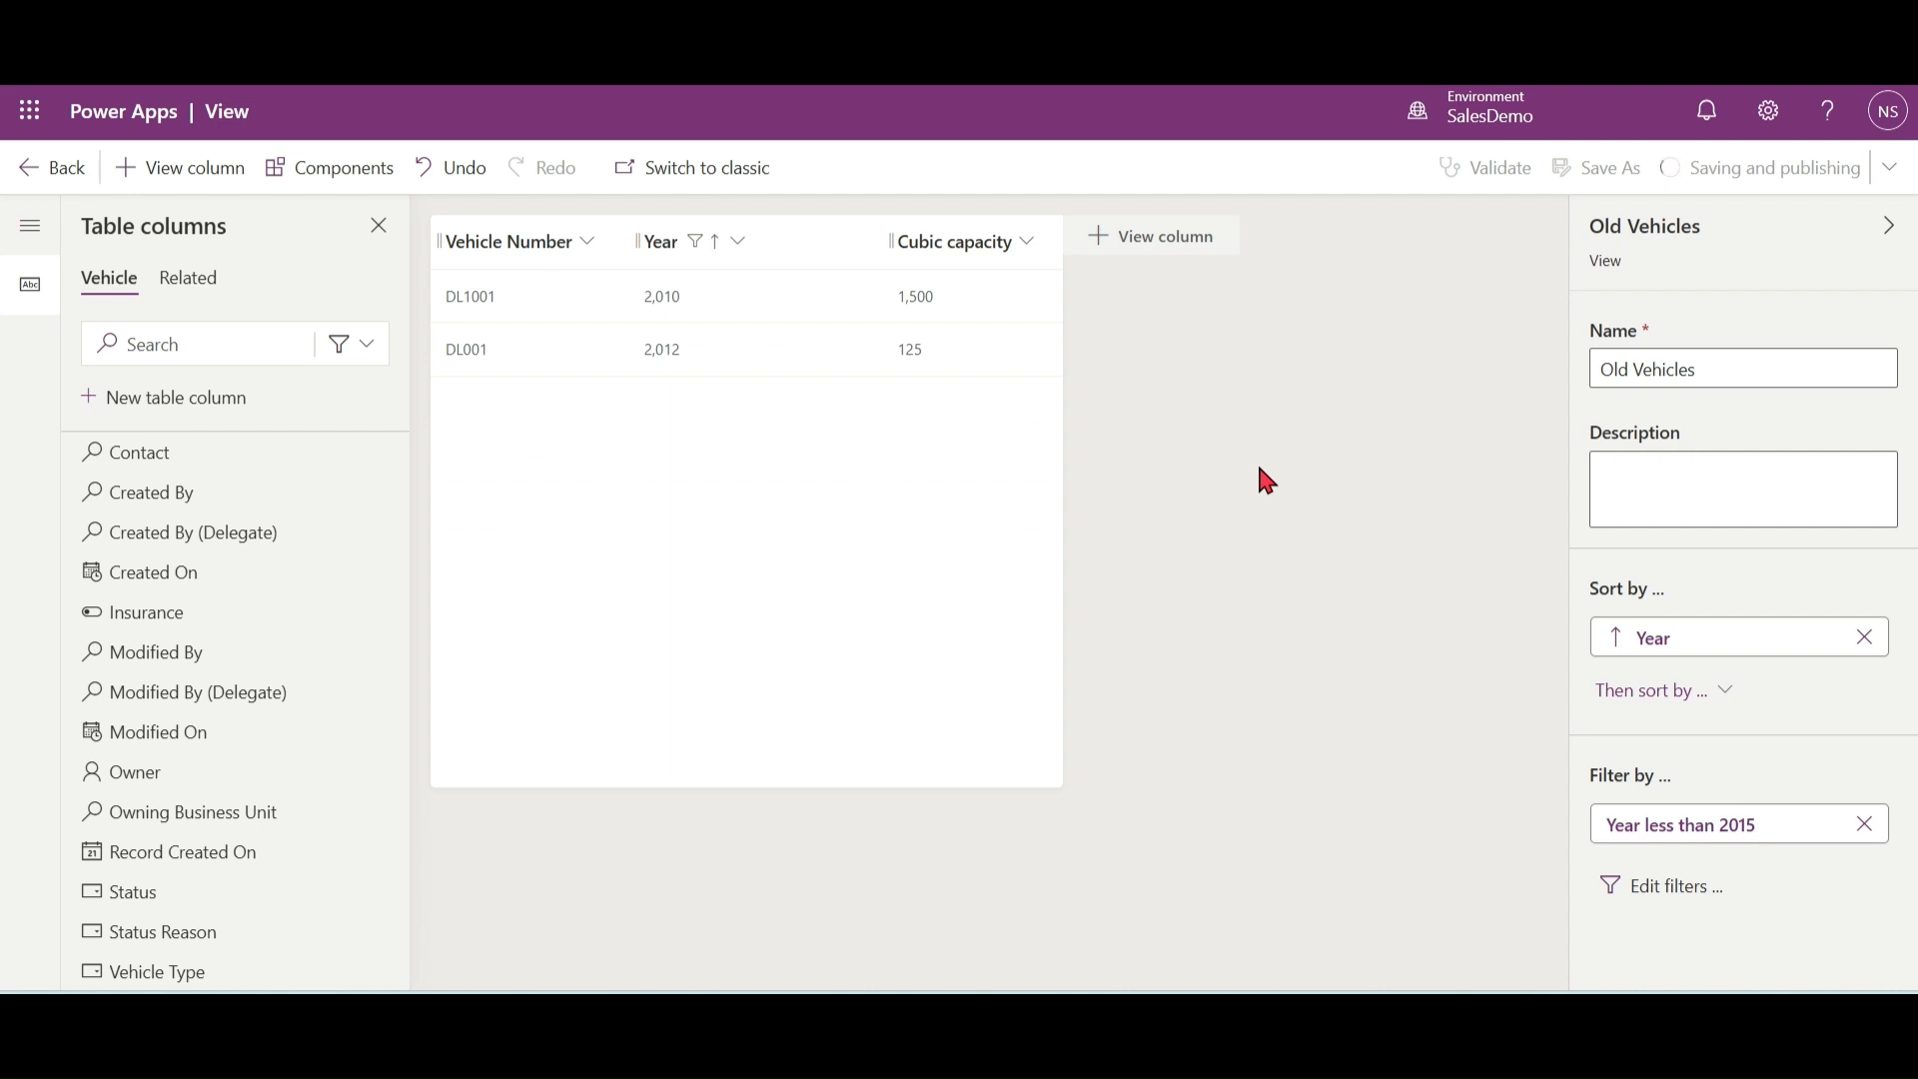
left_click(24, 168)
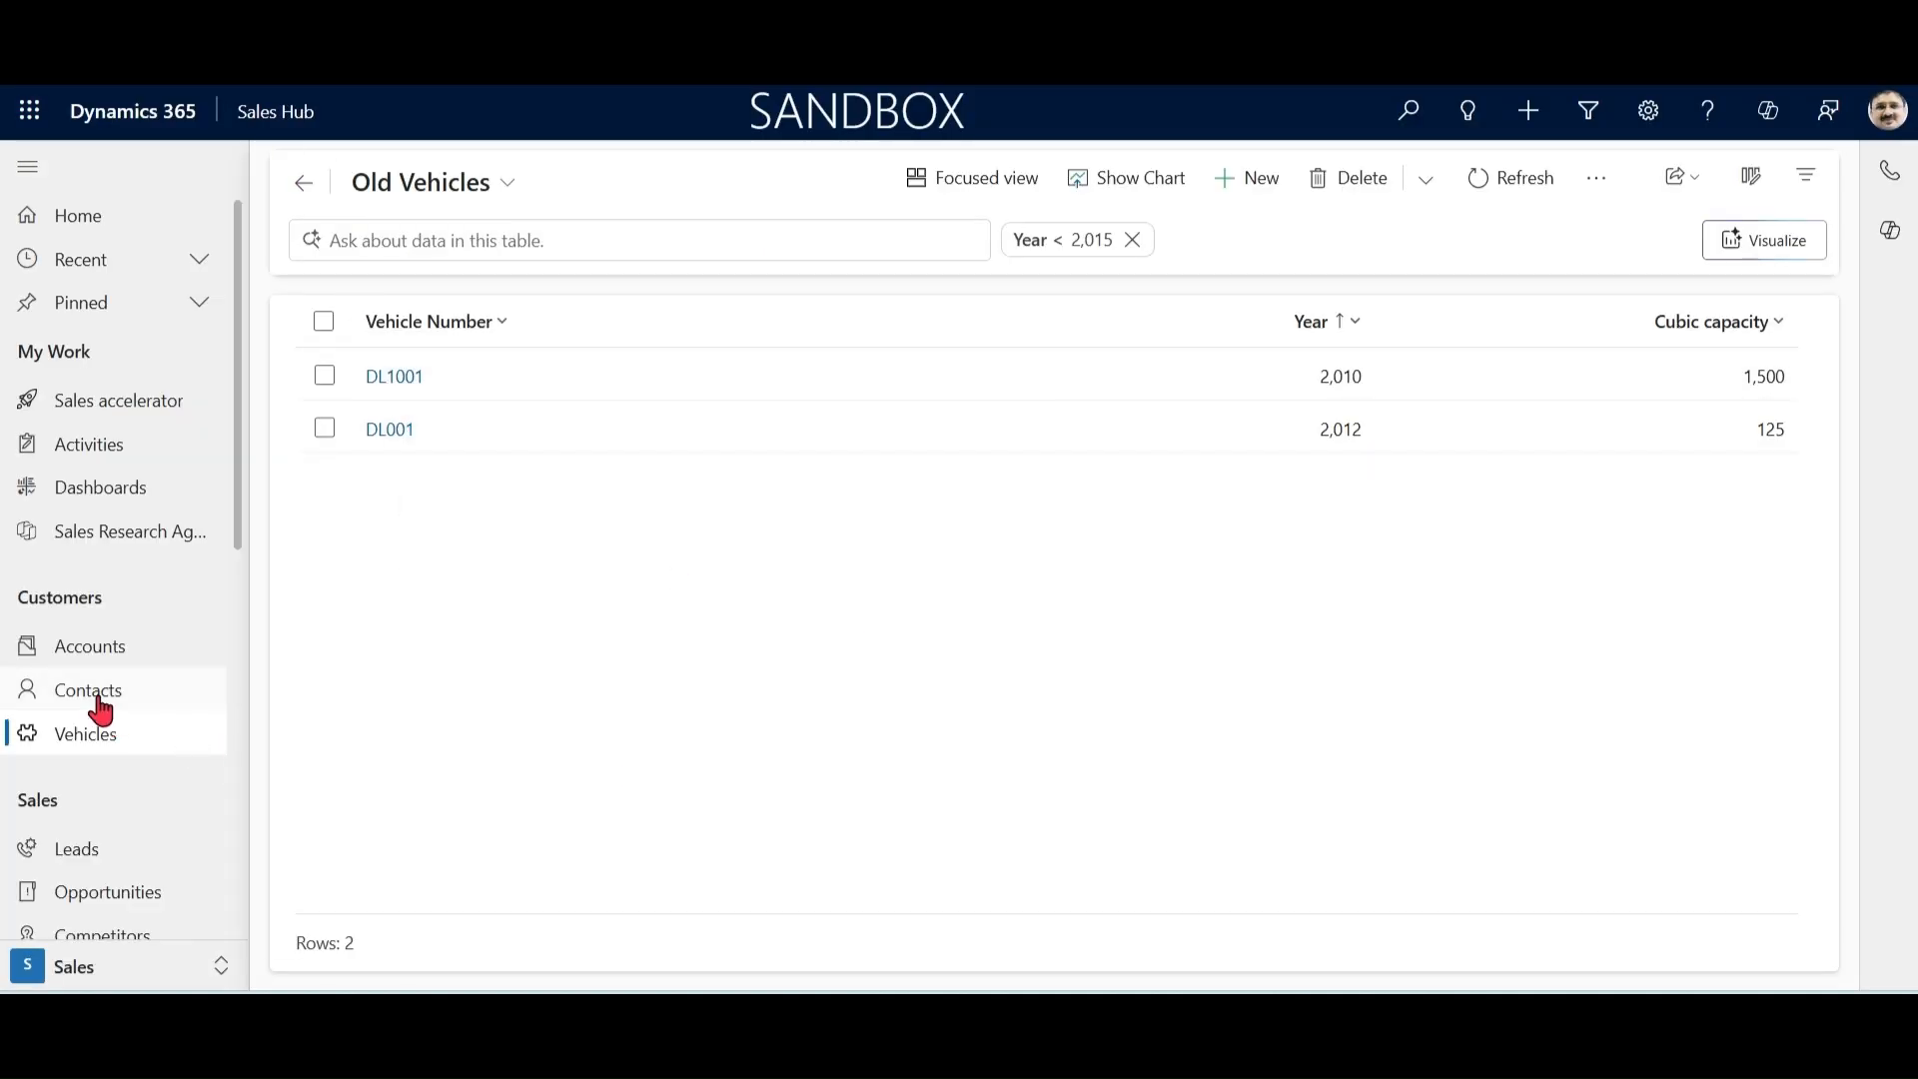
Step: Open the first sample contact in My Active Contacts and display its related vehicles
left_click(100, 709)
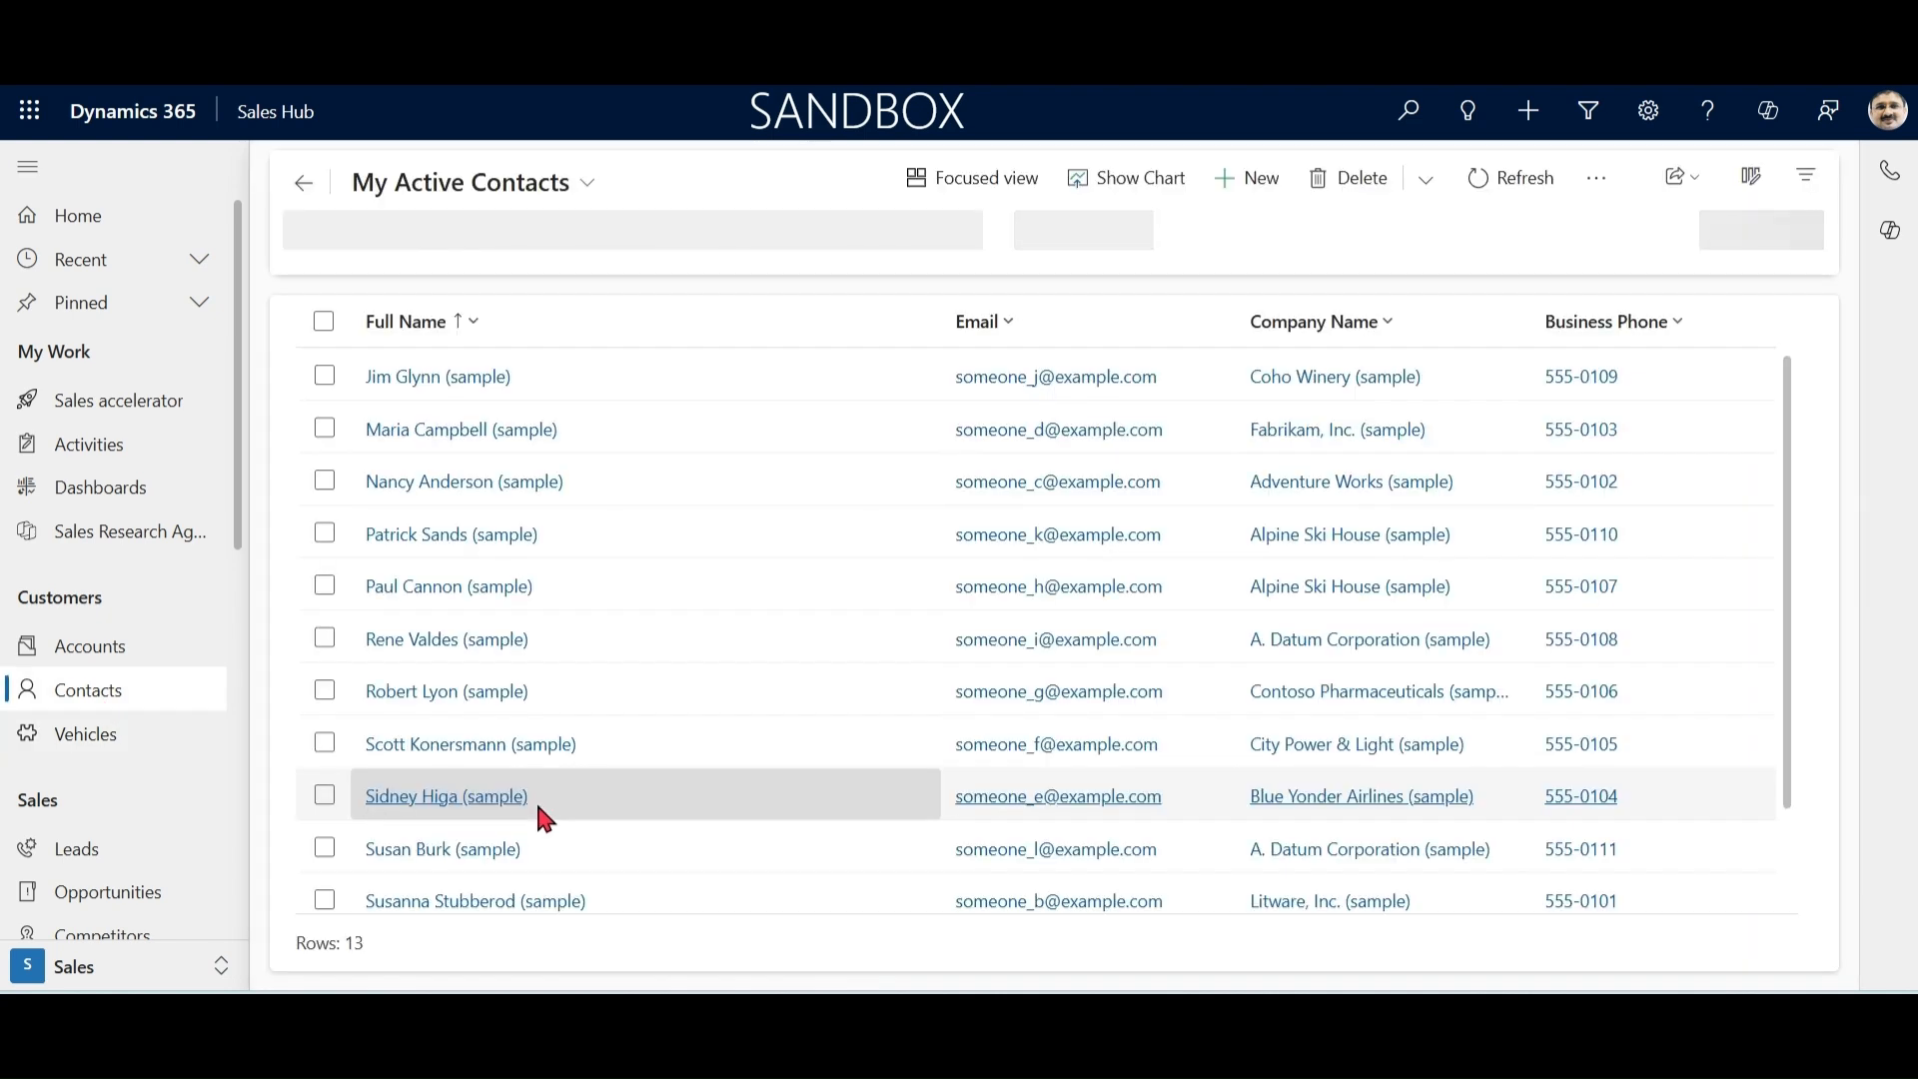
left_click(442, 381)
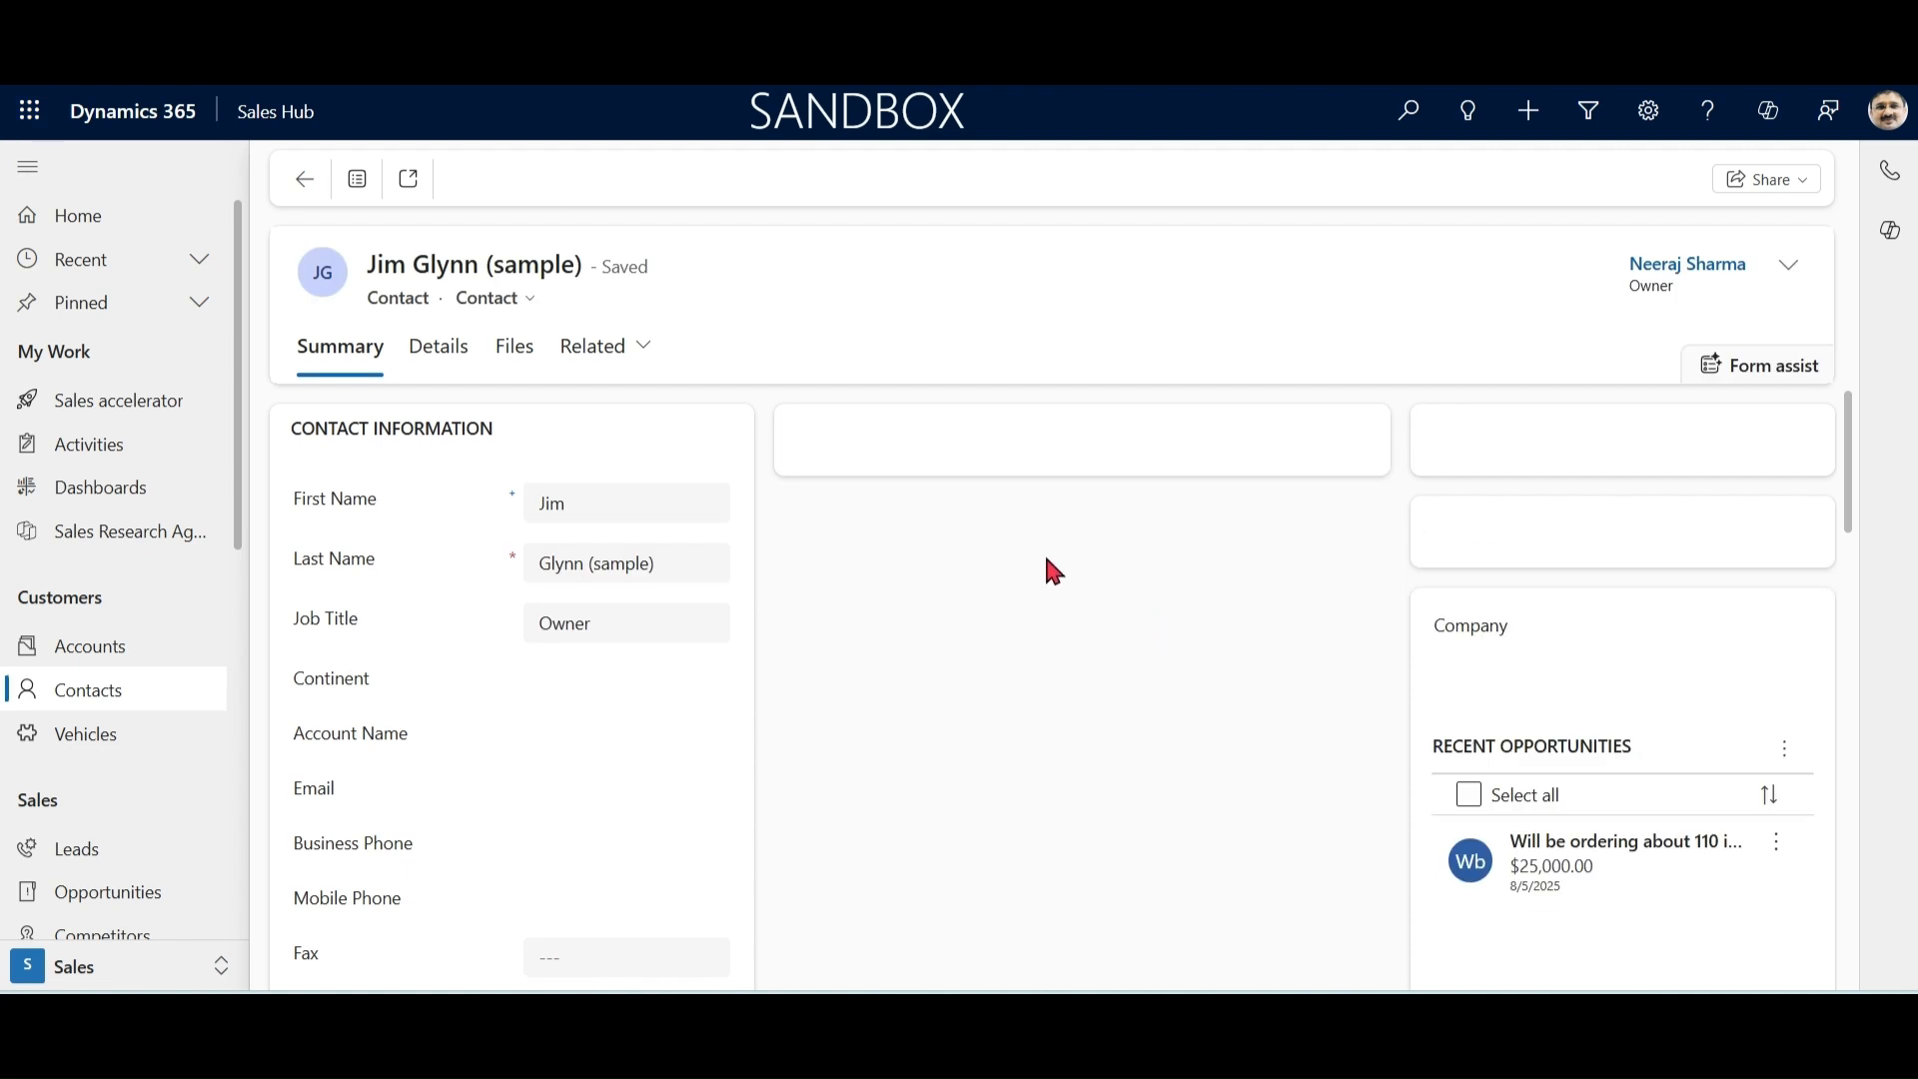
left_click(644, 352)
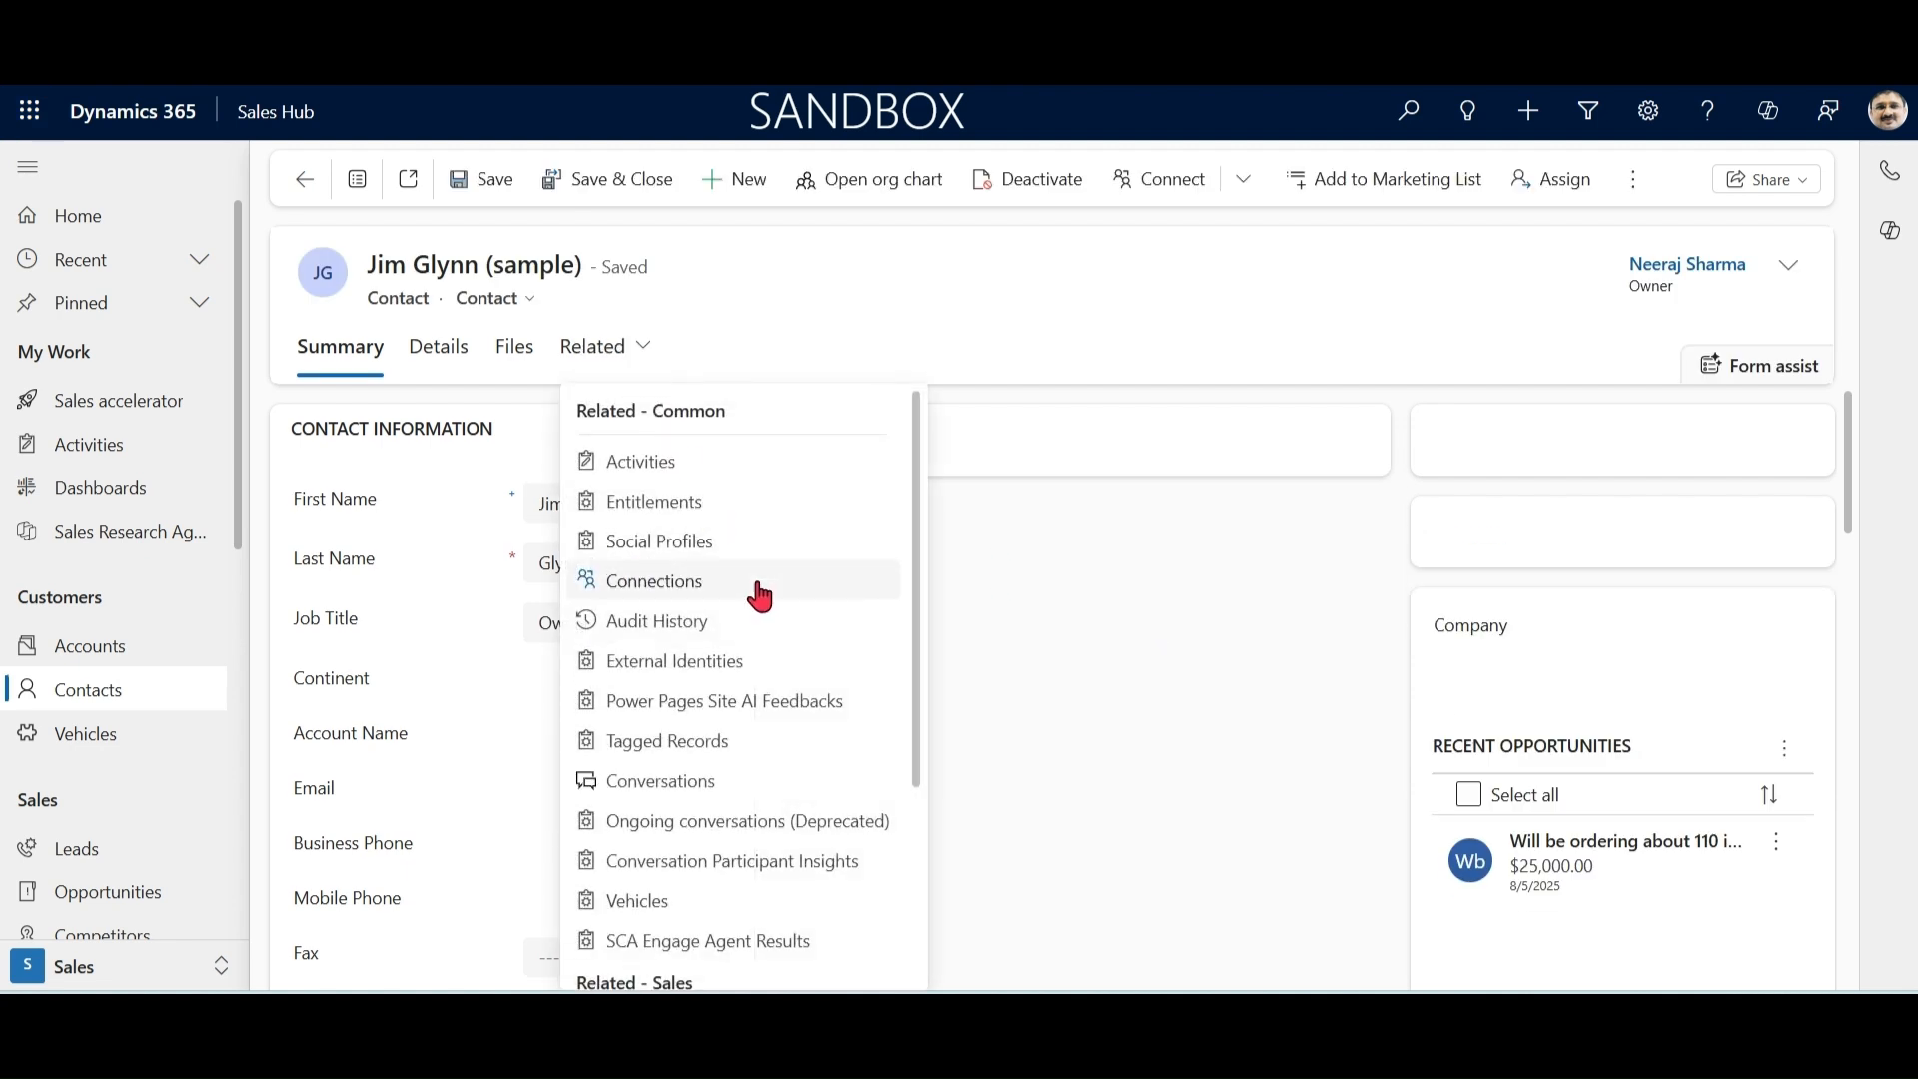
left_click(650, 902)
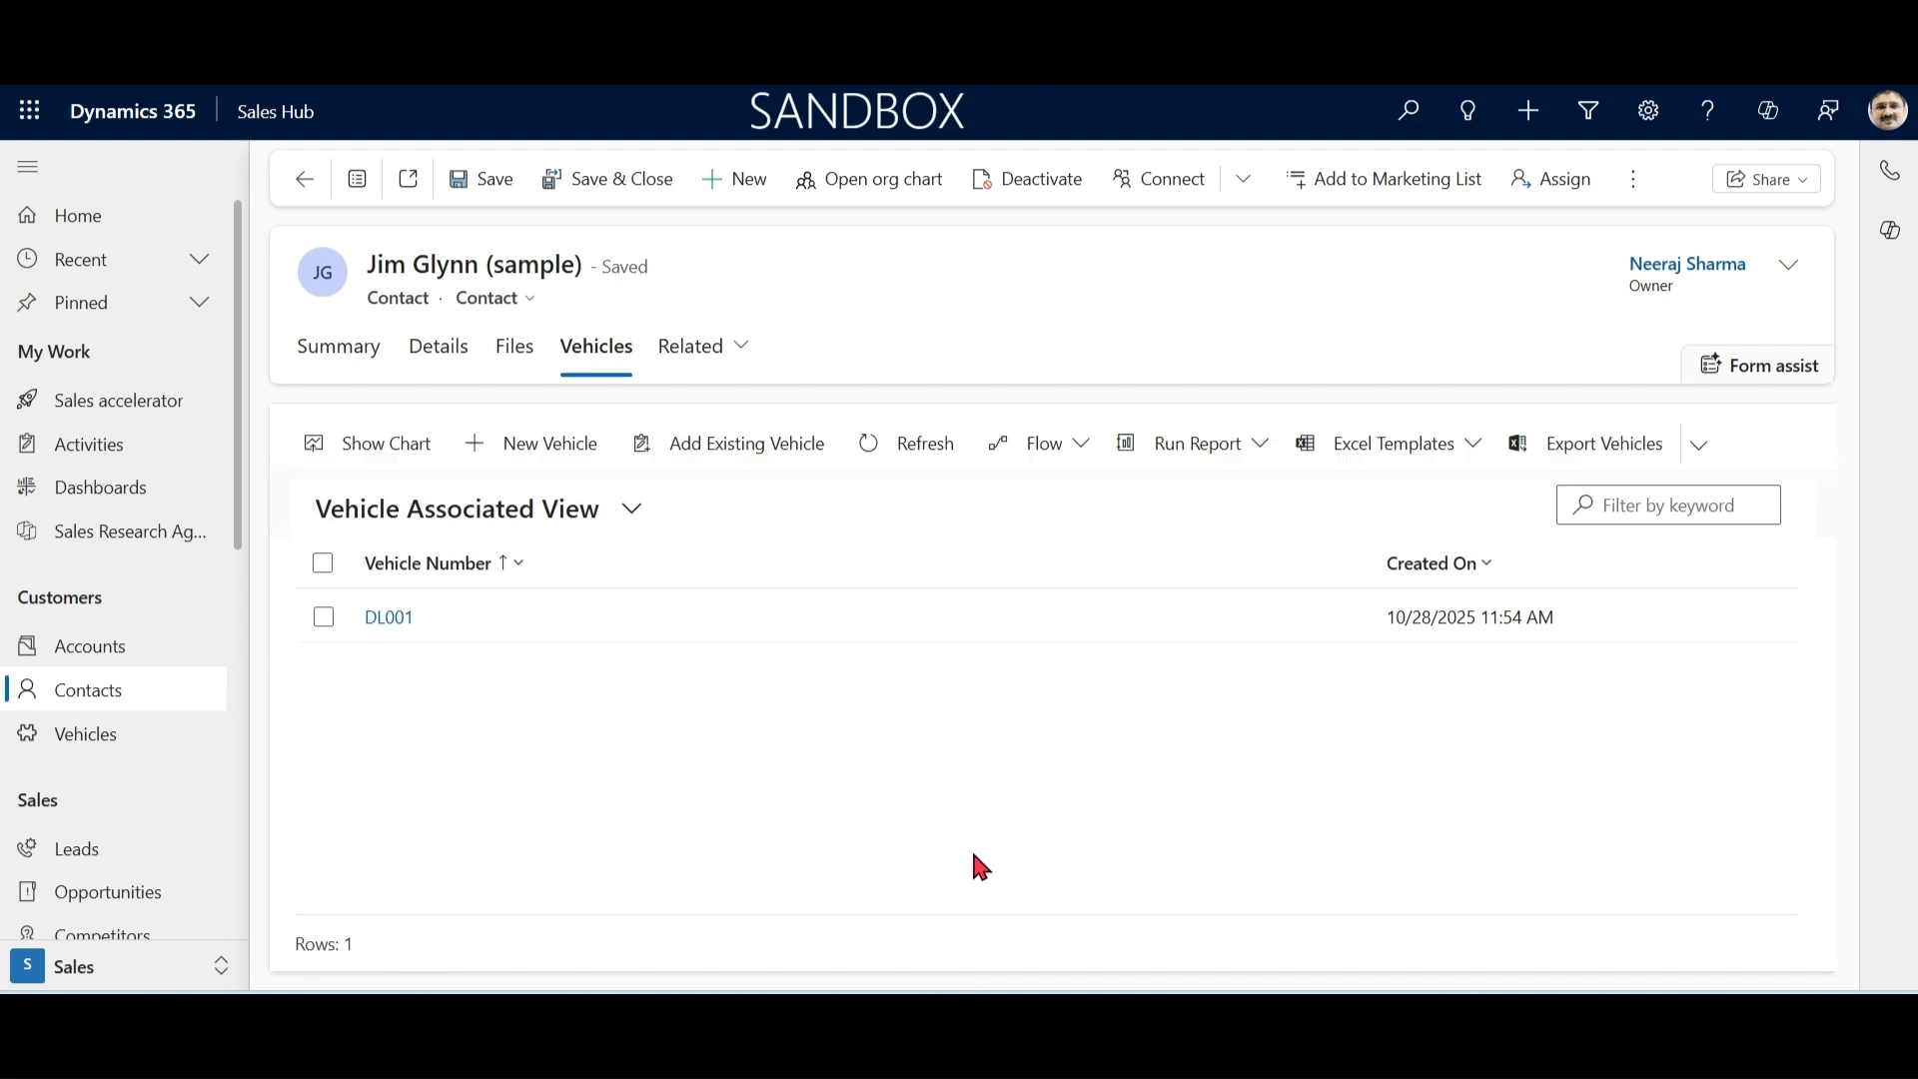
Step: Examine the columns offered when adding an existing vehicle to the contact, using the advanced lookup, and close it without choosing a record
left_click(751, 447)
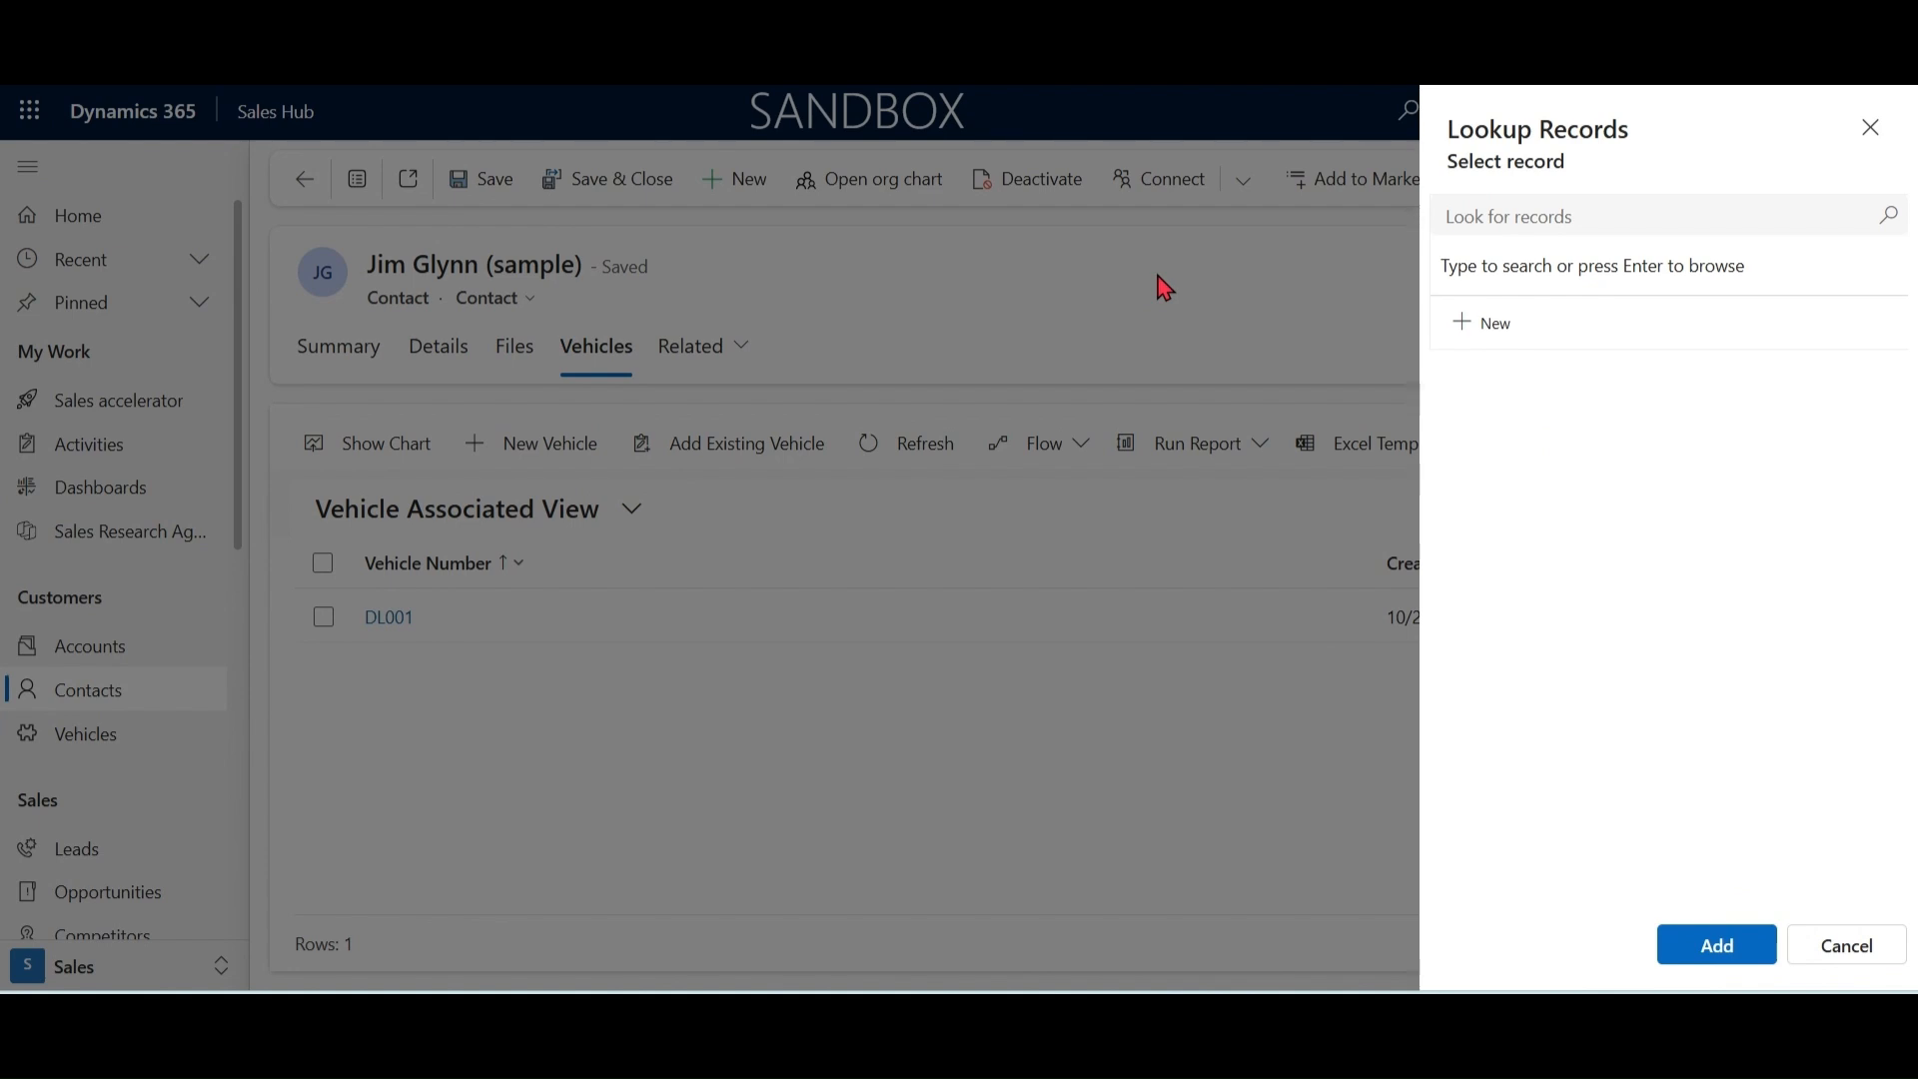
left_click(1893, 219)
left_click(1893, 222)
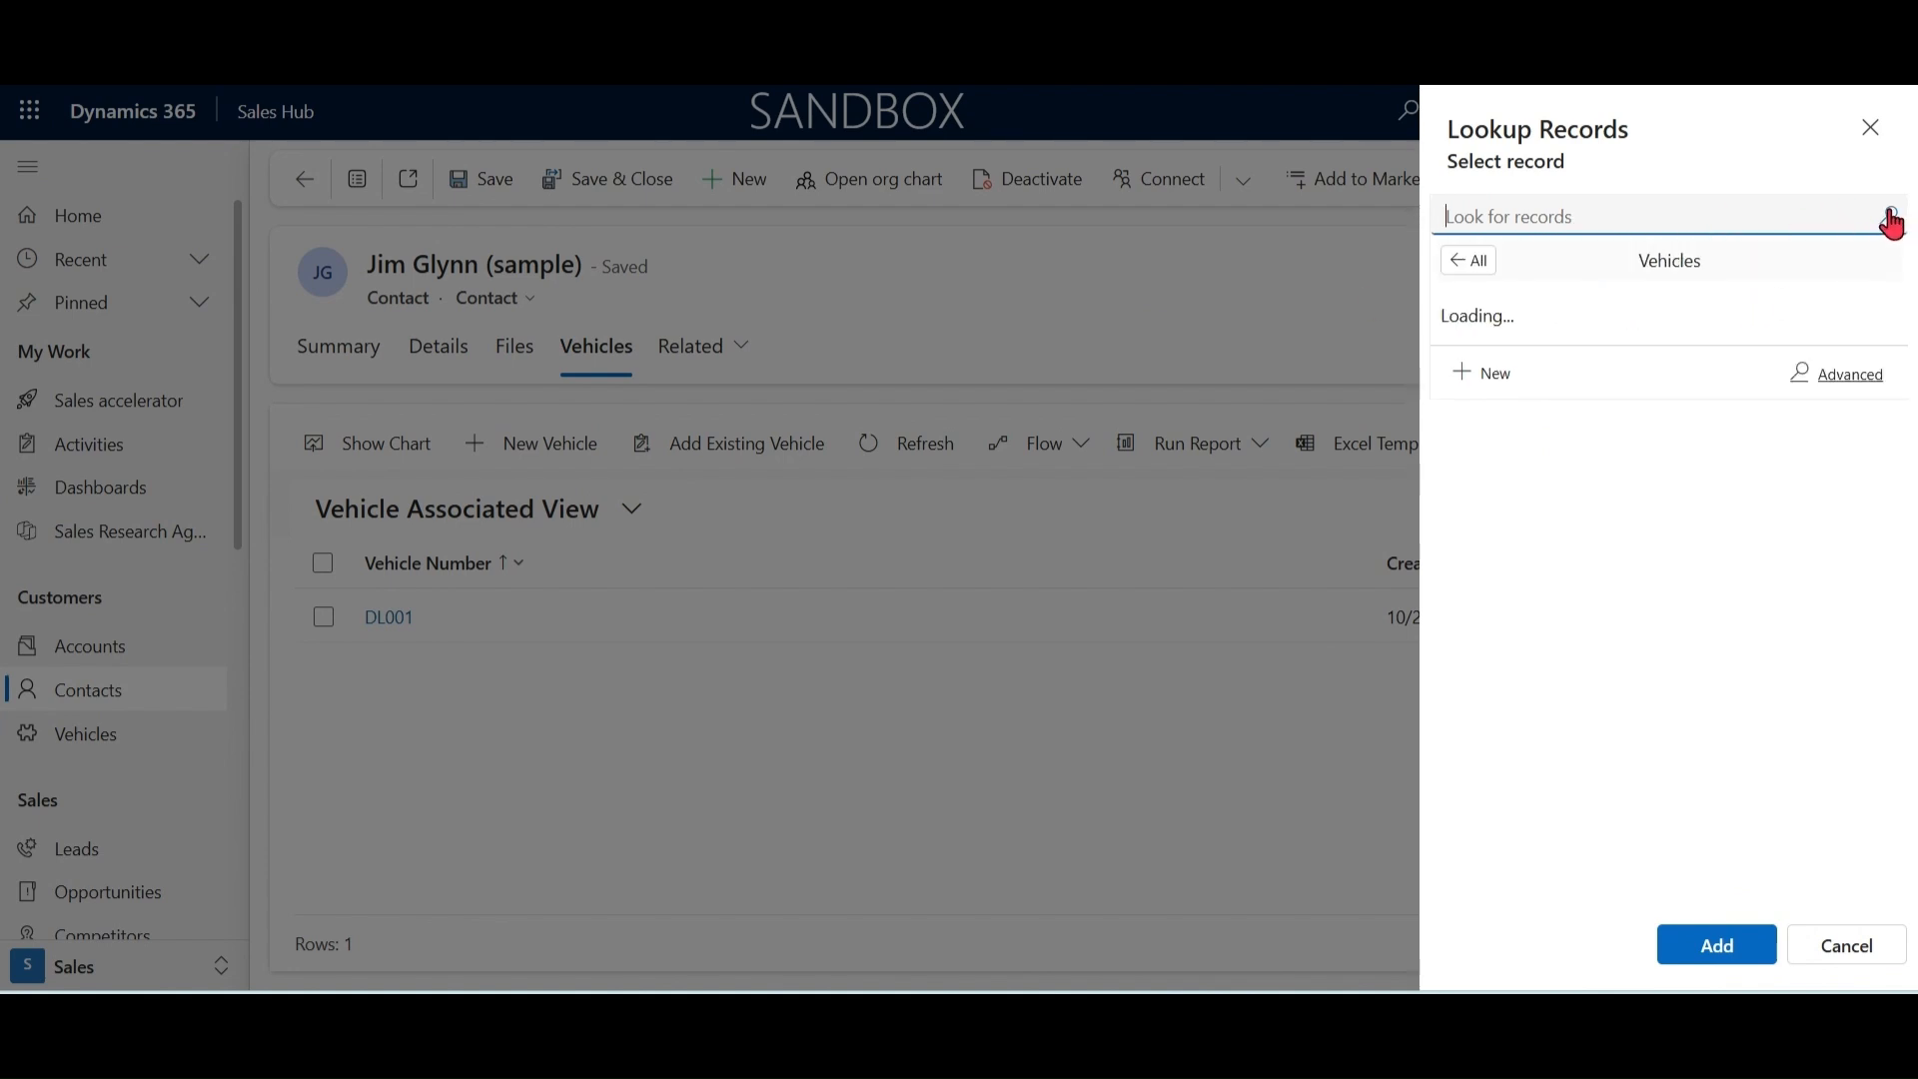
left_click(1854, 503)
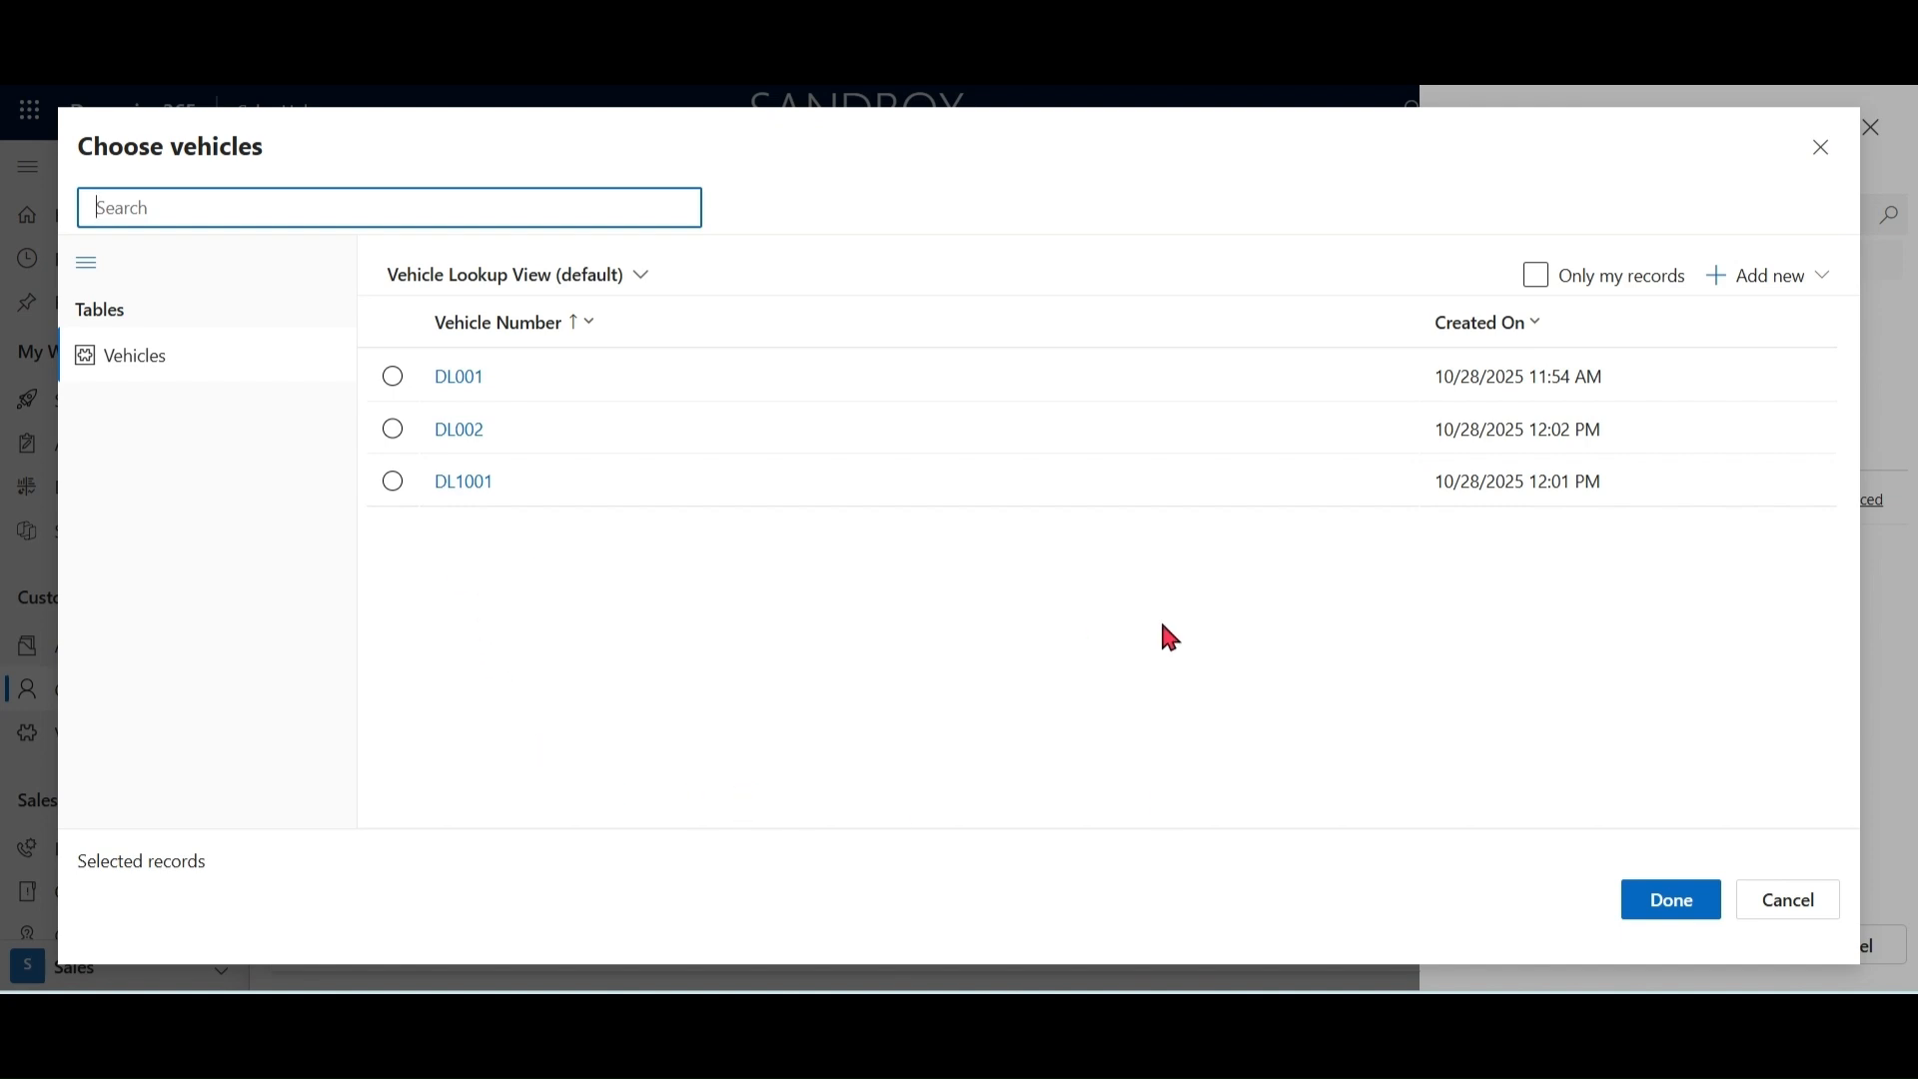
left_click(1827, 907)
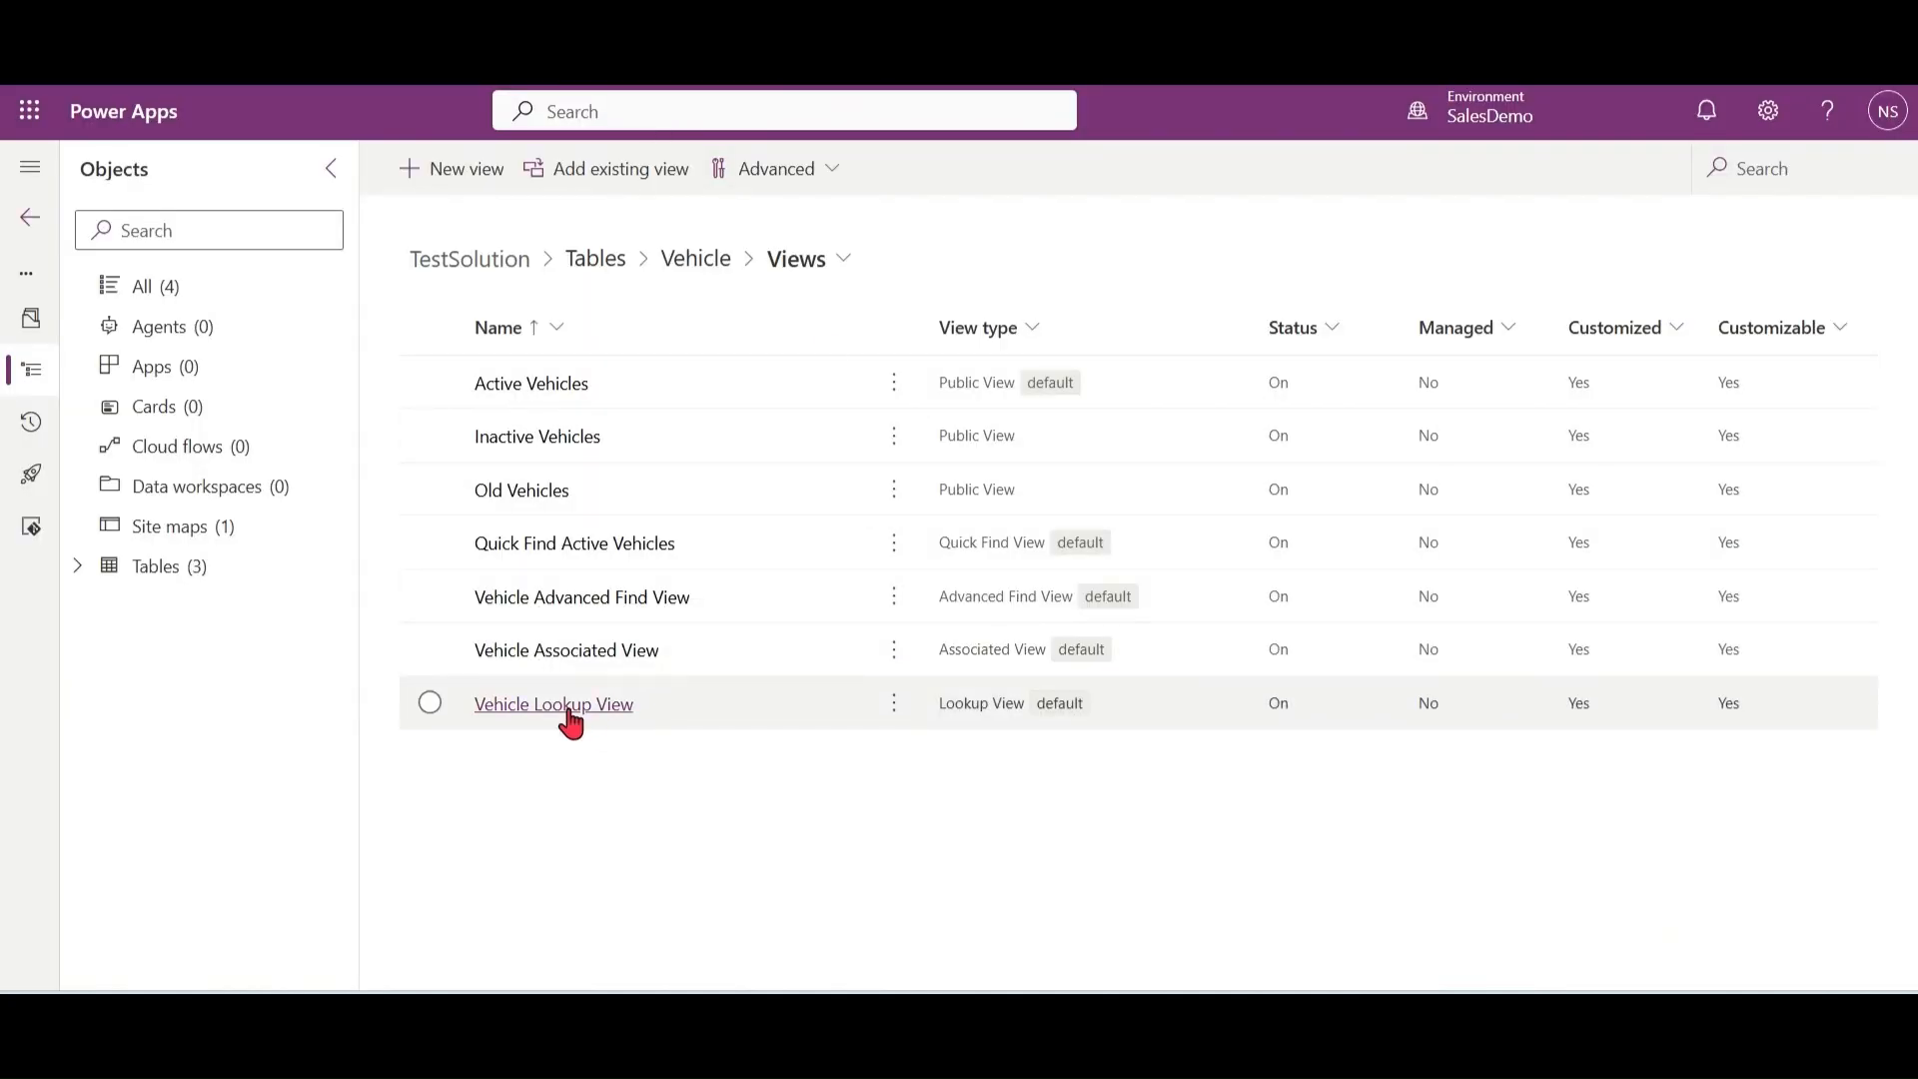
Step: Switch to Power Apps and, in Vehicle Lookup View, add the Cubic capacity column and remove the Created On column
left_click(572, 707)
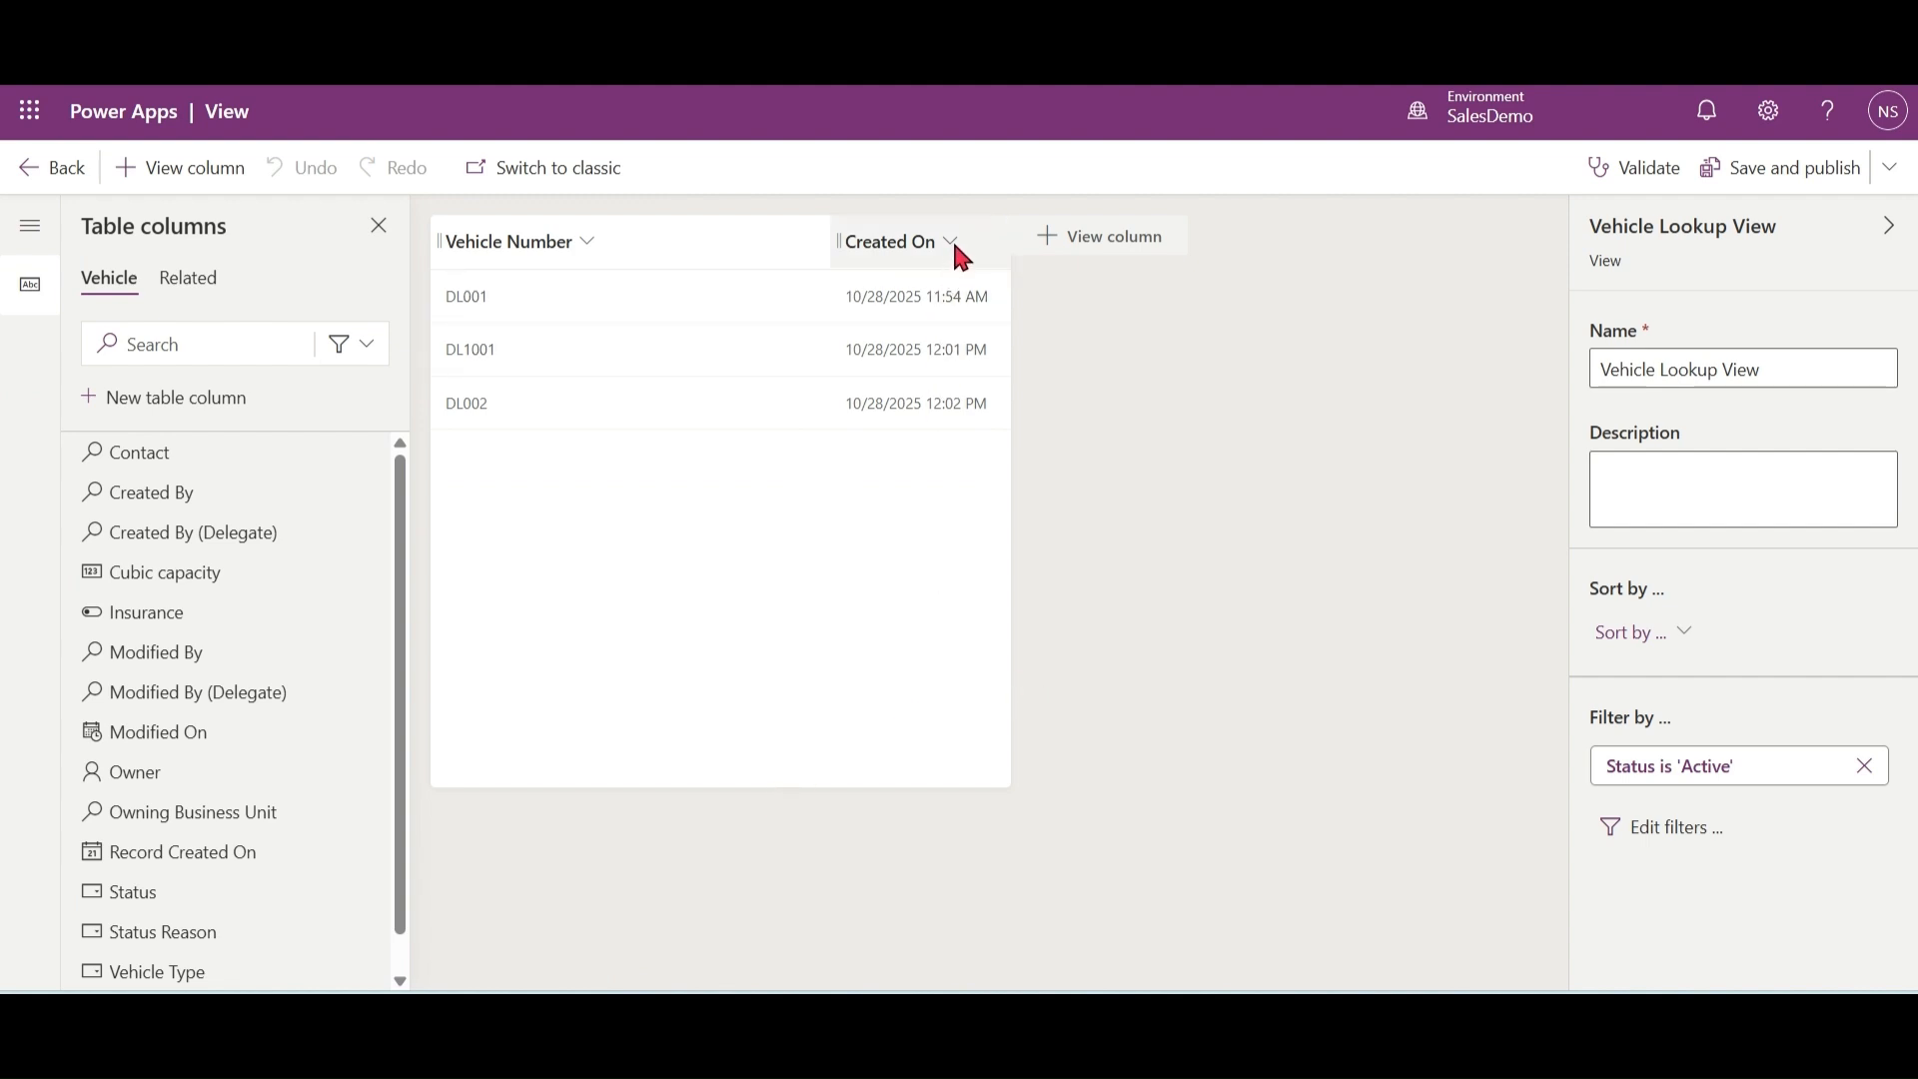
left_click(1060, 244)
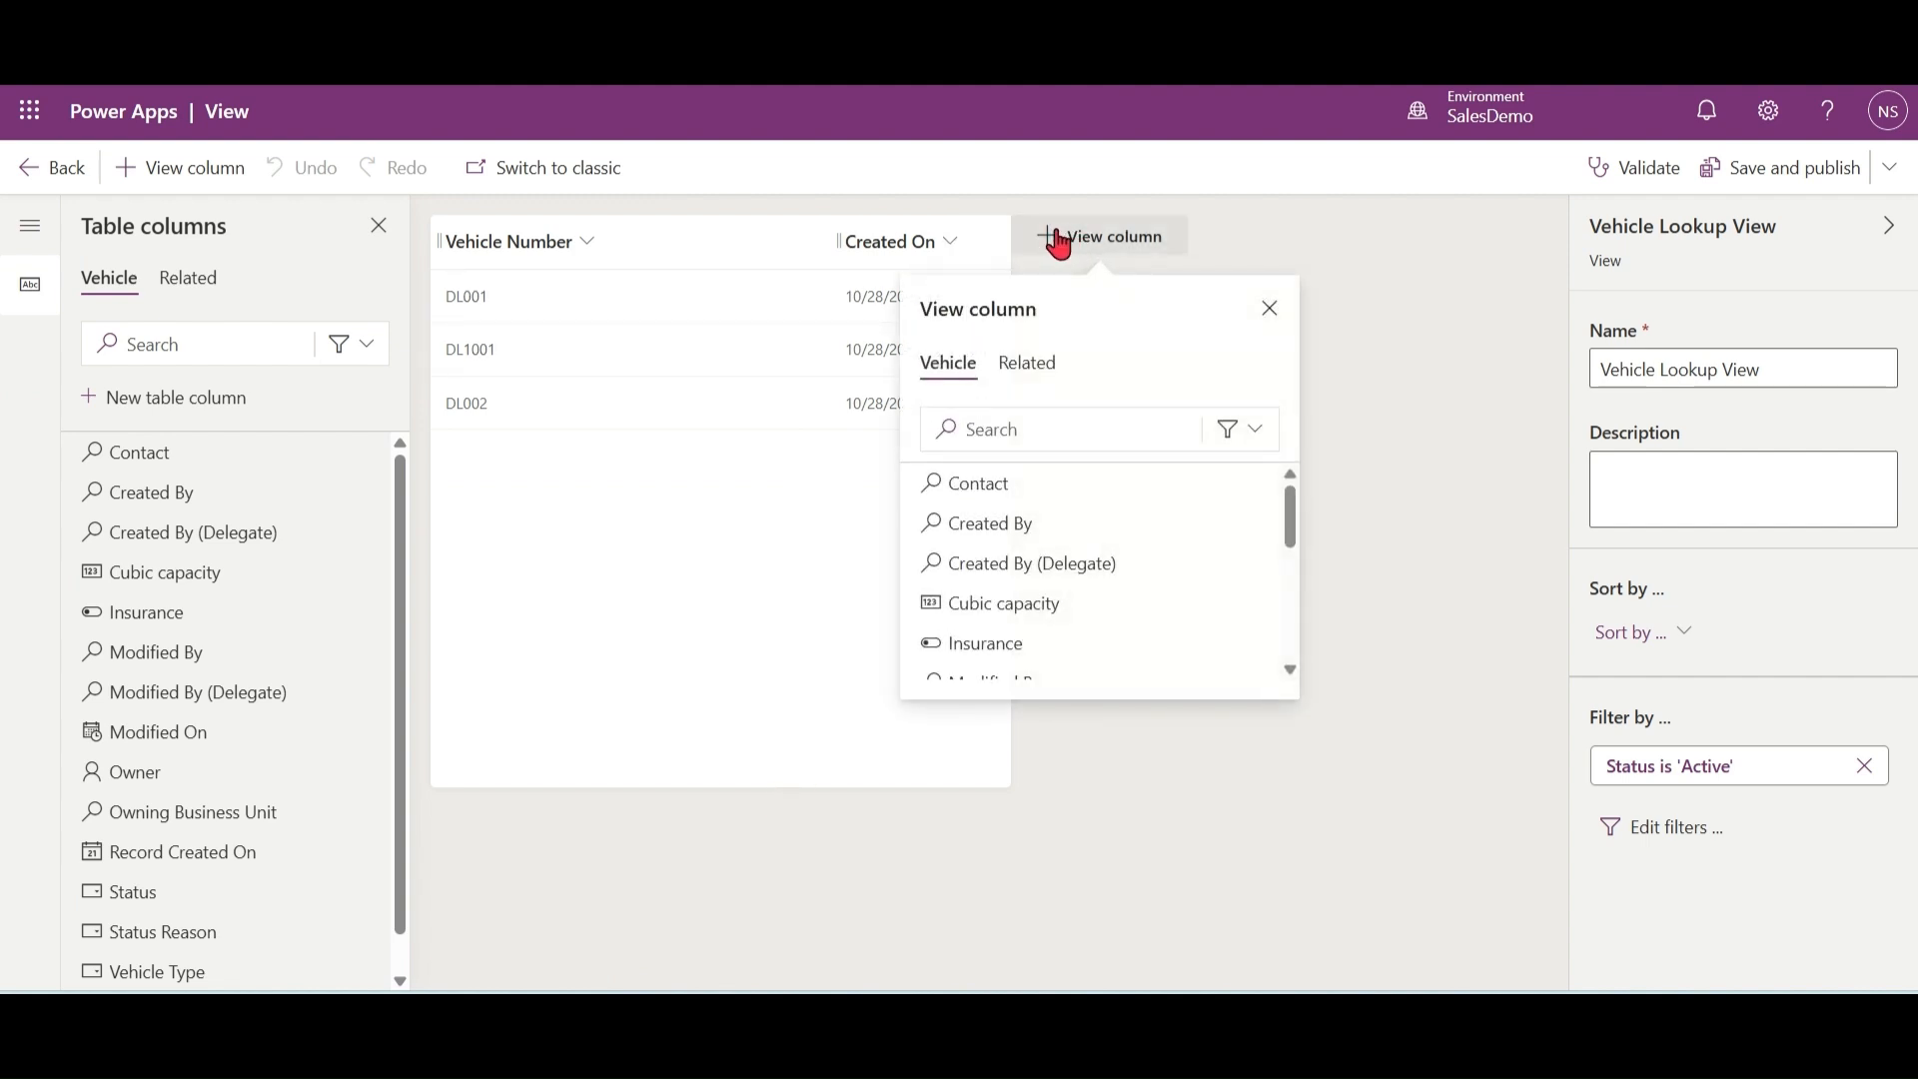
left_click(1065, 434)
type("cub")
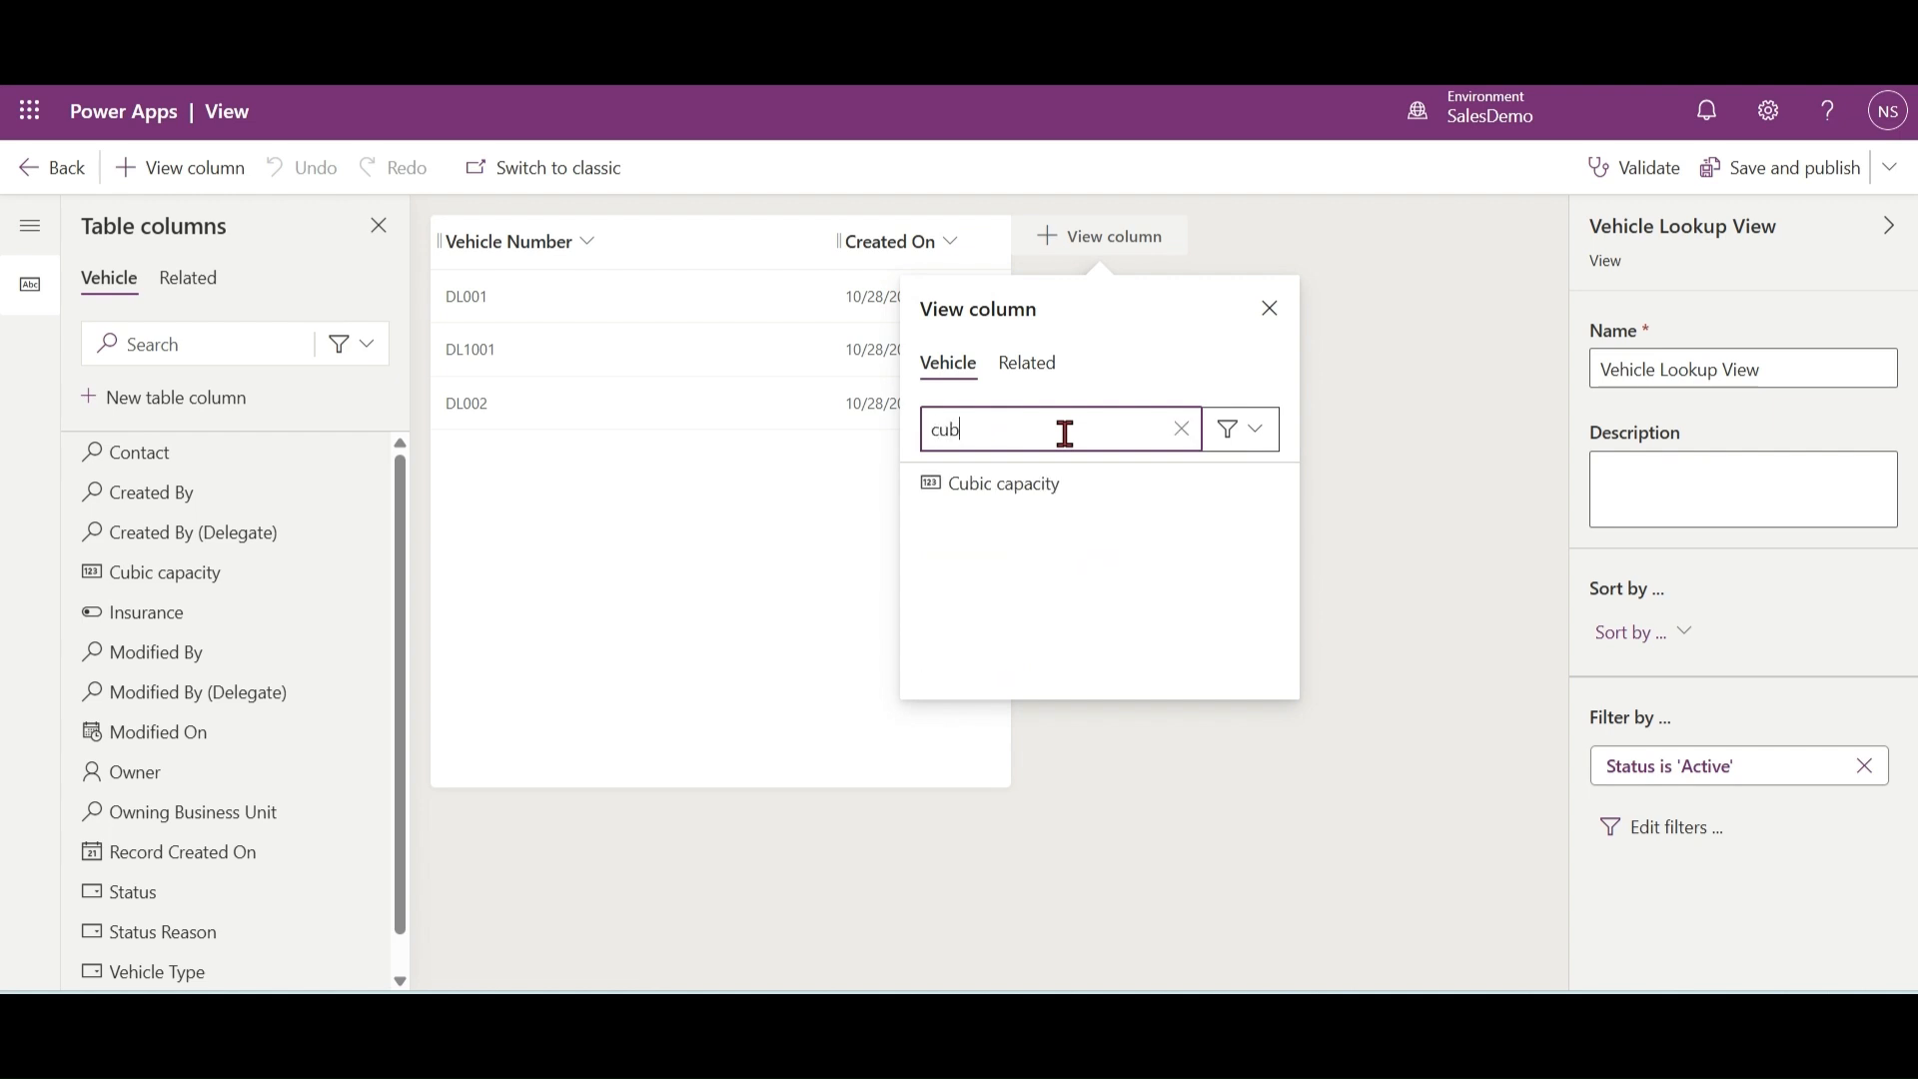
left_click(1057, 488)
left_click(947, 240)
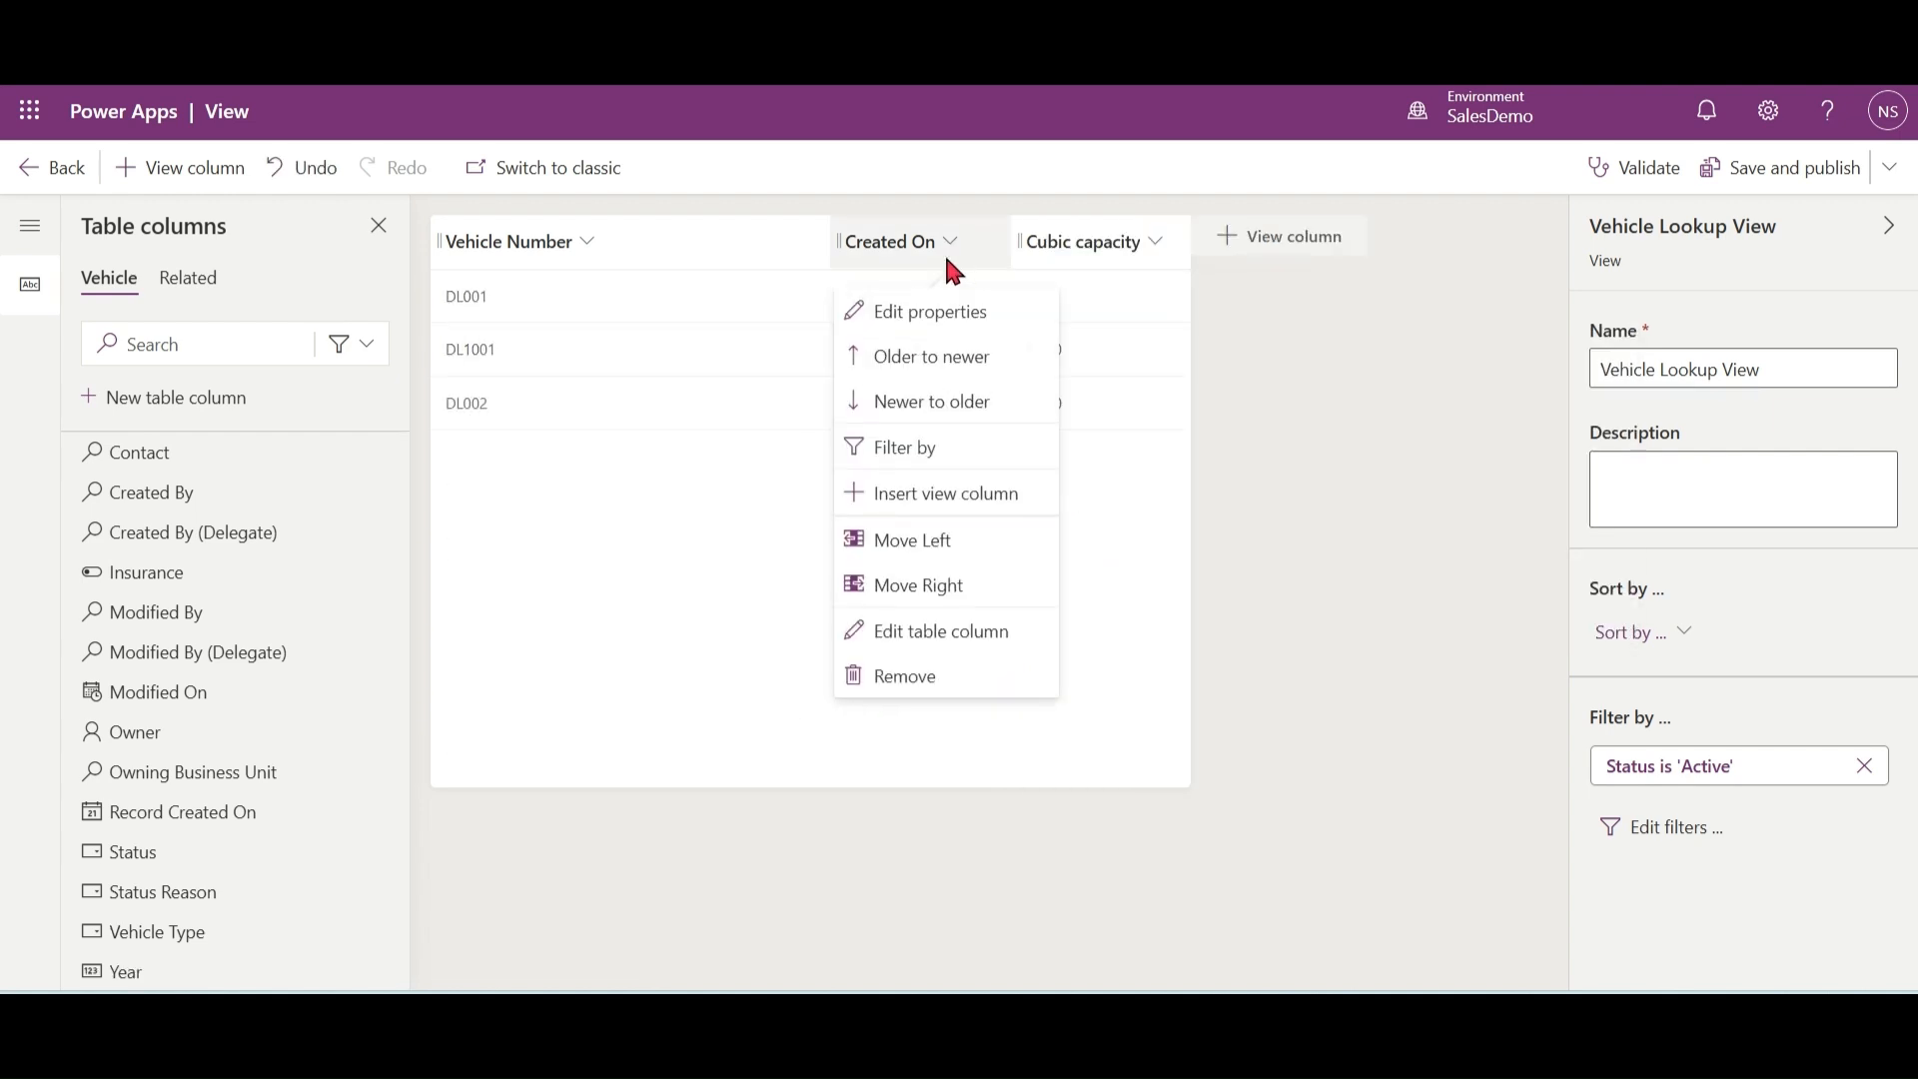
left_click(936, 681)
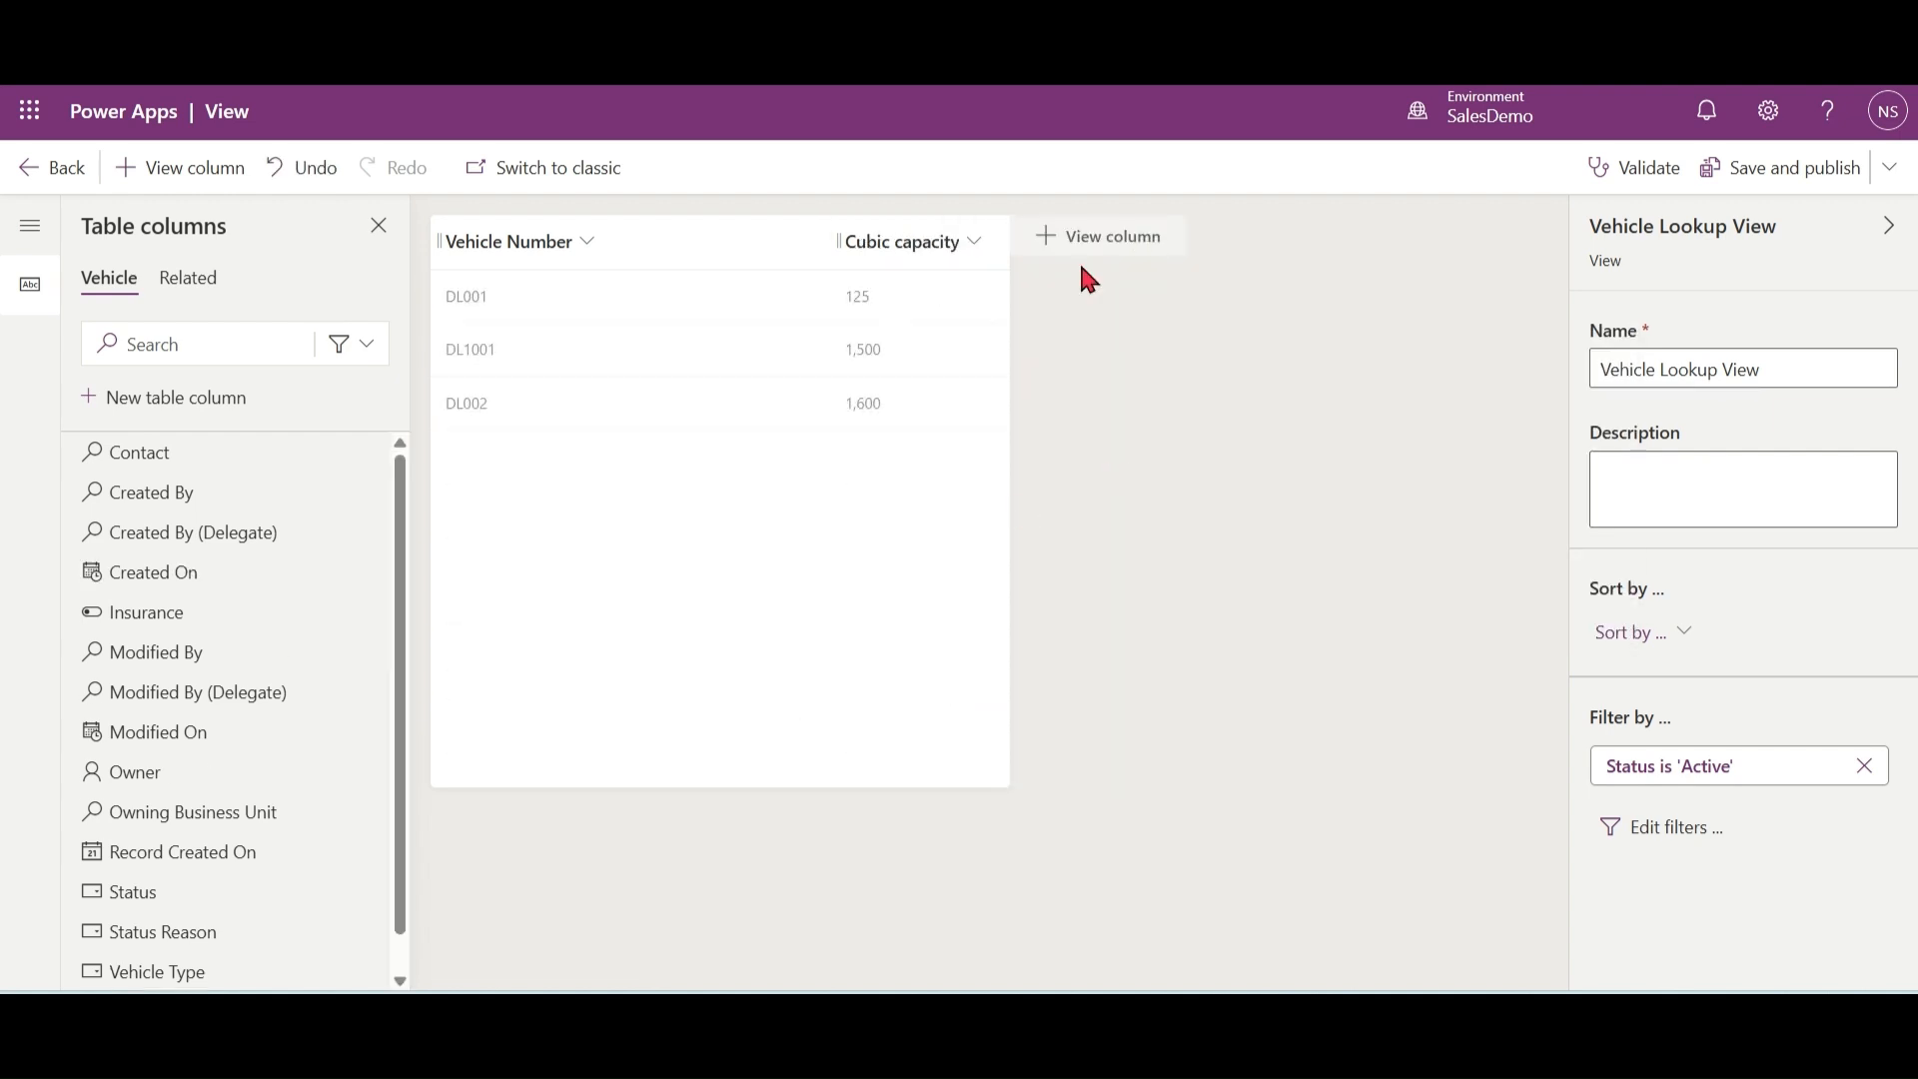
Step: Add the Year column to Vehicle Lookup View
left_click(1050, 249)
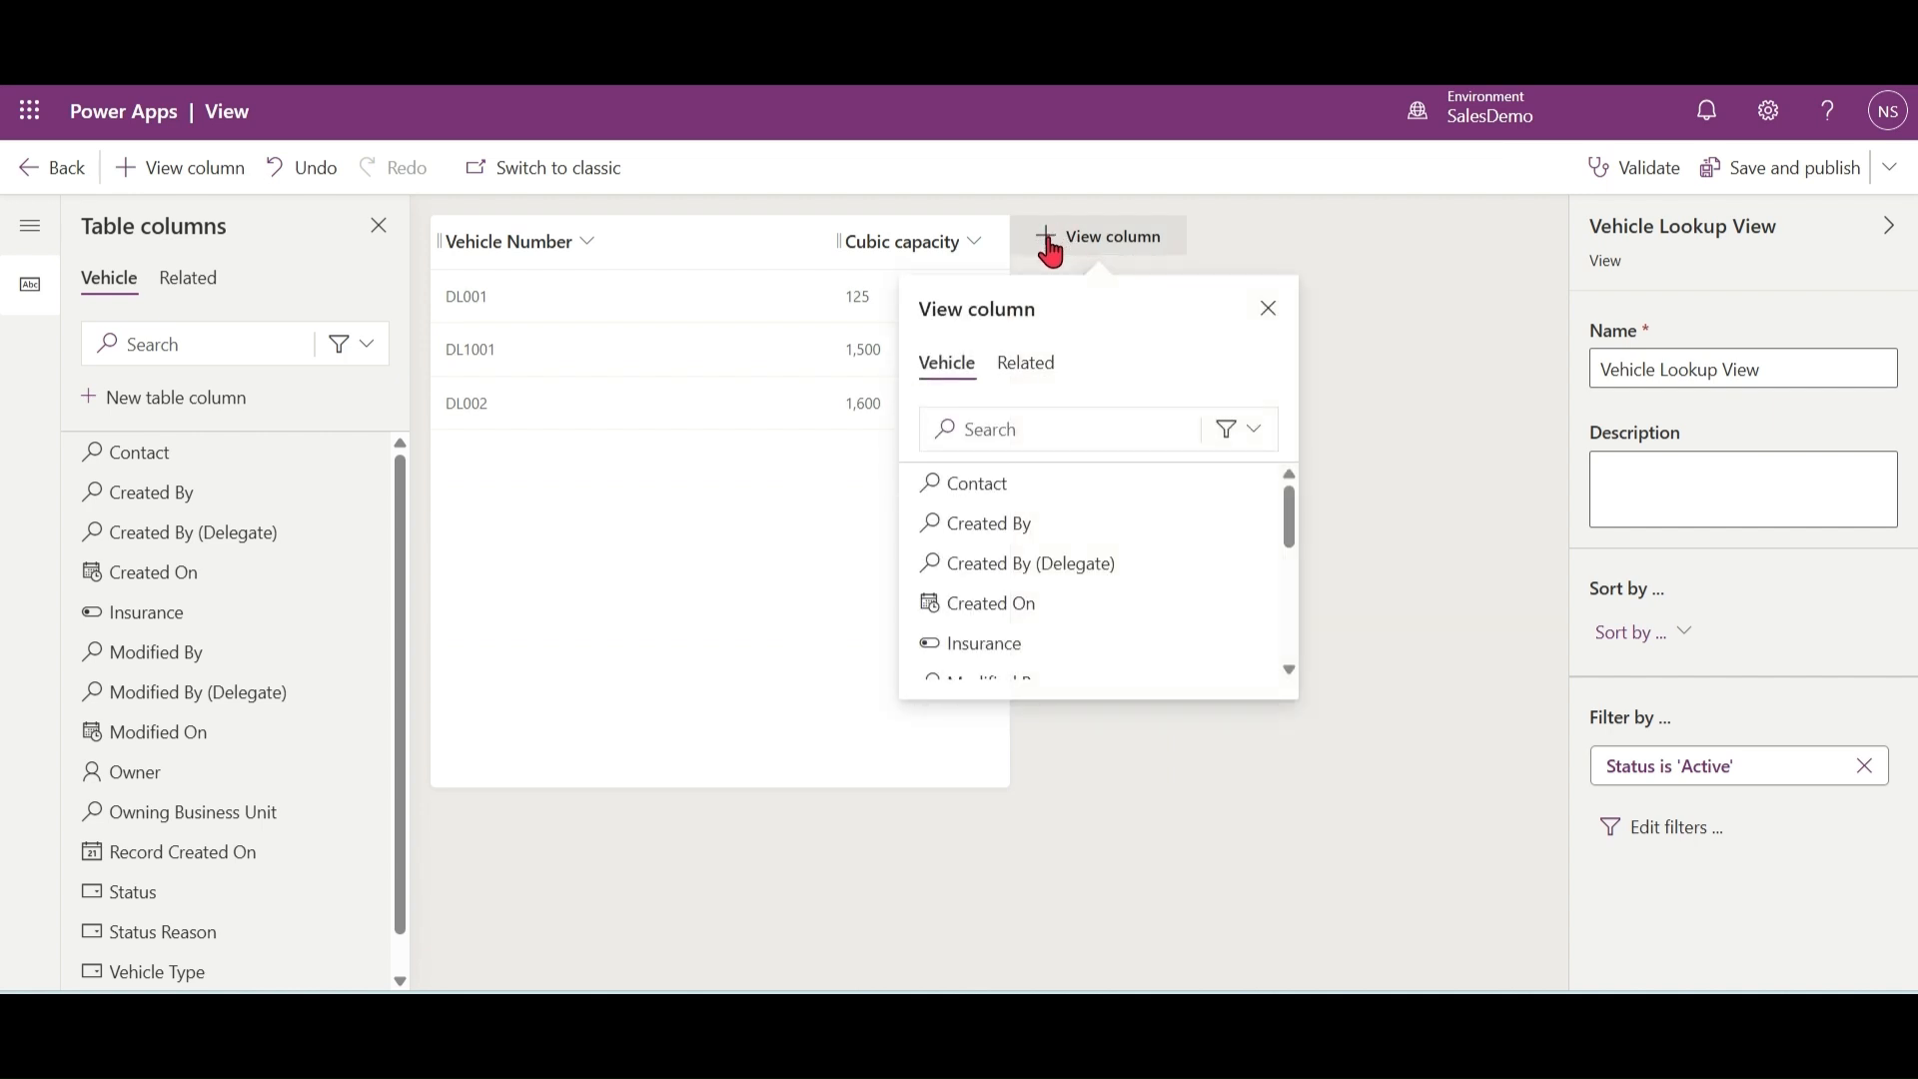
left_click(1062, 440)
type("yea")
left_click(974, 482)
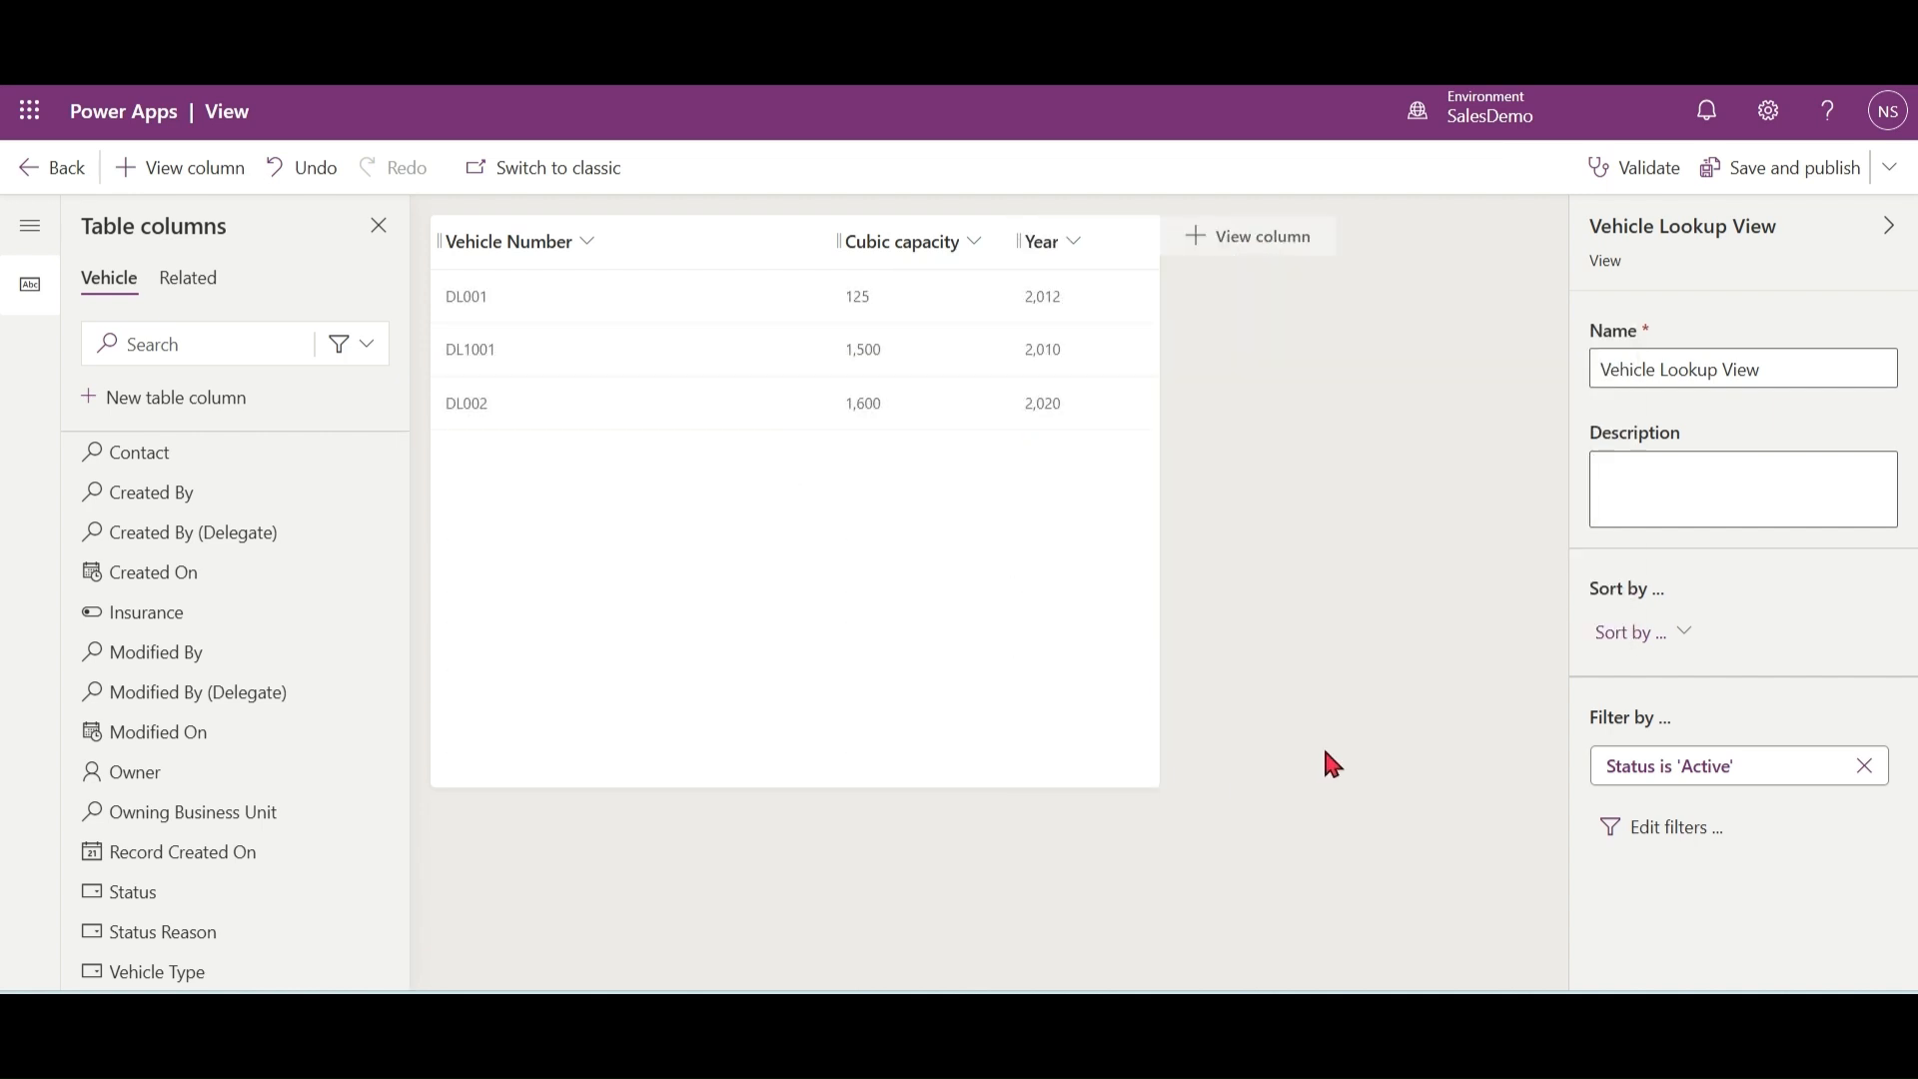
Step: Sort Vehicle Lookup View by Cubic capacity in ascending order, leave its filters as they are, and publish the view
left_click(1681, 644)
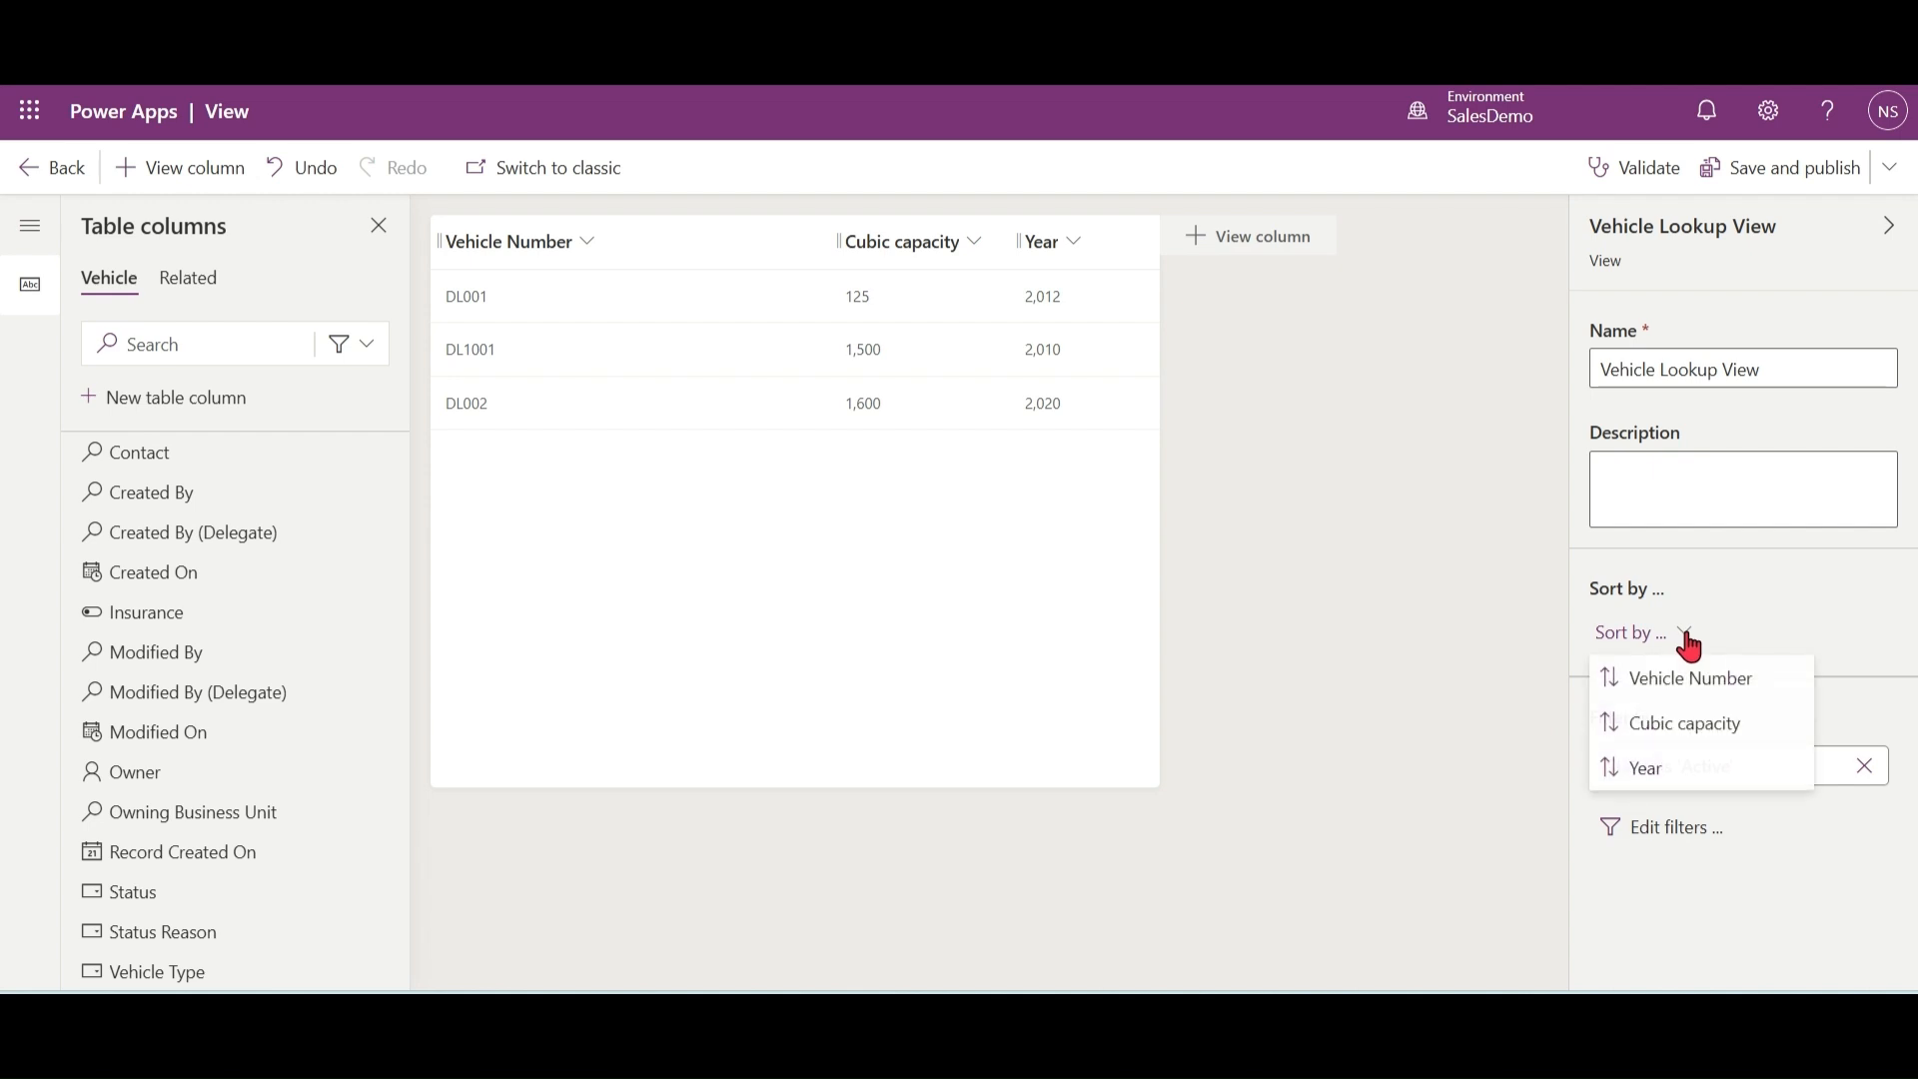
left_click(1688, 726)
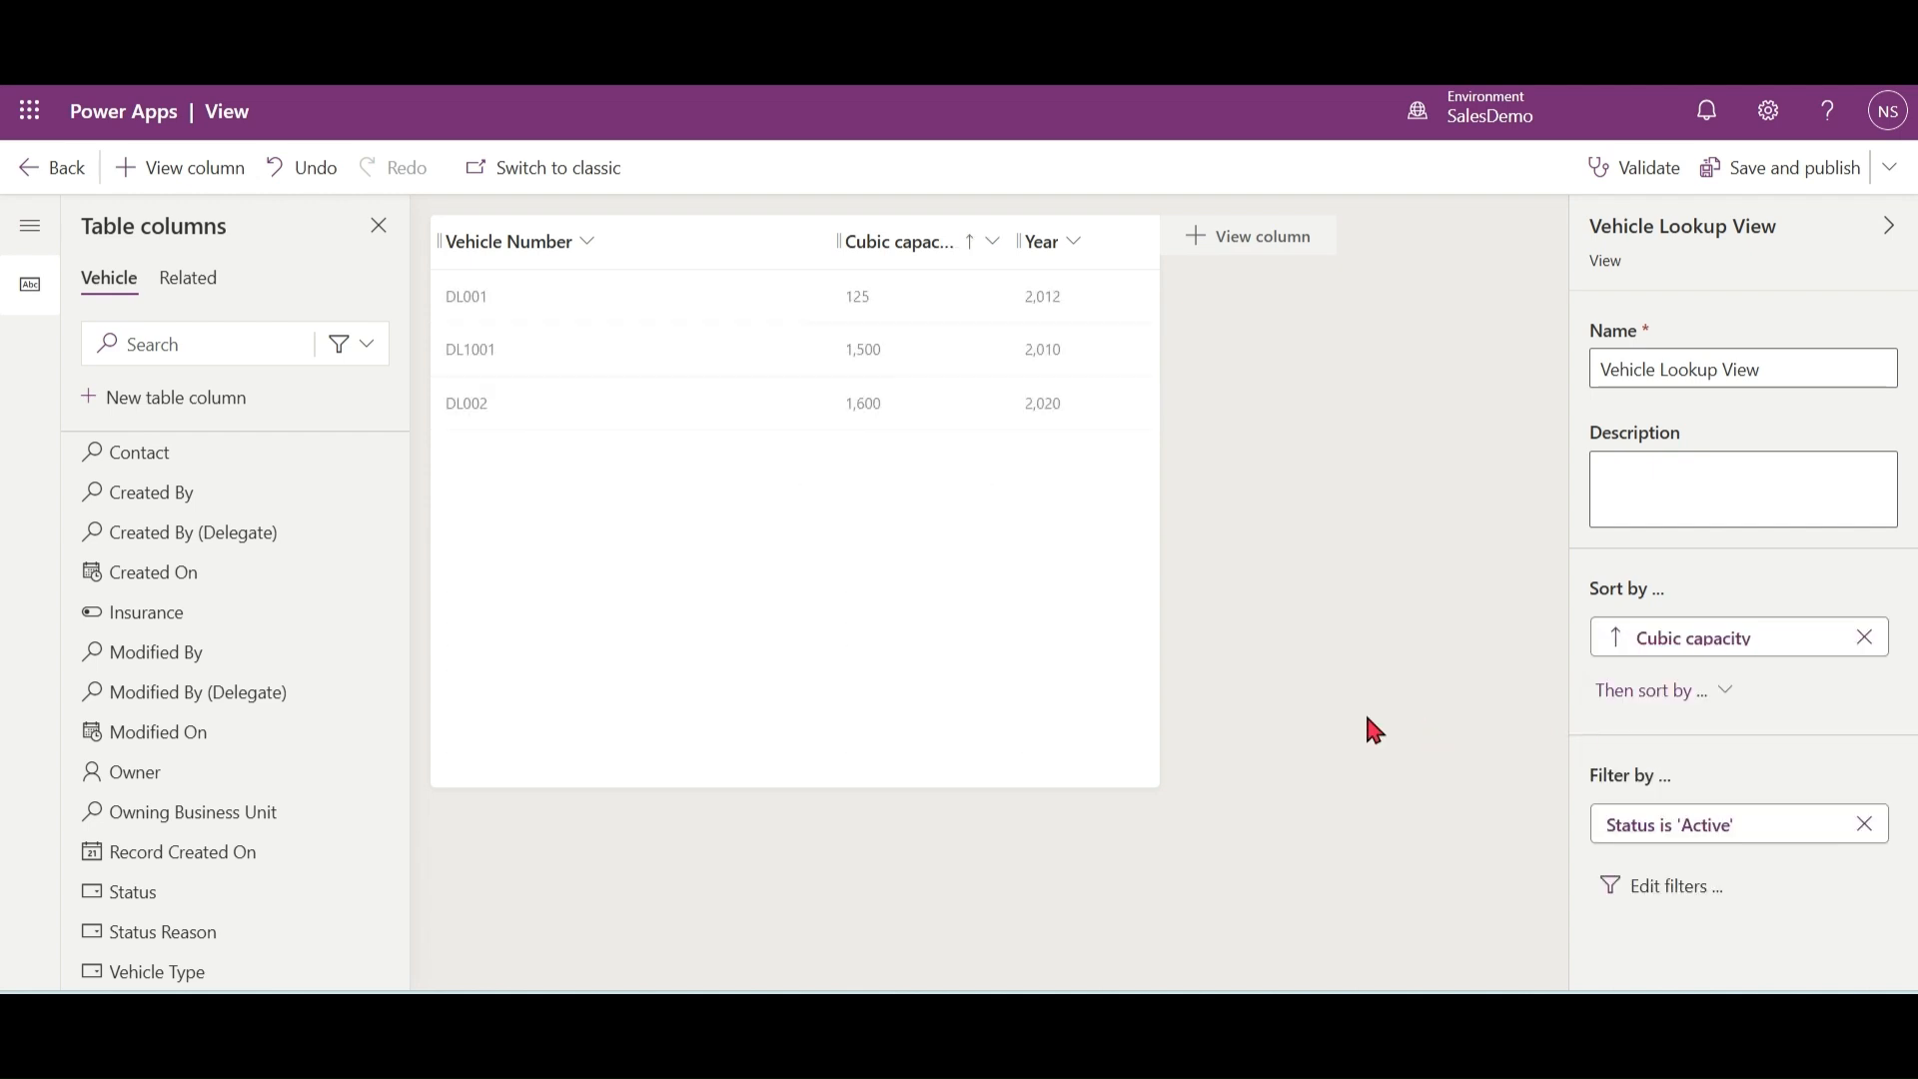
left_click(1674, 887)
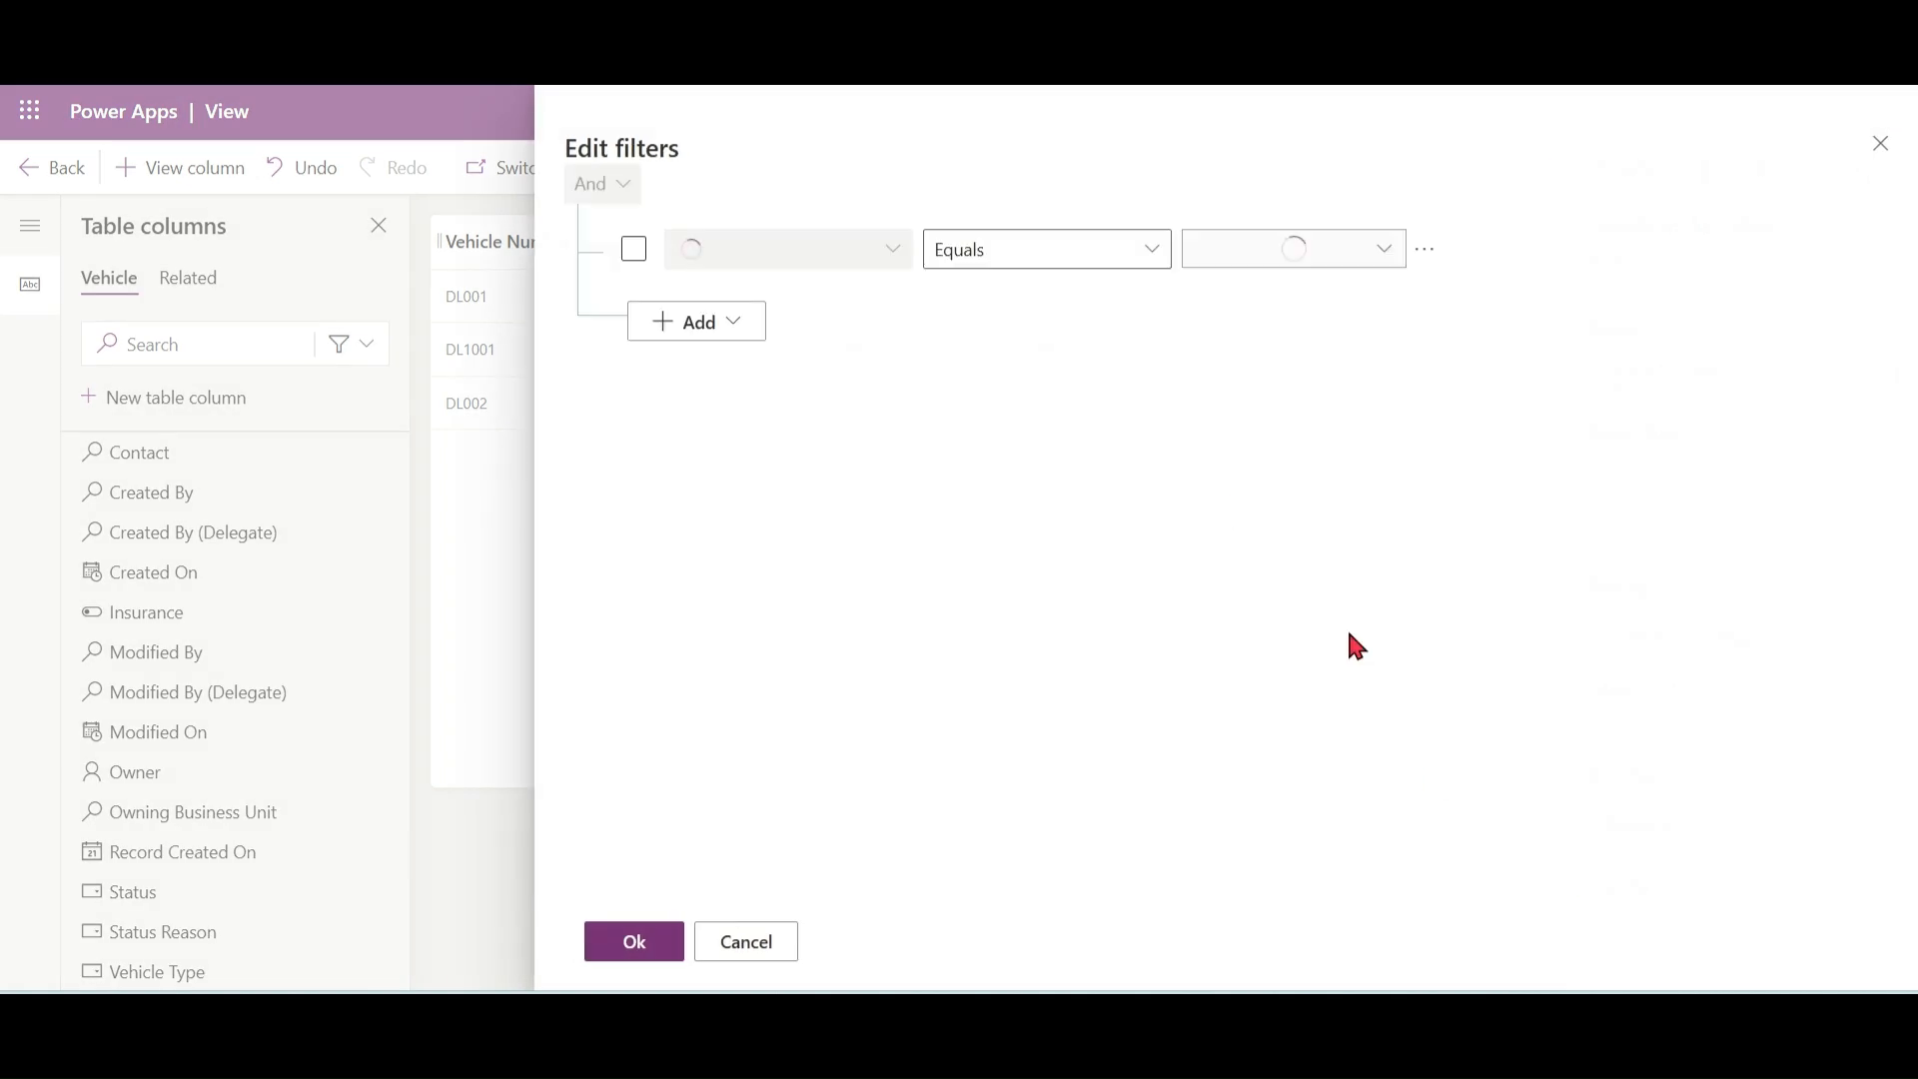
left_click(770, 947)
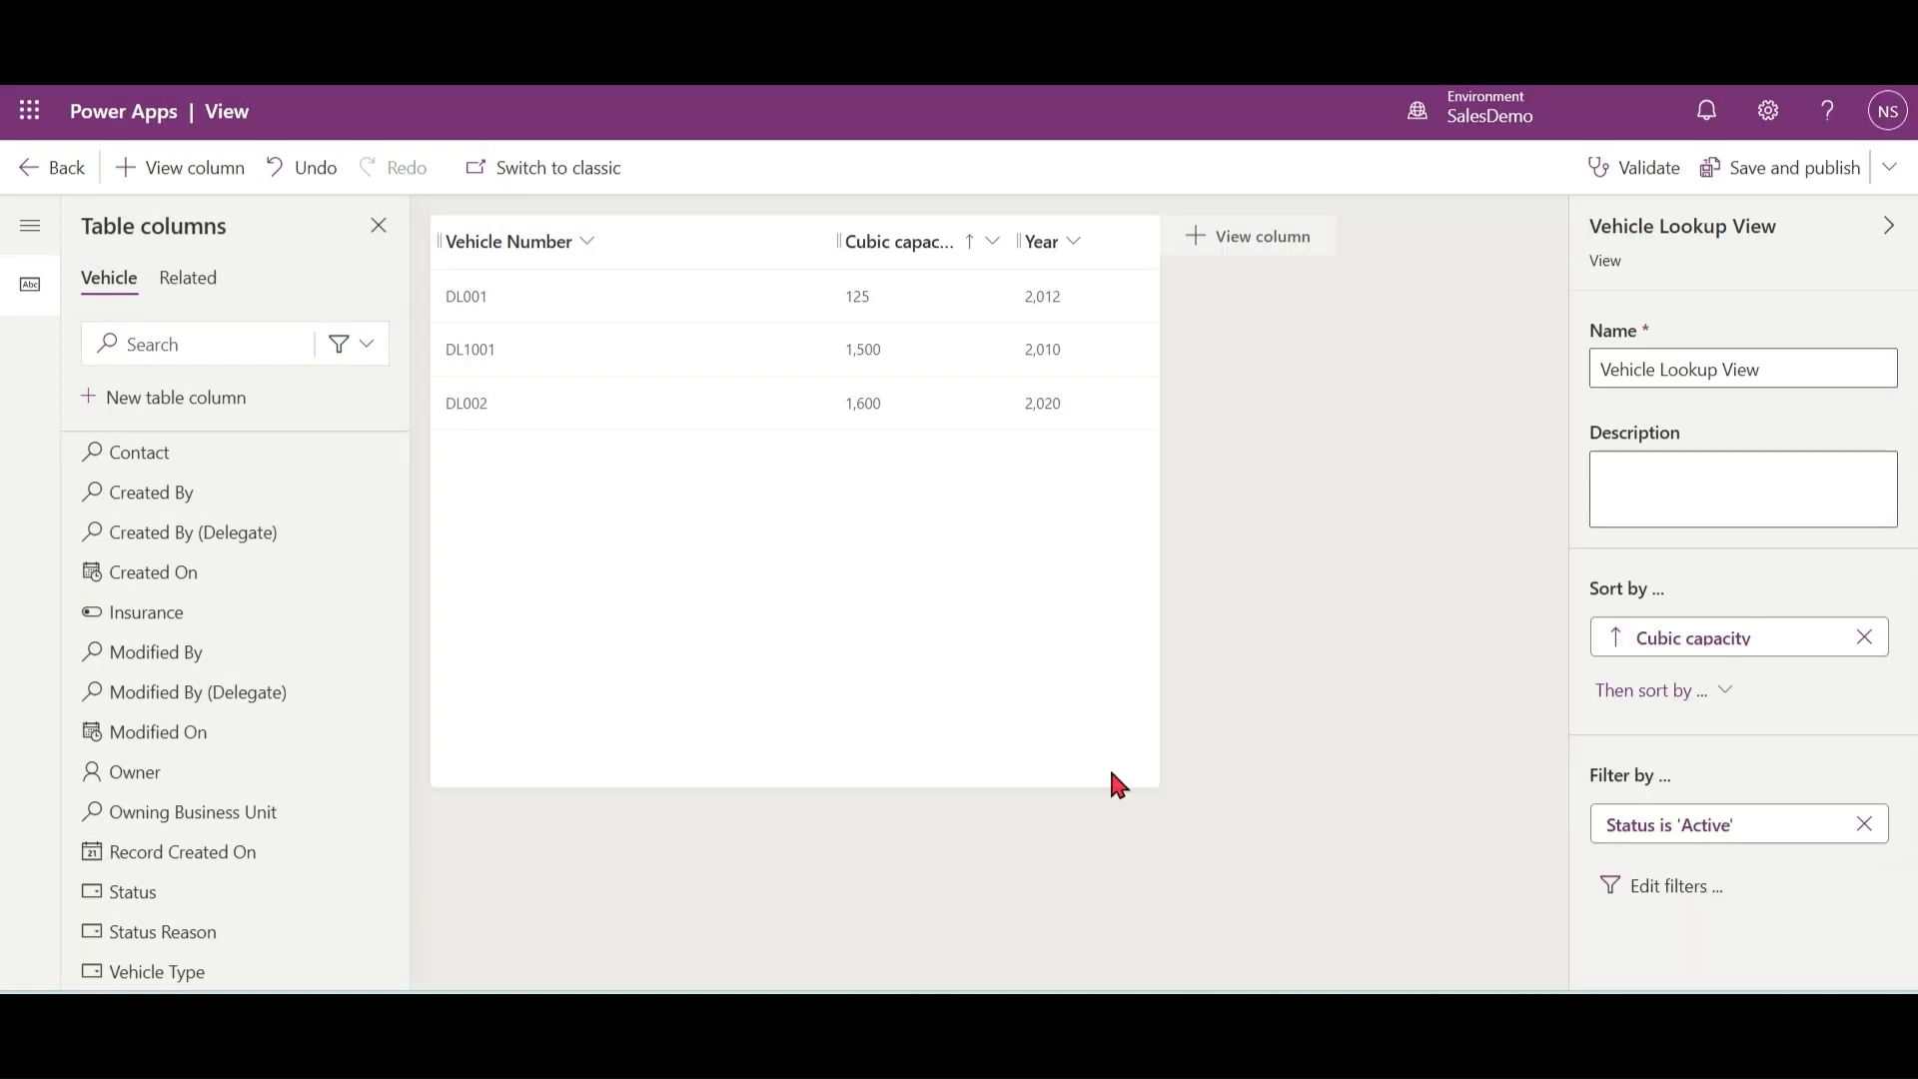
left_click(1787, 170)
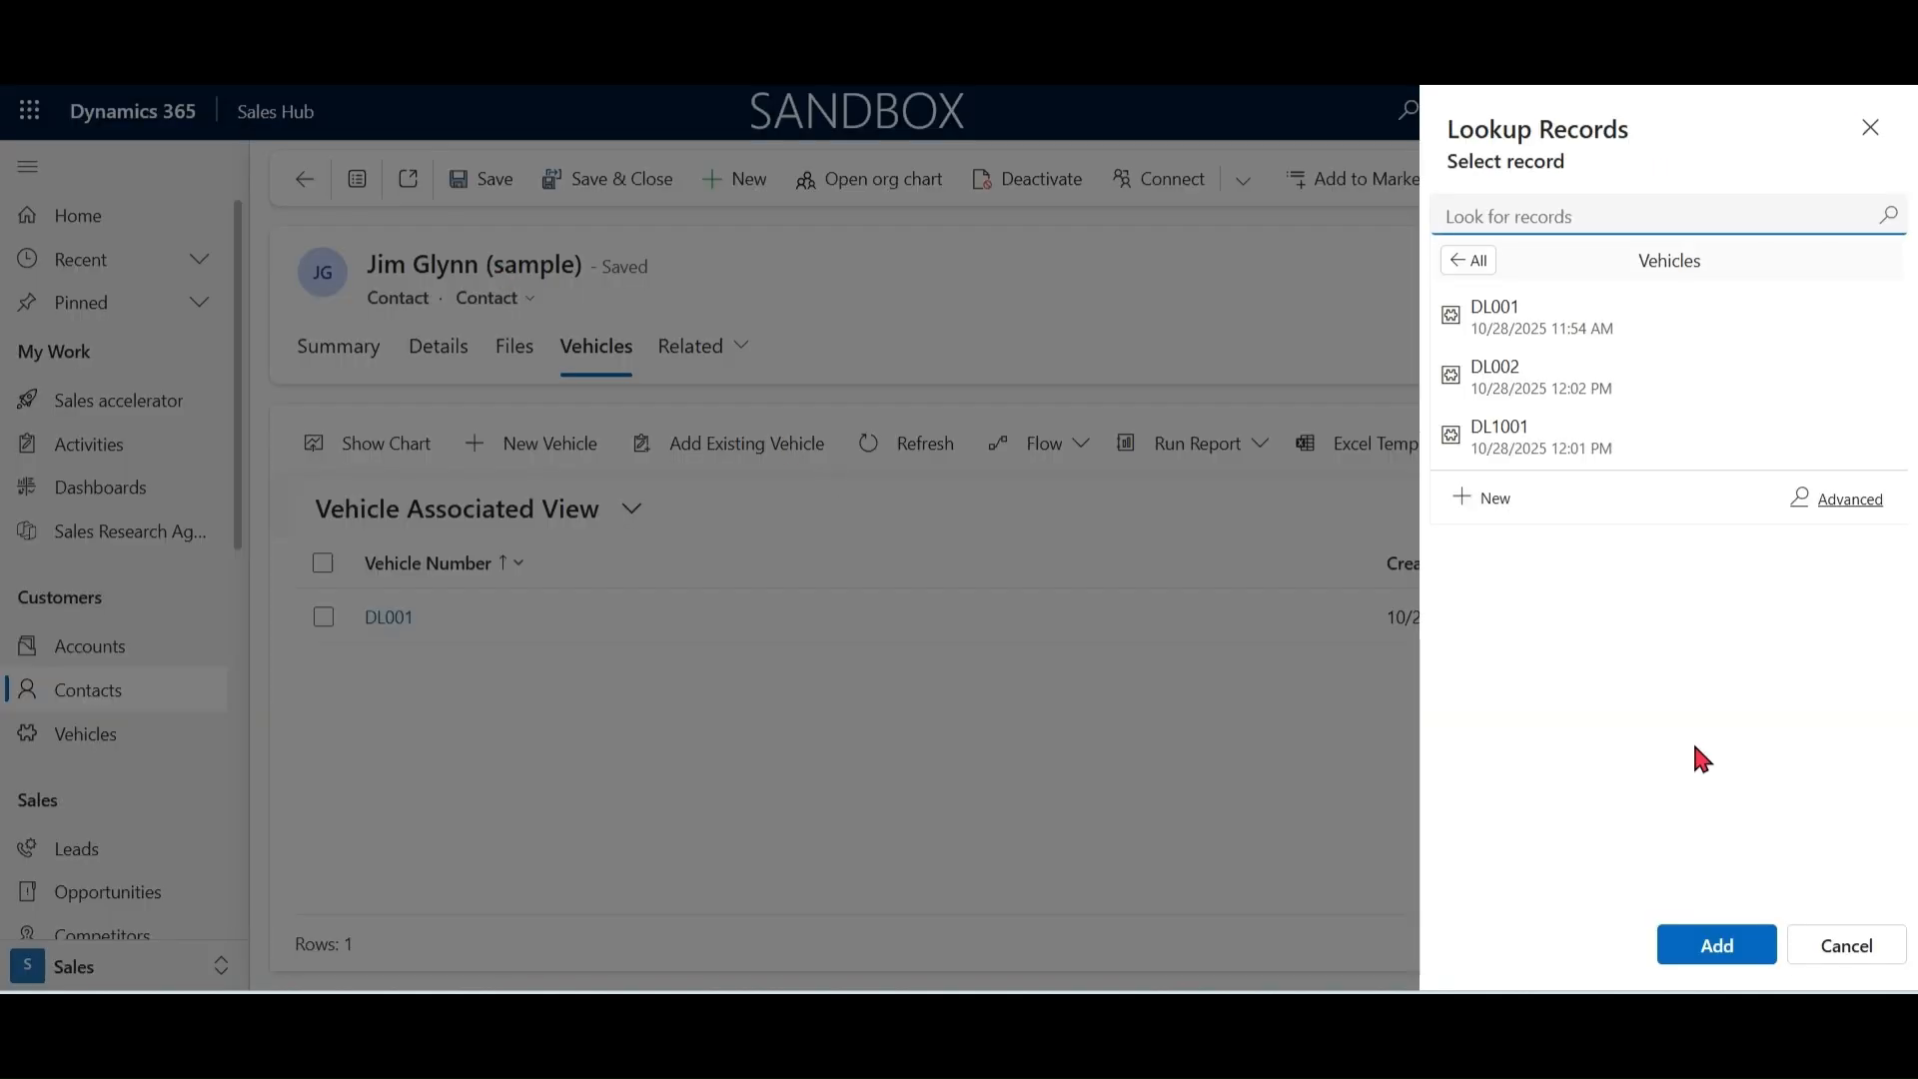
Step: Switch to Dynamics 365, reload the contact's related vehicles, and check the published lookup columns in the advanced vehicle lookup
left_click(1868, 954)
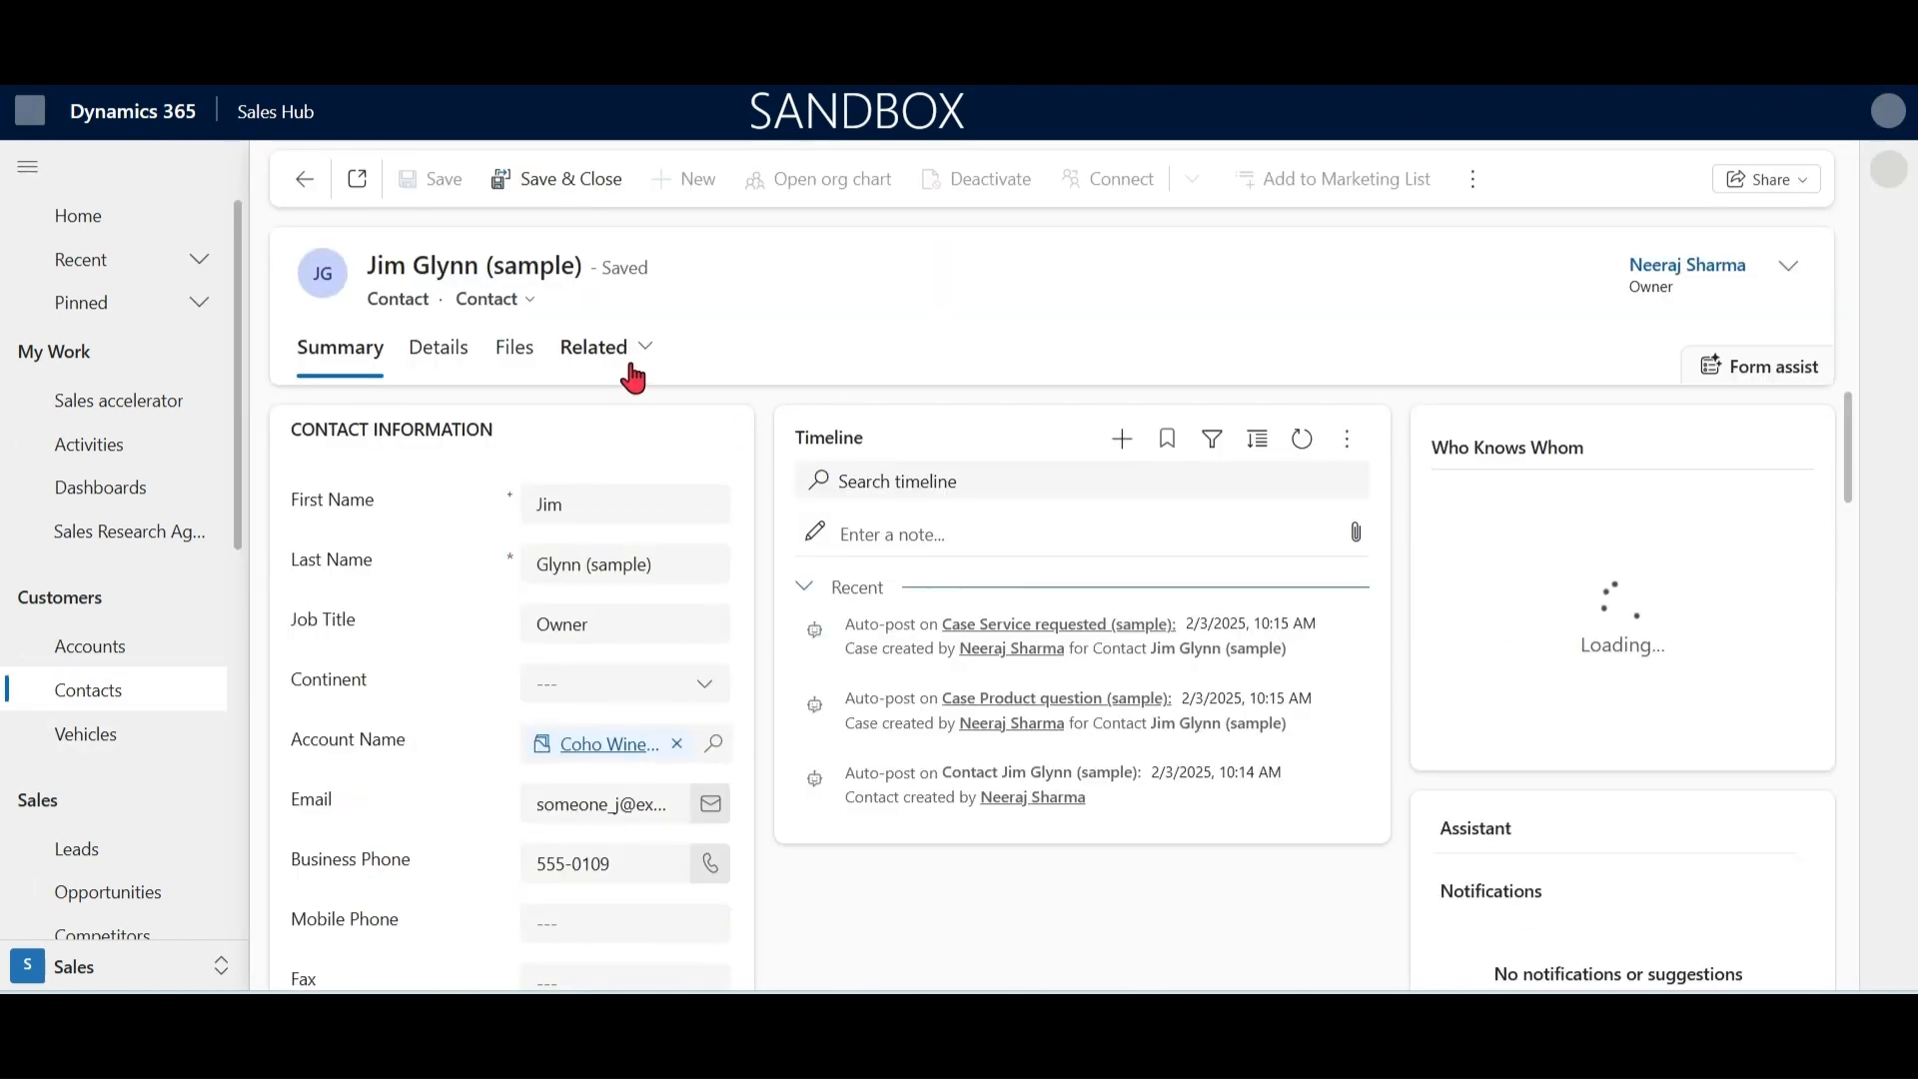
left_click(630, 360)
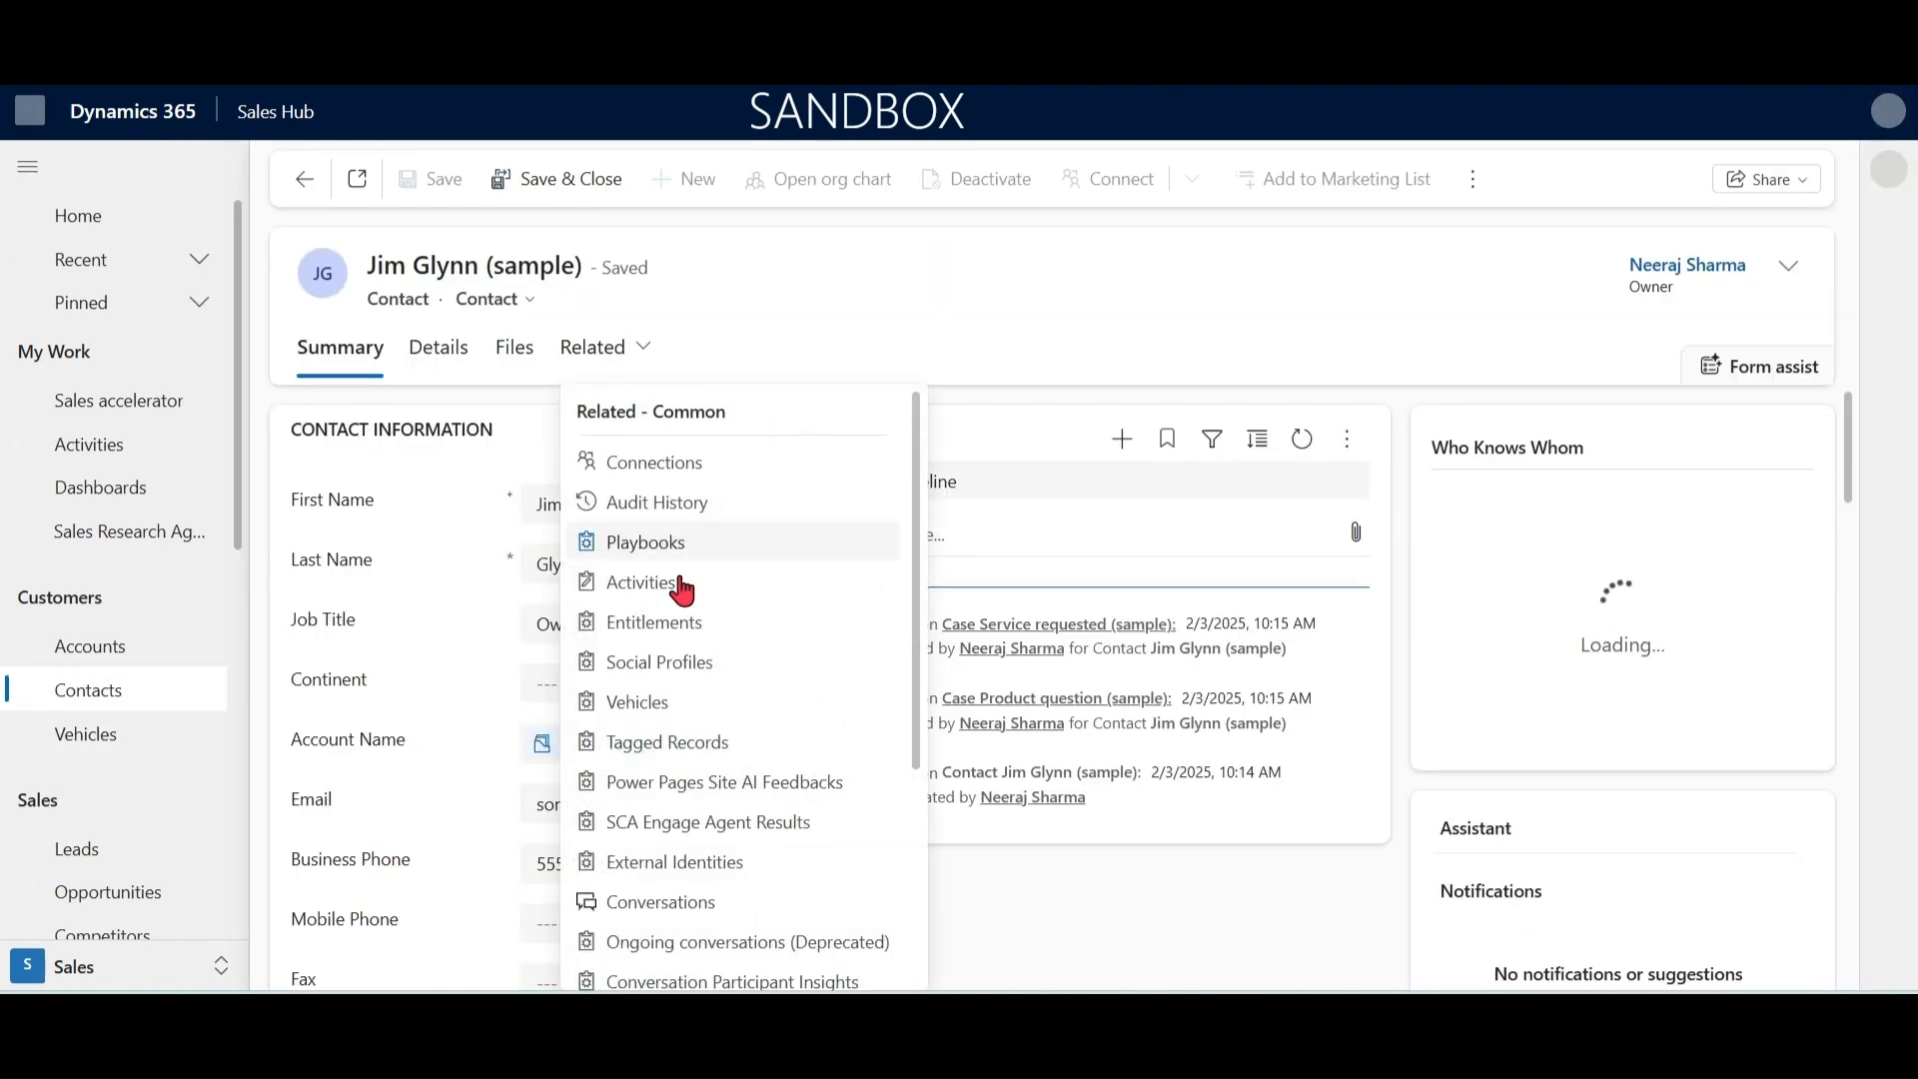
left_click(680, 711)
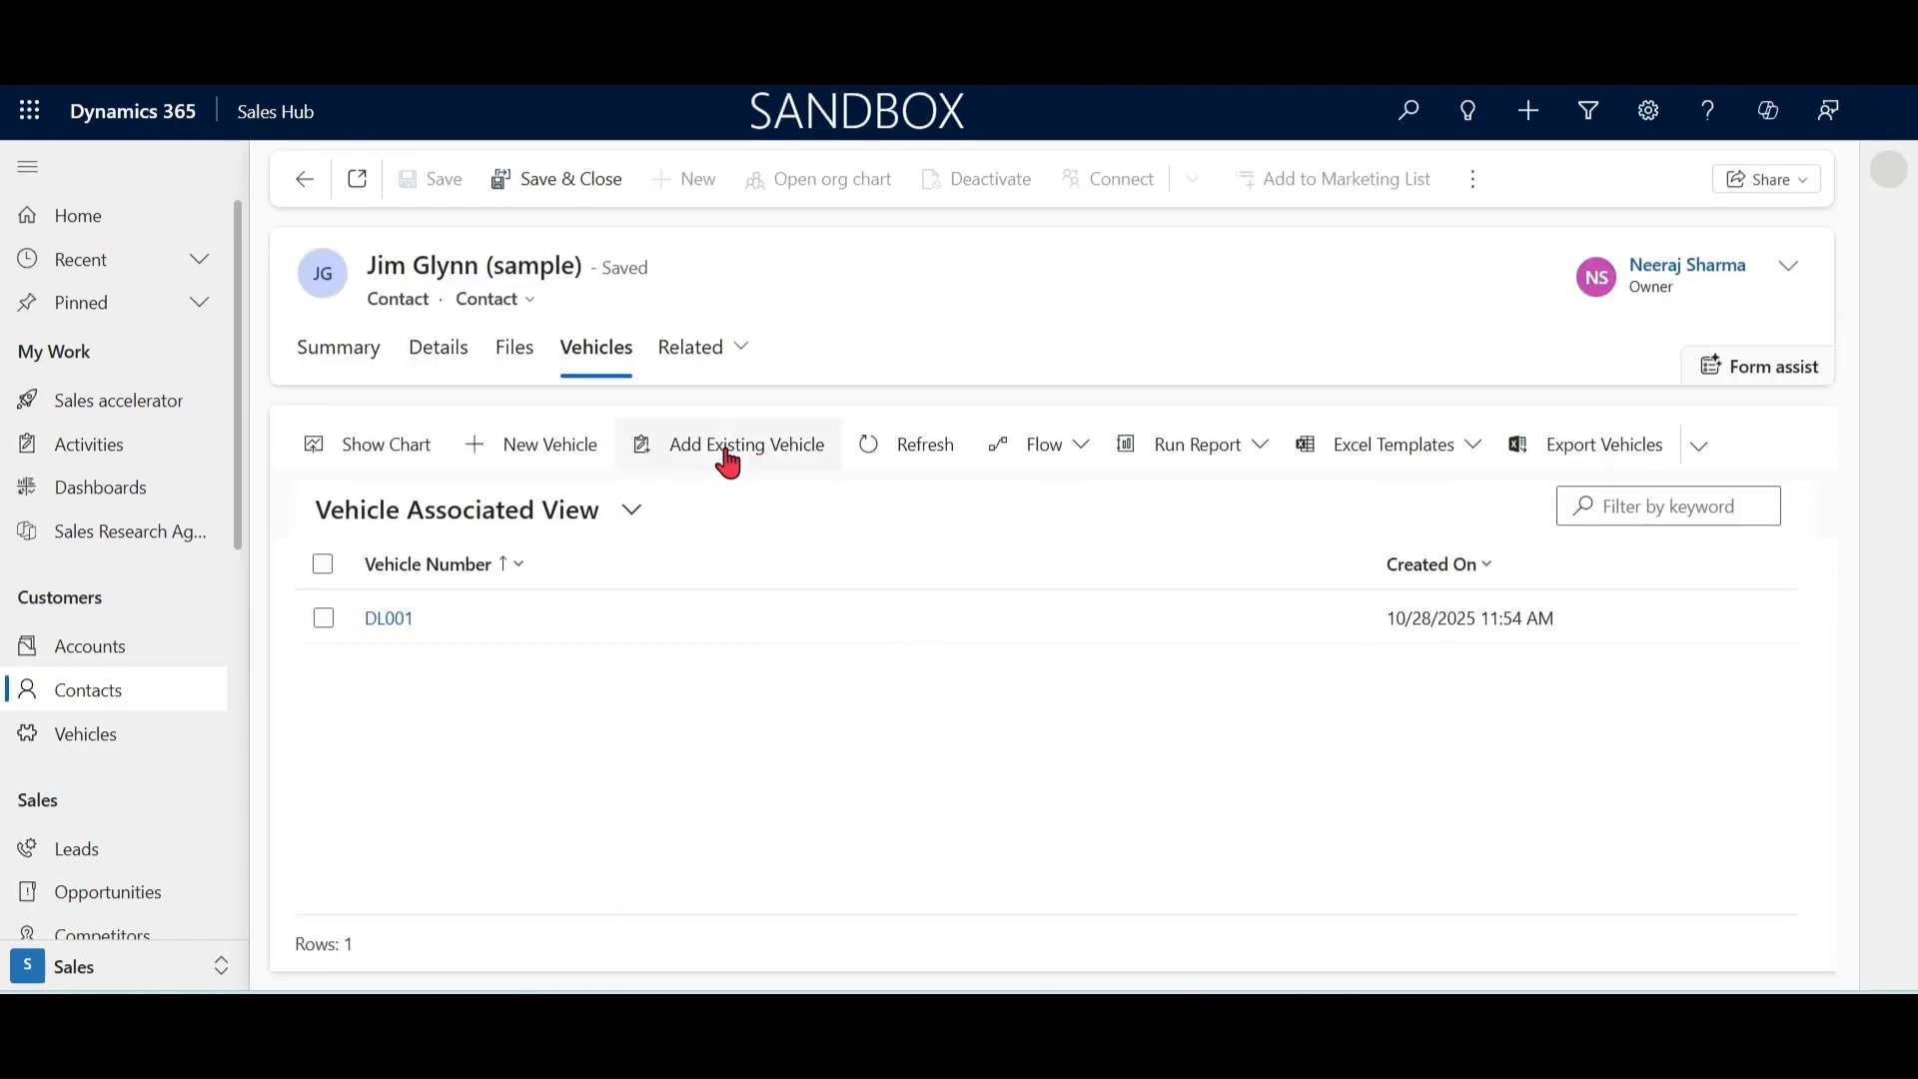
left_click(728, 461)
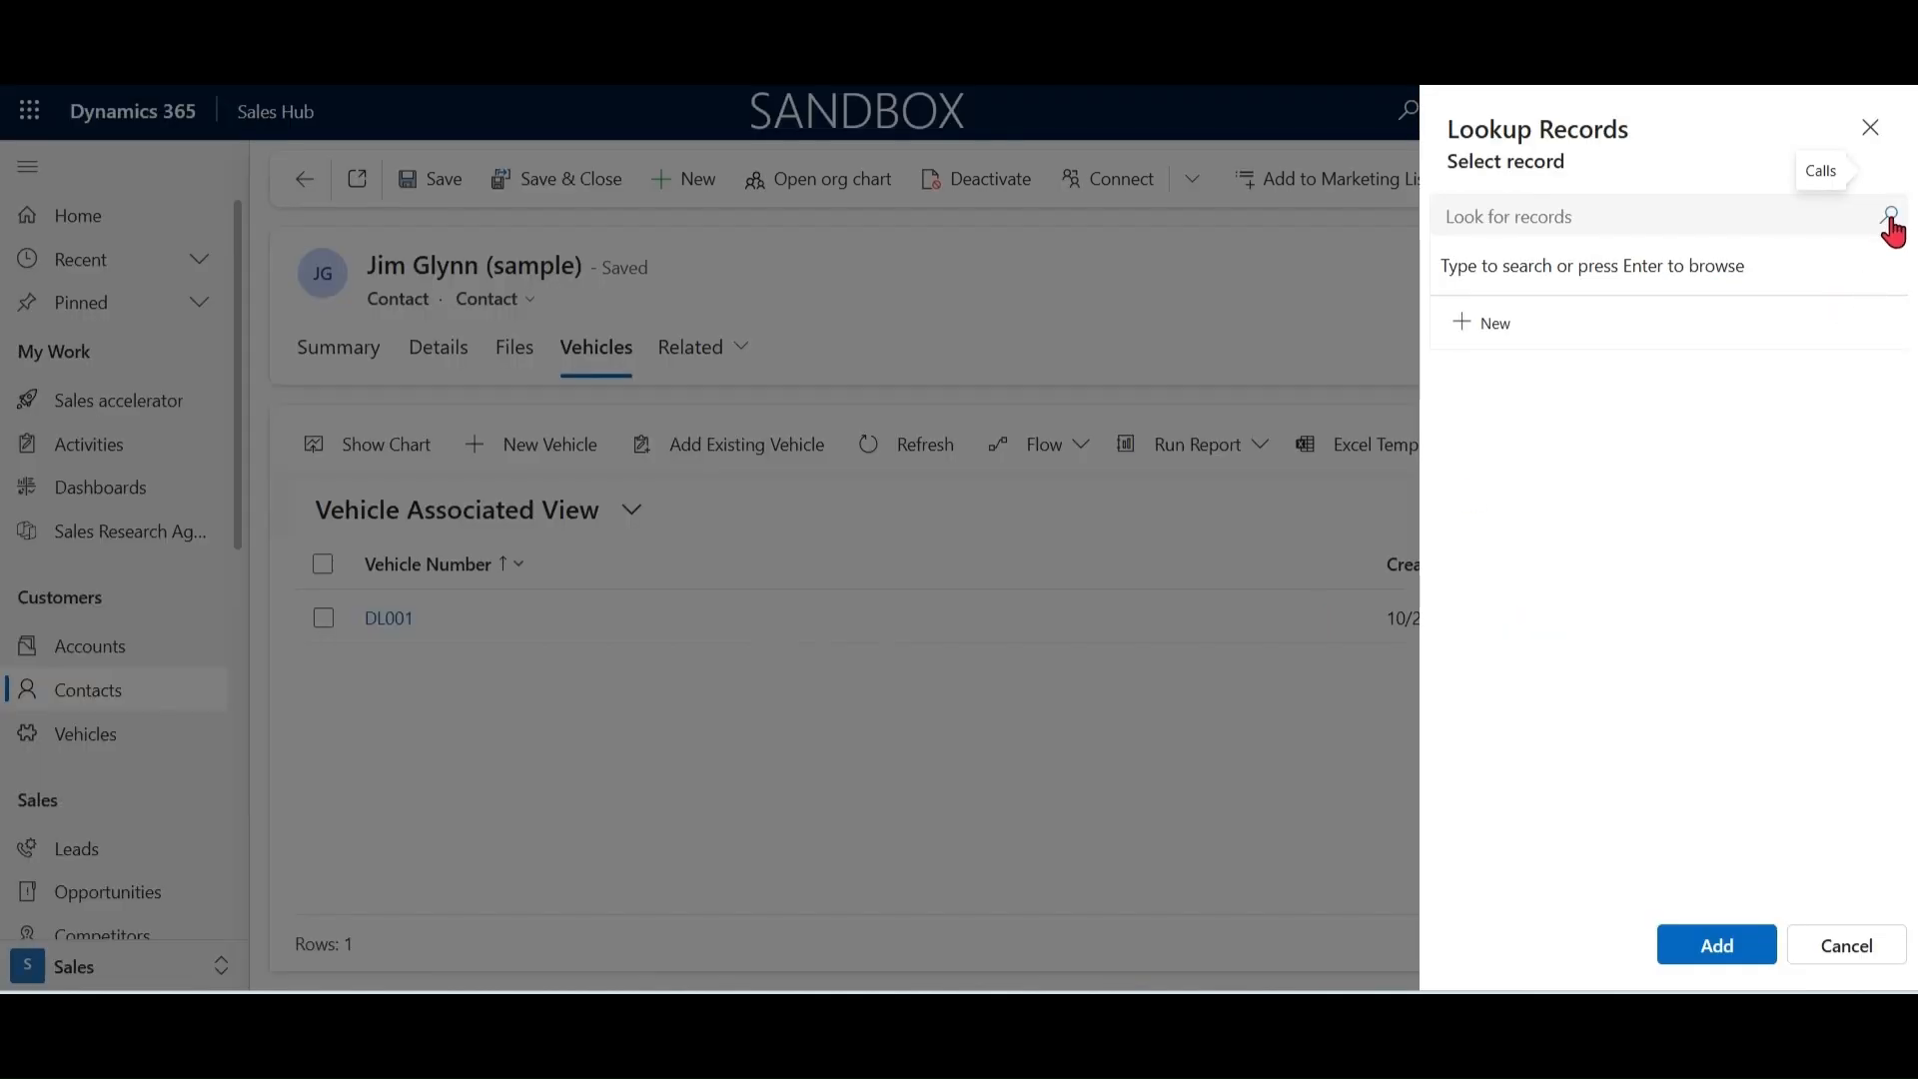
left_click(1891, 220)
left_click(1856, 501)
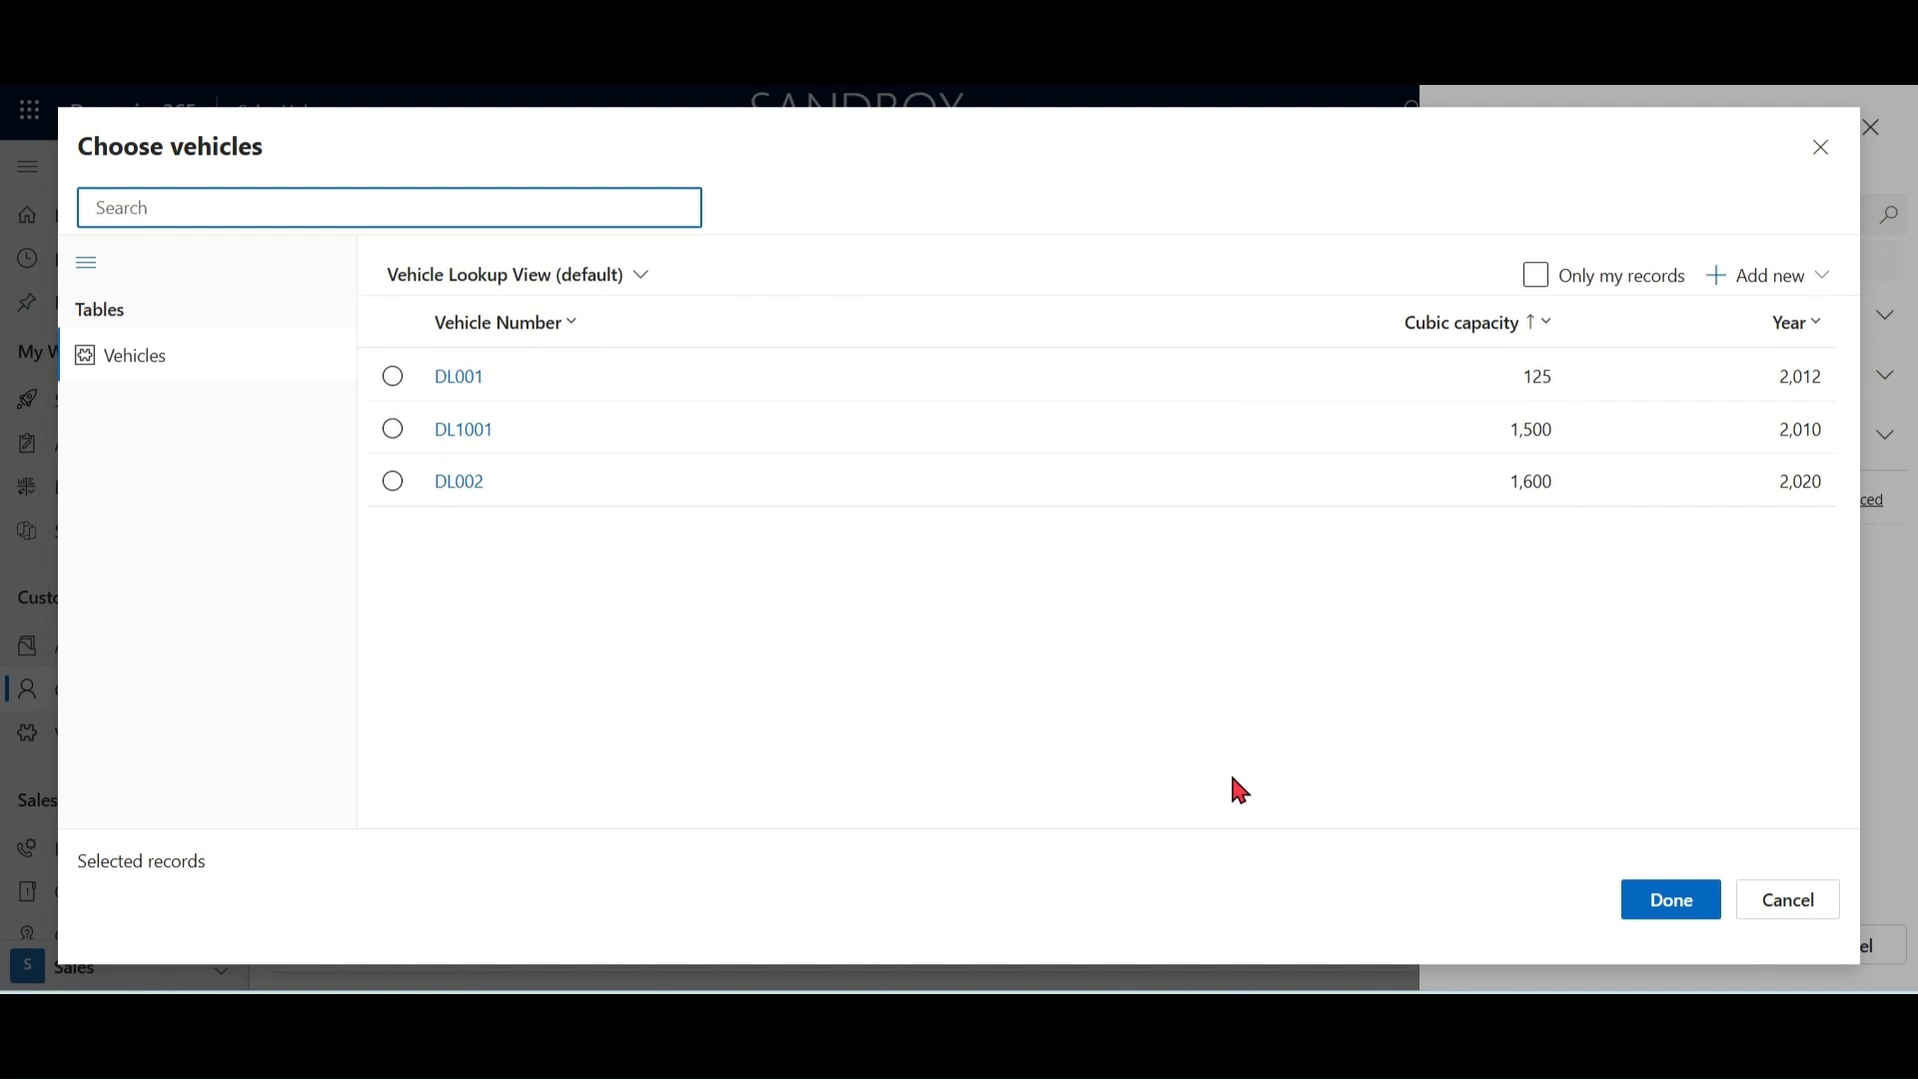
left_click(1806, 911)
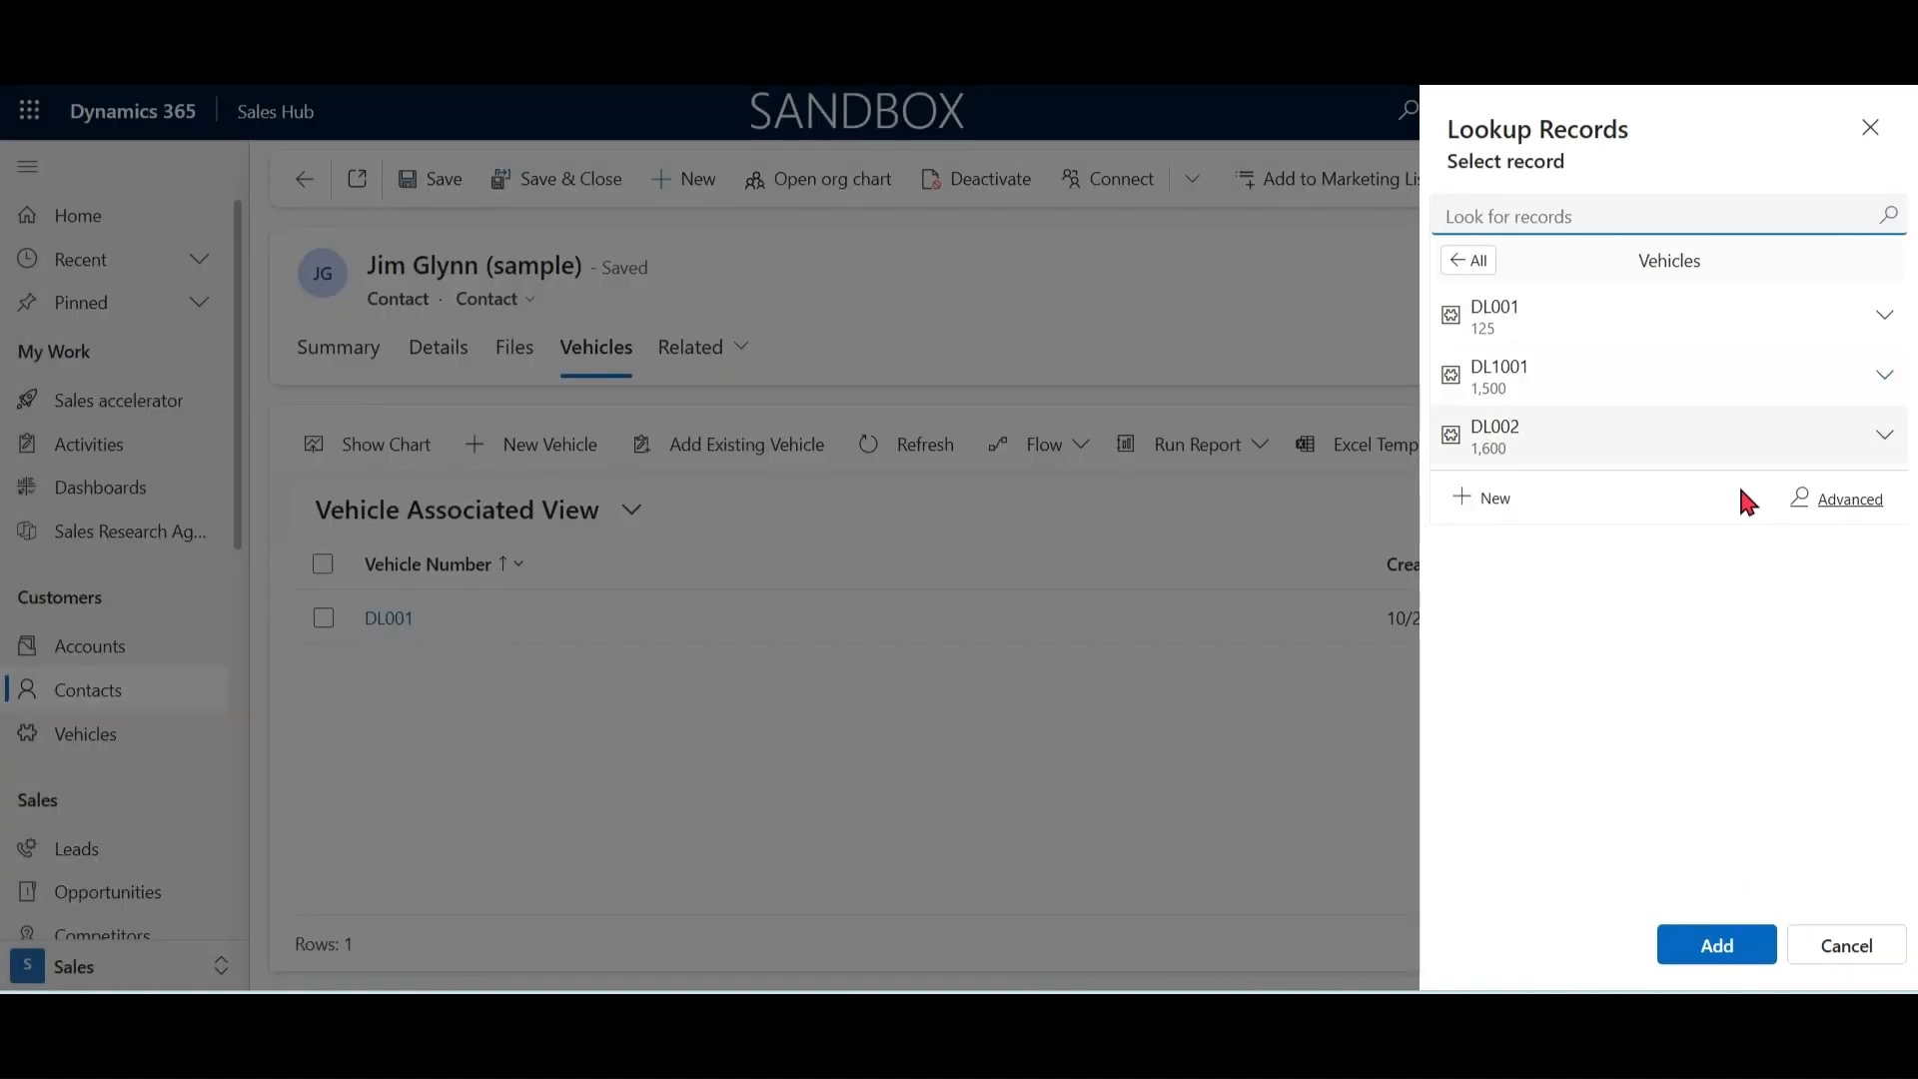
Step: Add existing vehicle DL001 to the contact, and switch to Power Apps to leave the Vehicle Lookup View editor
left_click(1609, 318)
left_click(1716, 946)
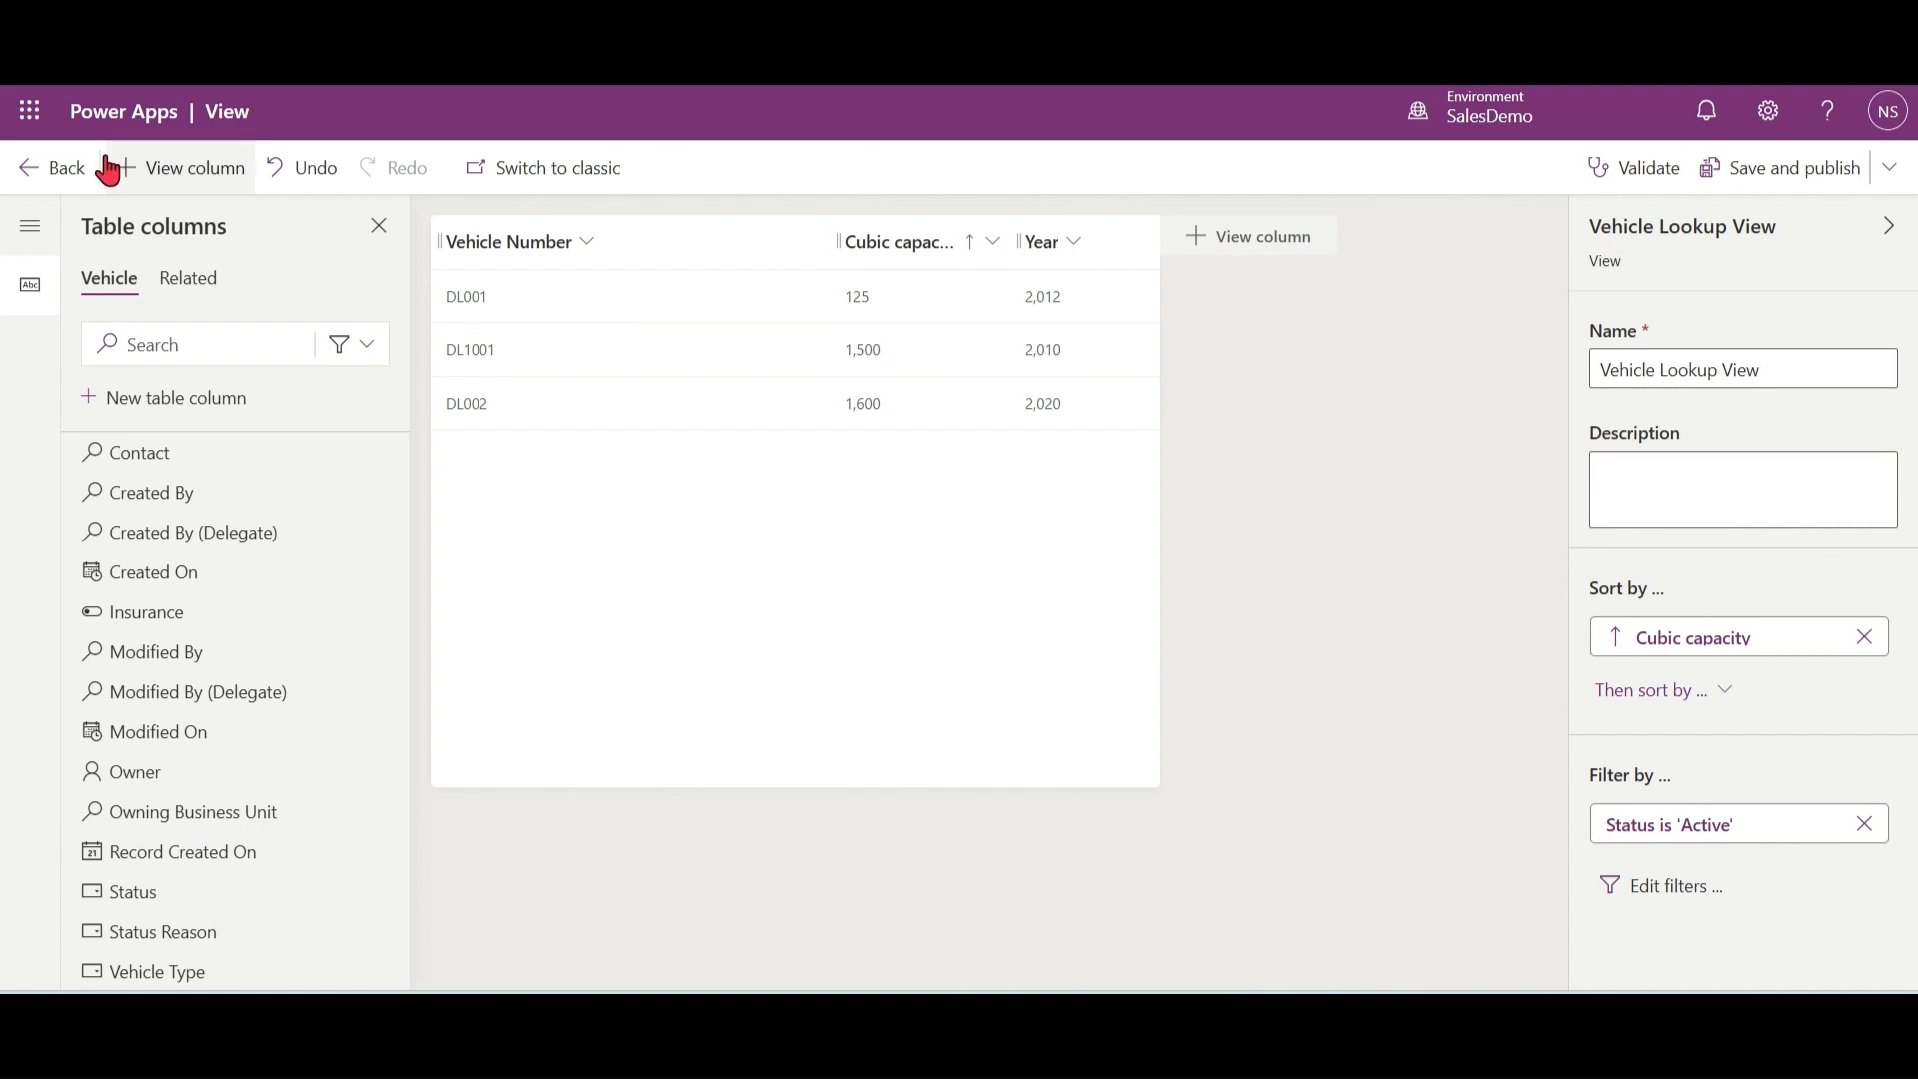
left_click(28, 175)
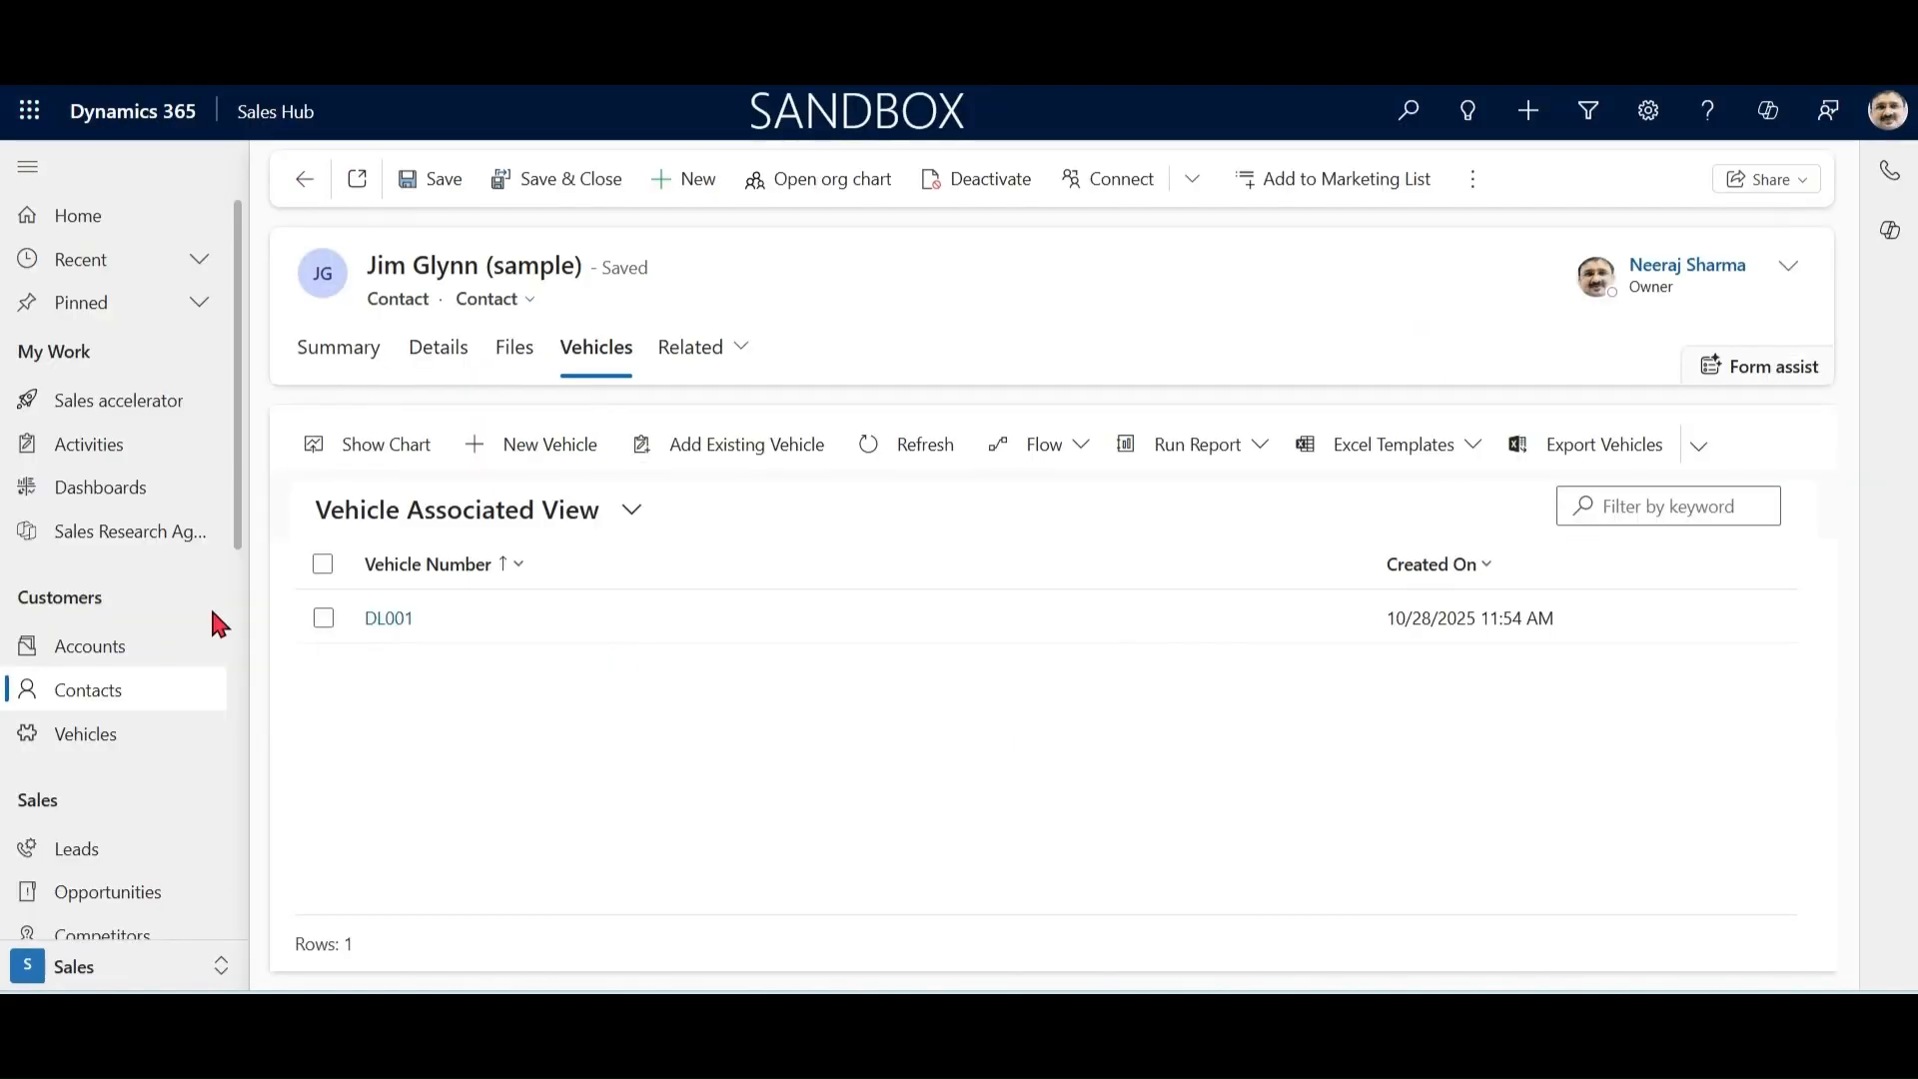
Step: Return to Dynamics 365, display the Active Vehicles view and search it for dl002
left_click(76, 658)
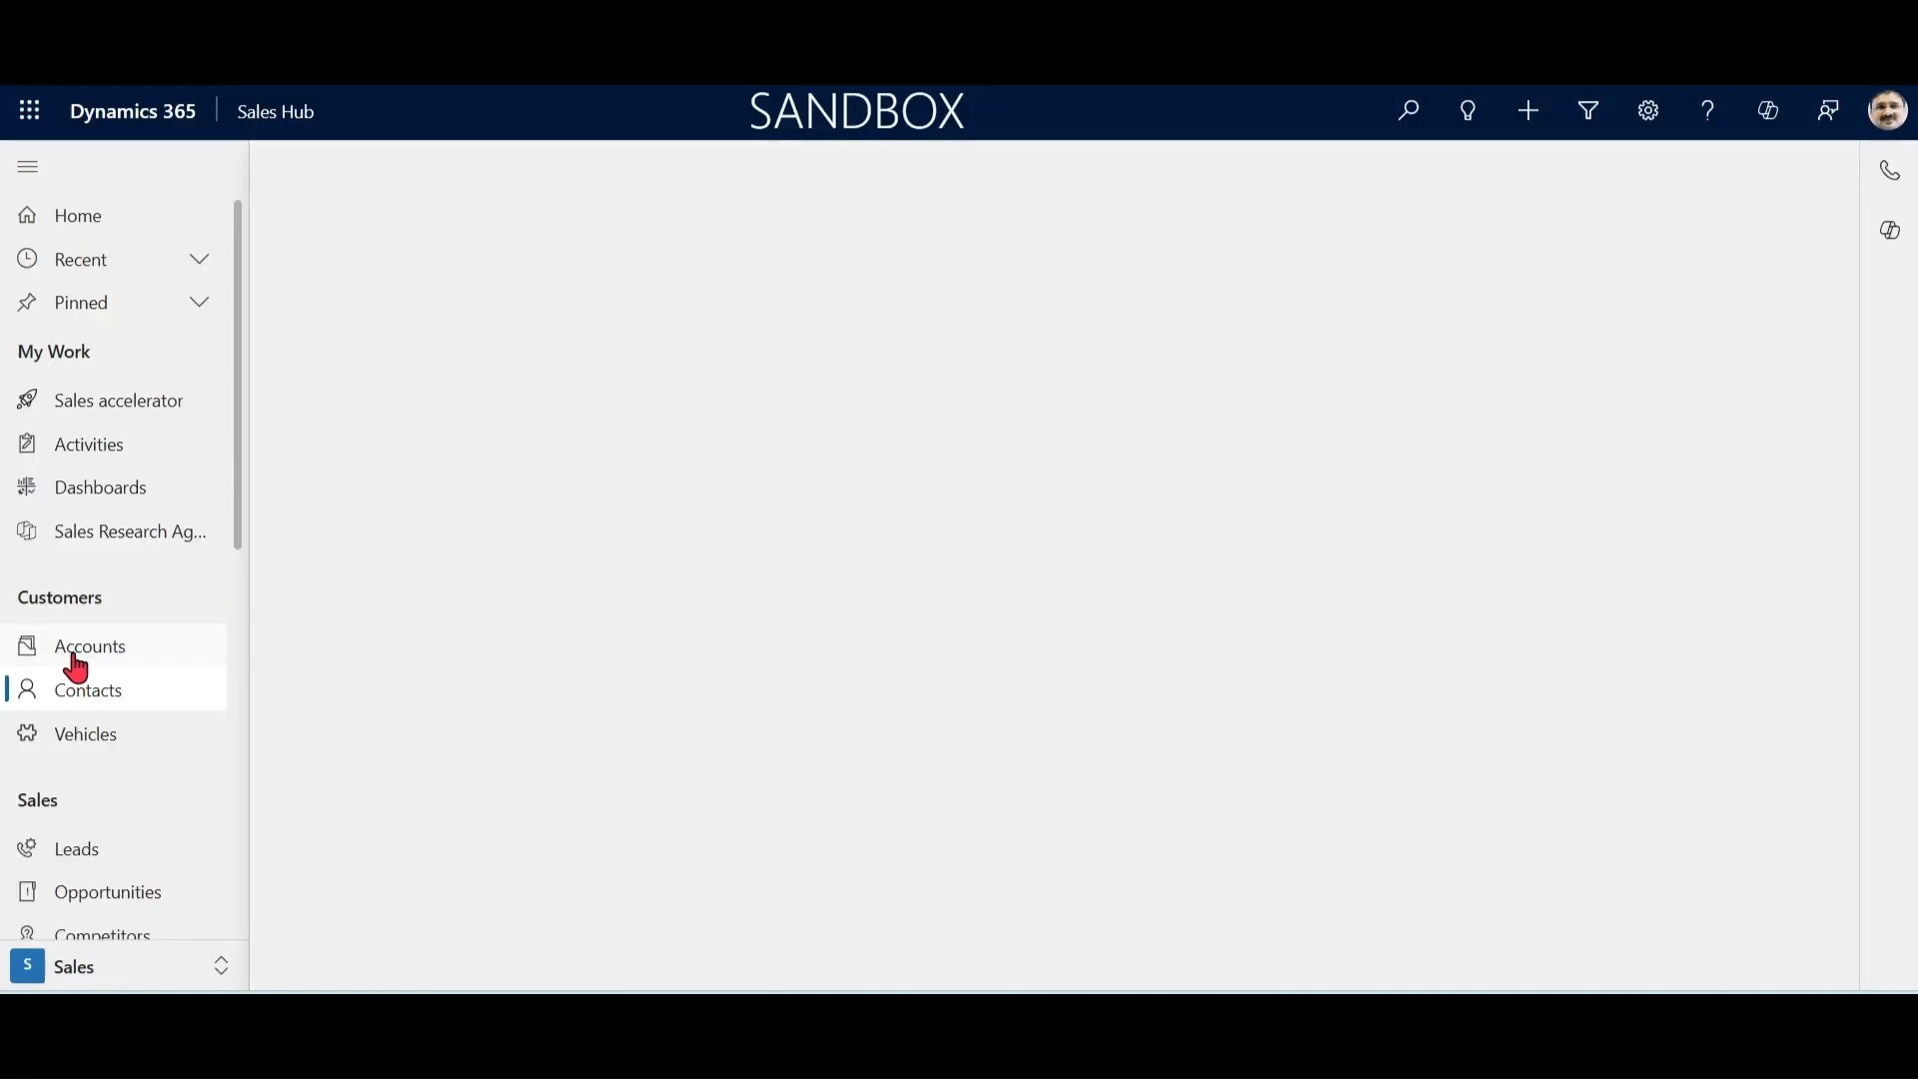
left_click(80, 739)
left_click(557, 243)
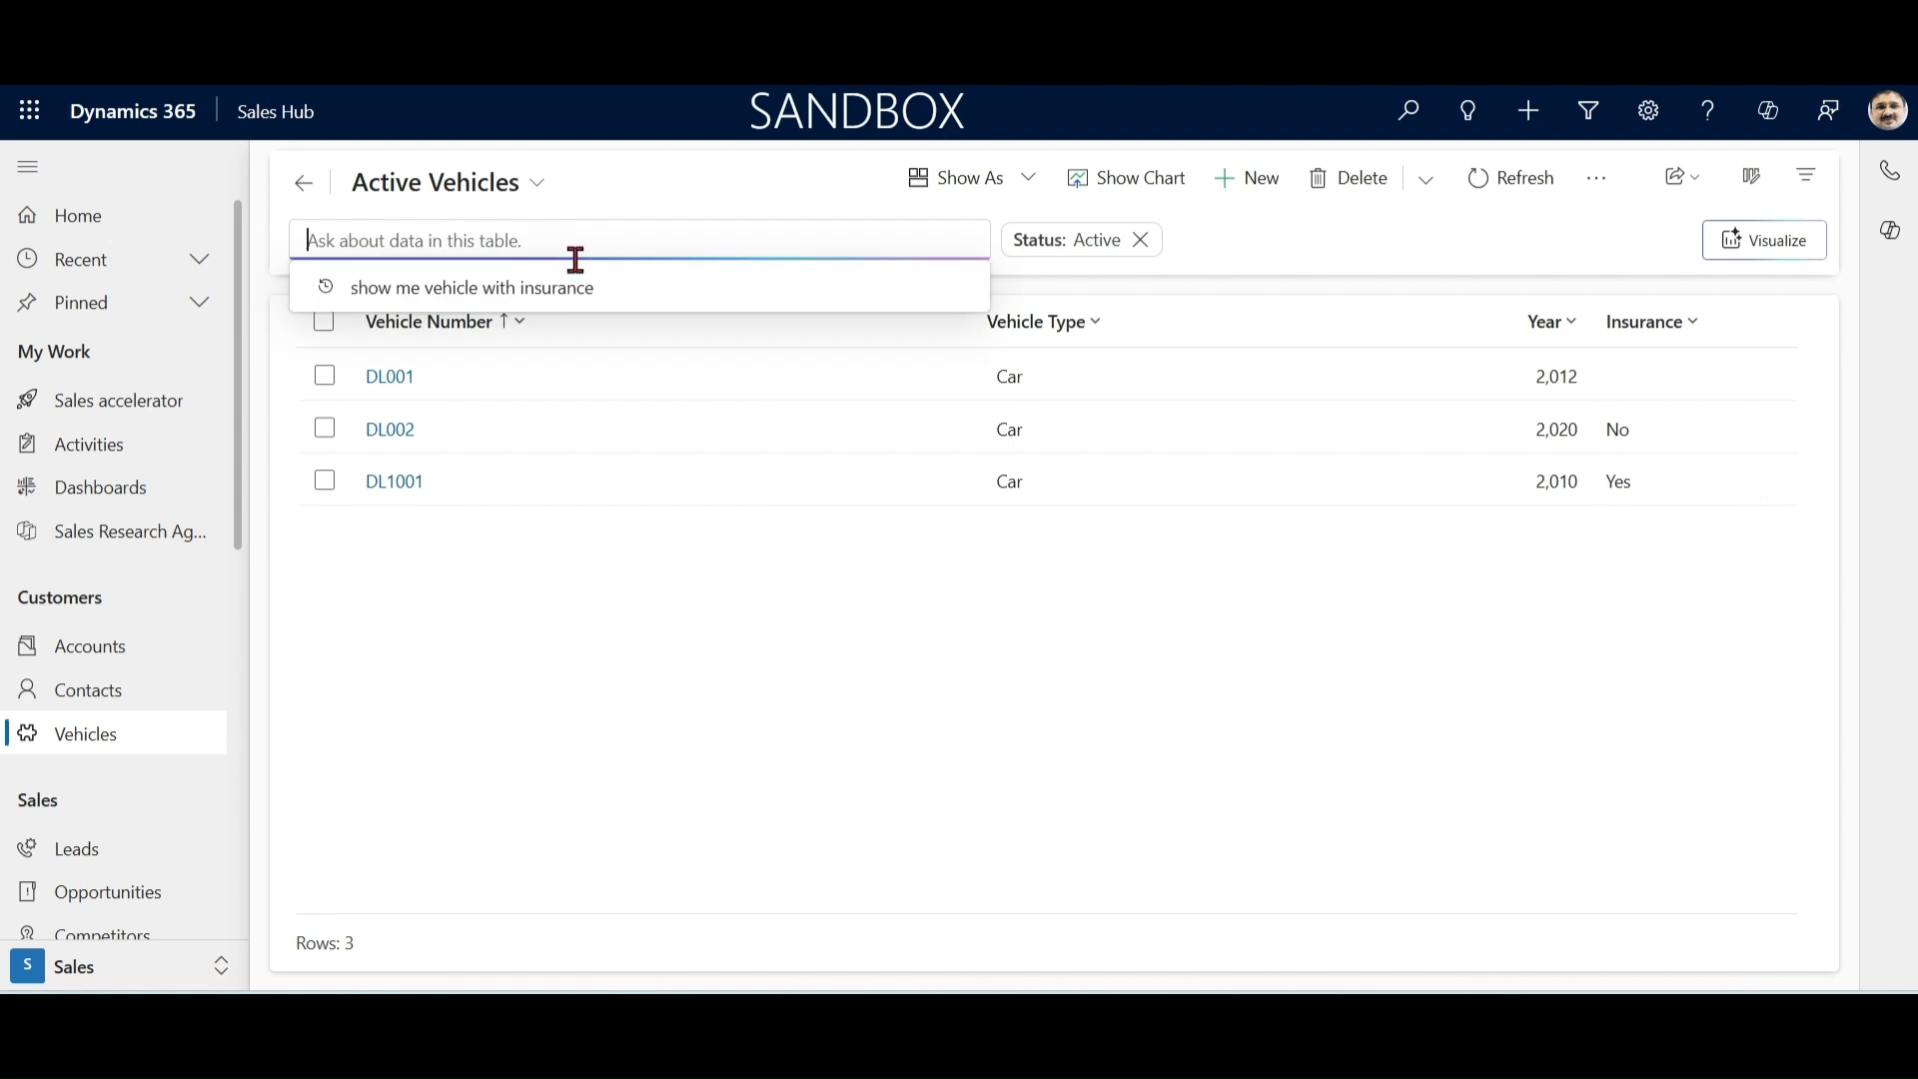
type("d")
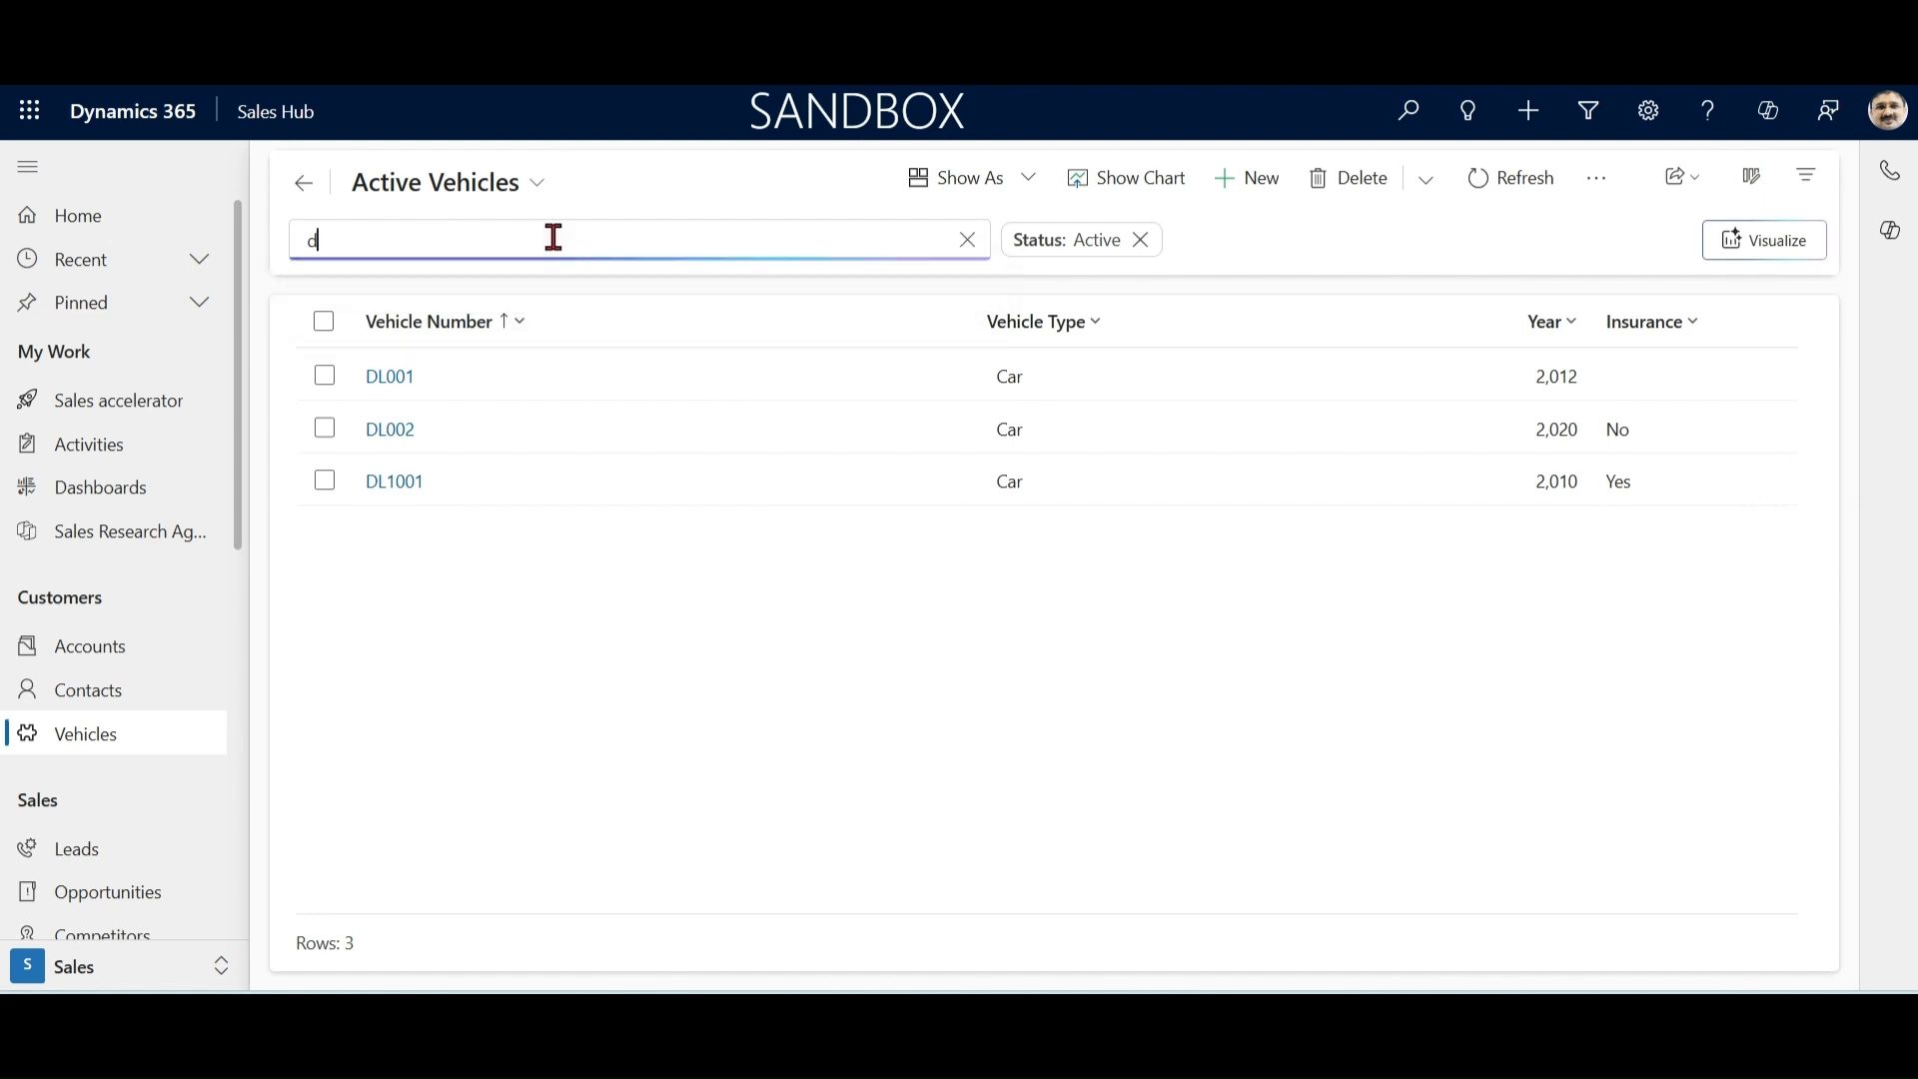
type("l002")
key("Return")
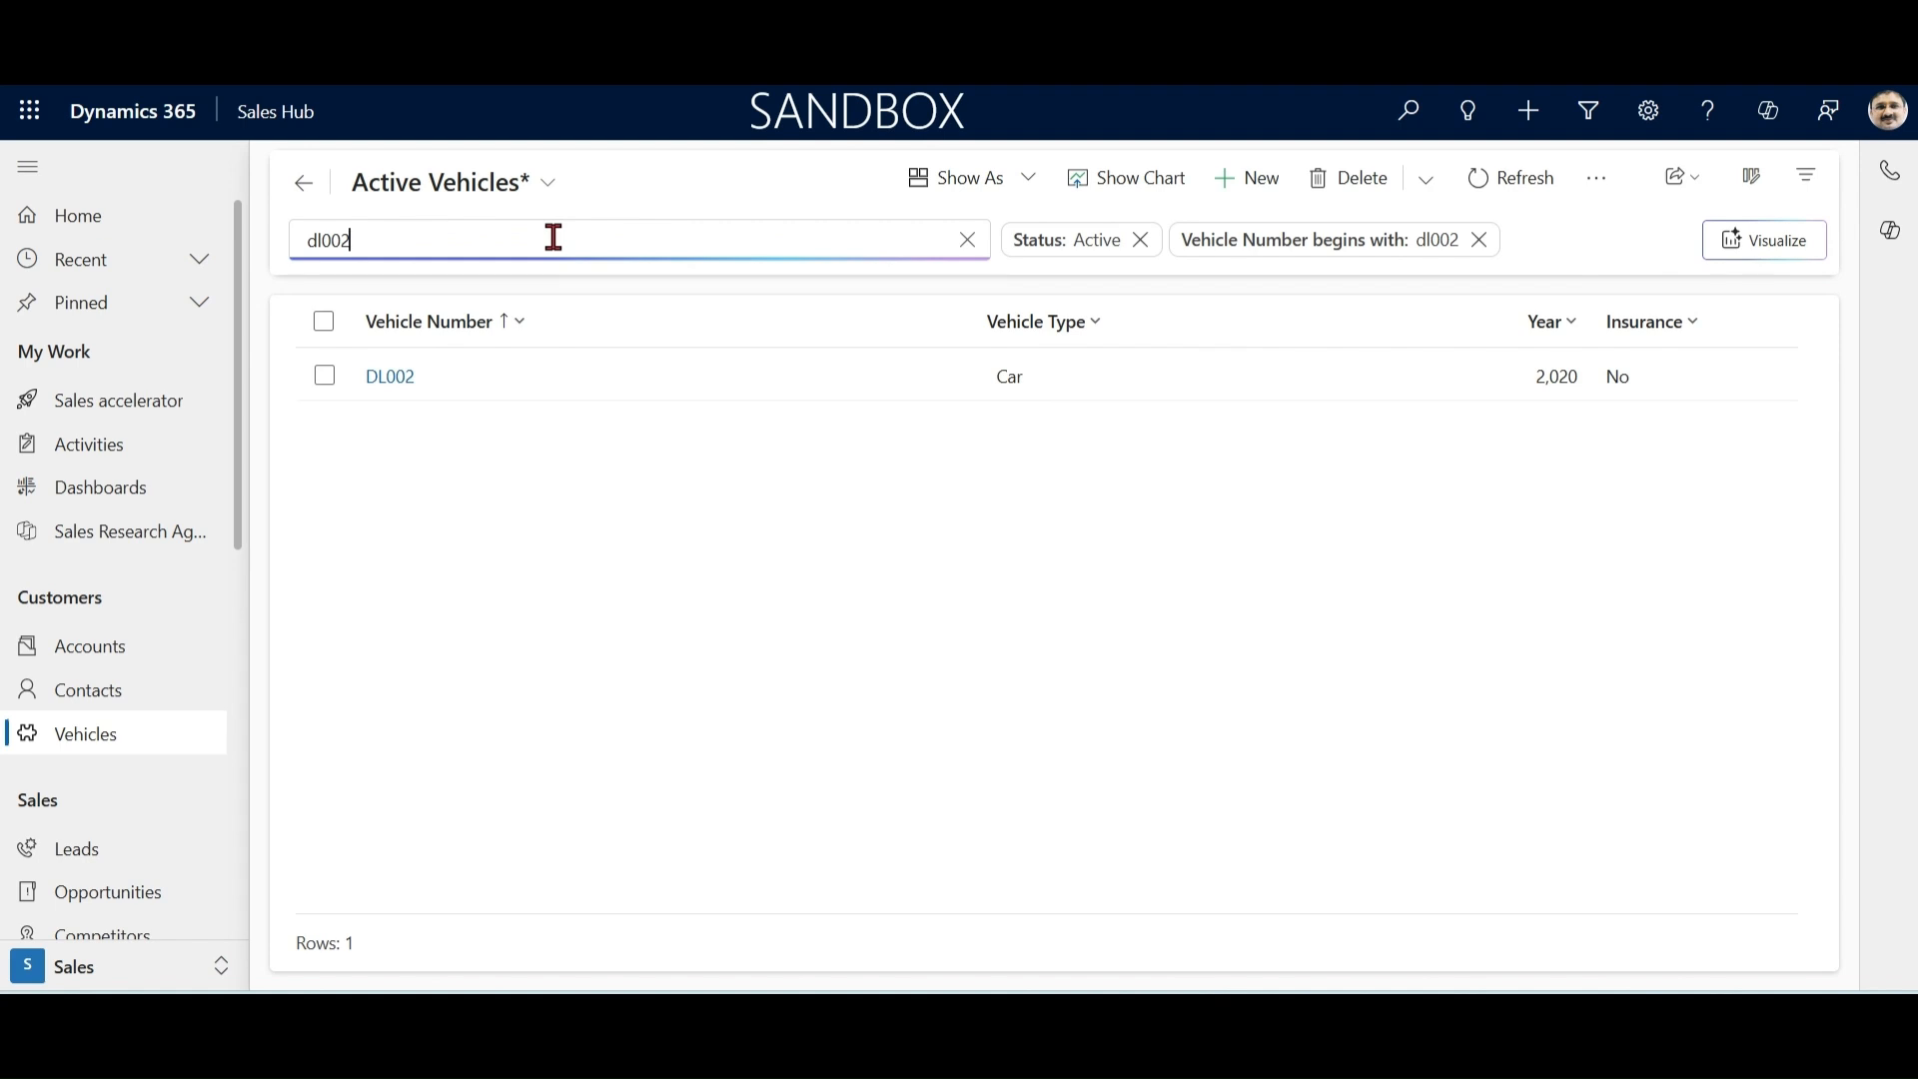
Step: Clear the dl002 search text and remove the Vehicle Number filter from Active Vehicles
double_click(554, 237)
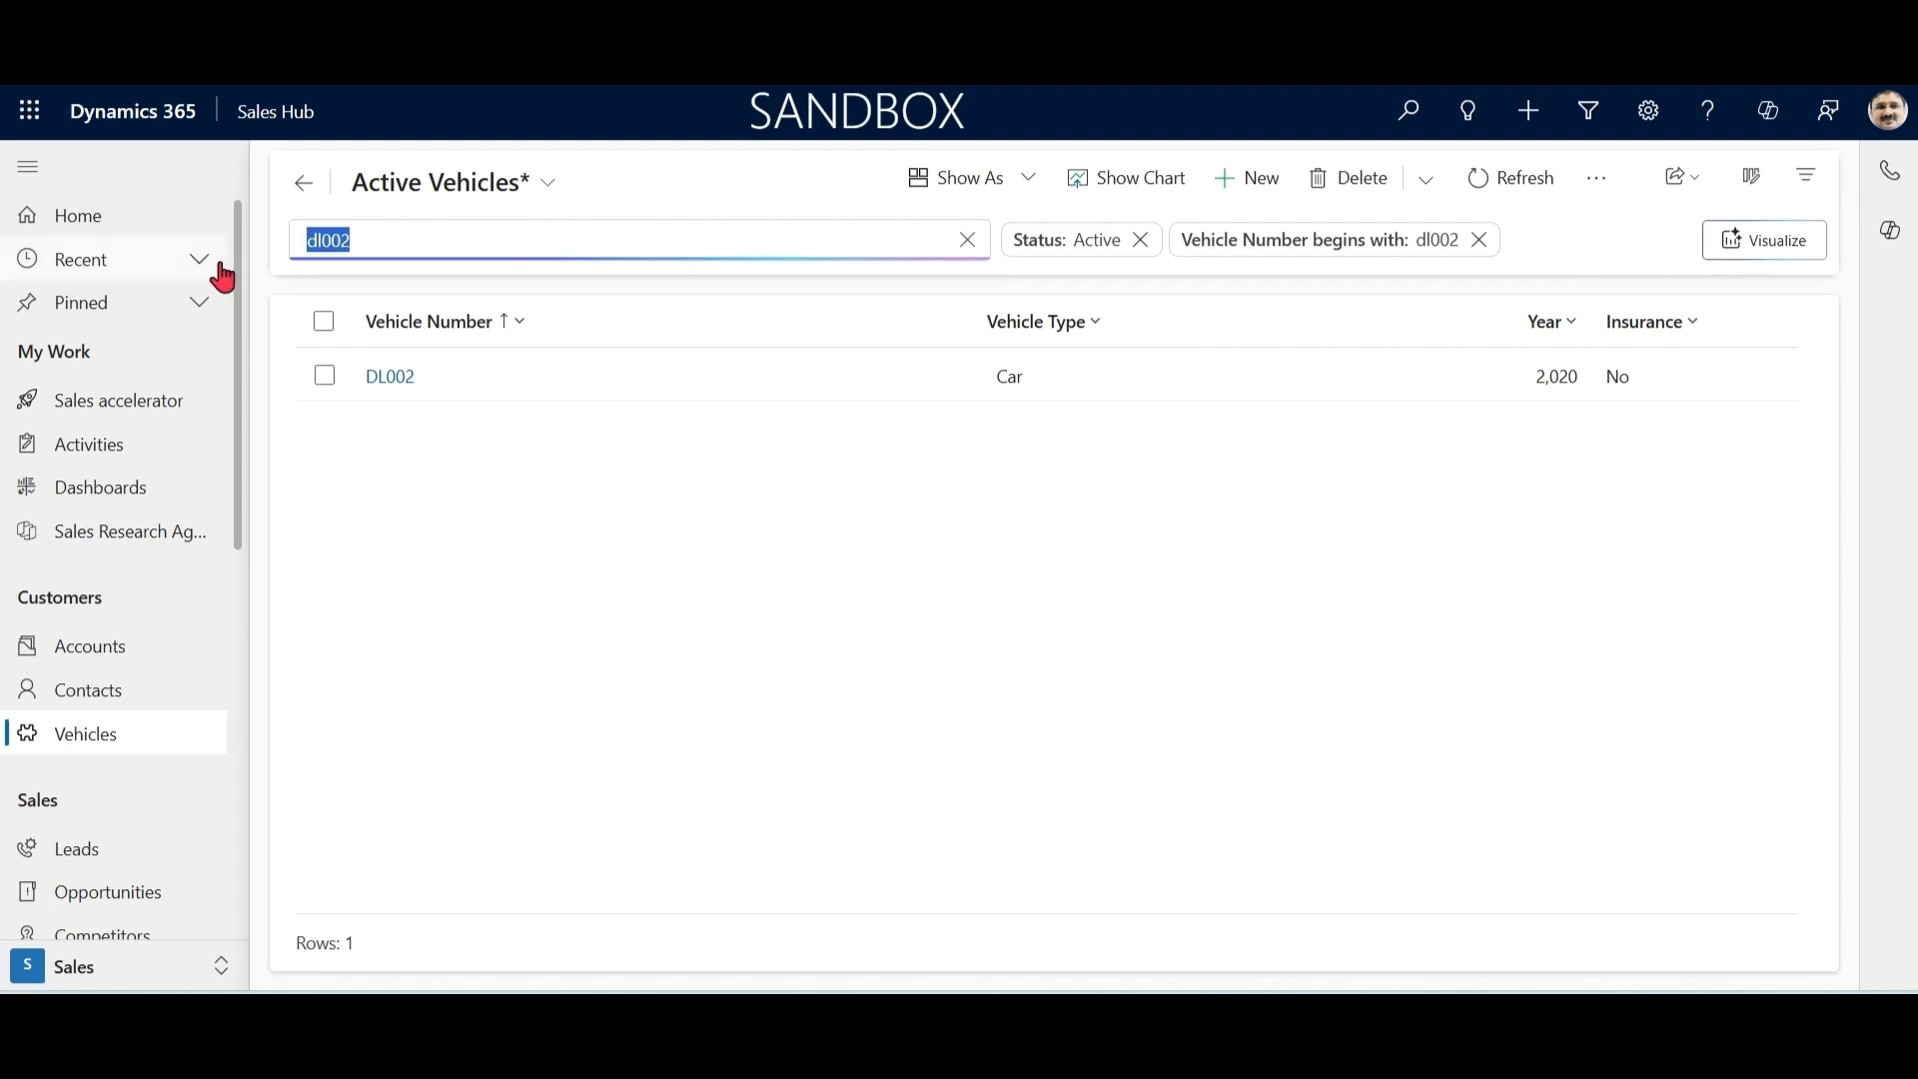
key("BackSpace")
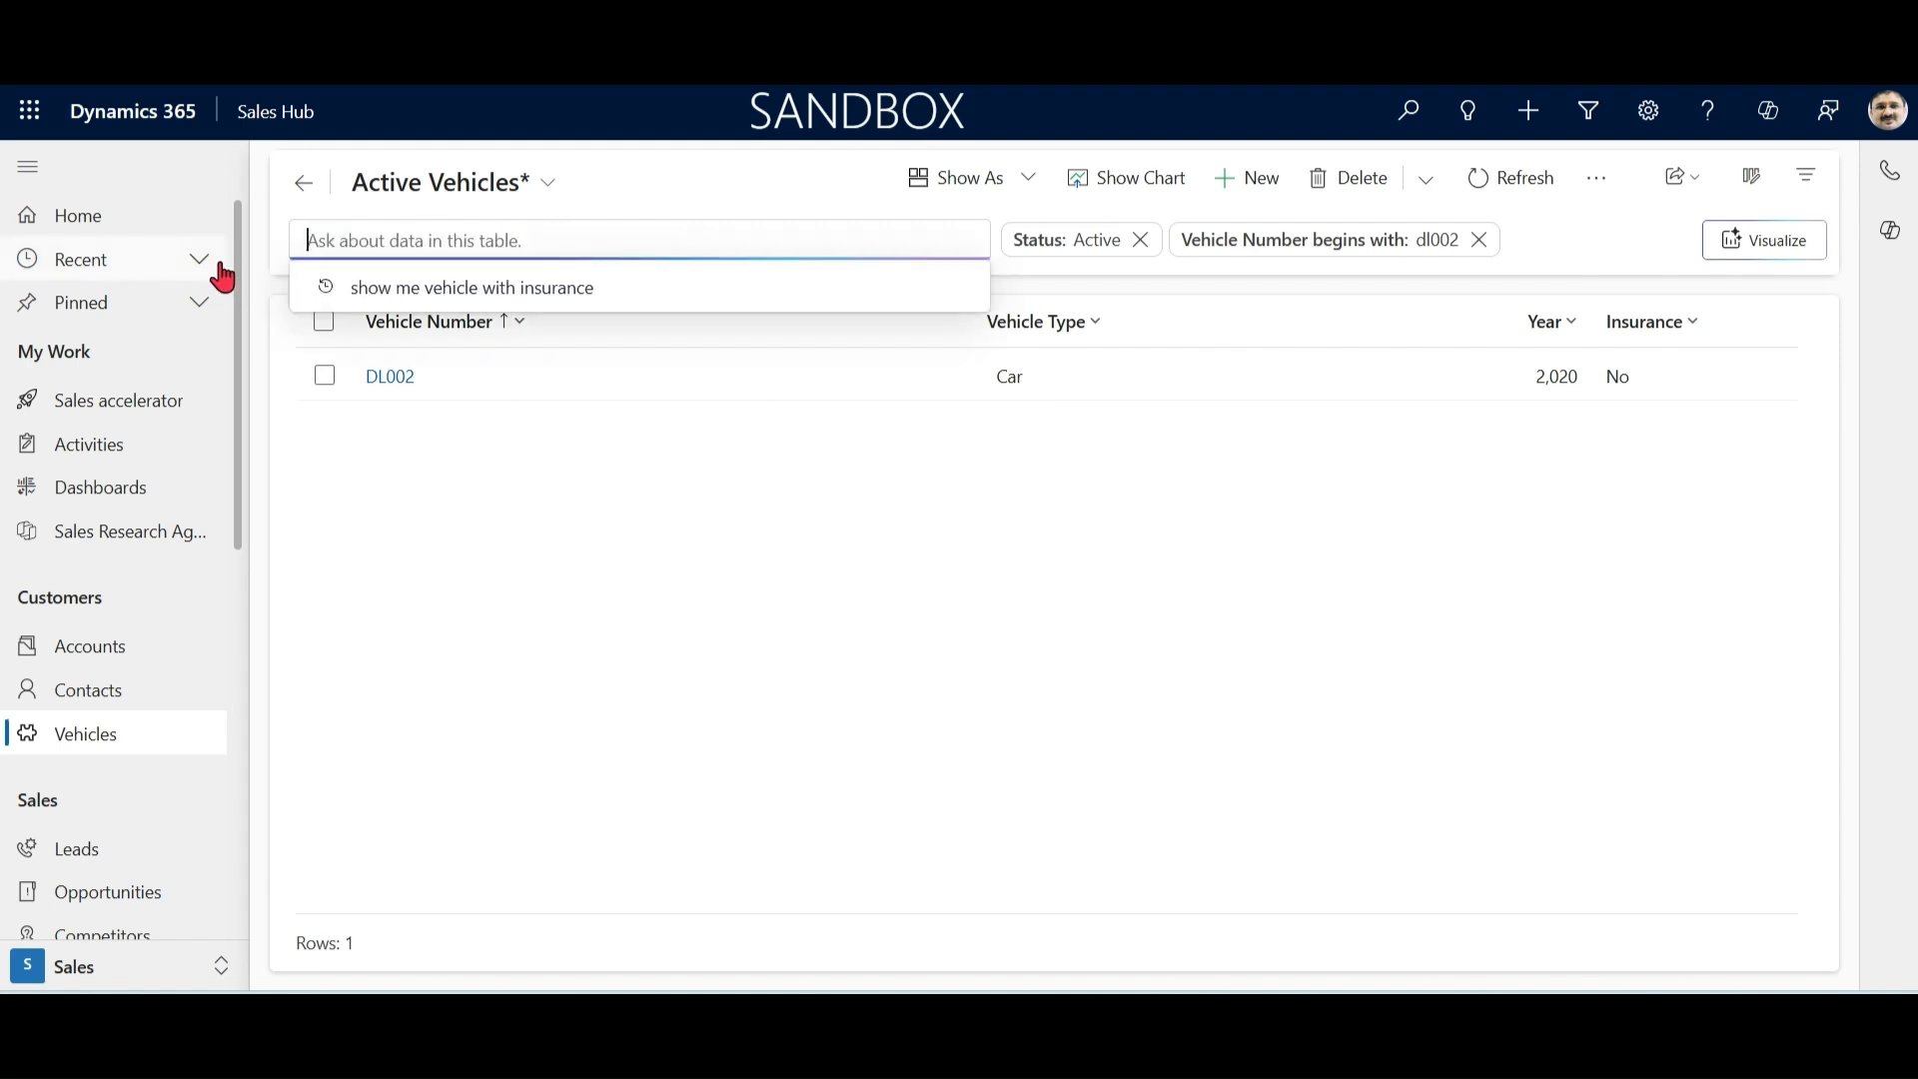
left_click(1479, 240)
left_click(546, 236)
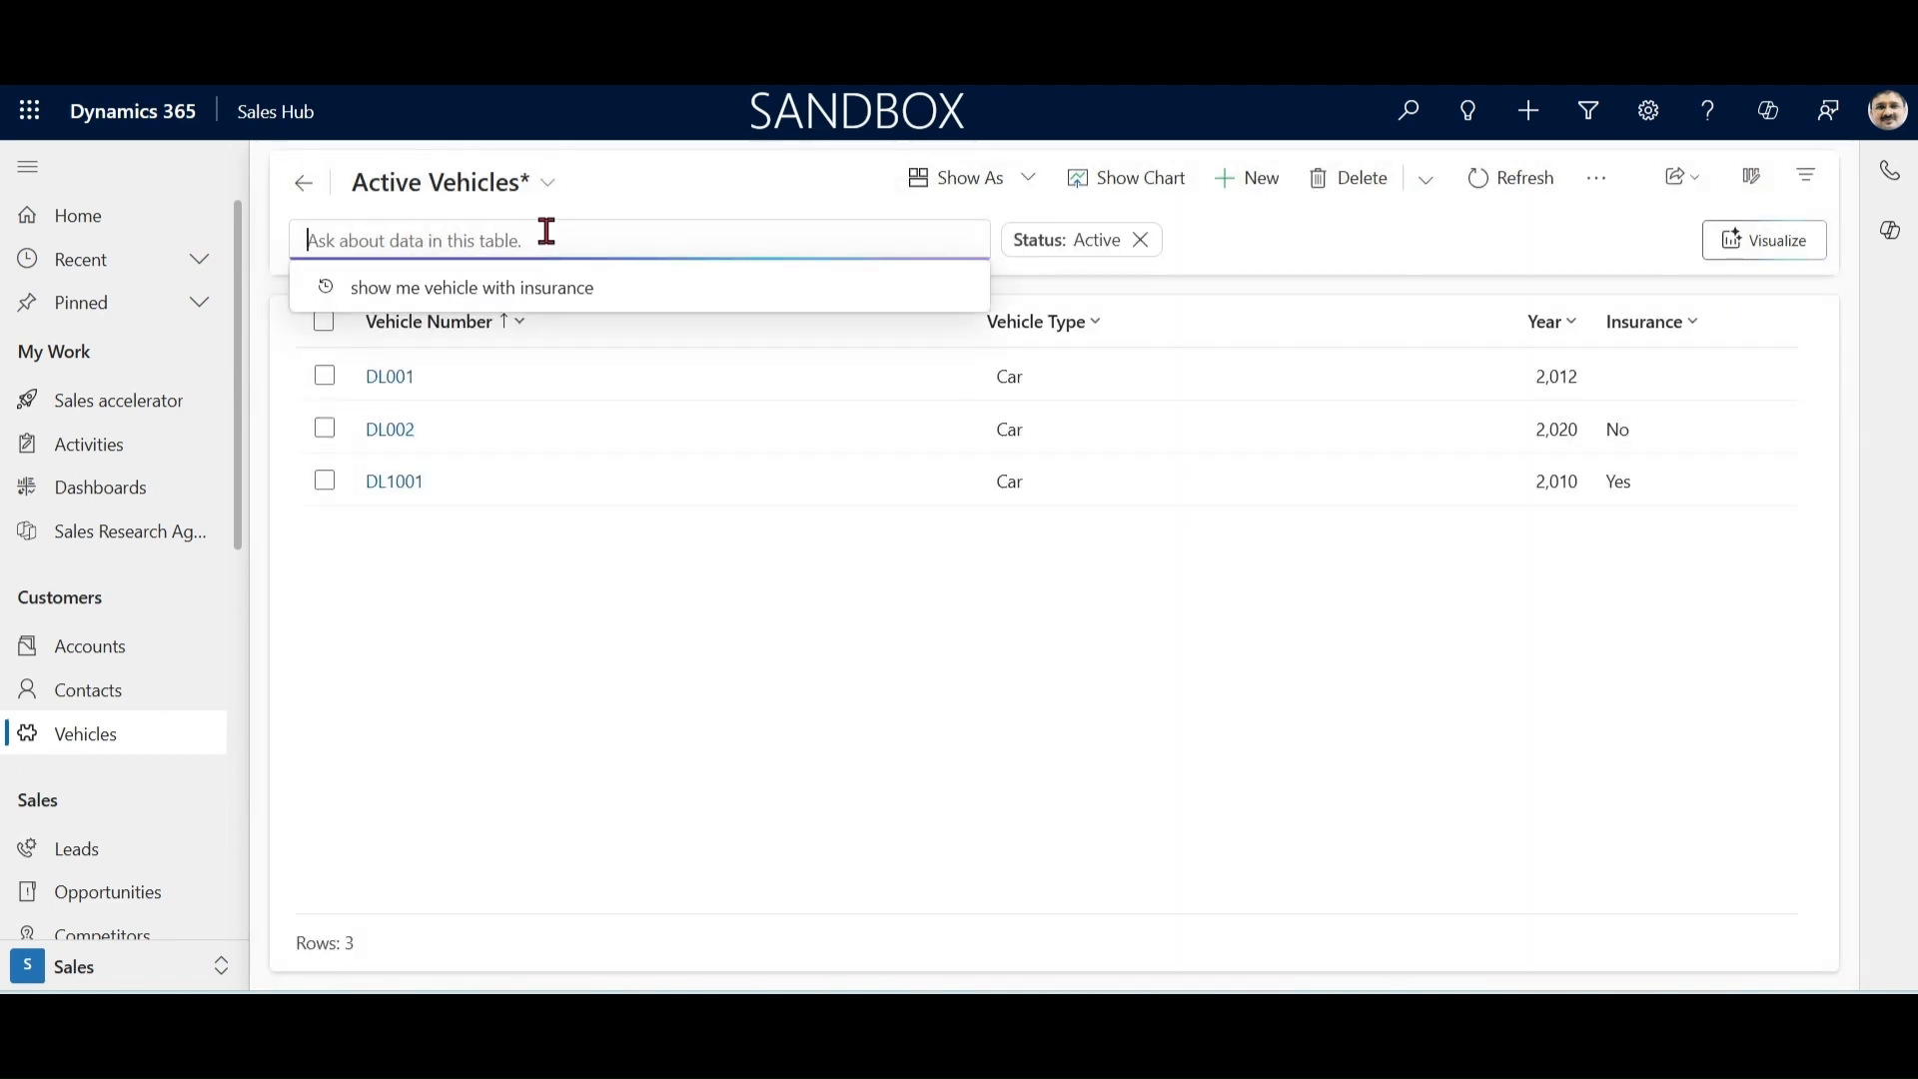
Step: Search Active Vehicles for 2020, and remove the resulting Vehicle Number filter
type("2020")
key("Return")
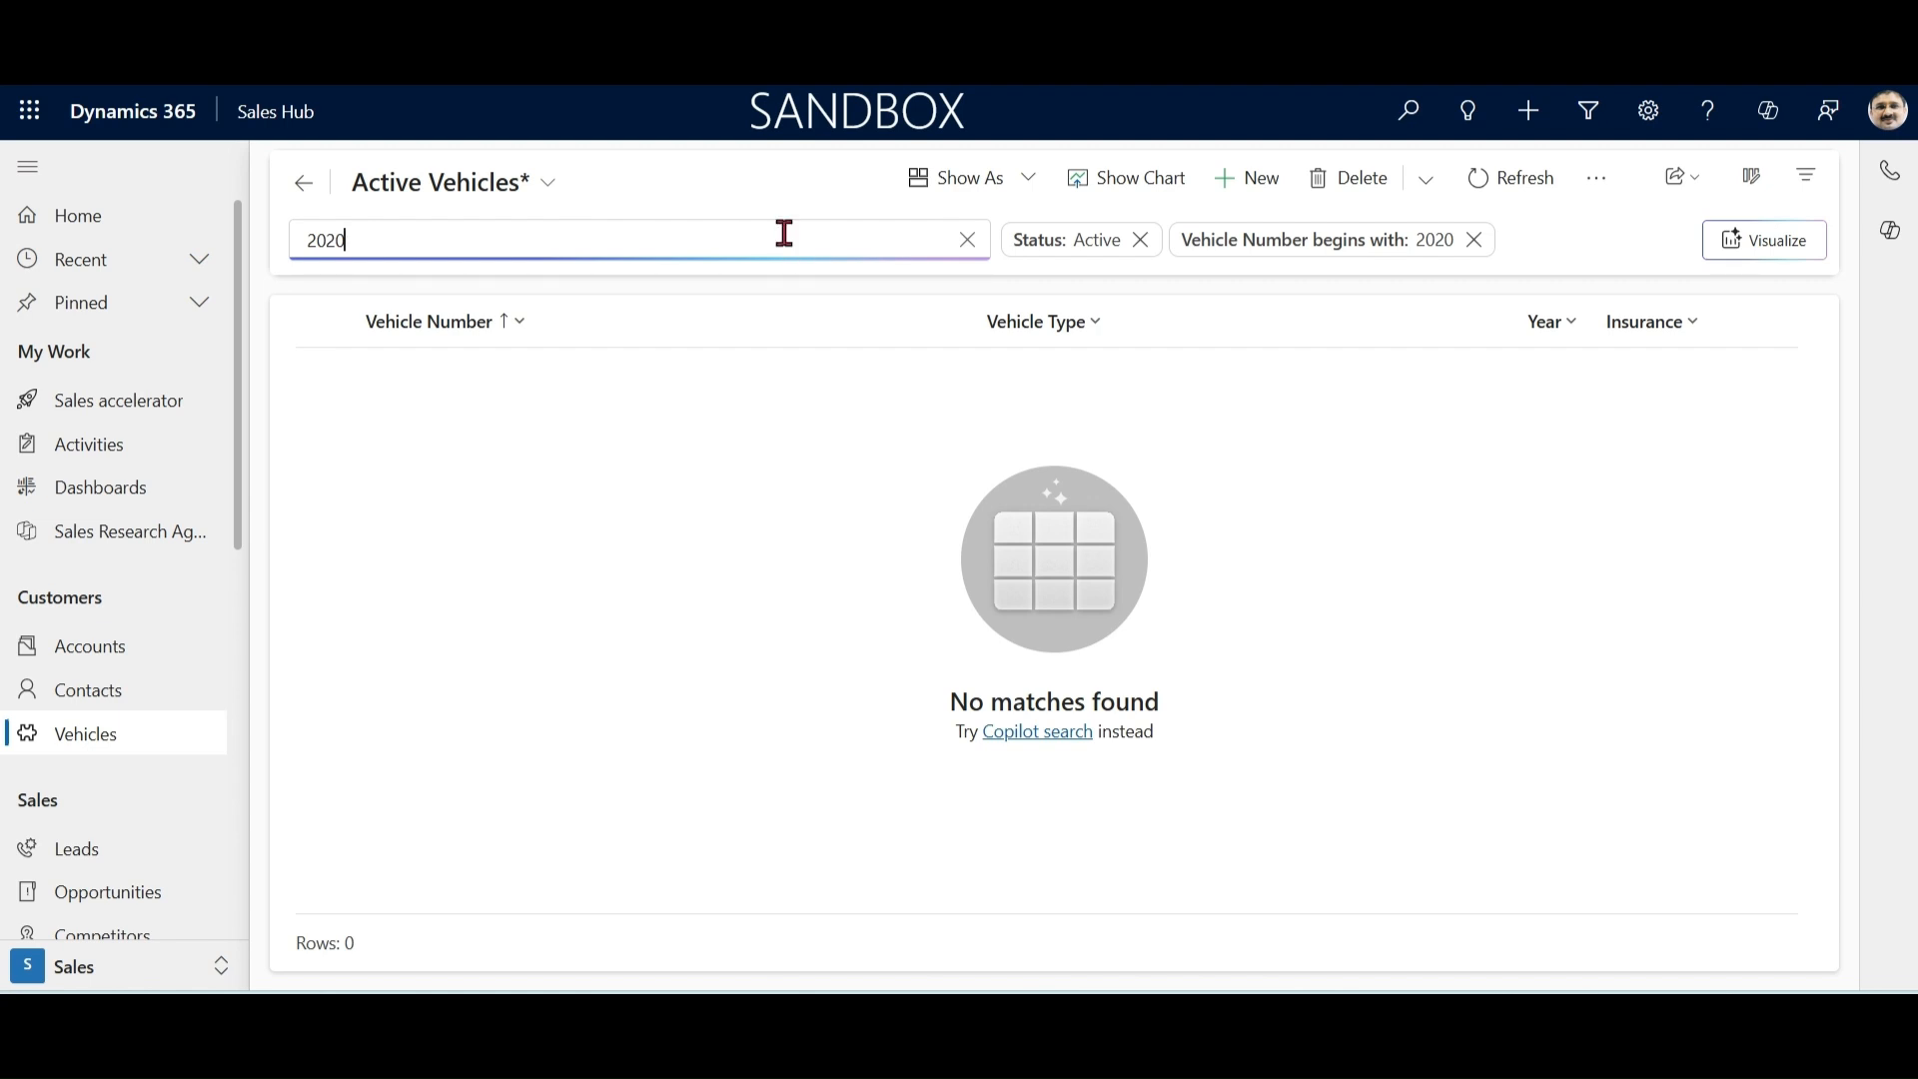
left_click(1474, 250)
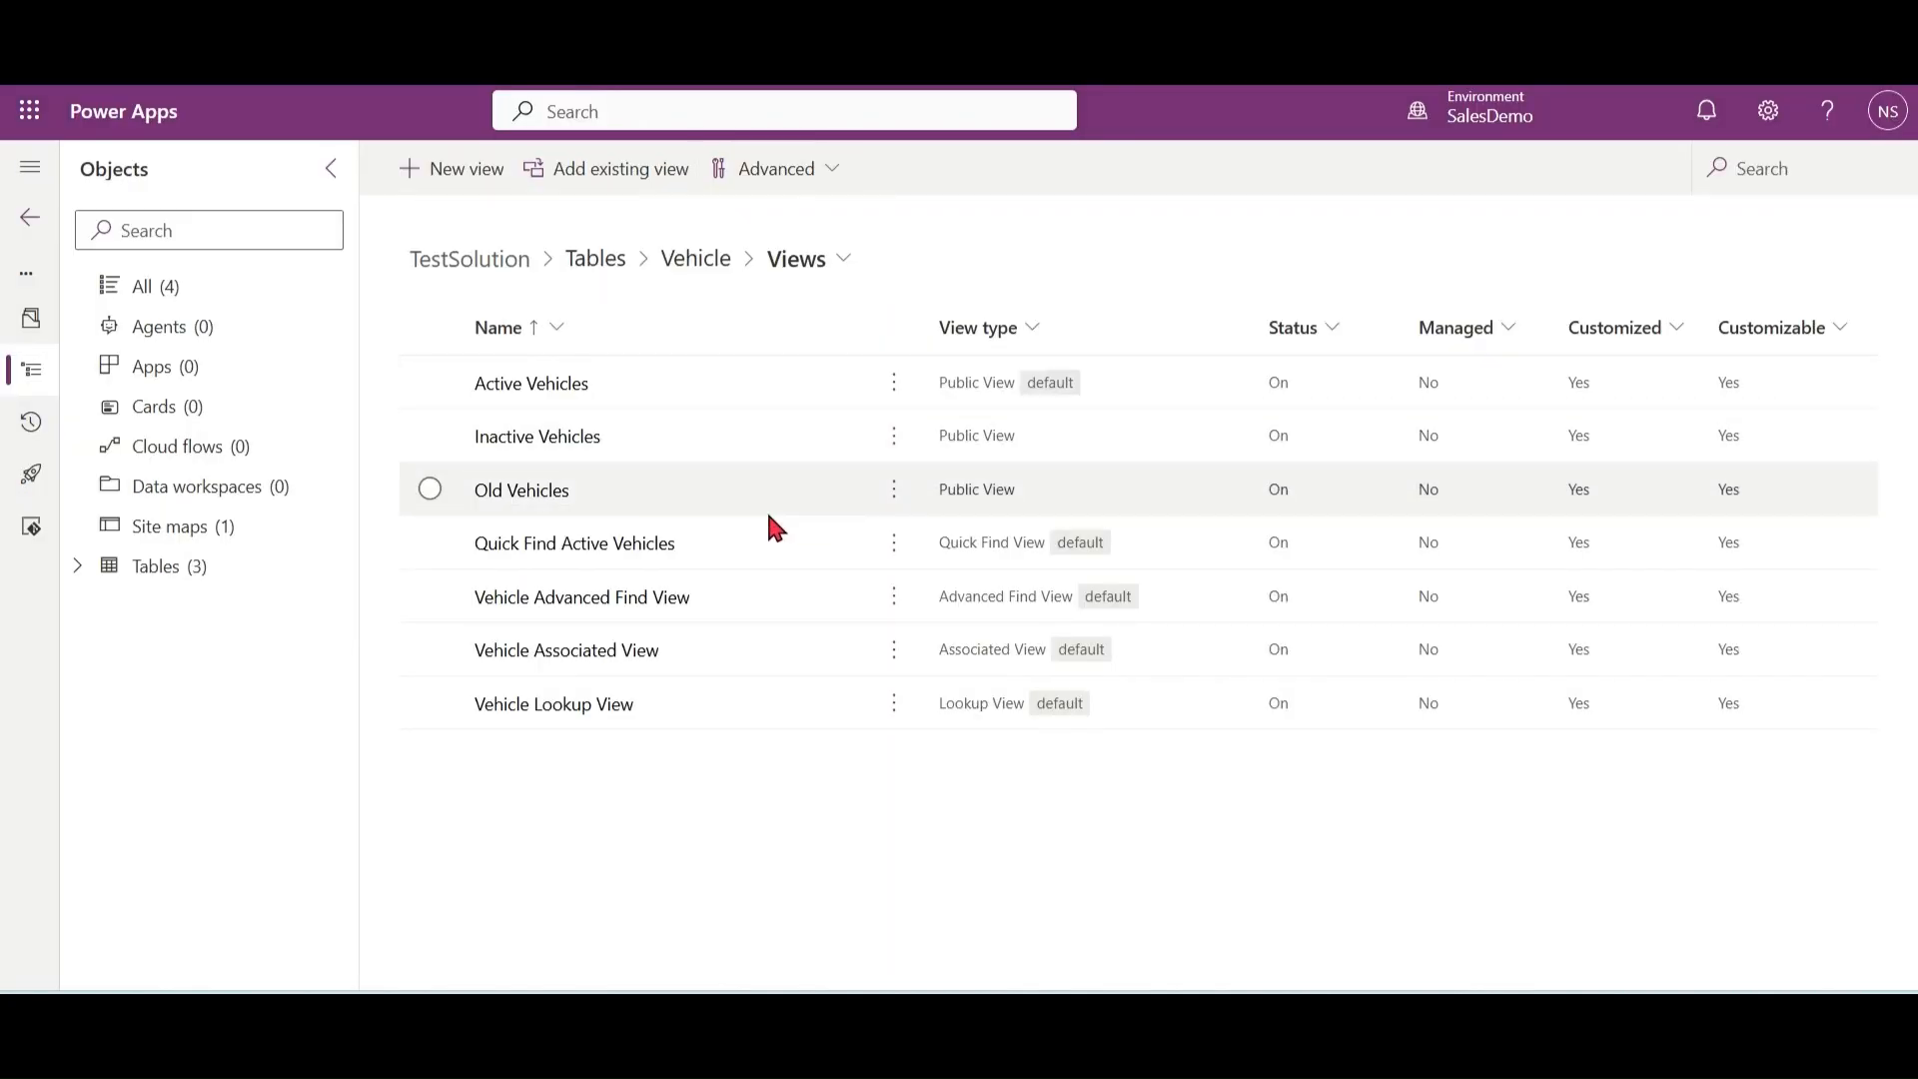
Step: Switch to Power Apps, add Year to the find columns of the Quick Find Active Vehicles view, and save and publish it
left_click(575, 548)
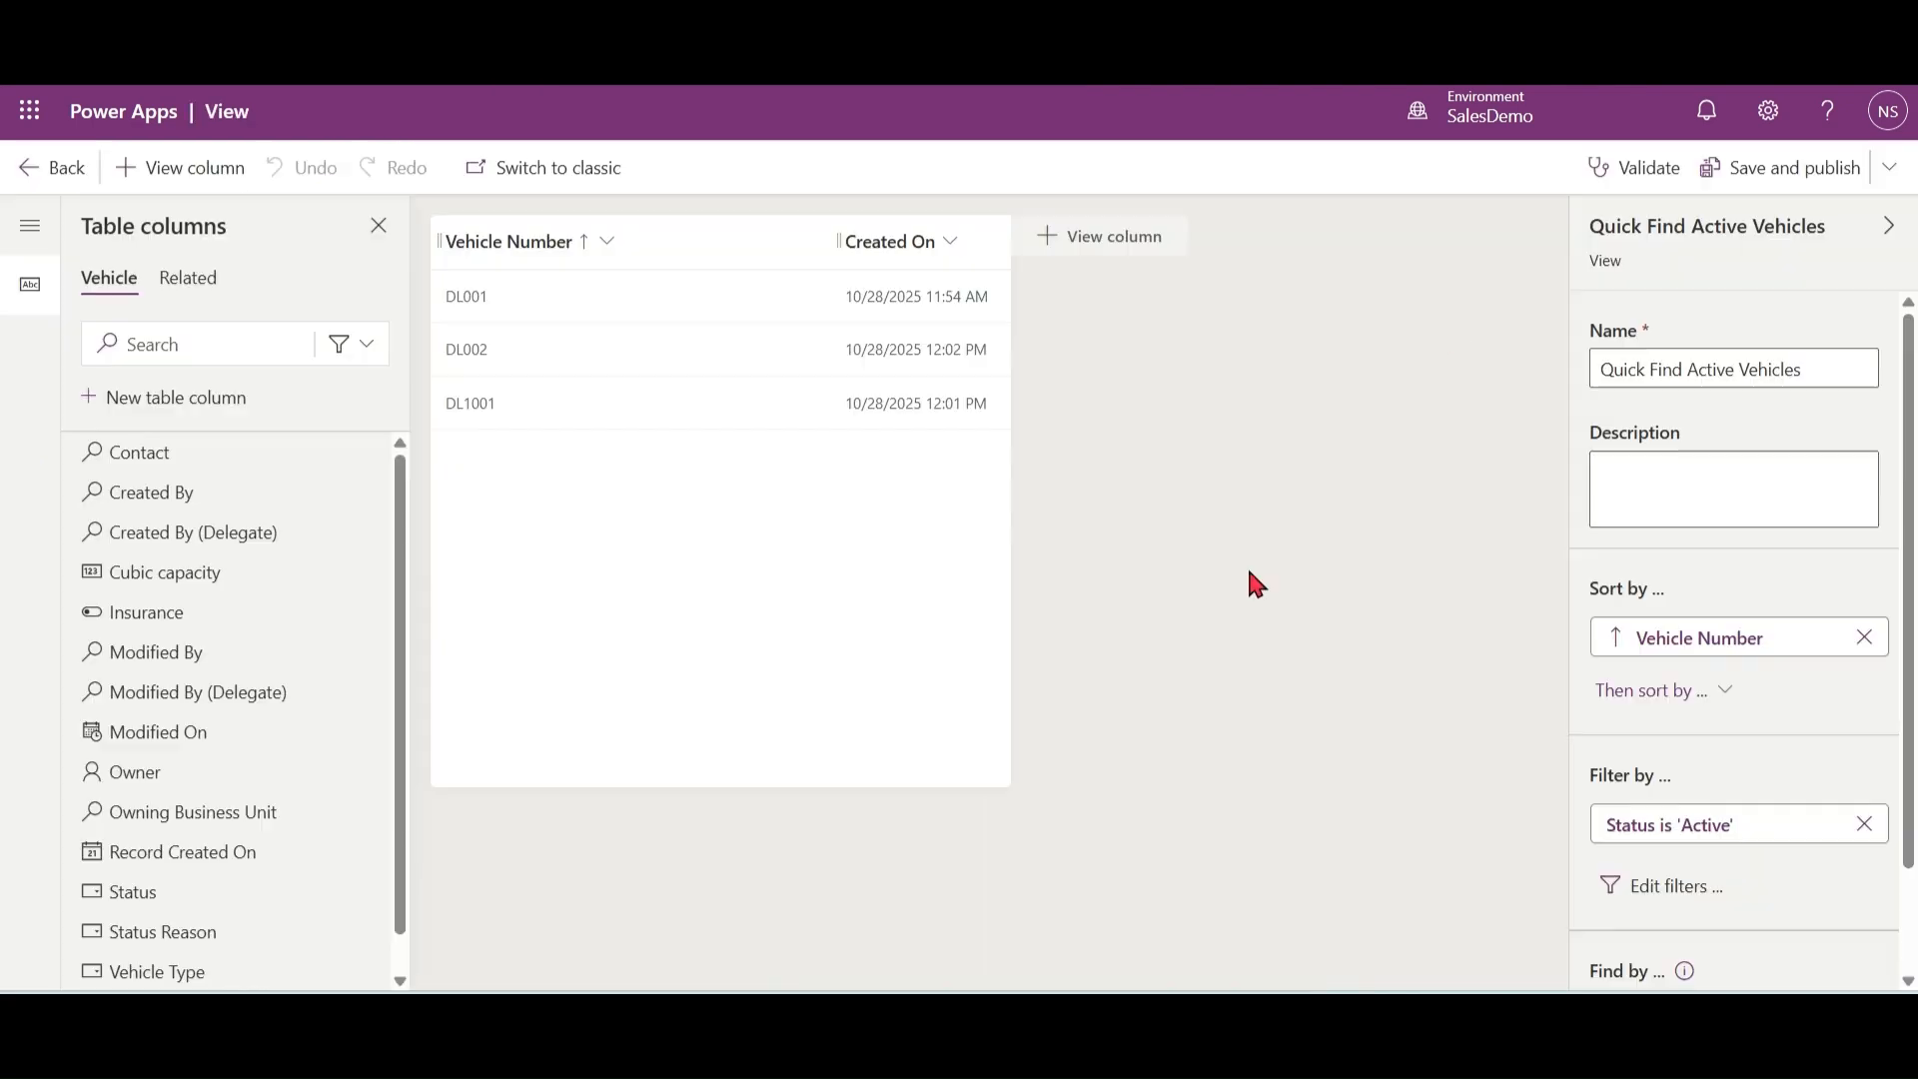
left_click_drag(1912, 672, 1916, 774)
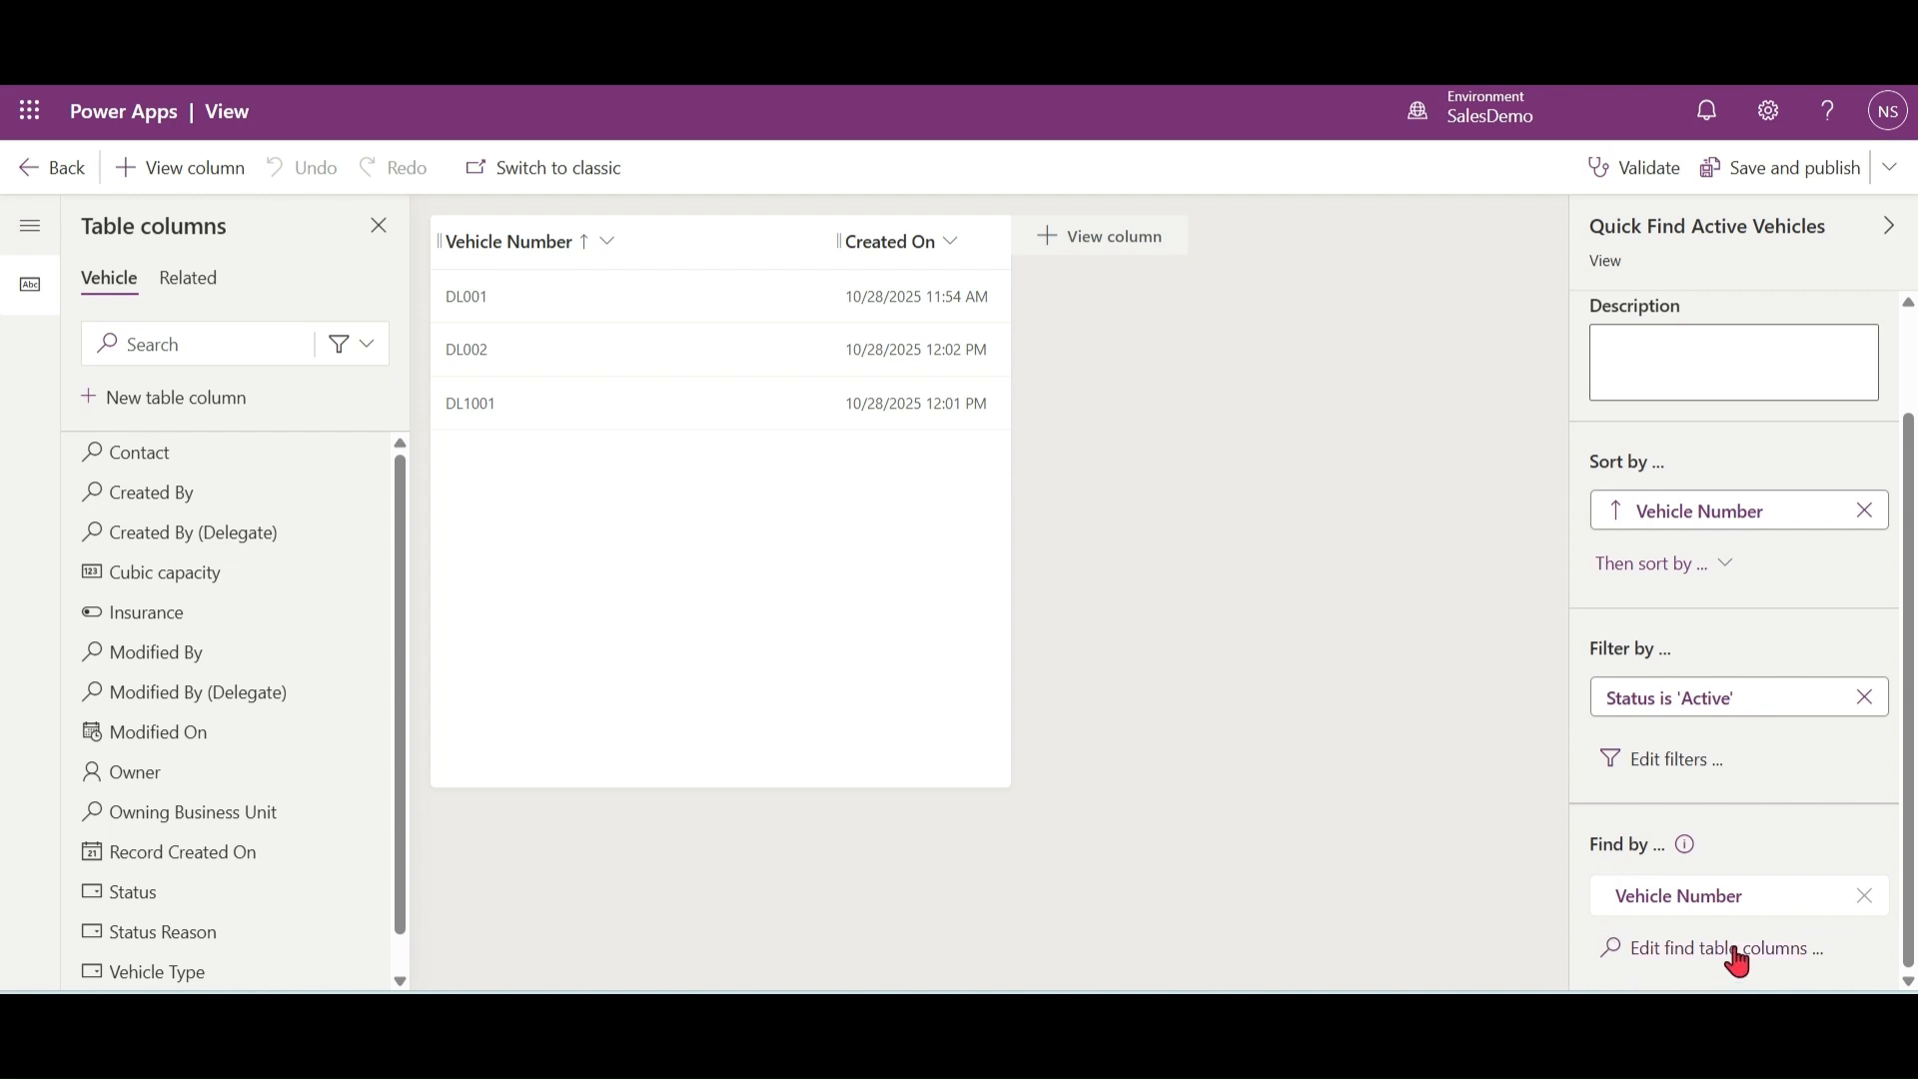
left_click(1678, 959)
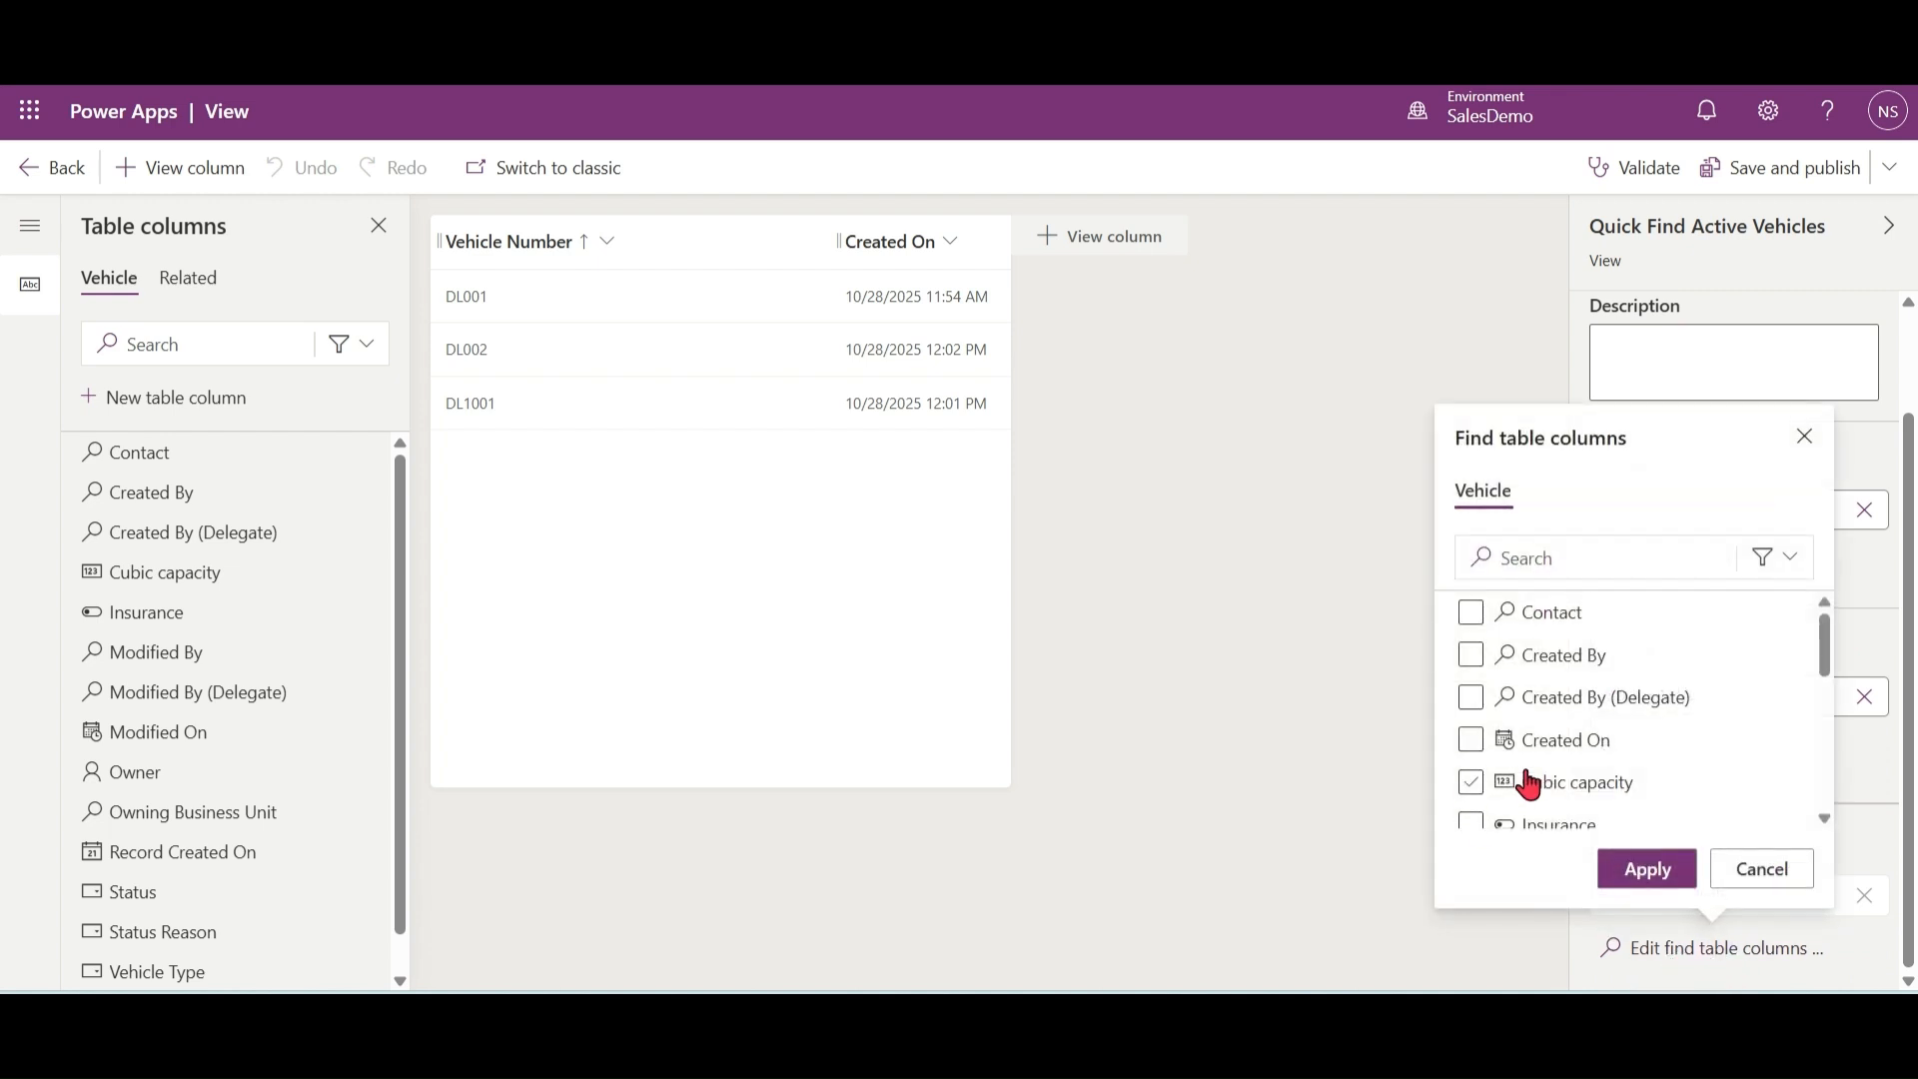
left_click(1621, 546)
type("yea")
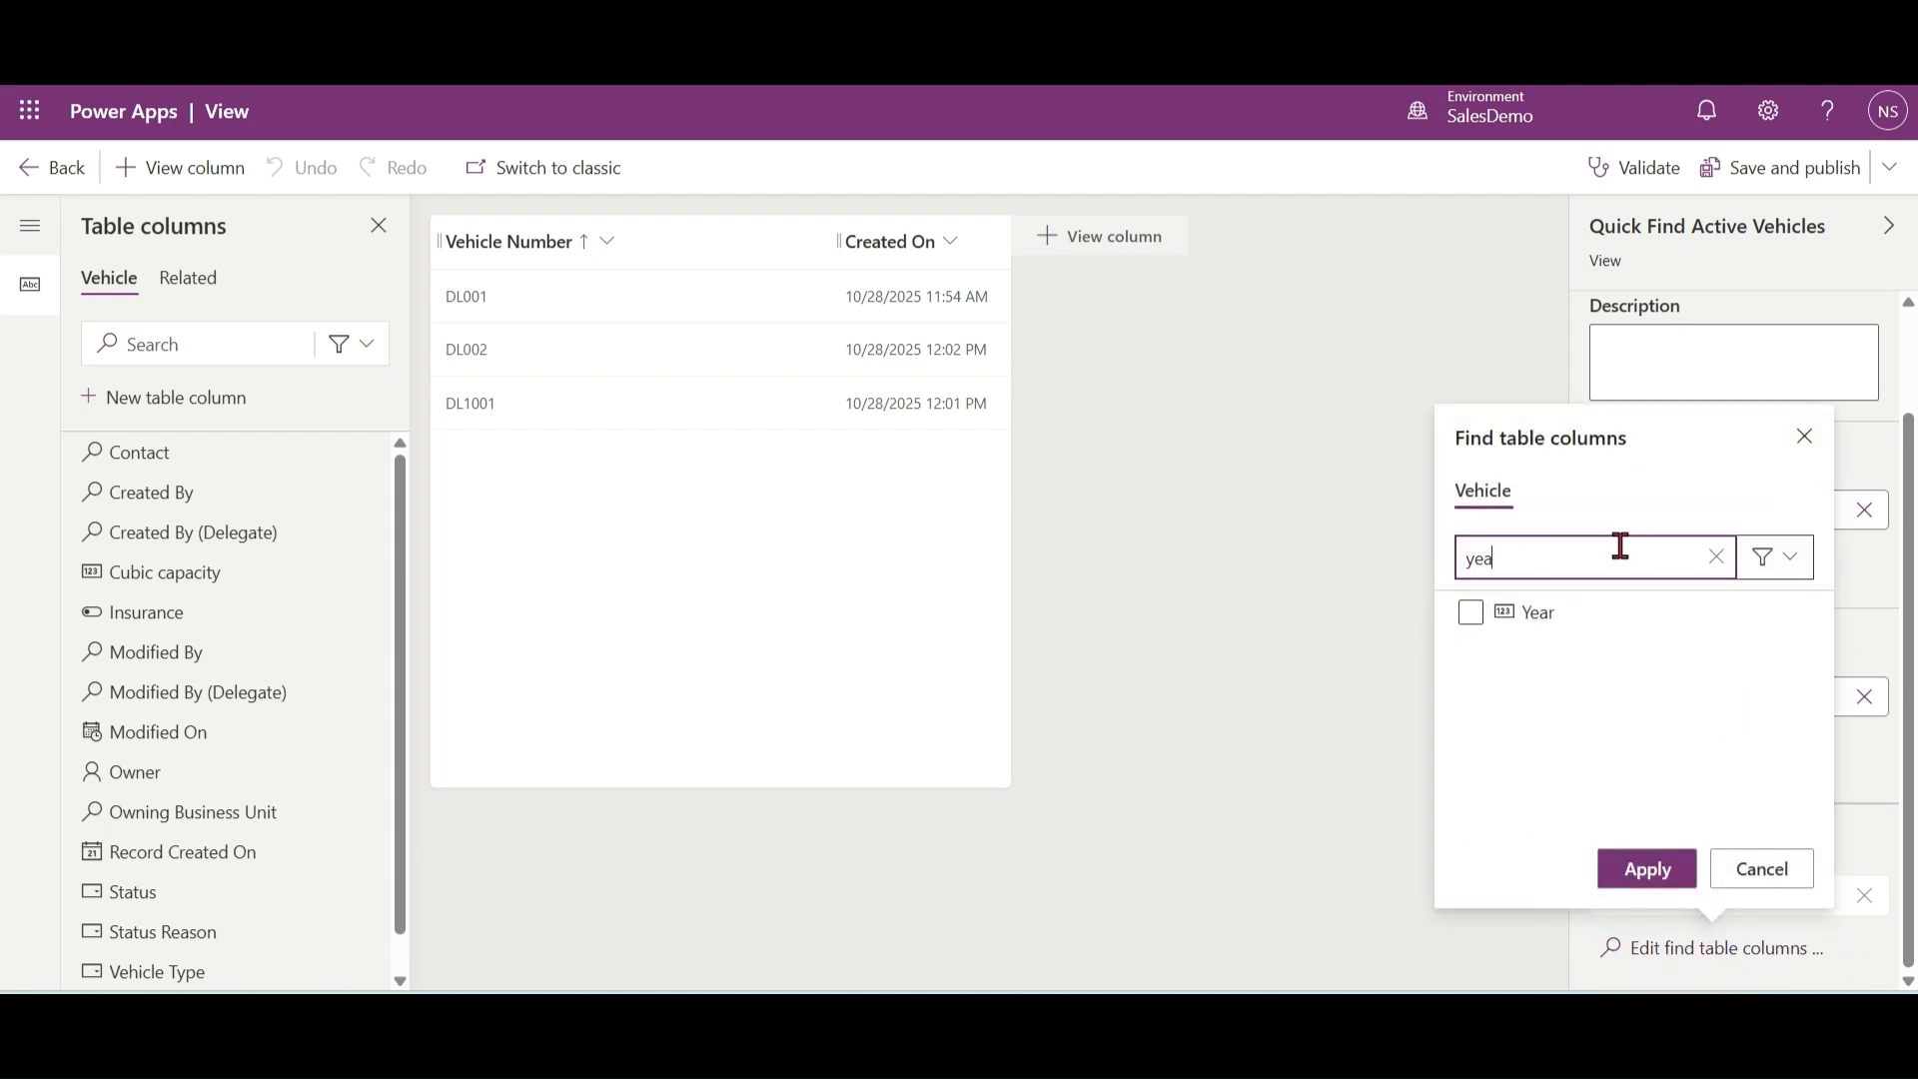
left_click(1471, 613)
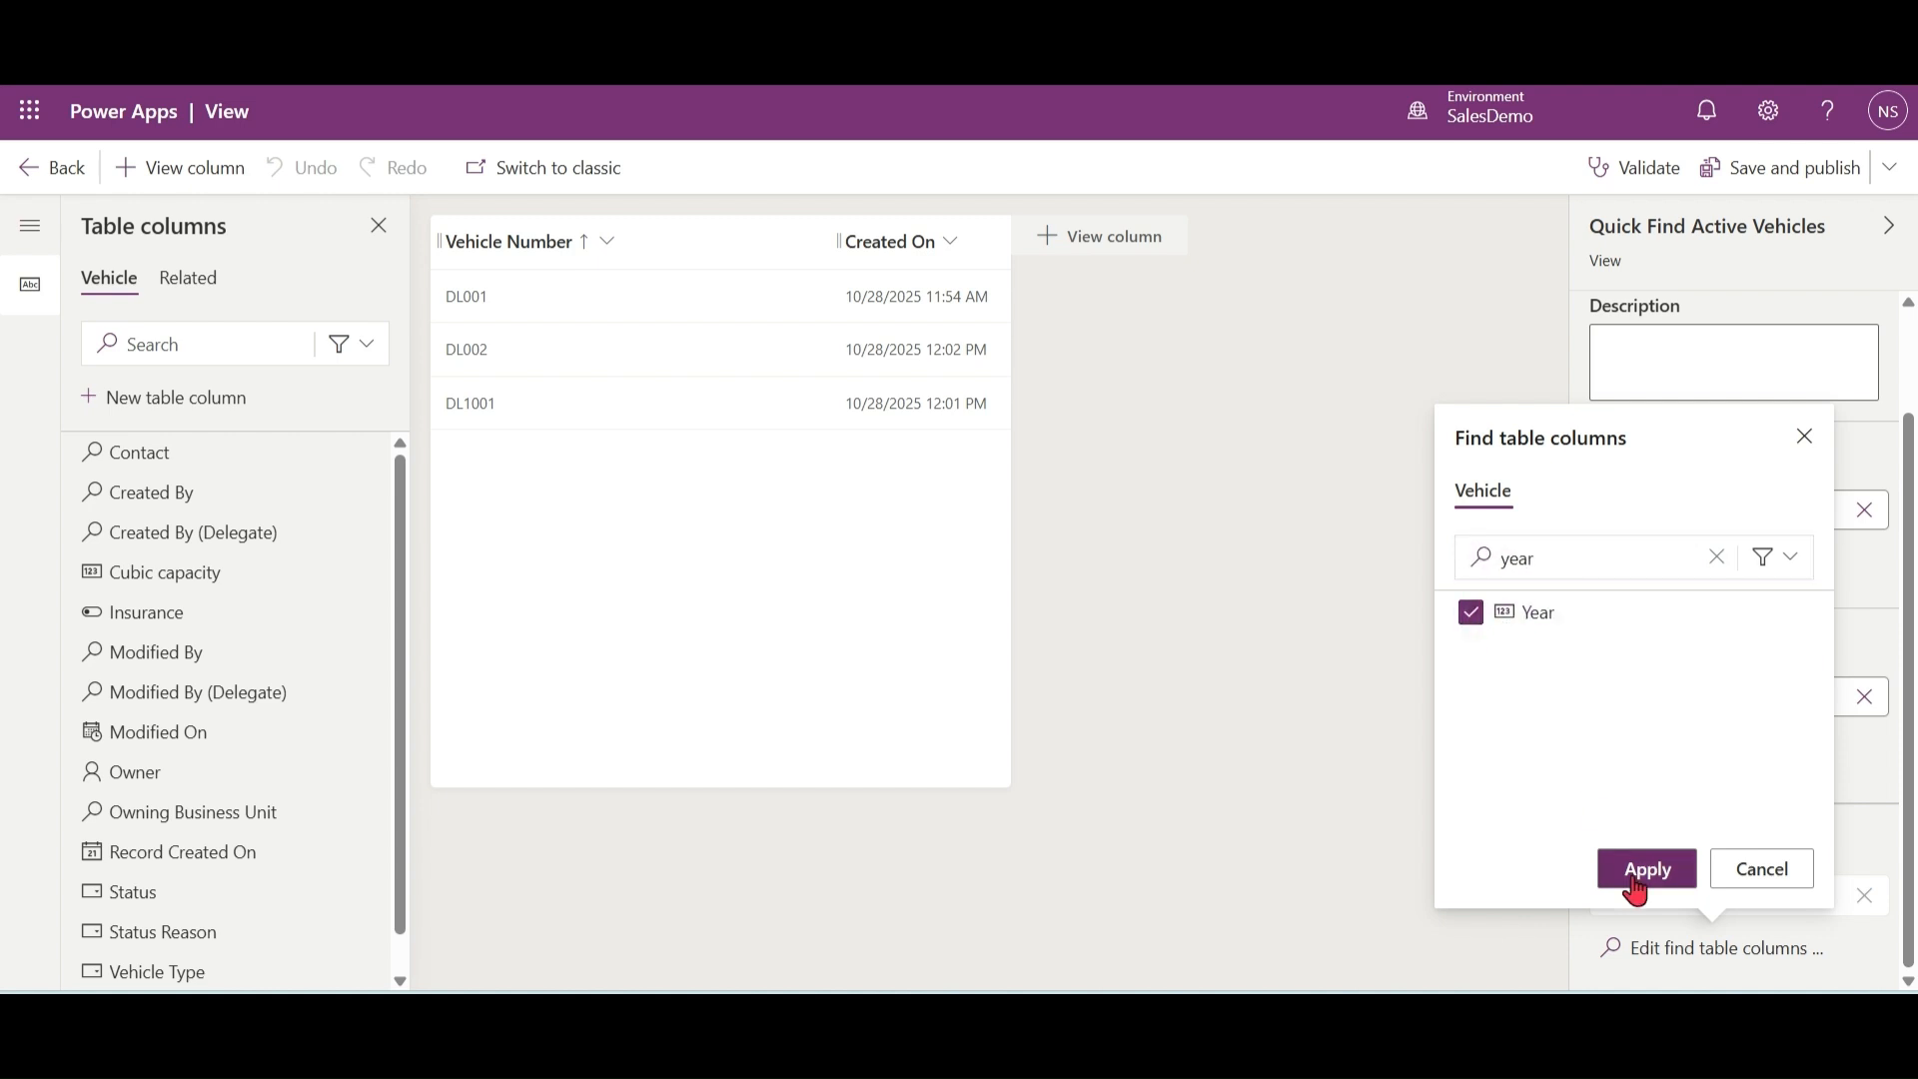
left_click(1647, 868)
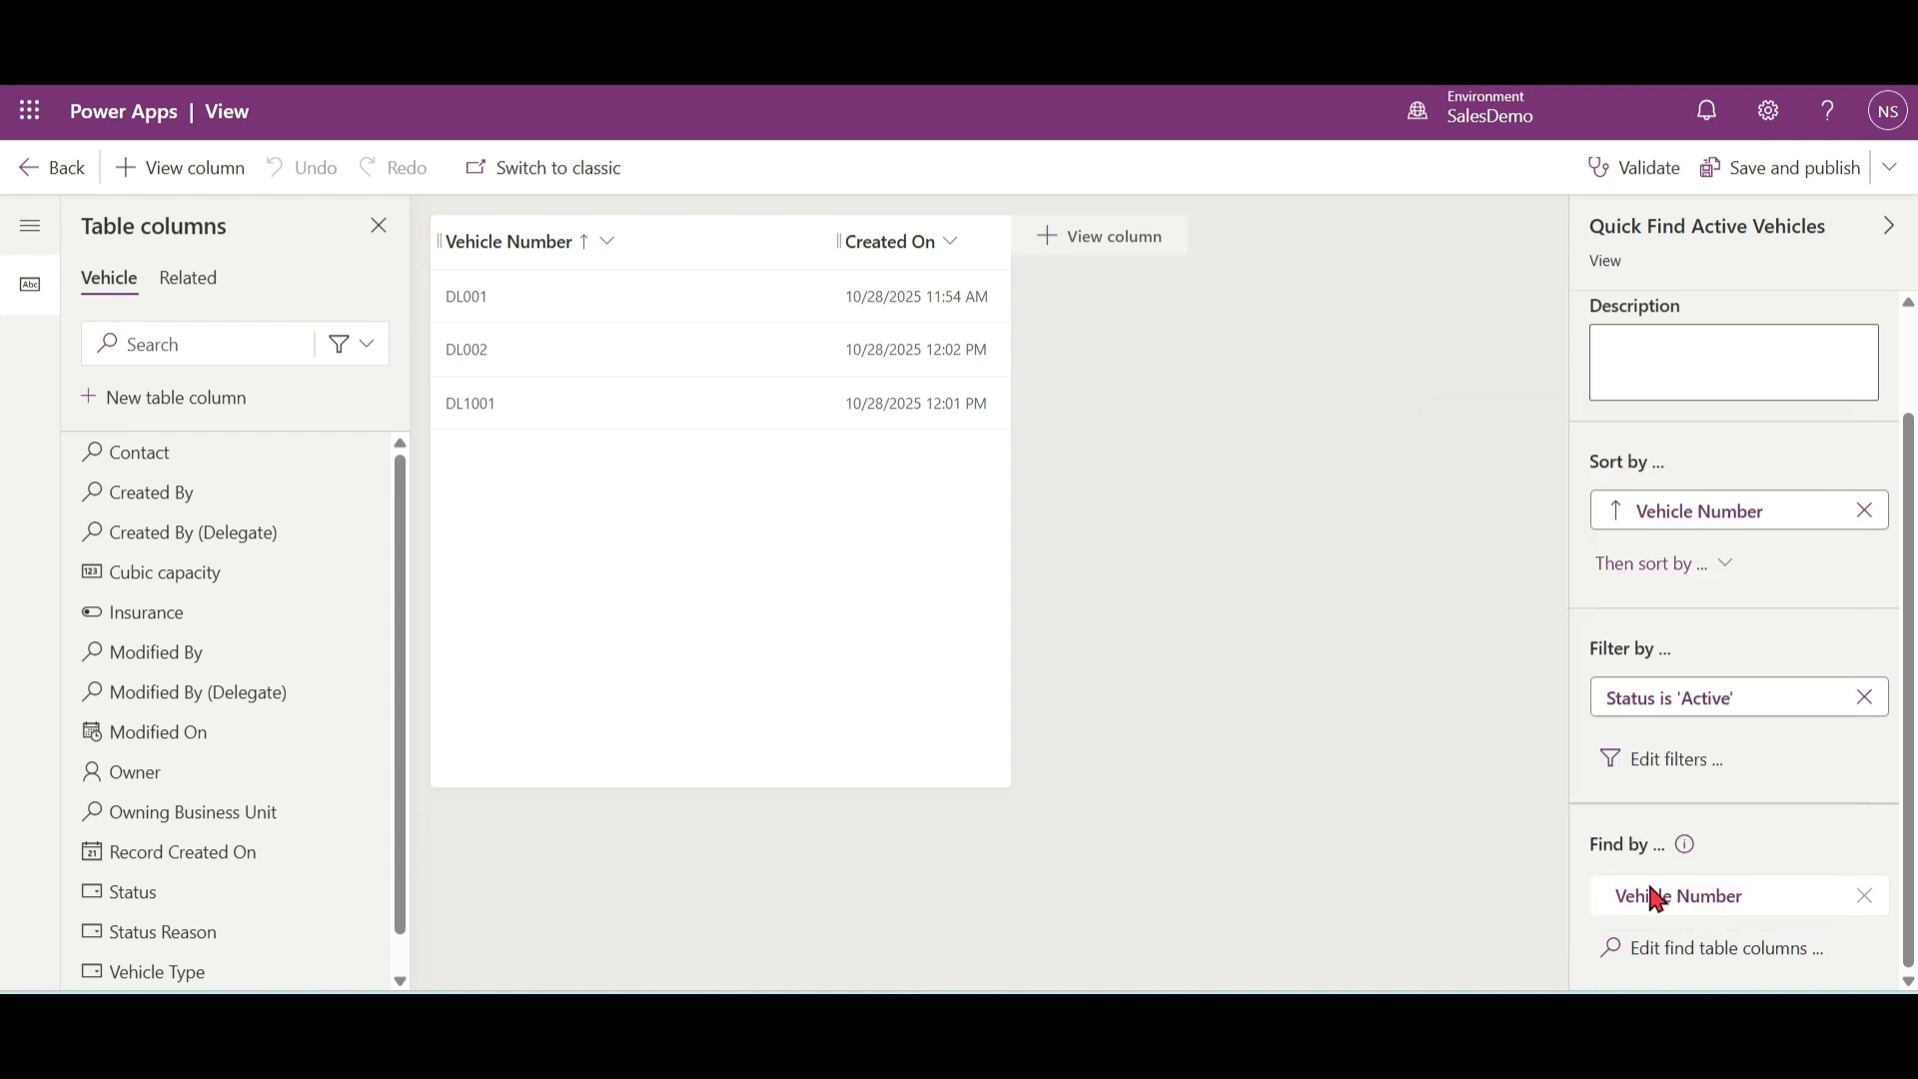
left_click(1801, 175)
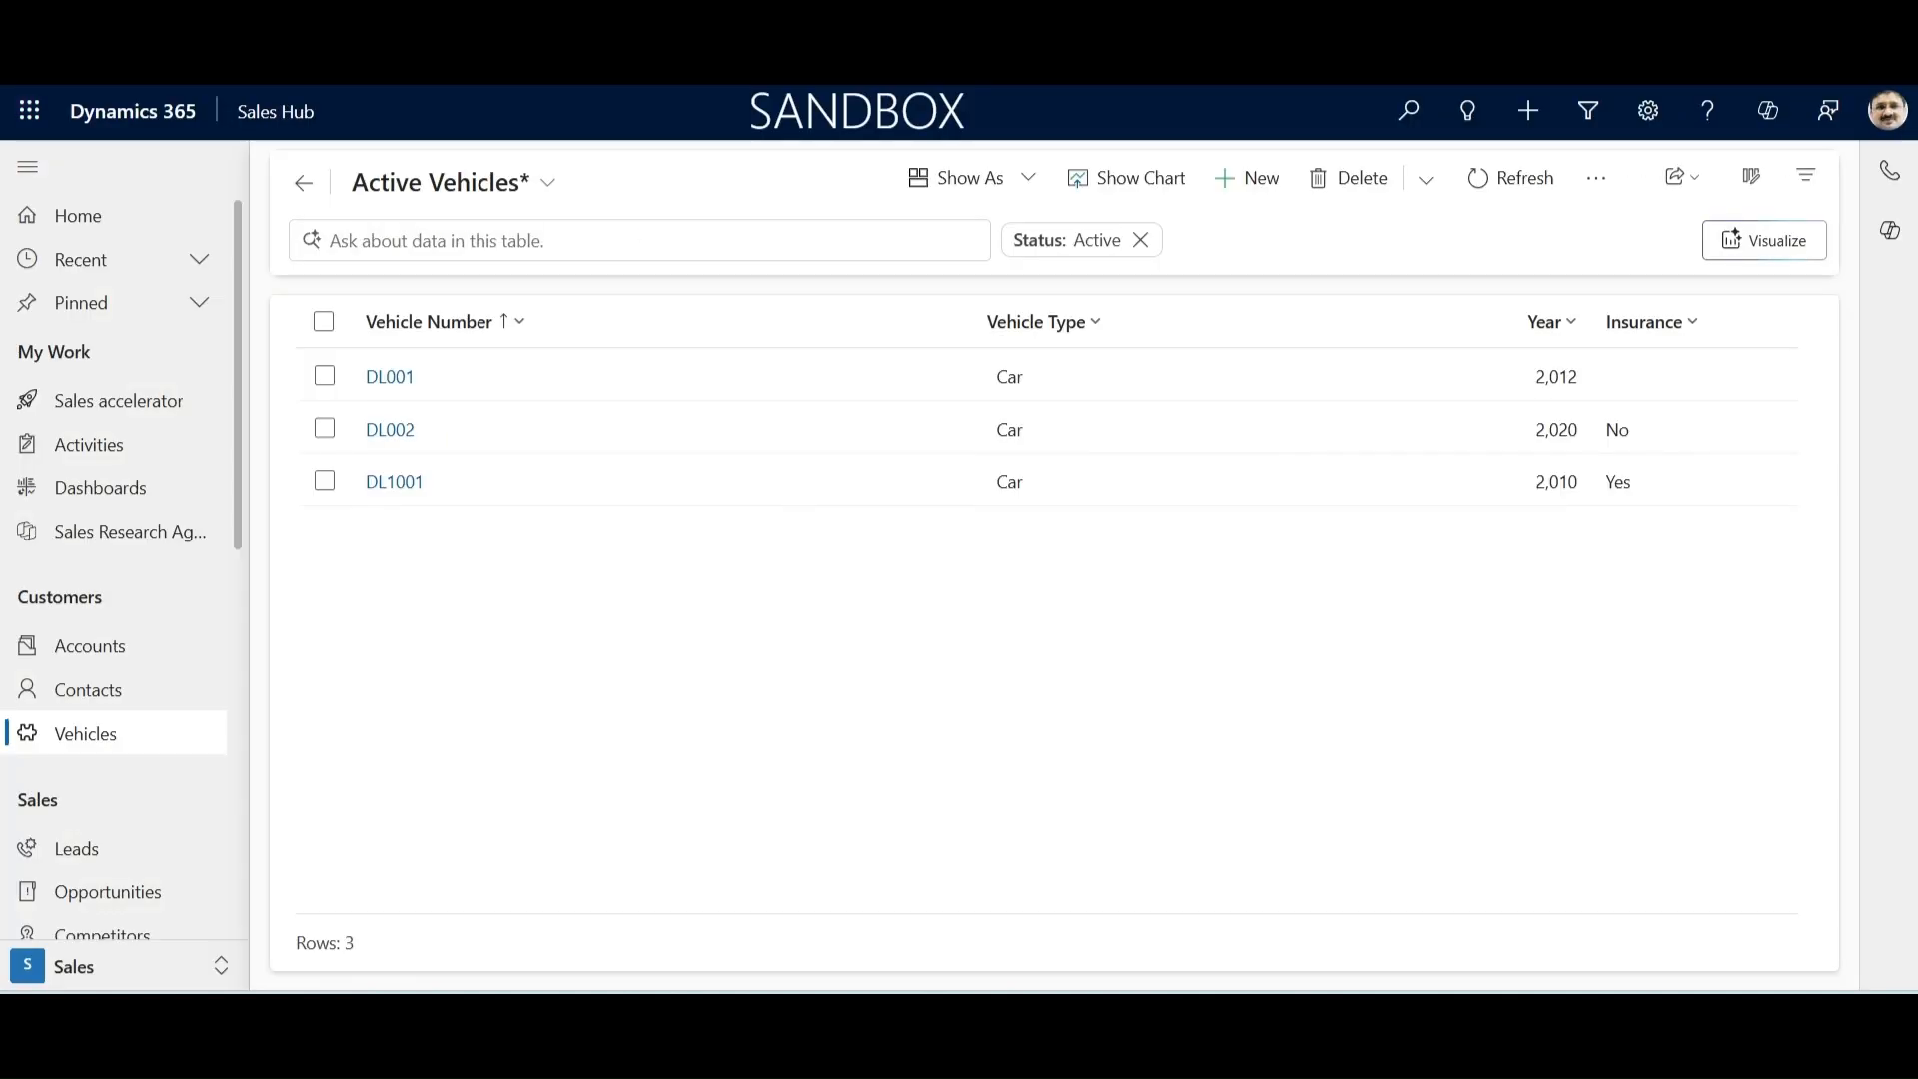
Step: Return to Dynamics 365, reload the Active Vehicles view, and search it for DL1001
key("F5")
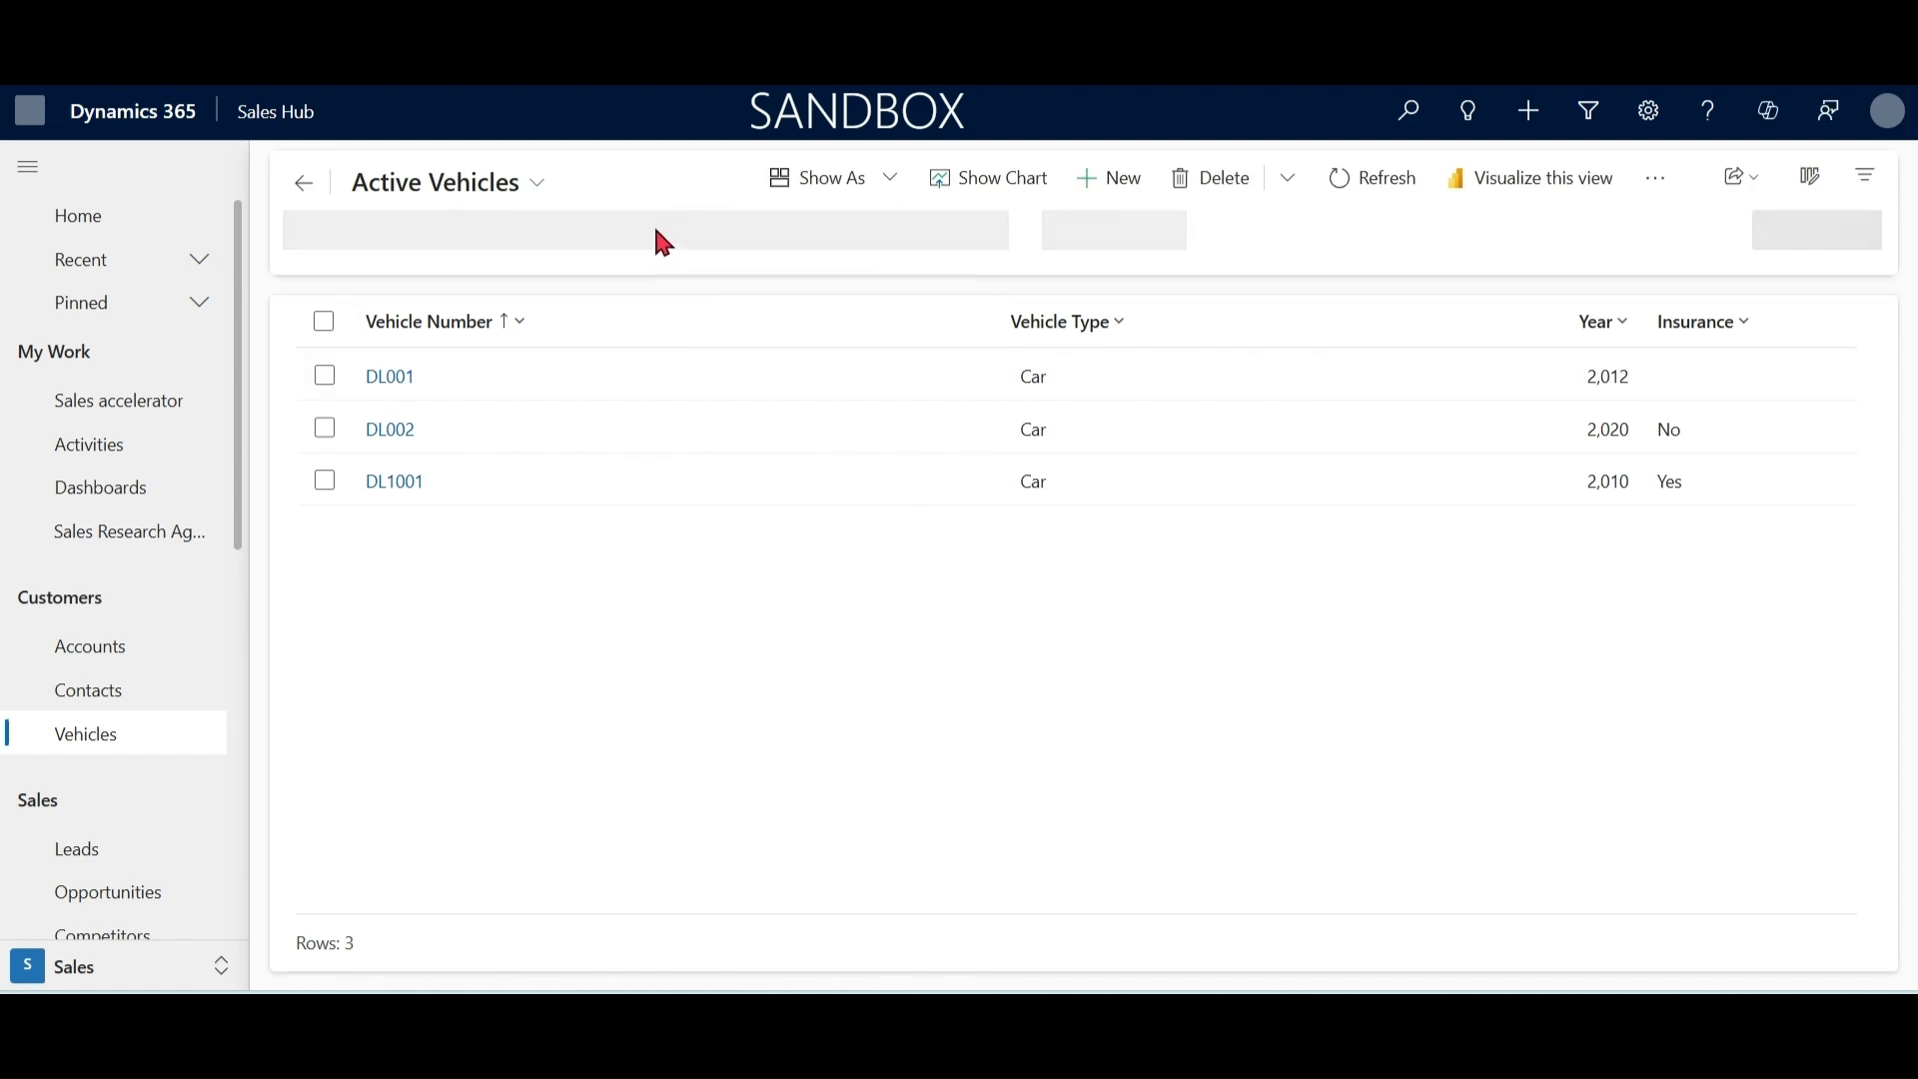
left_click(716, 228)
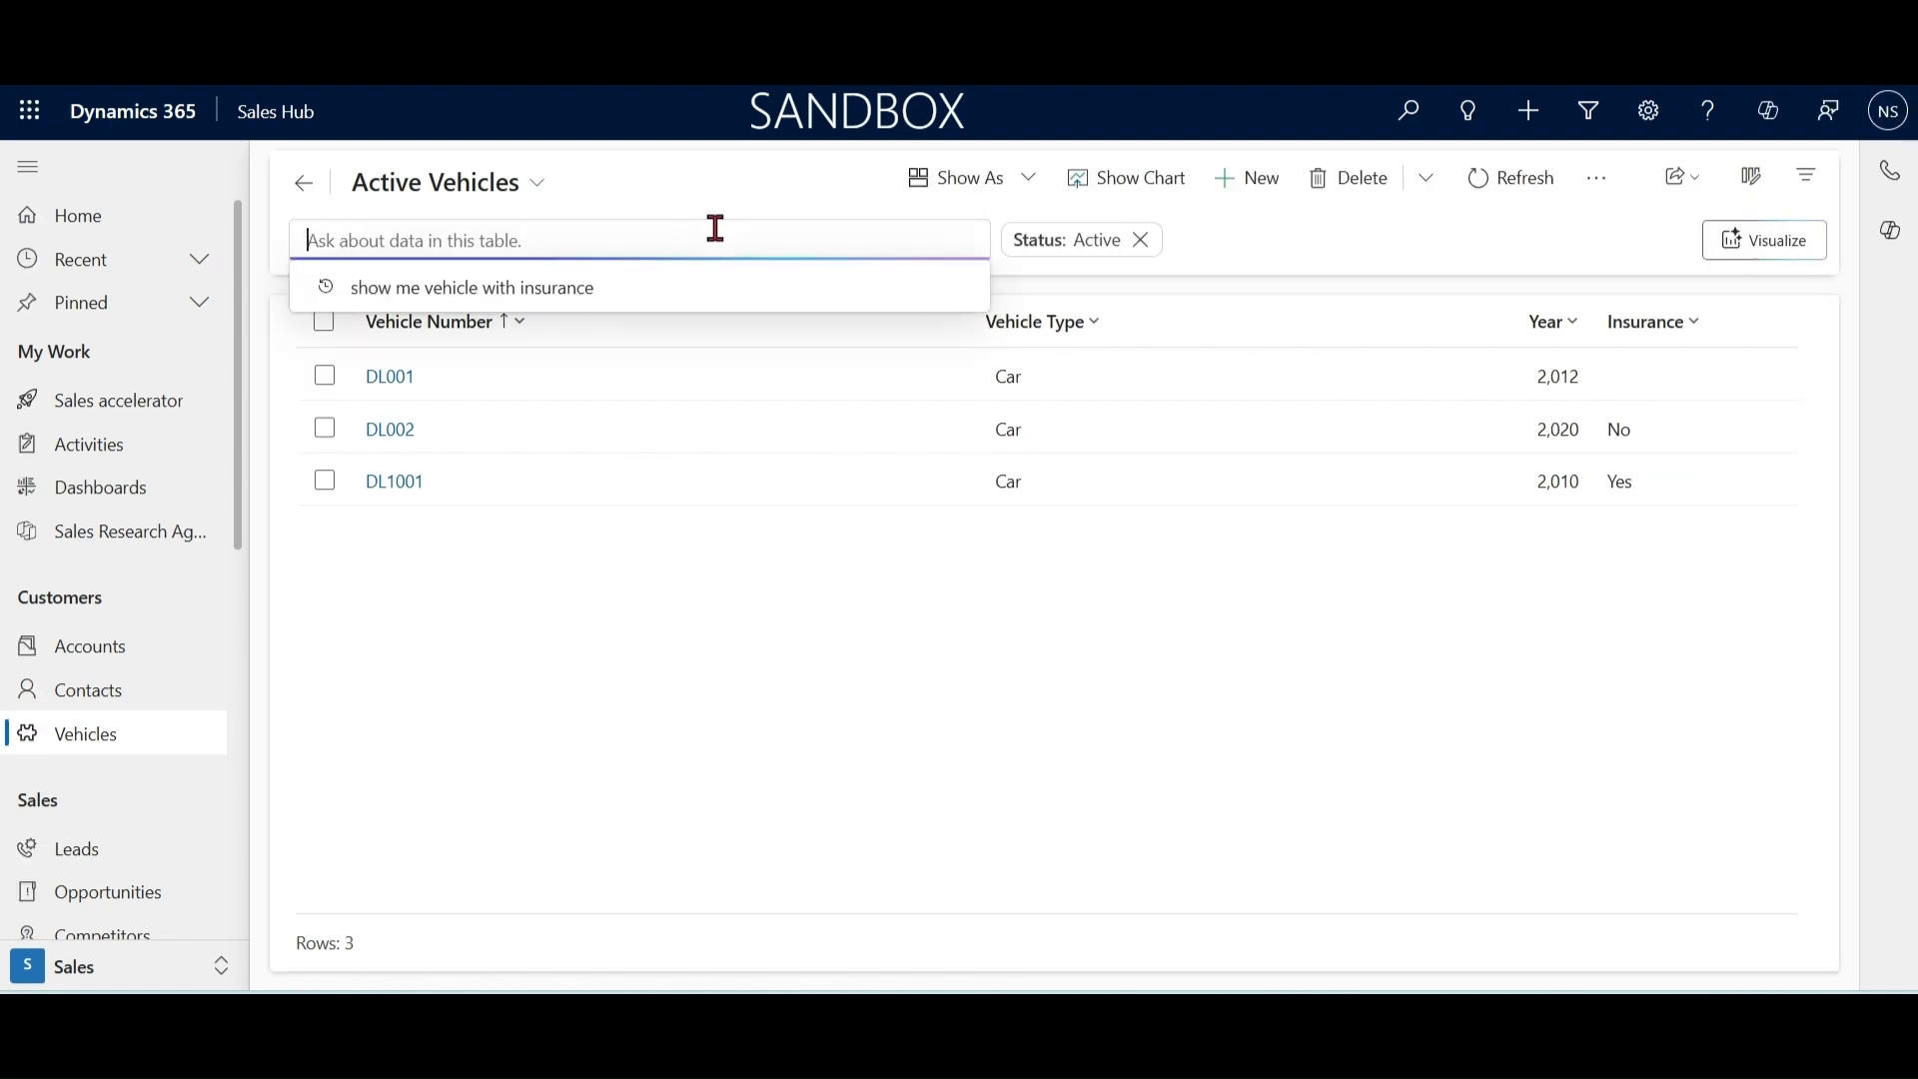
type("DL1001")
key("Return")
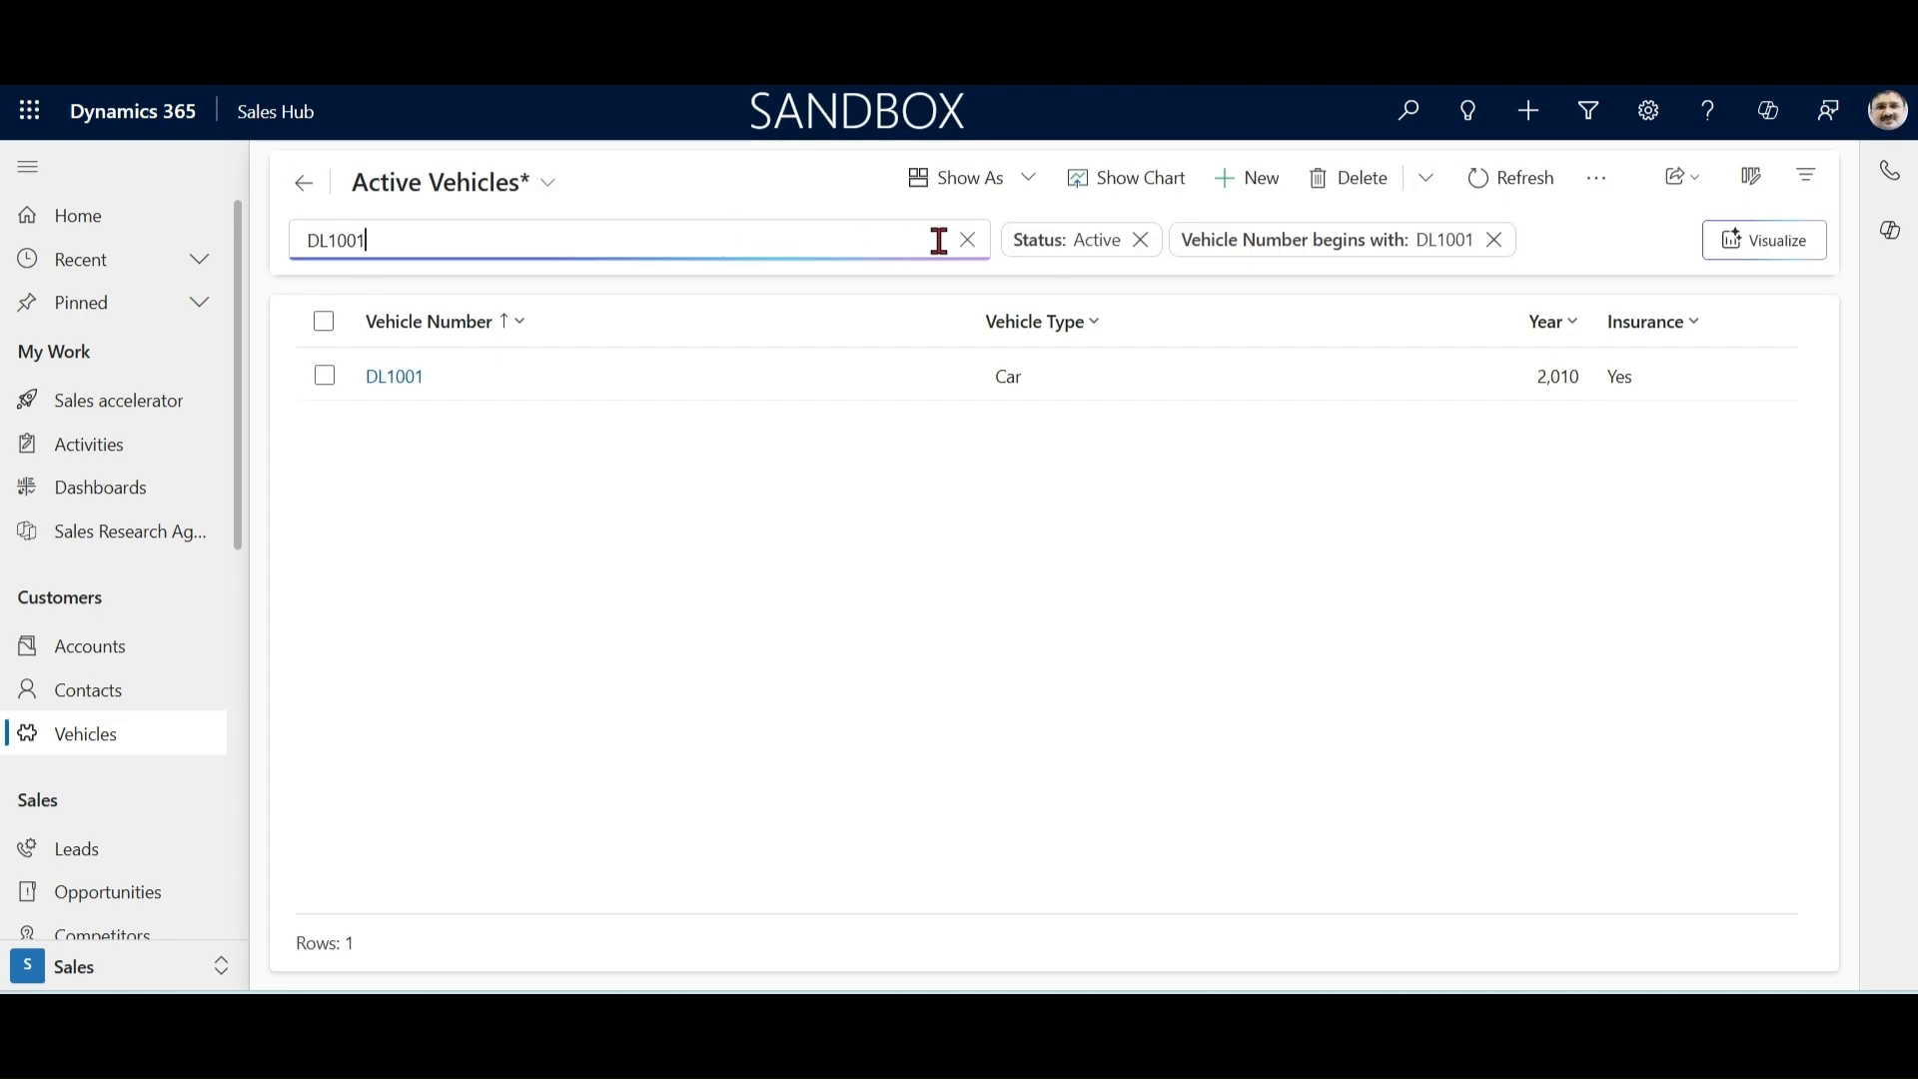
Step: Clear the DL1001 search and its Vehicle Number filter, and search Active Vehicles for 2020
left_click(963, 240)
left_click(1493, 240)
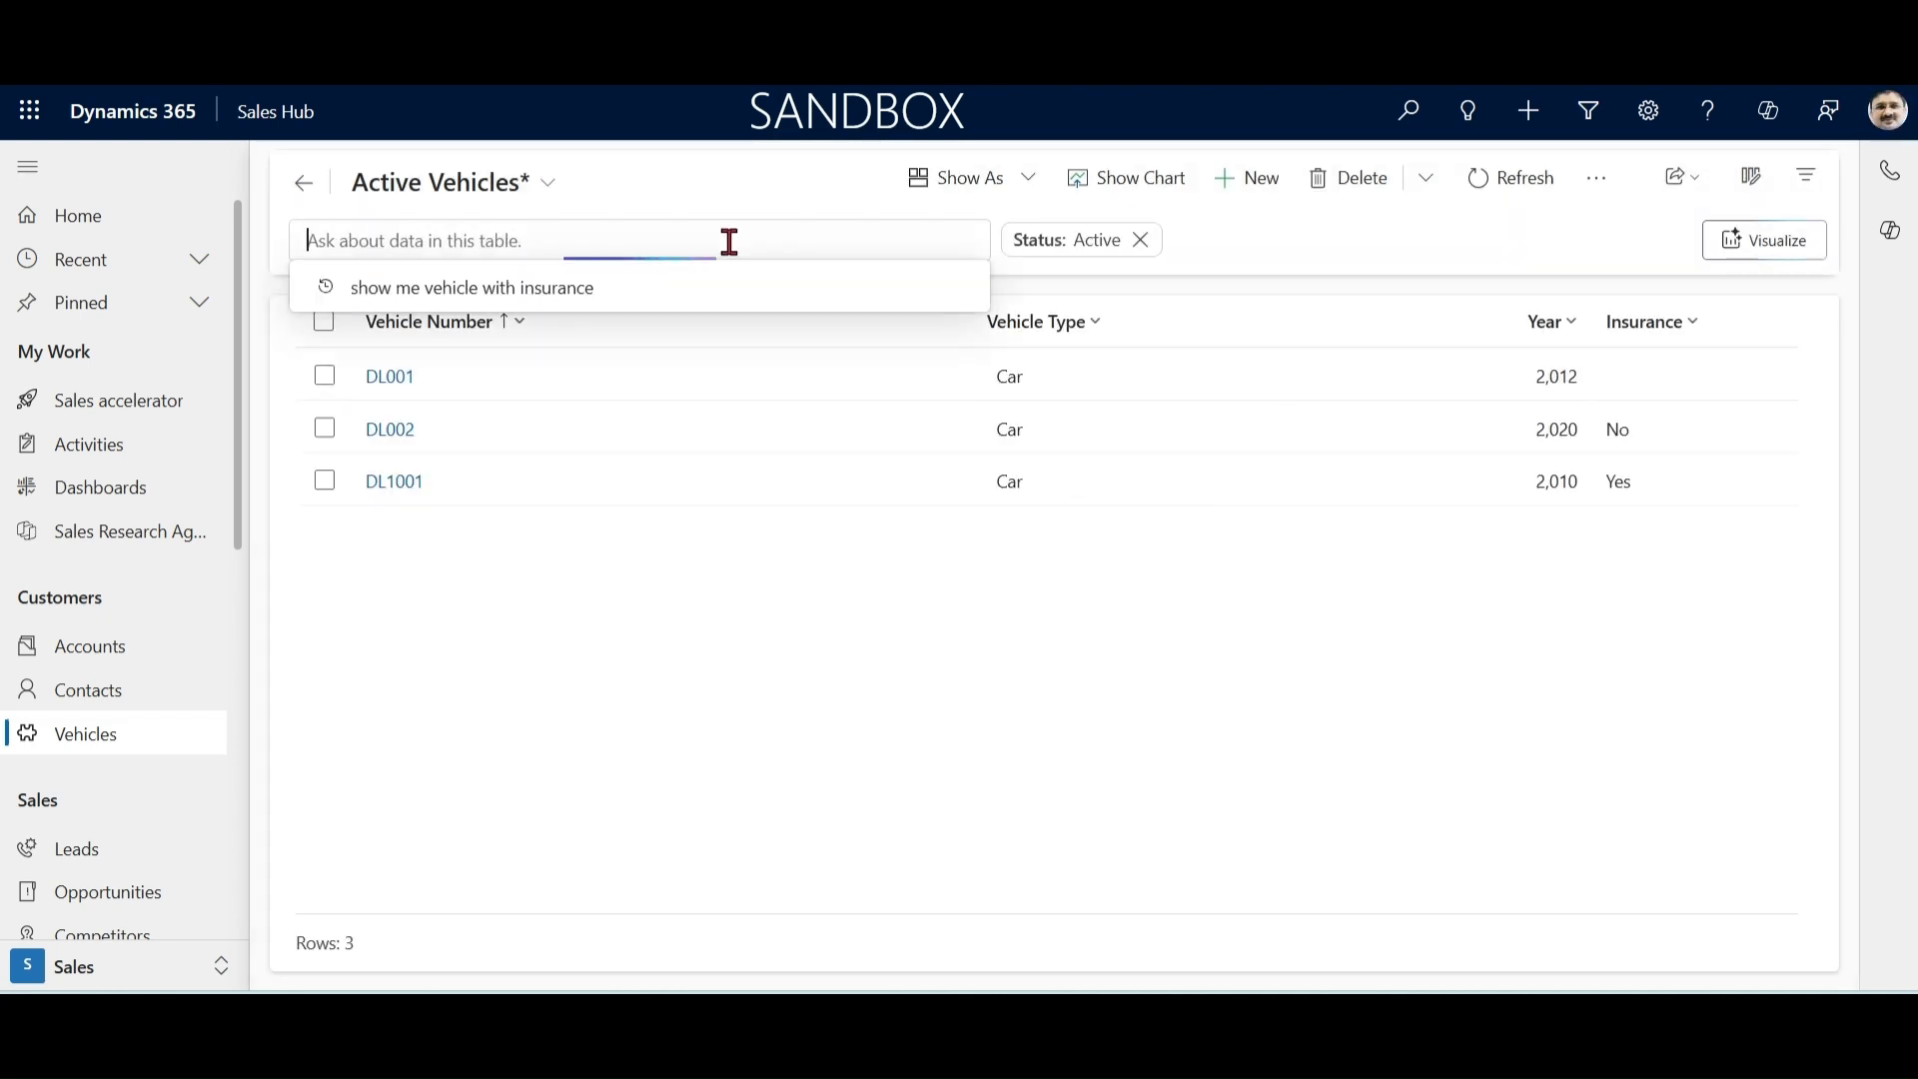
type("2020")
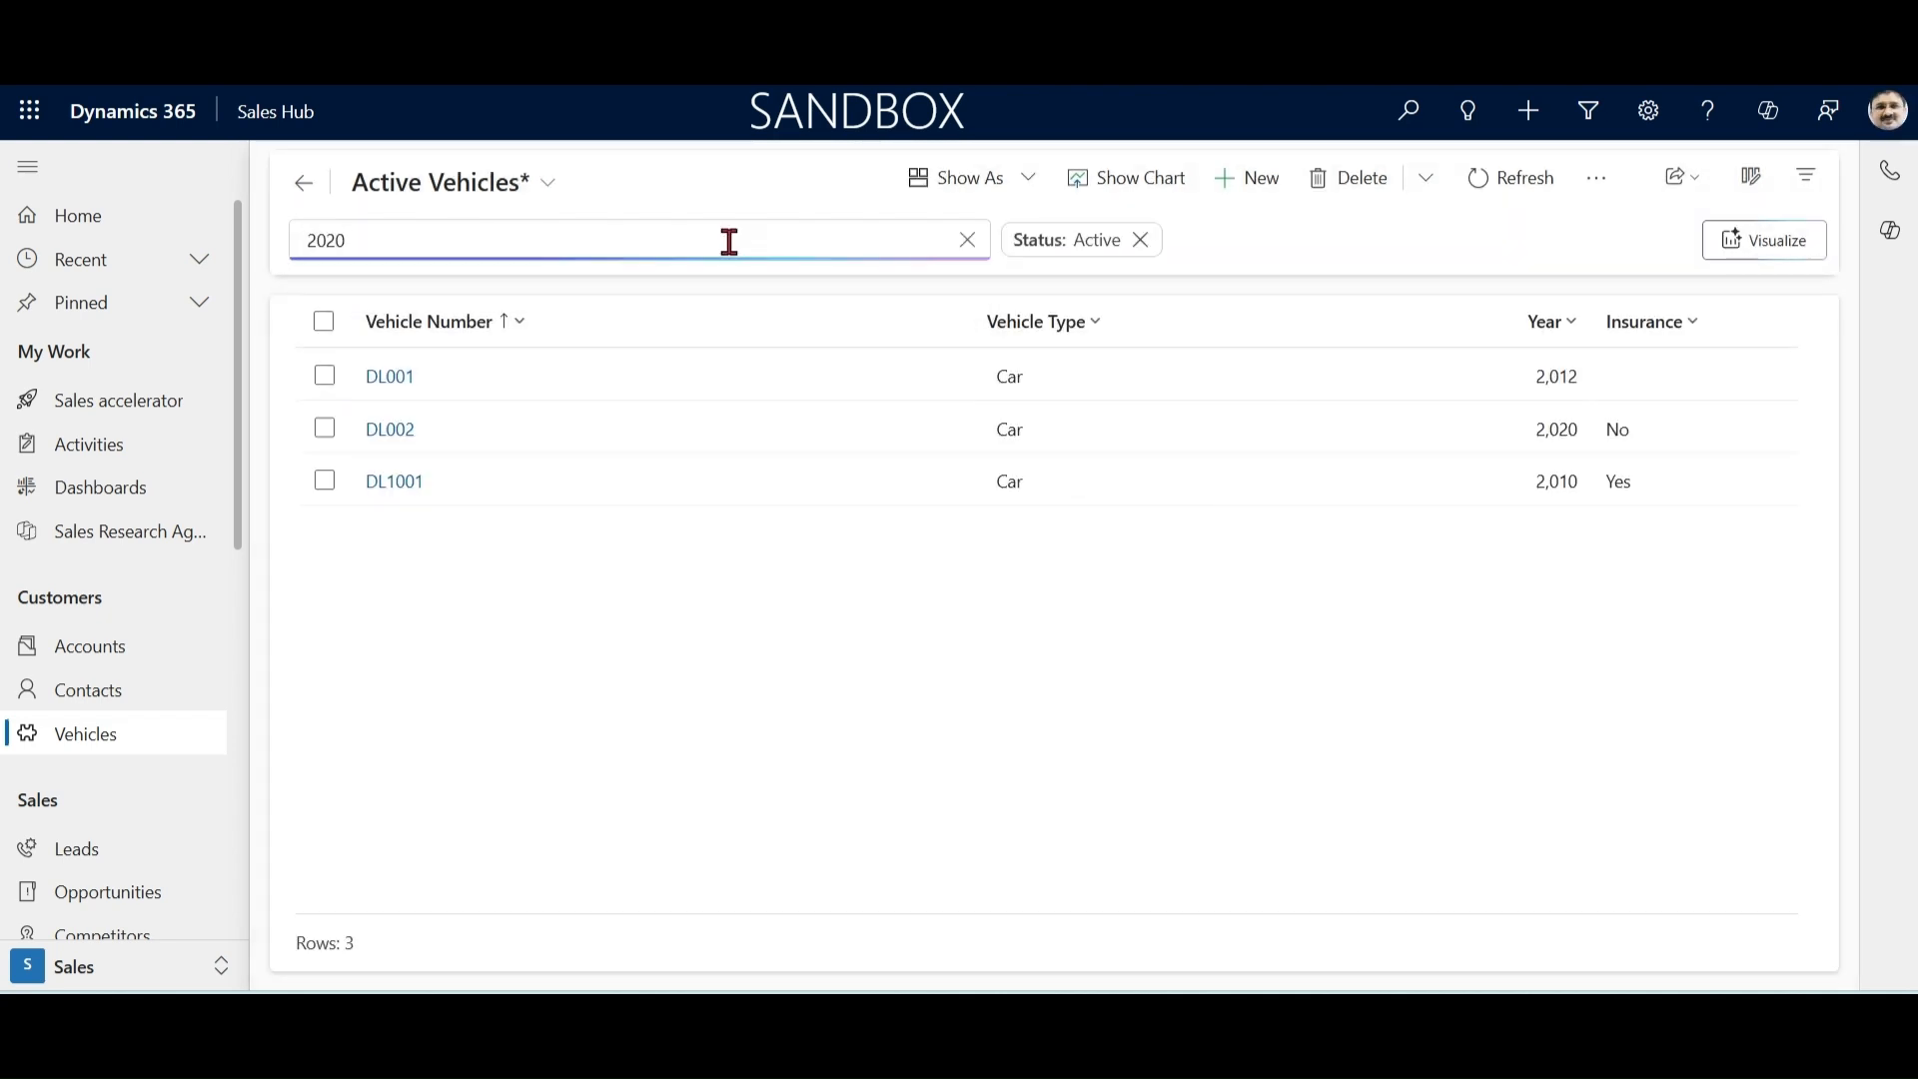
key("Return")
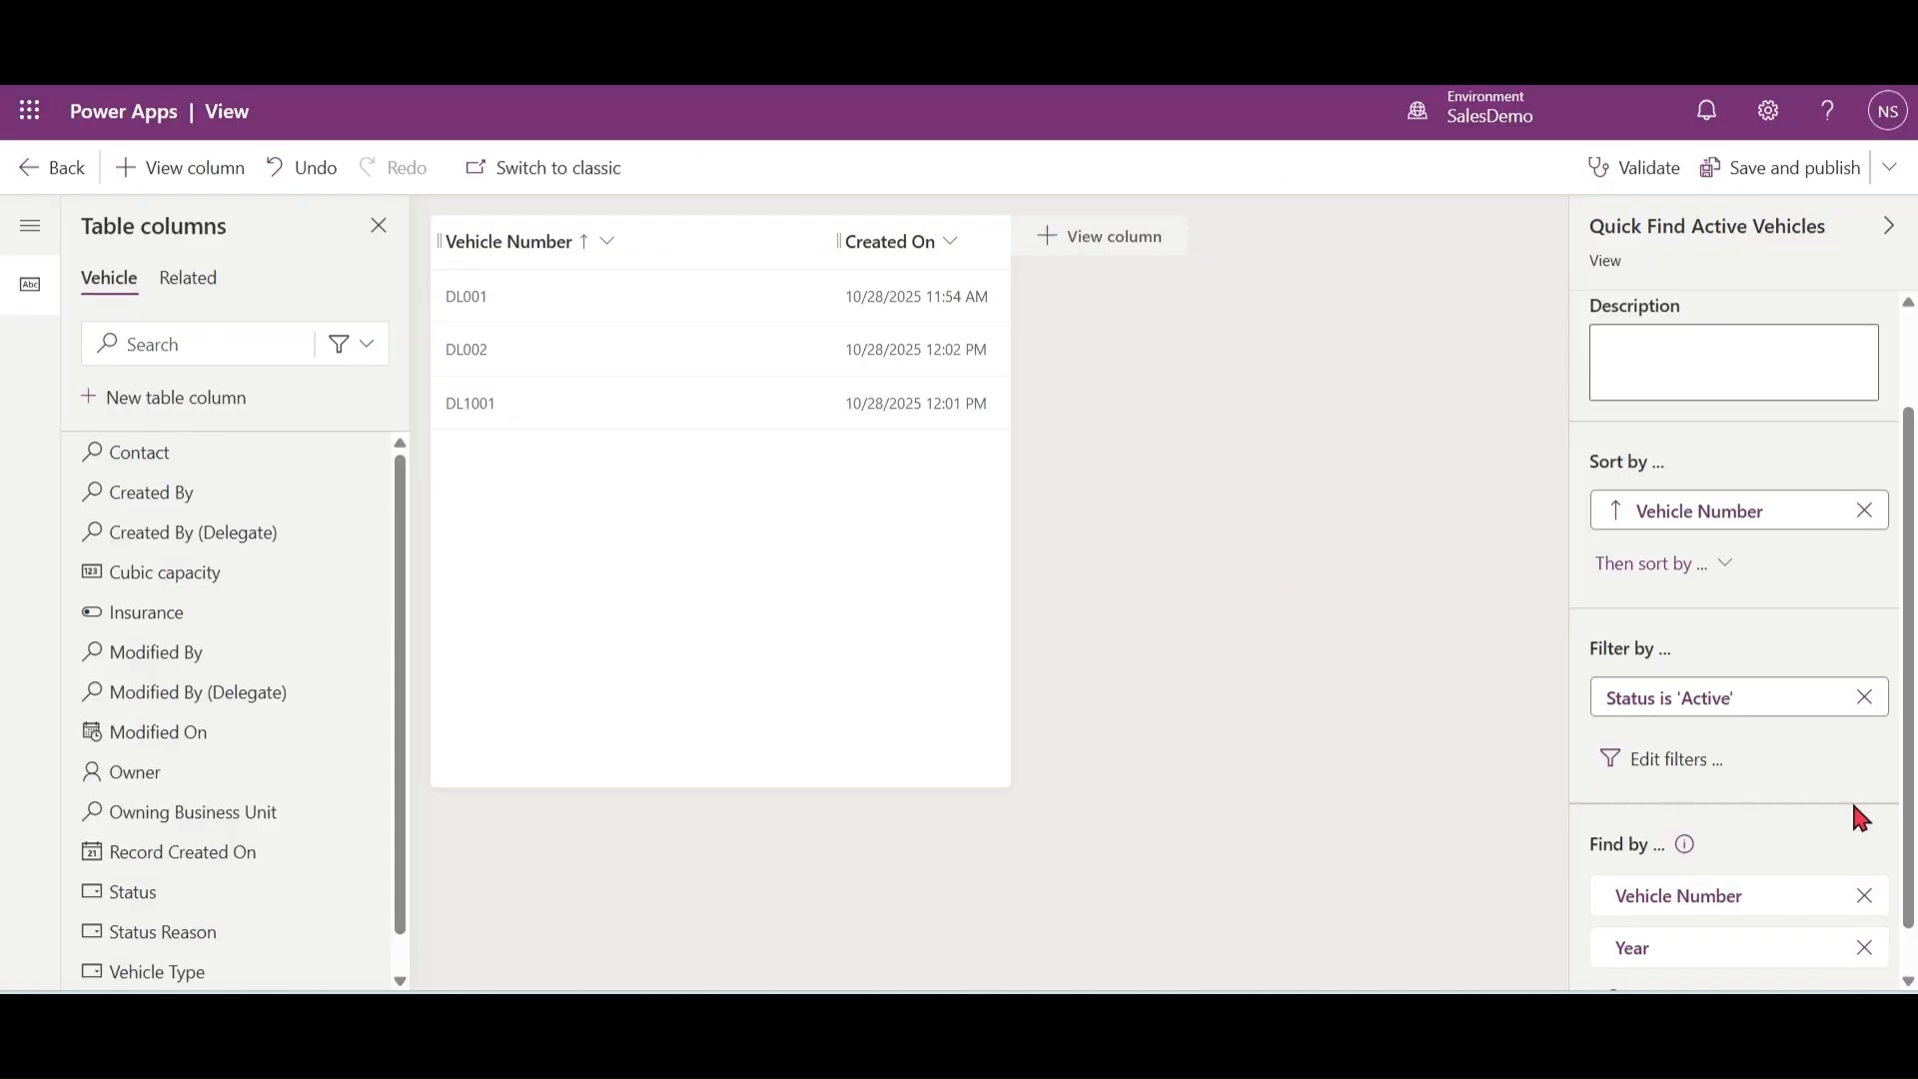
Step: Switch to Power Apps, leave the Quick Find Active Vehicles editor, and open the Vehicle Associated View for editing
scroll(1906, 739, "down", 1)
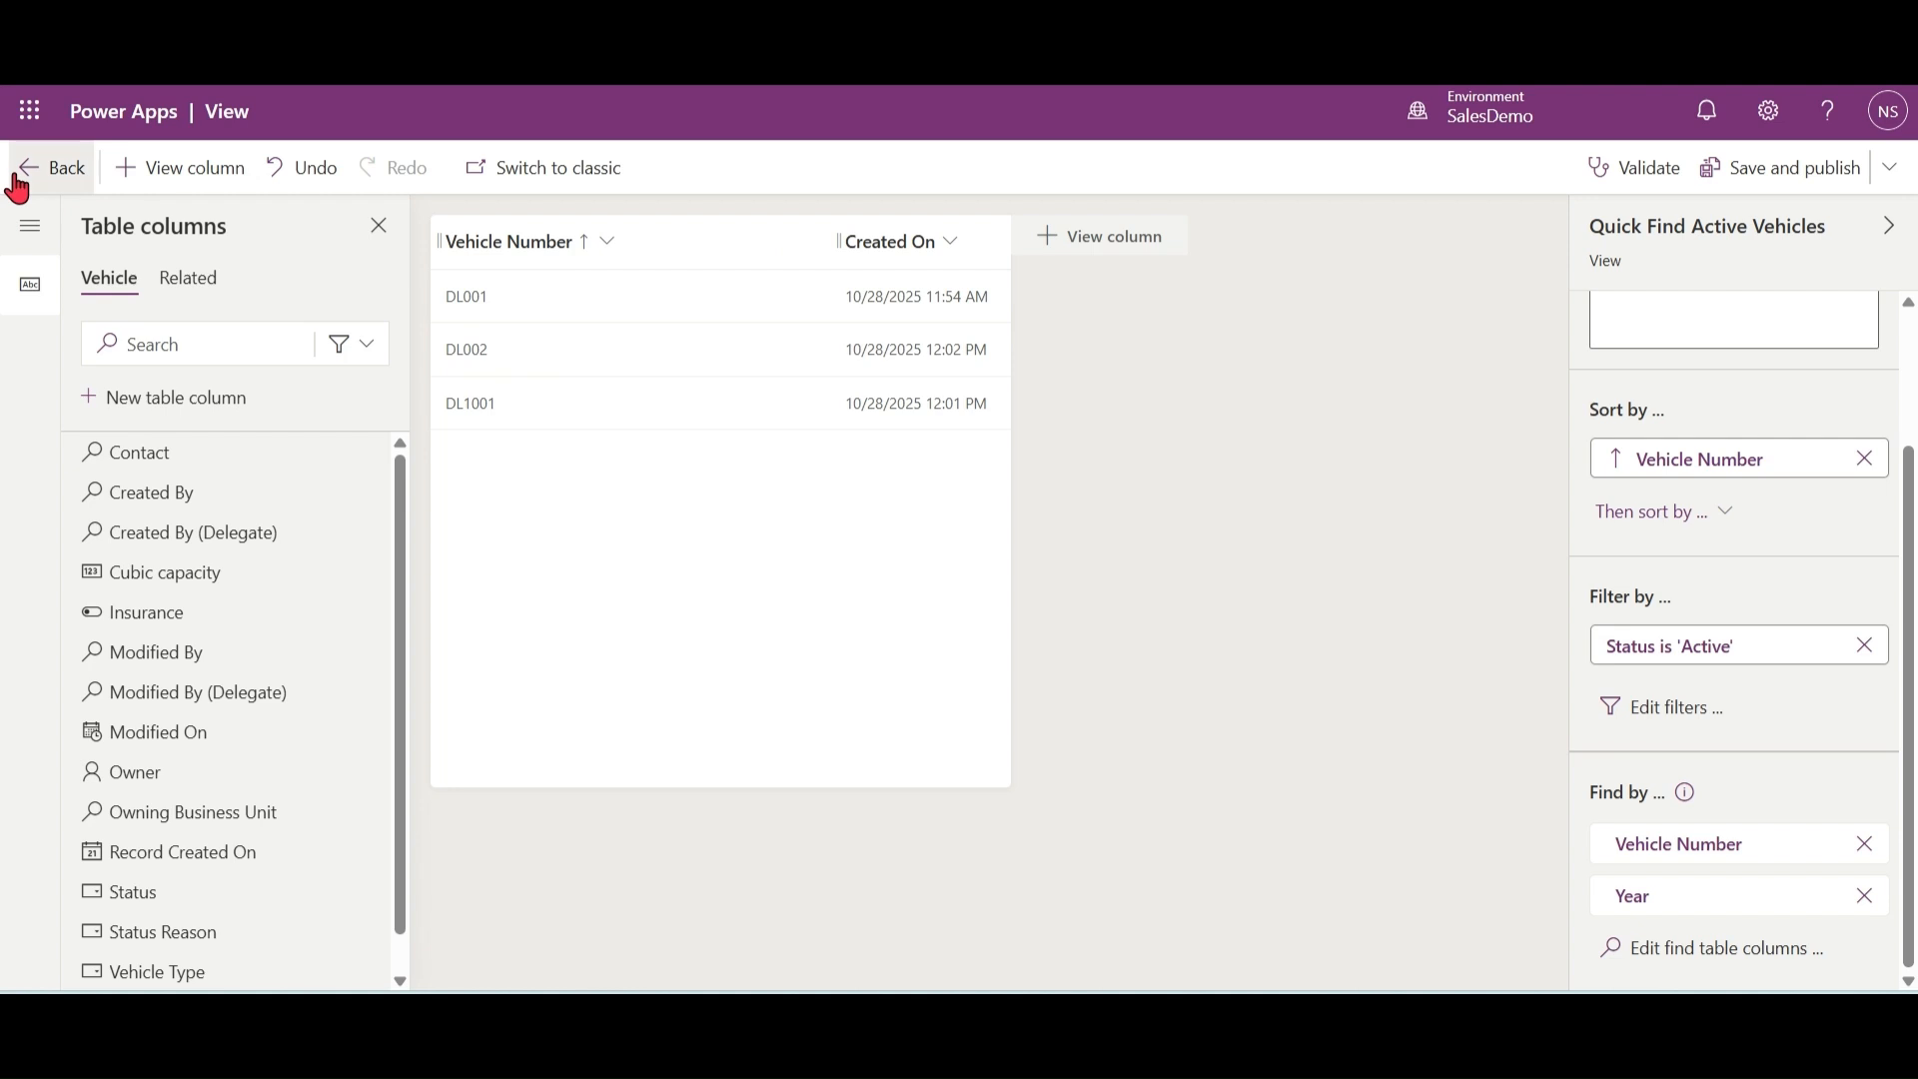
left_click(18, 188)
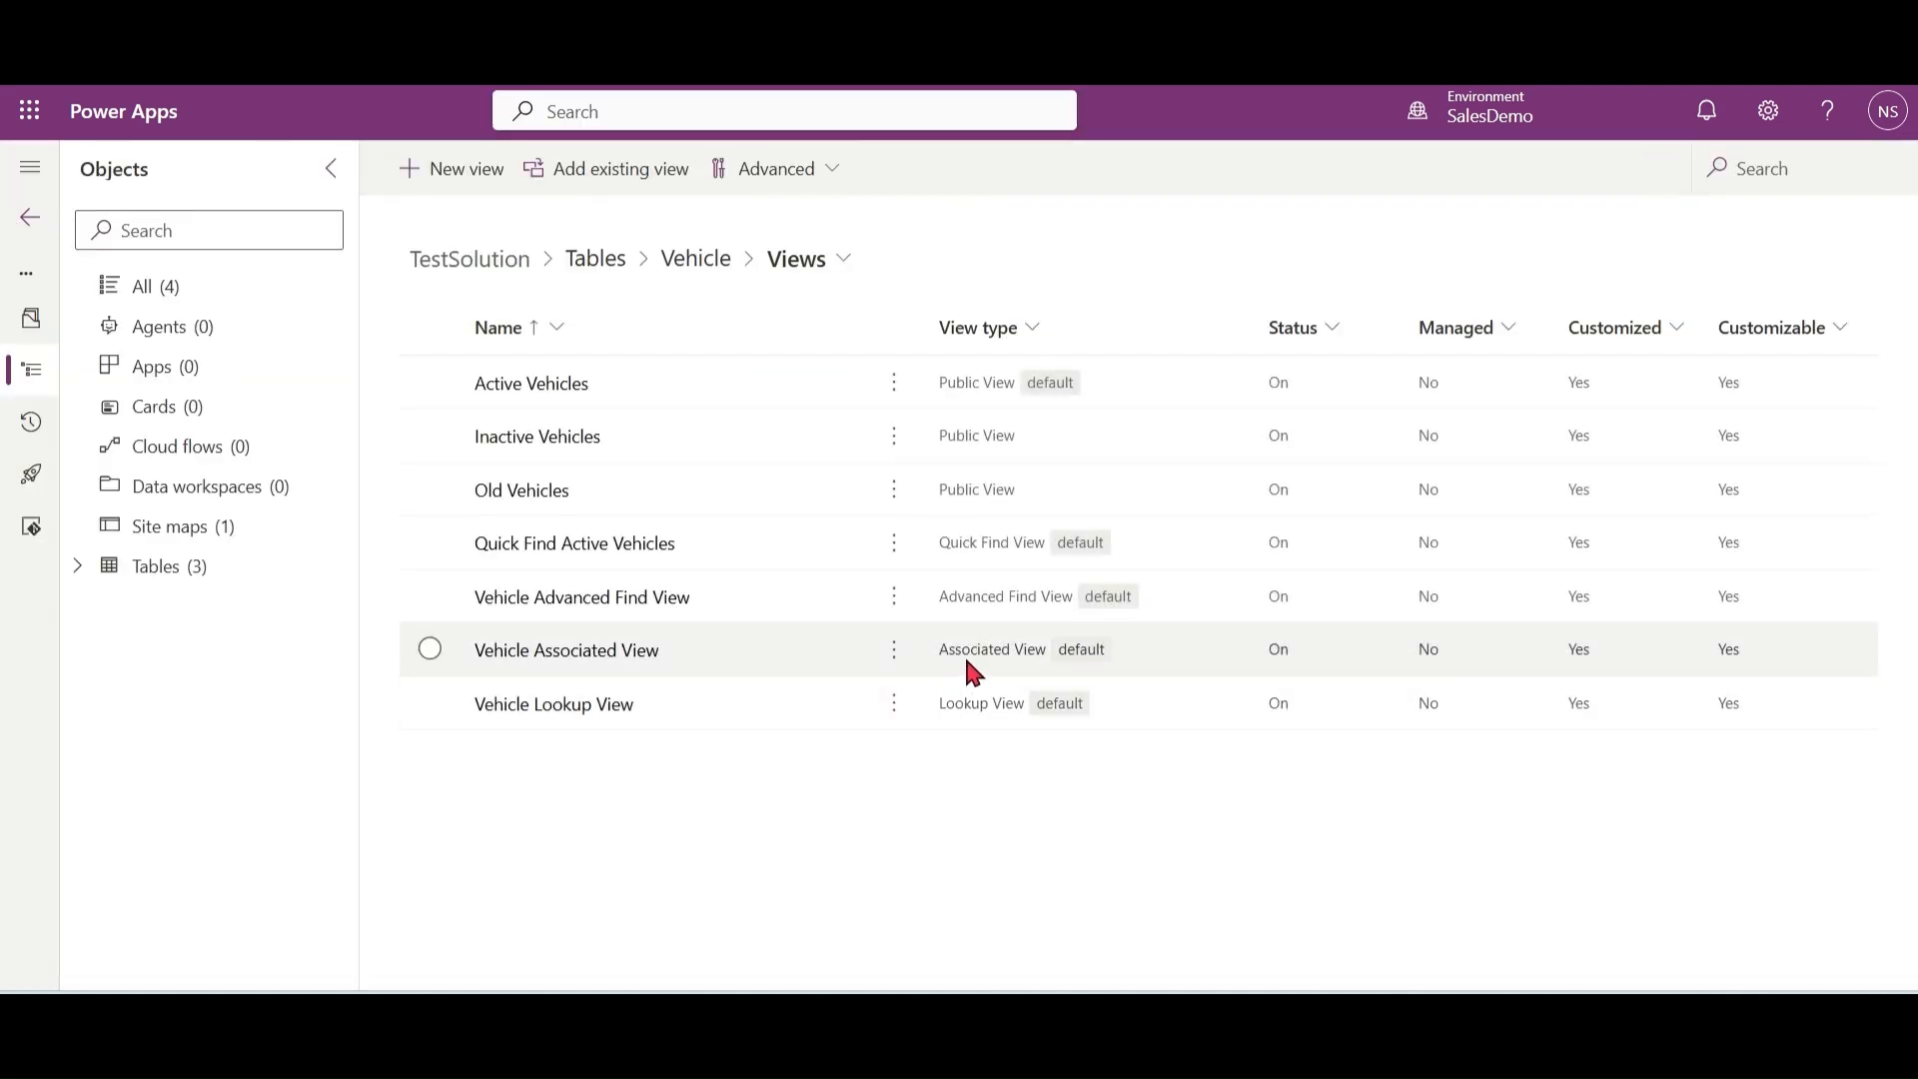
left_click(628, 661)
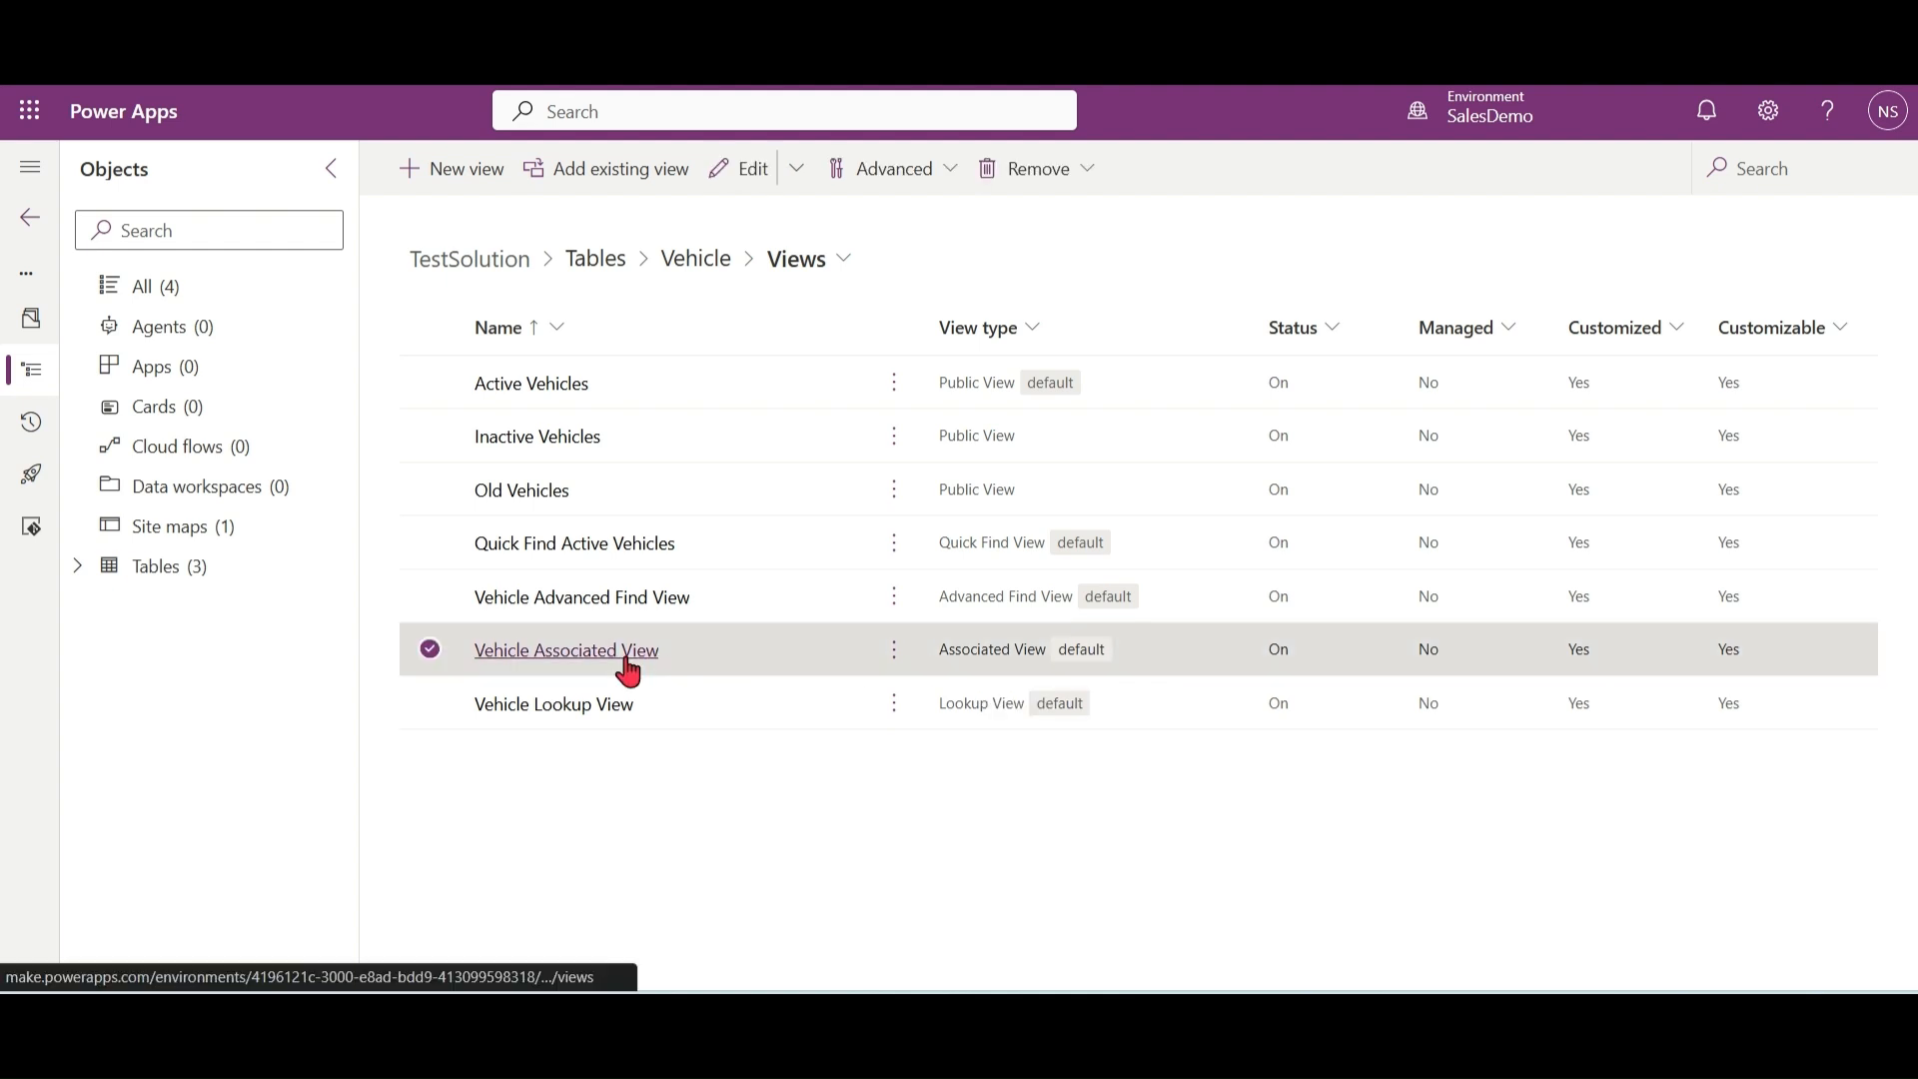
left_click(627, 662)
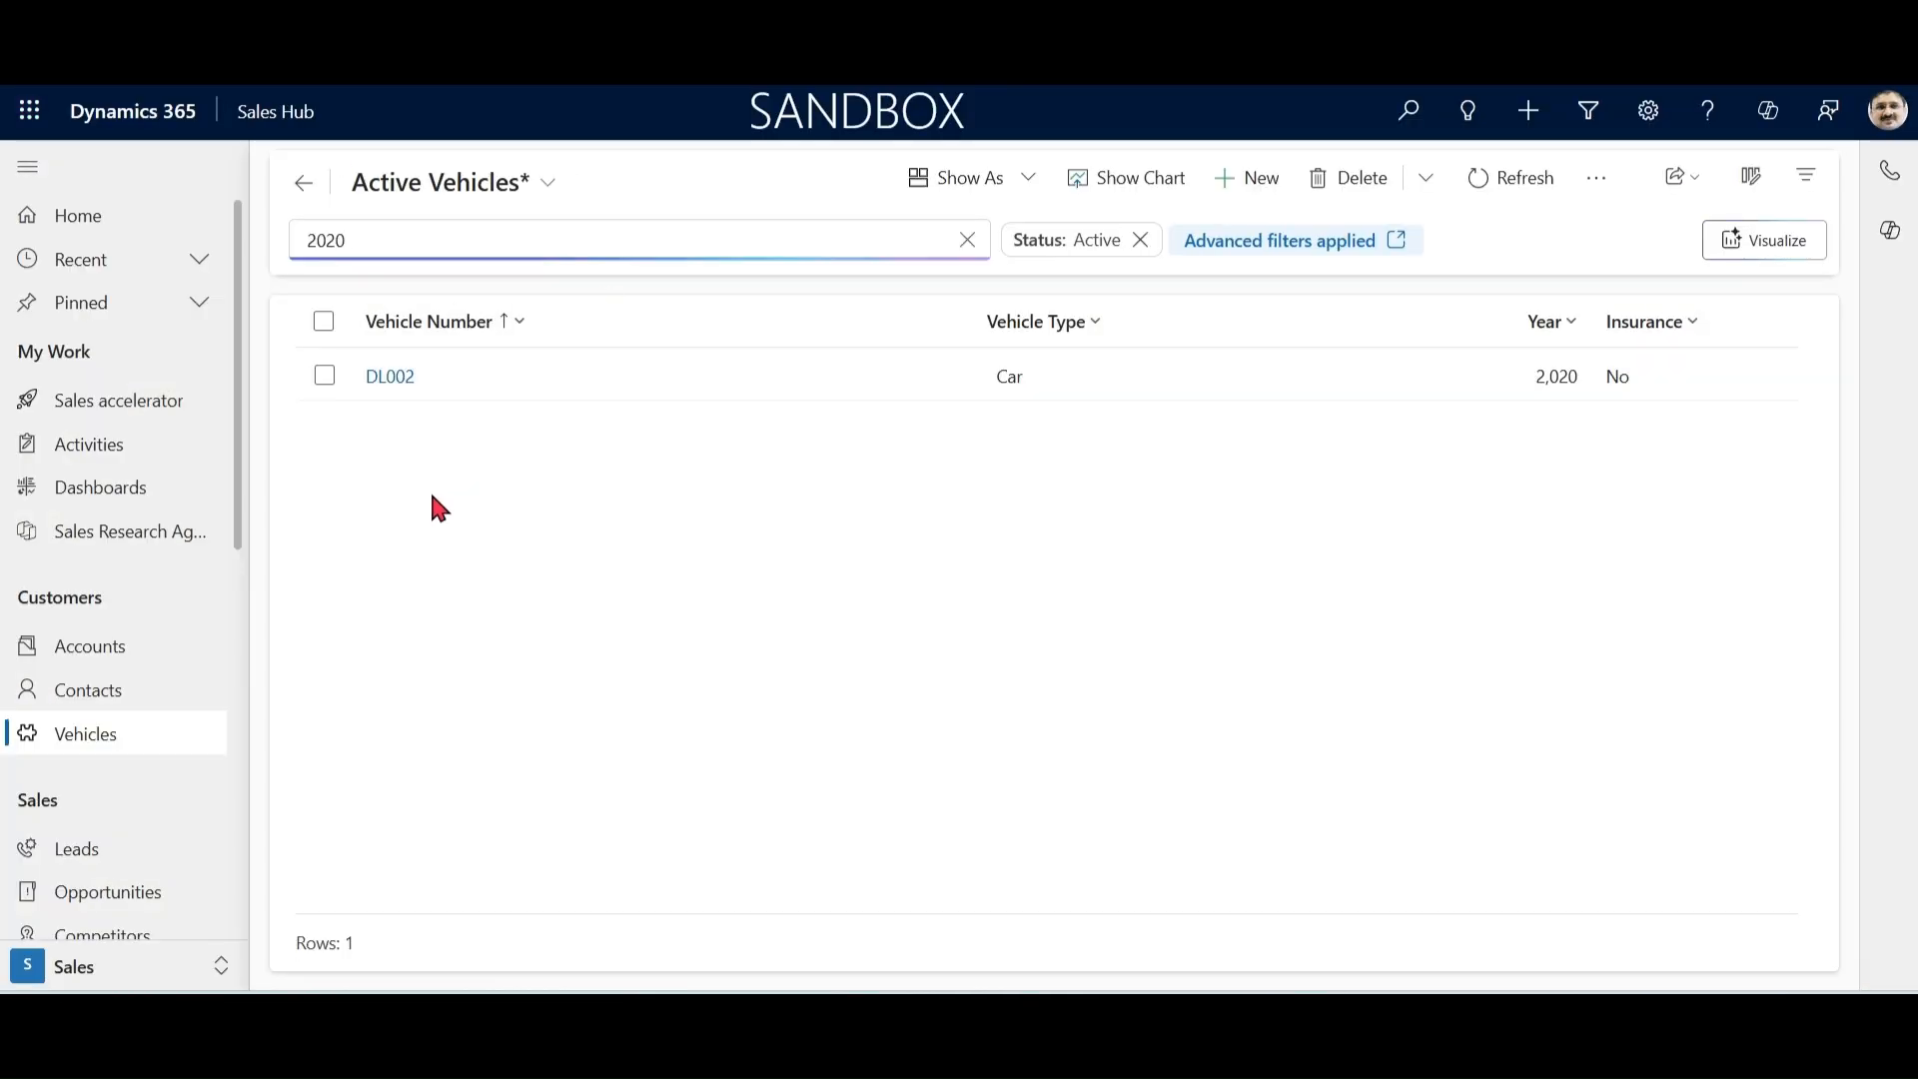
Step: Switch to Dynamics 365, open the first contact in My Active Contacts, and display its related vehicles
left_click(88, 690)
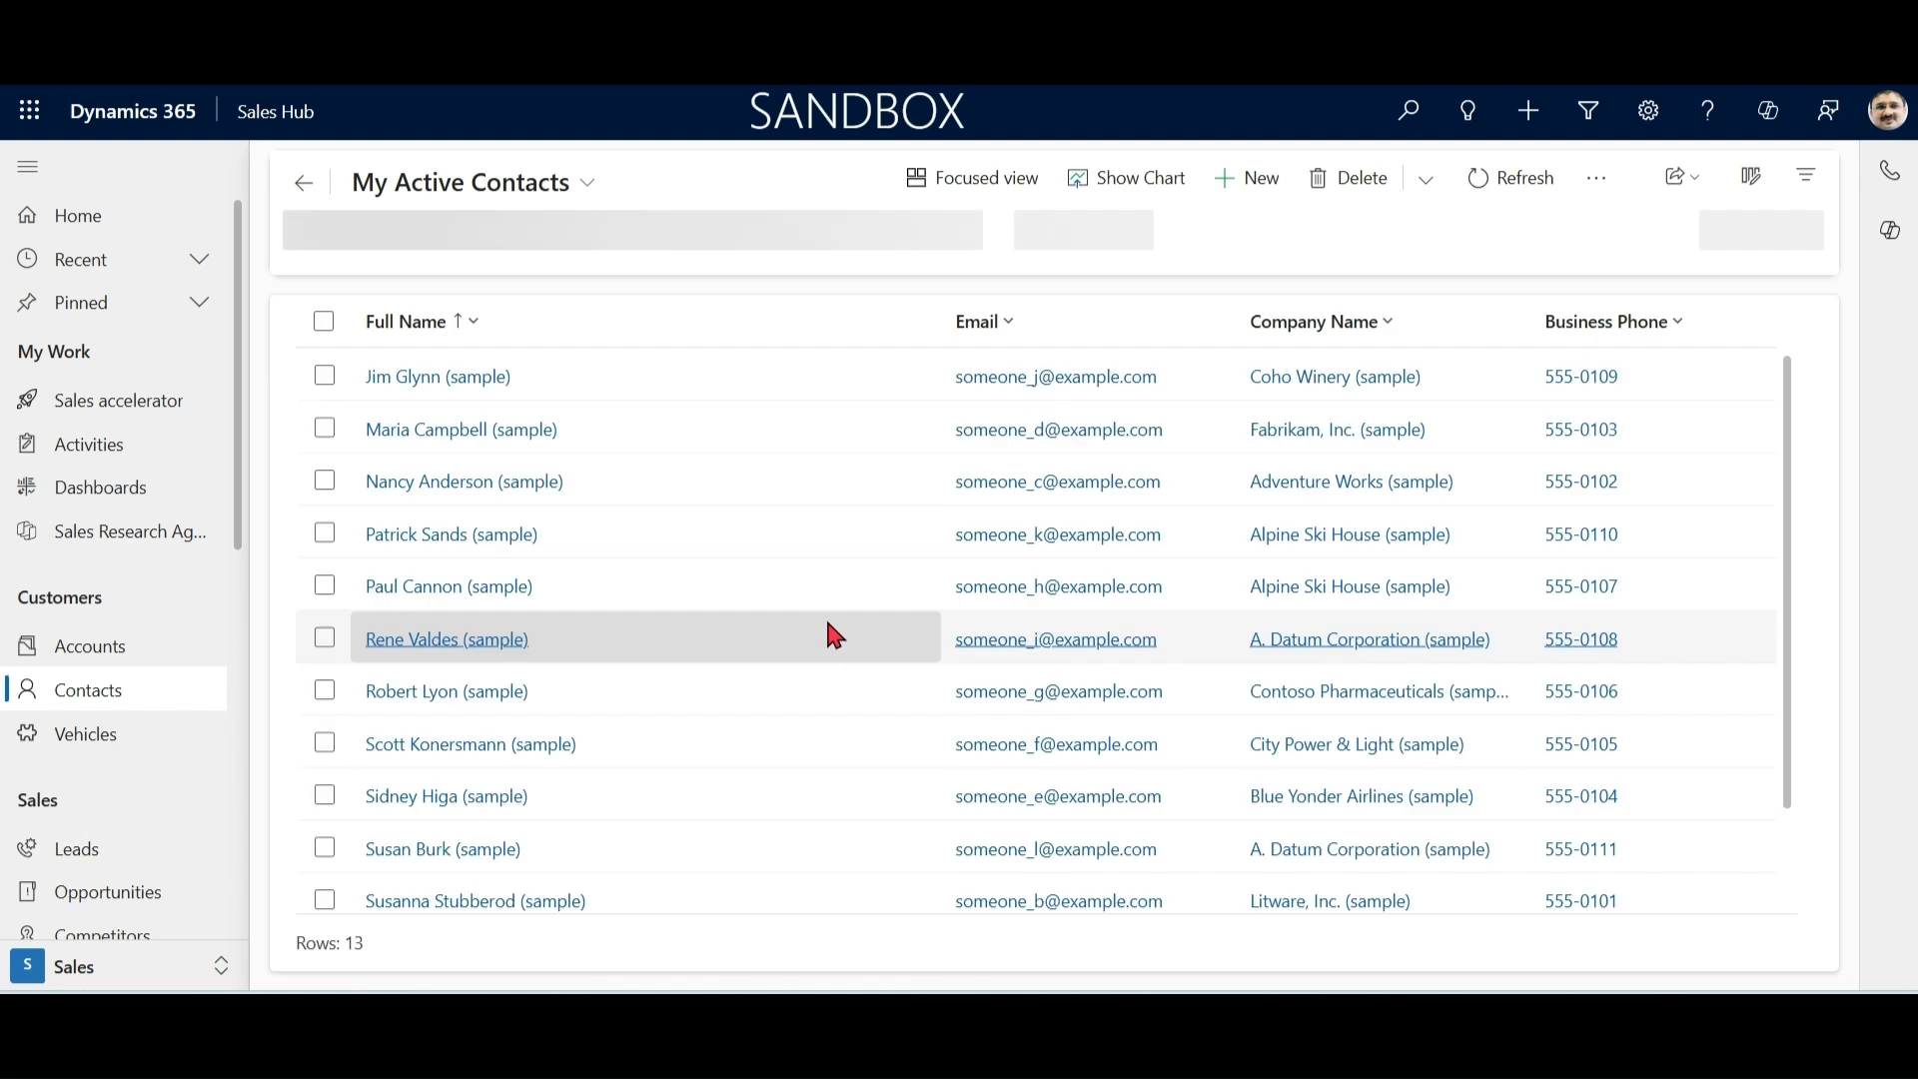
left_click(473, 379)
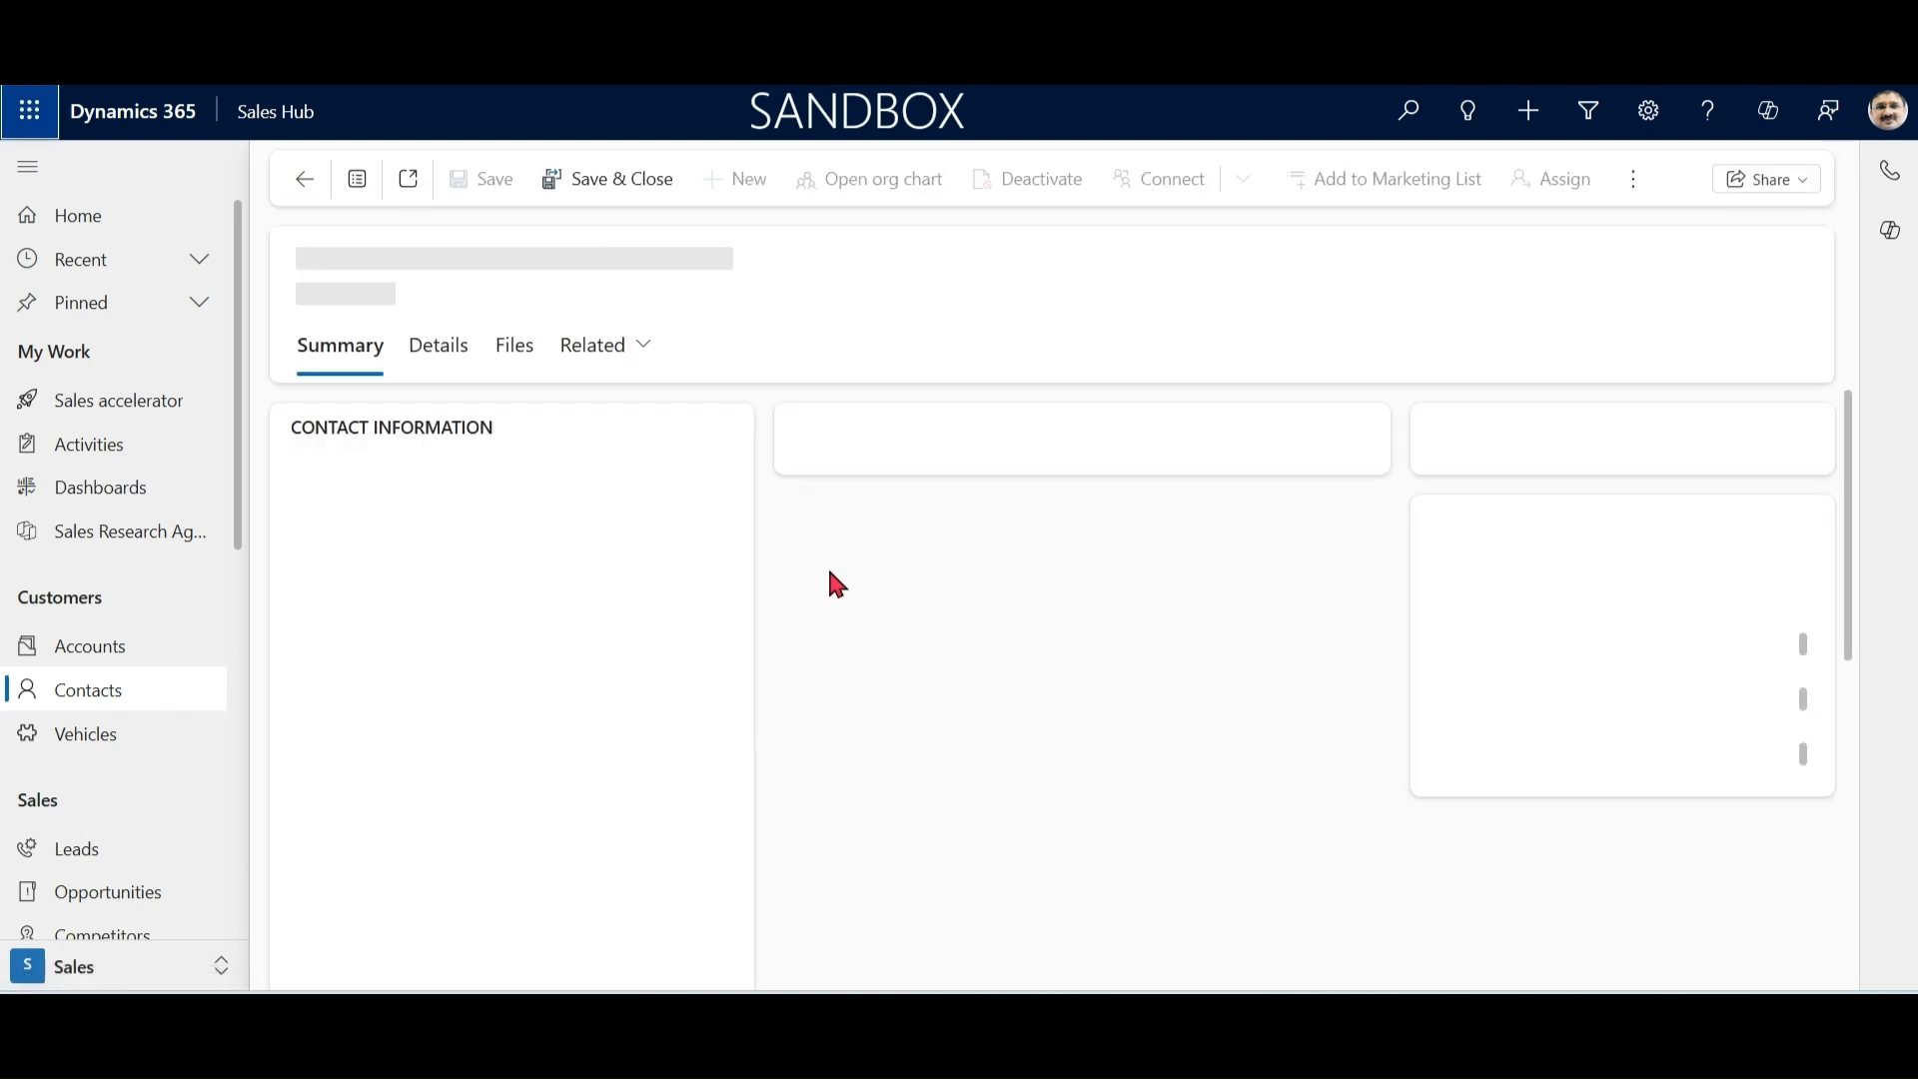
left_click(643, 352)
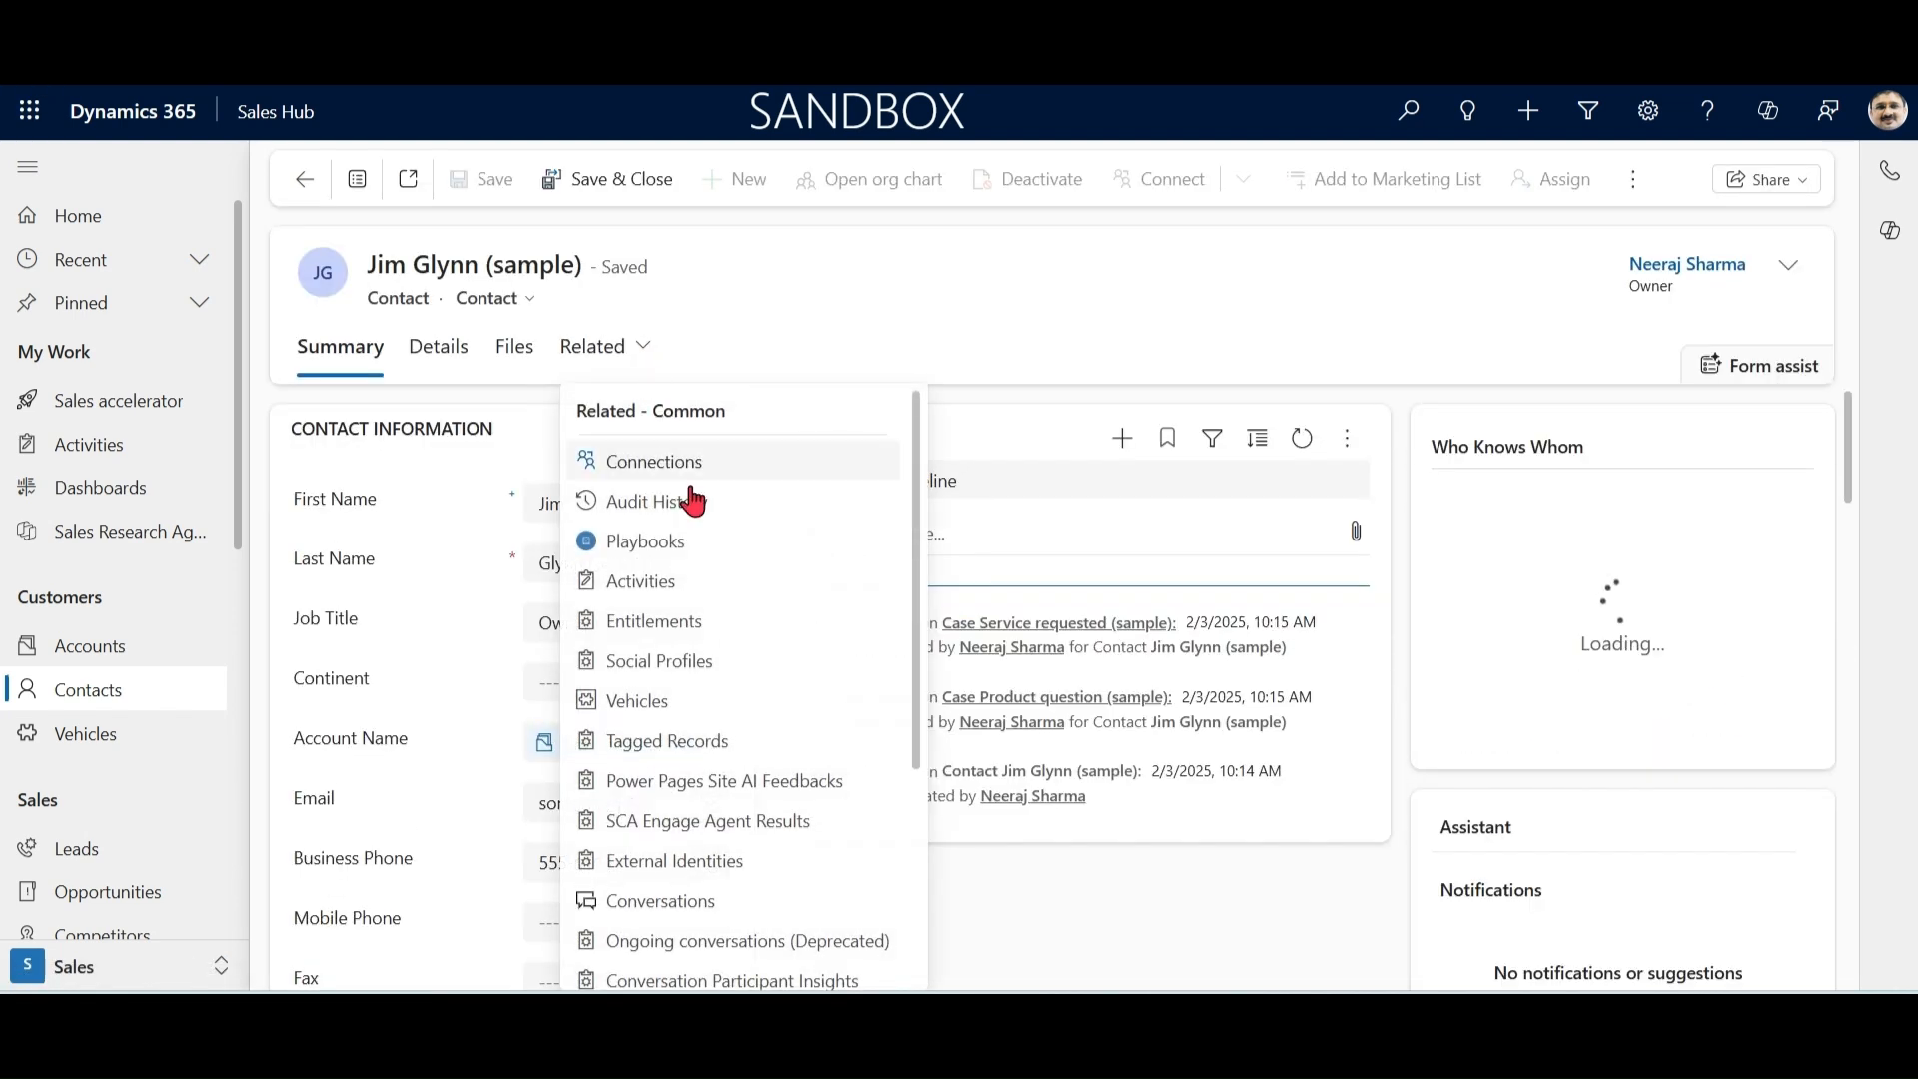
left_click(664, 705)
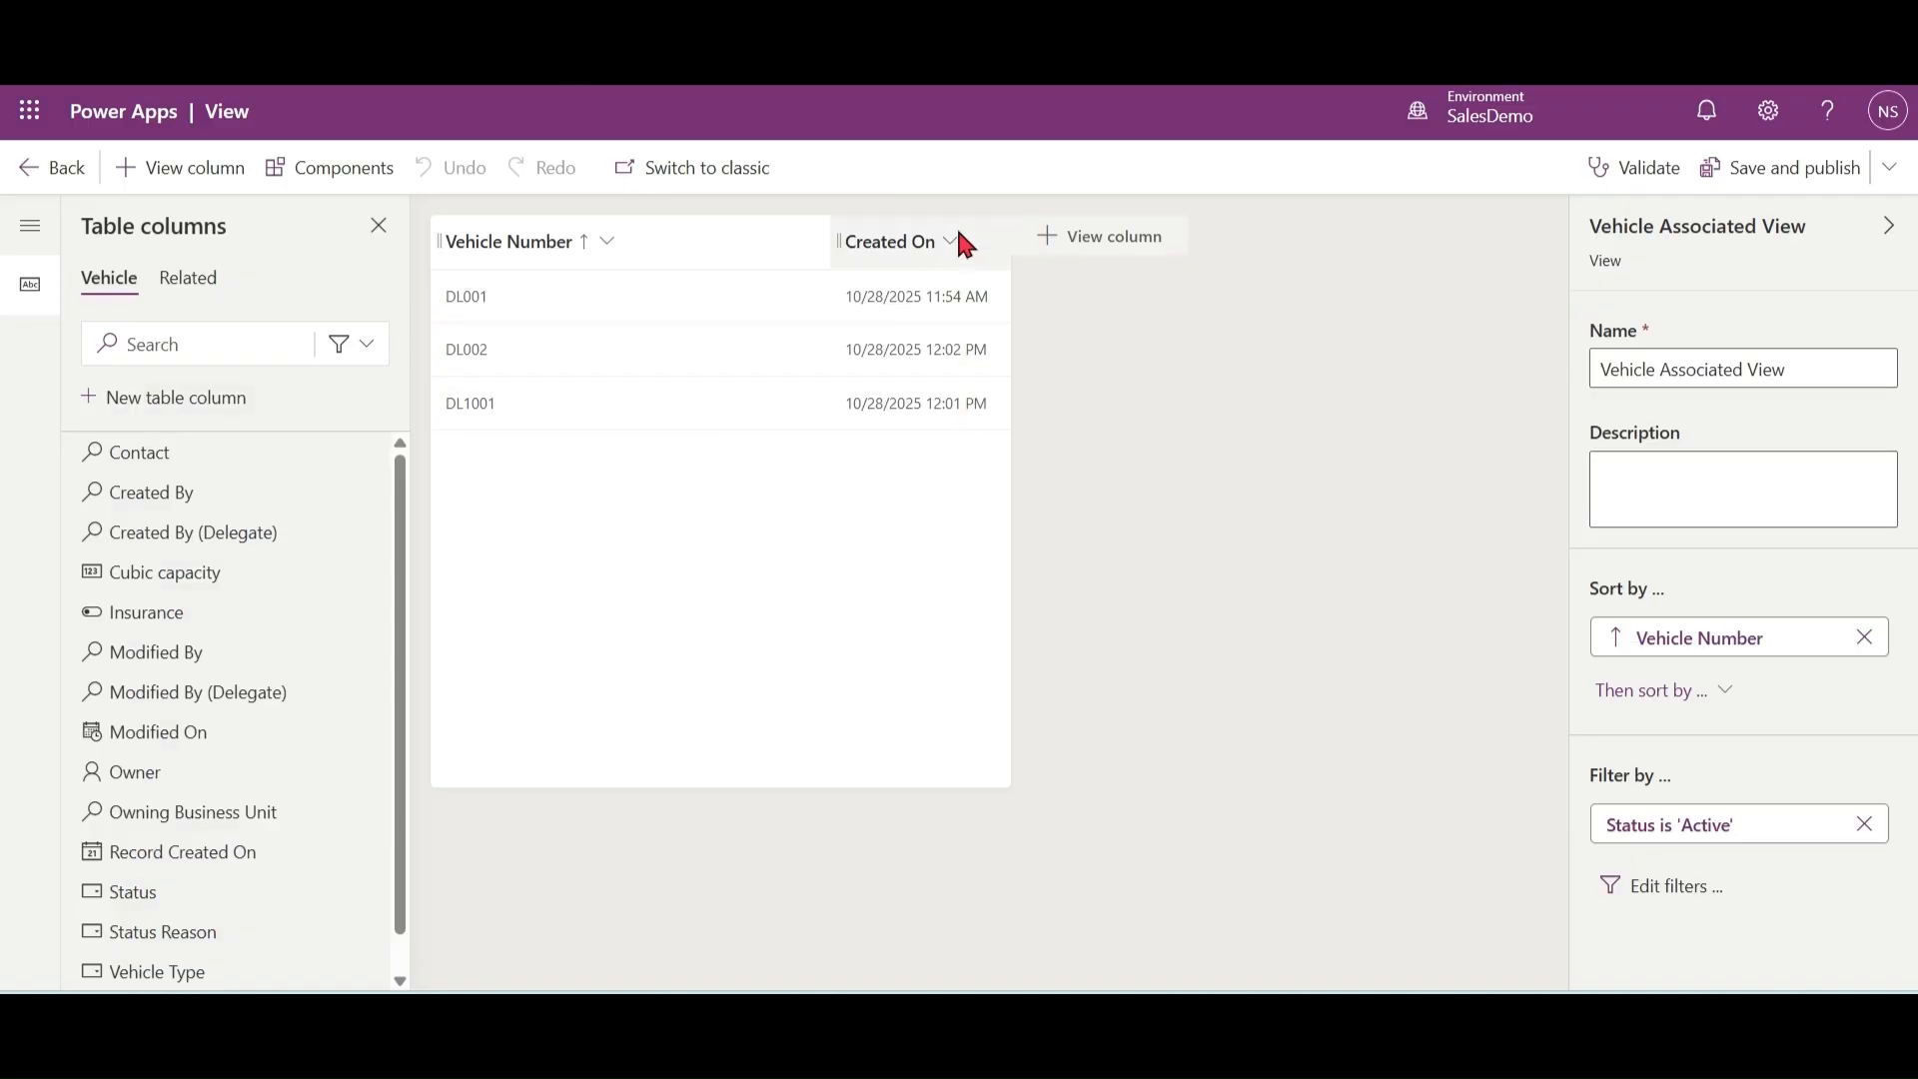
Step: Switch back to Power Apps and add the Insurance column to the Vehicle Associated View
left_click(1042, 243)
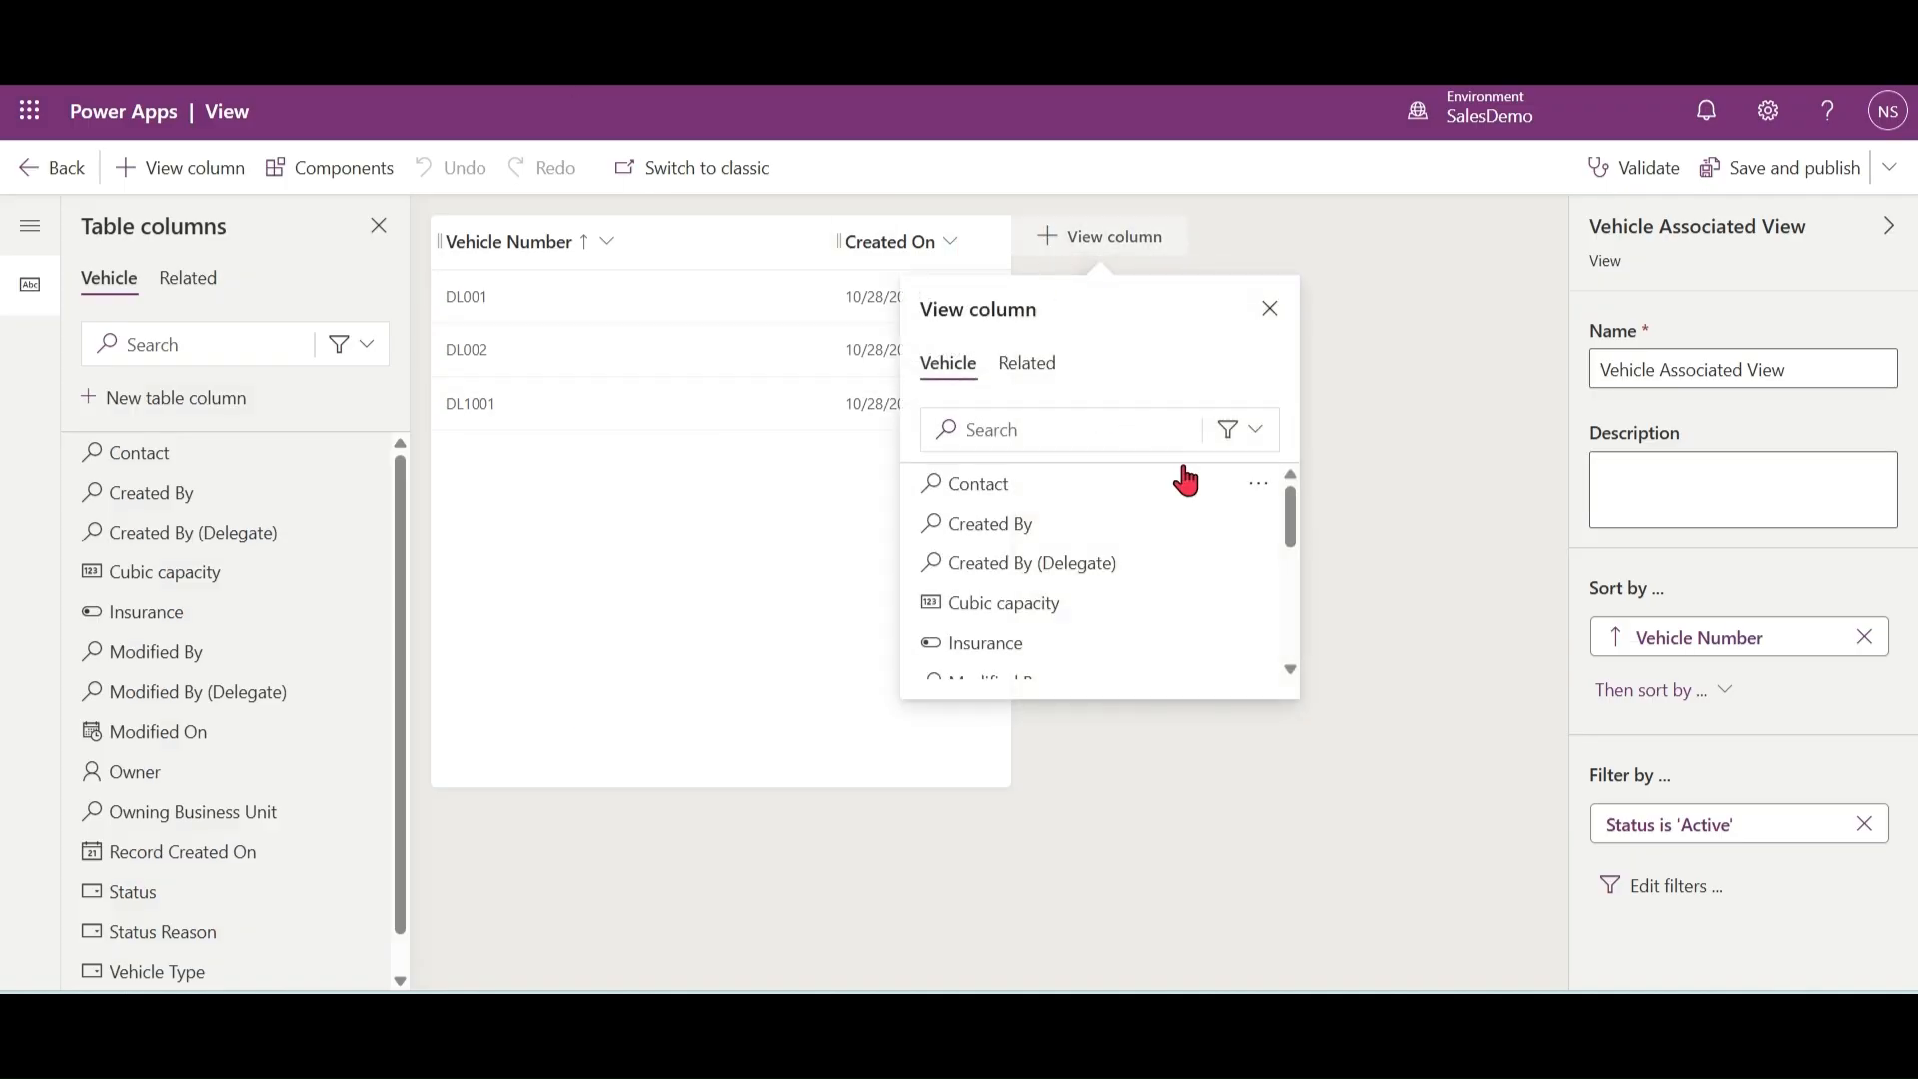
left_click(1122, 429)
type("ins")
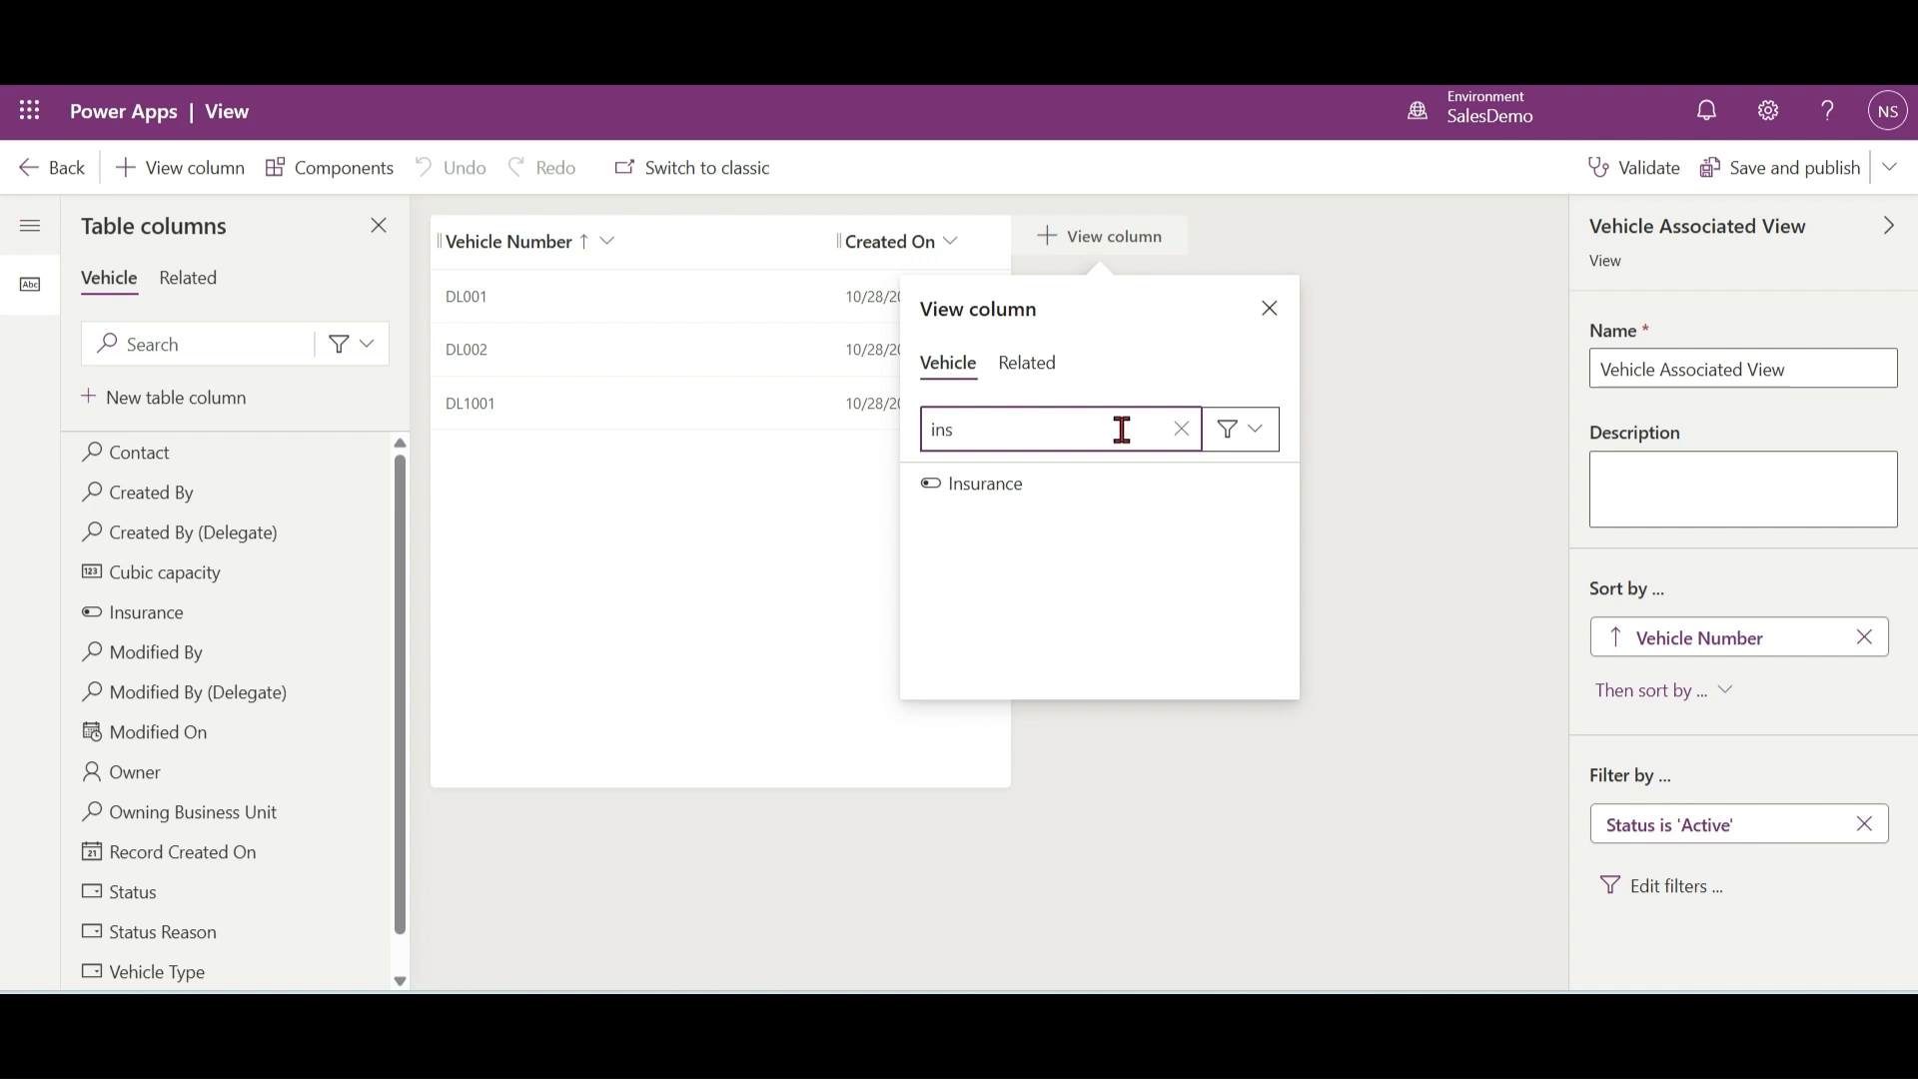
left_click(1017, 490)
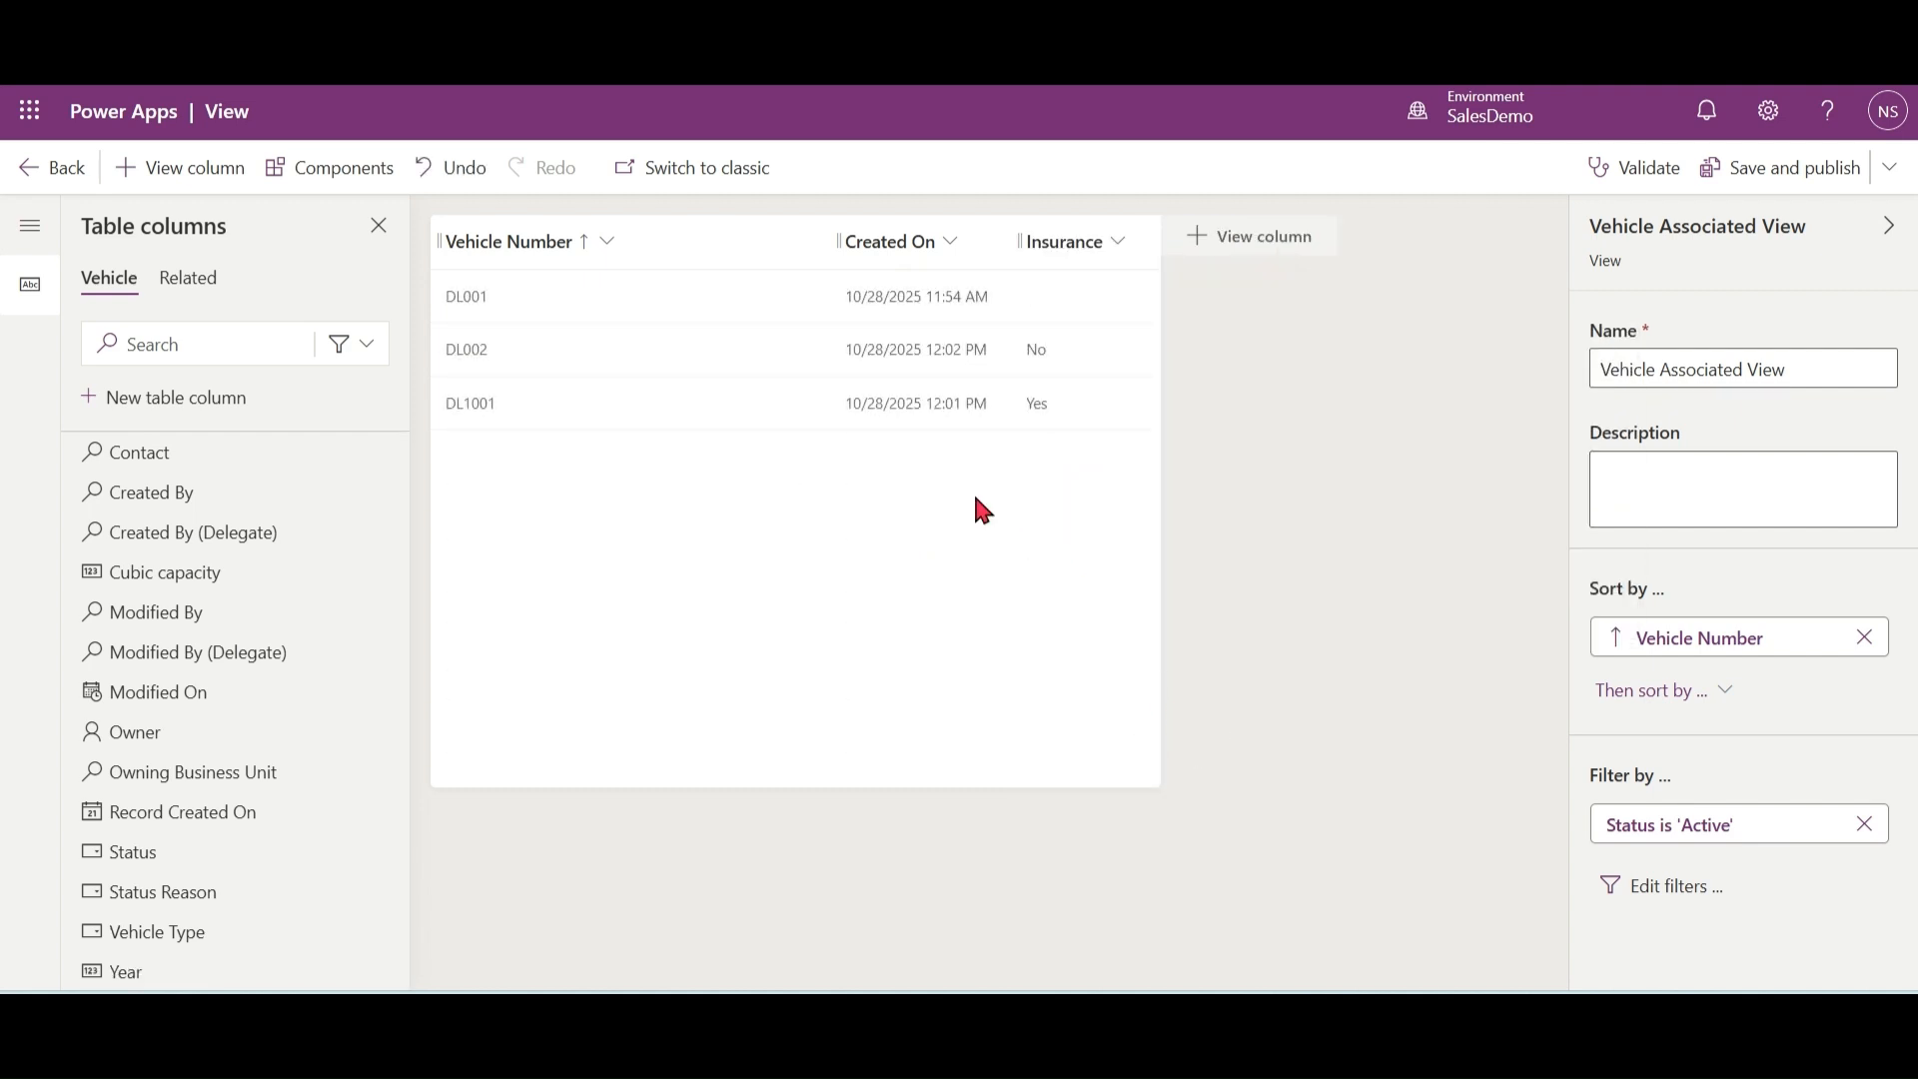
Step: Remove the Created On column from the Vehicle Associated View and narrow the Vehicle Number column
left_click(947, 241)
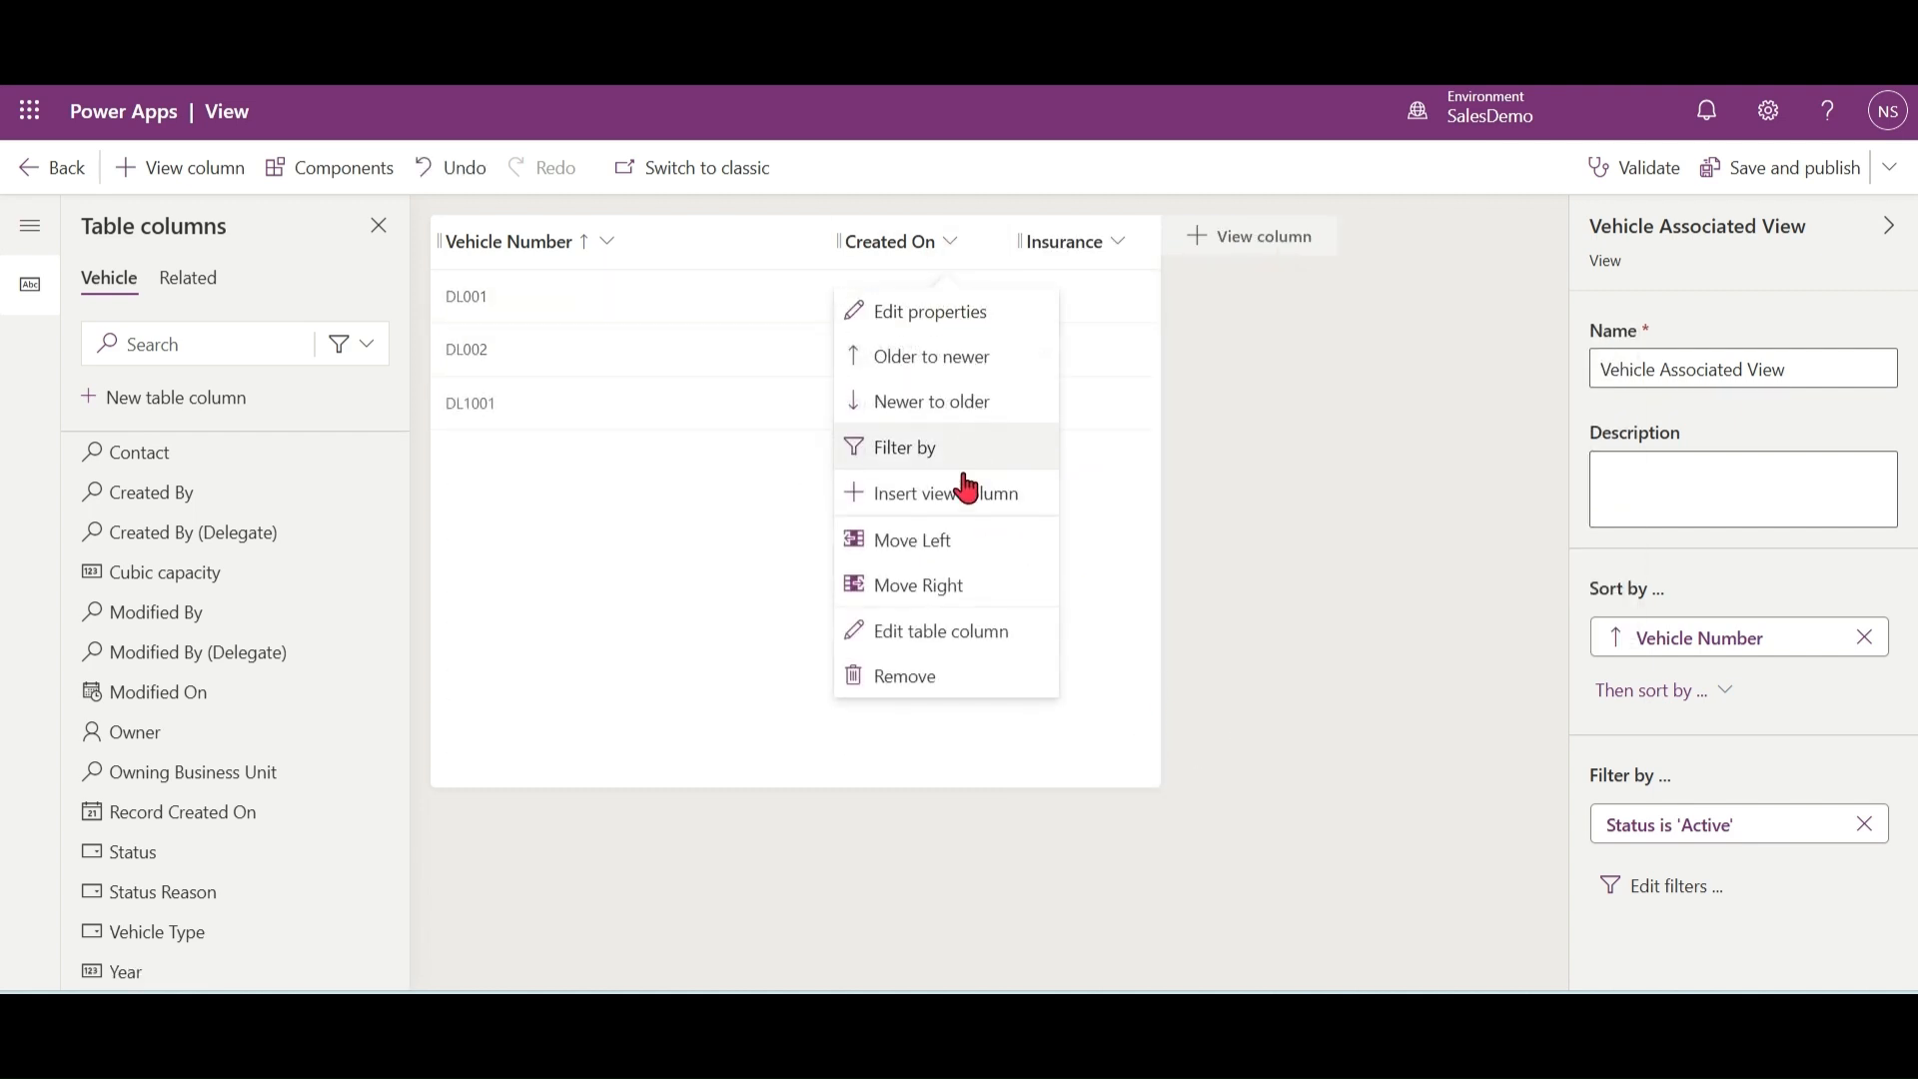
left_click(938, 672)
left_click_drag(832, 241, 642, 240)
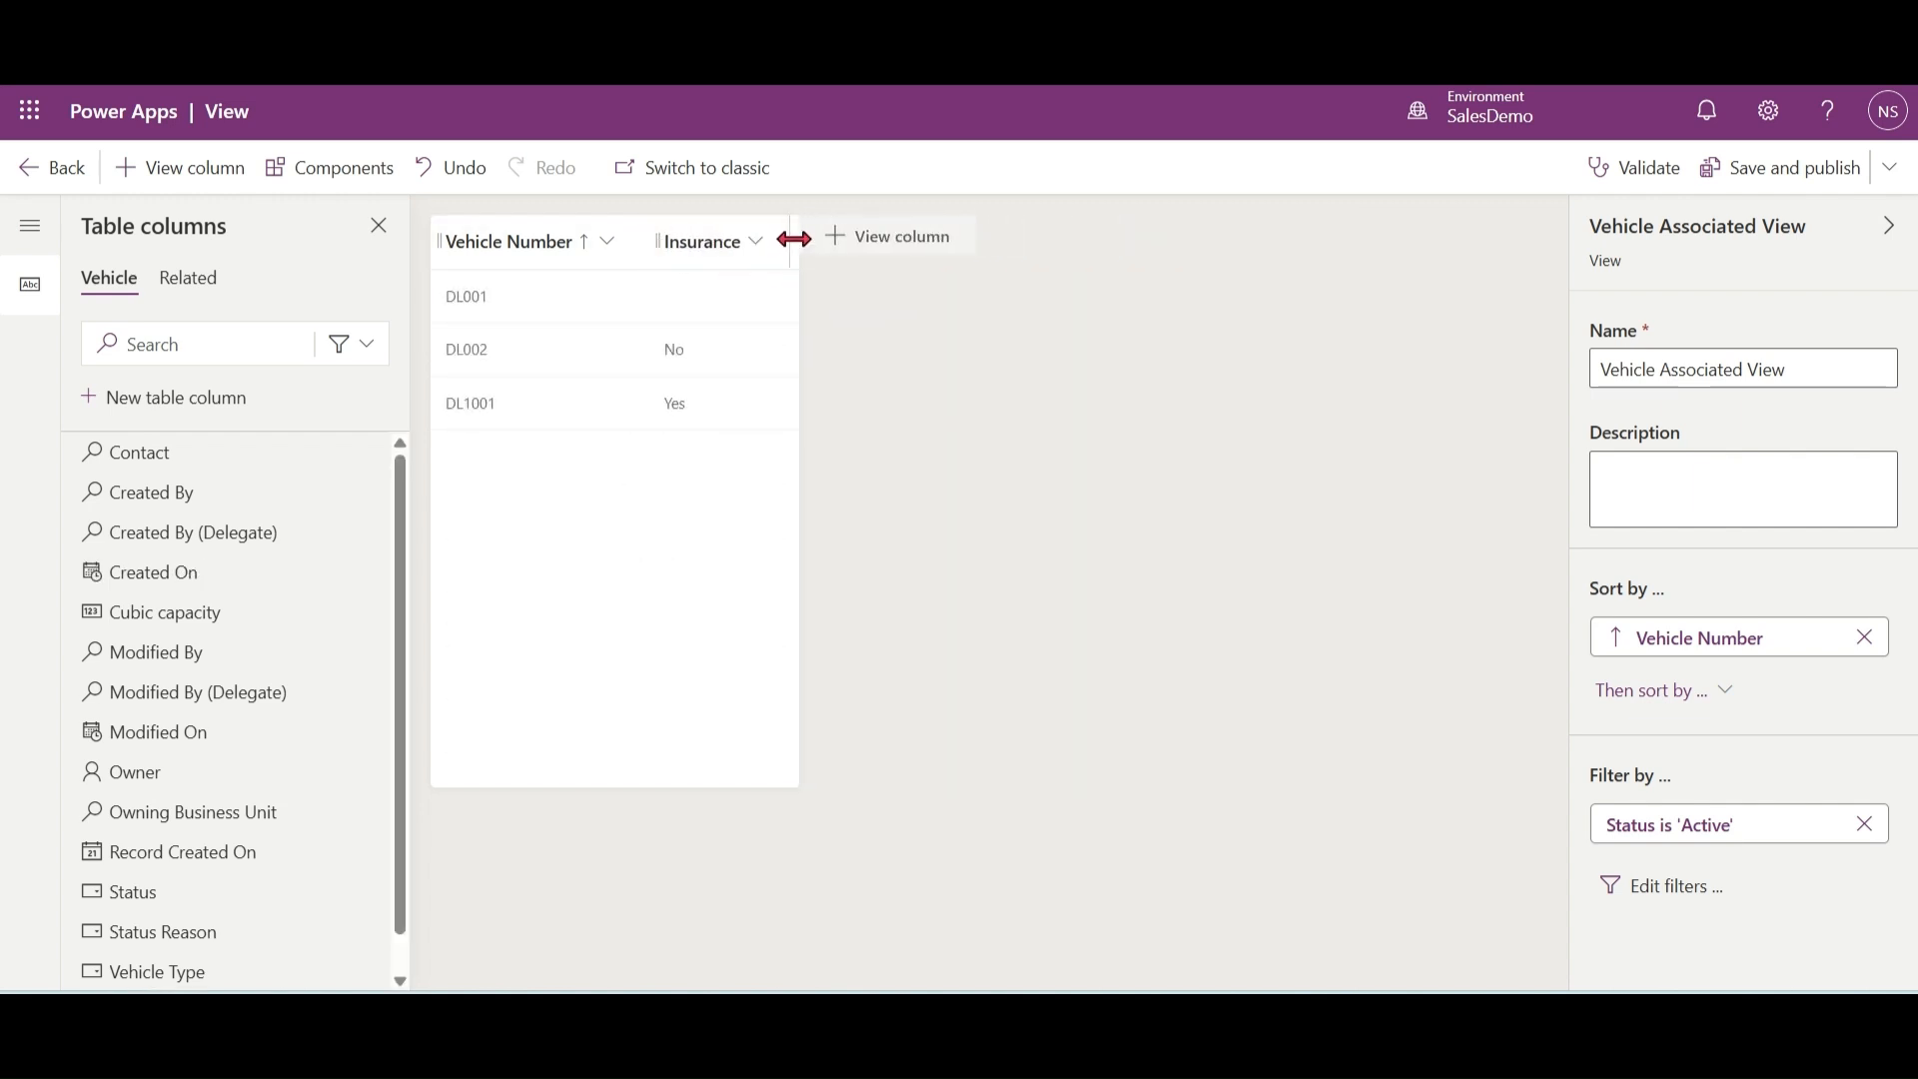
Step: Add Insurance as the second ascending sort column, save and publish the Vehicle Associated View, and leave its editor
left_click(1723, 689)
left_click(1709, 747)
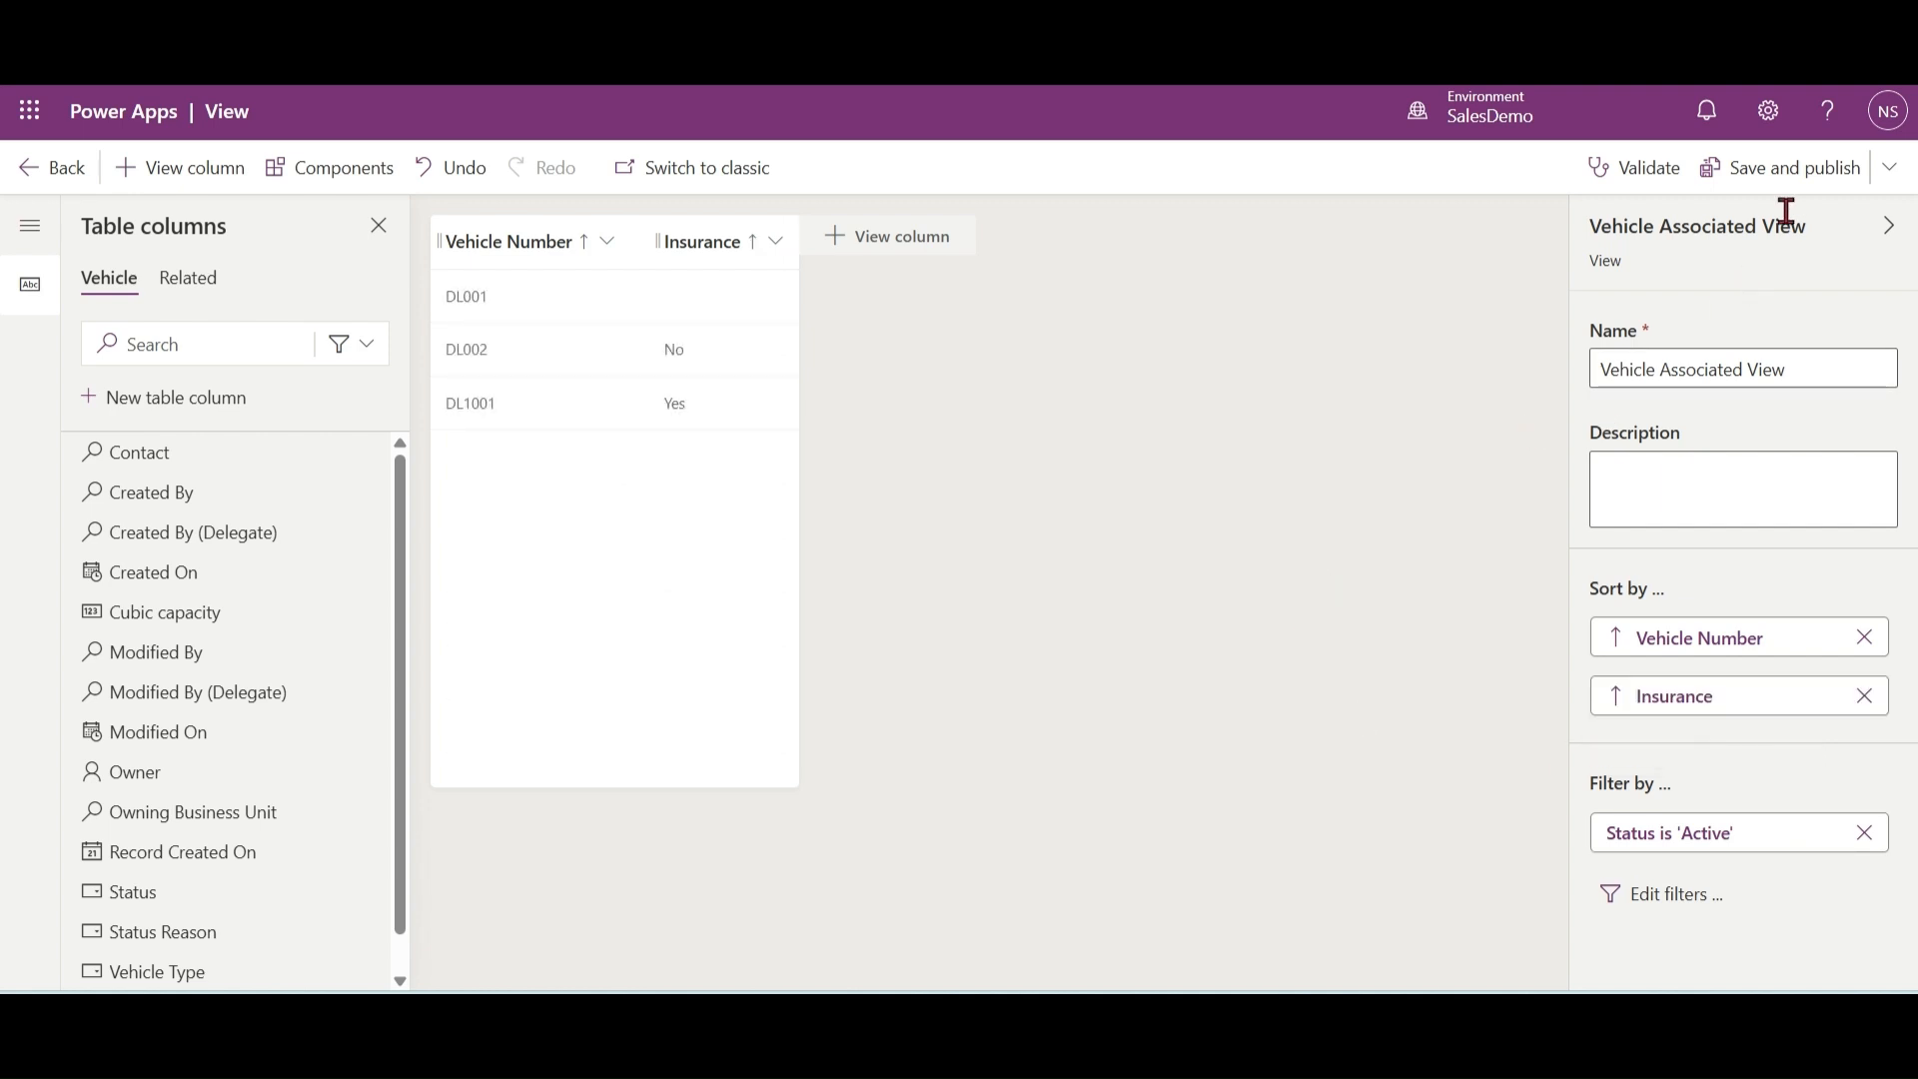
left_click(1785, 168)
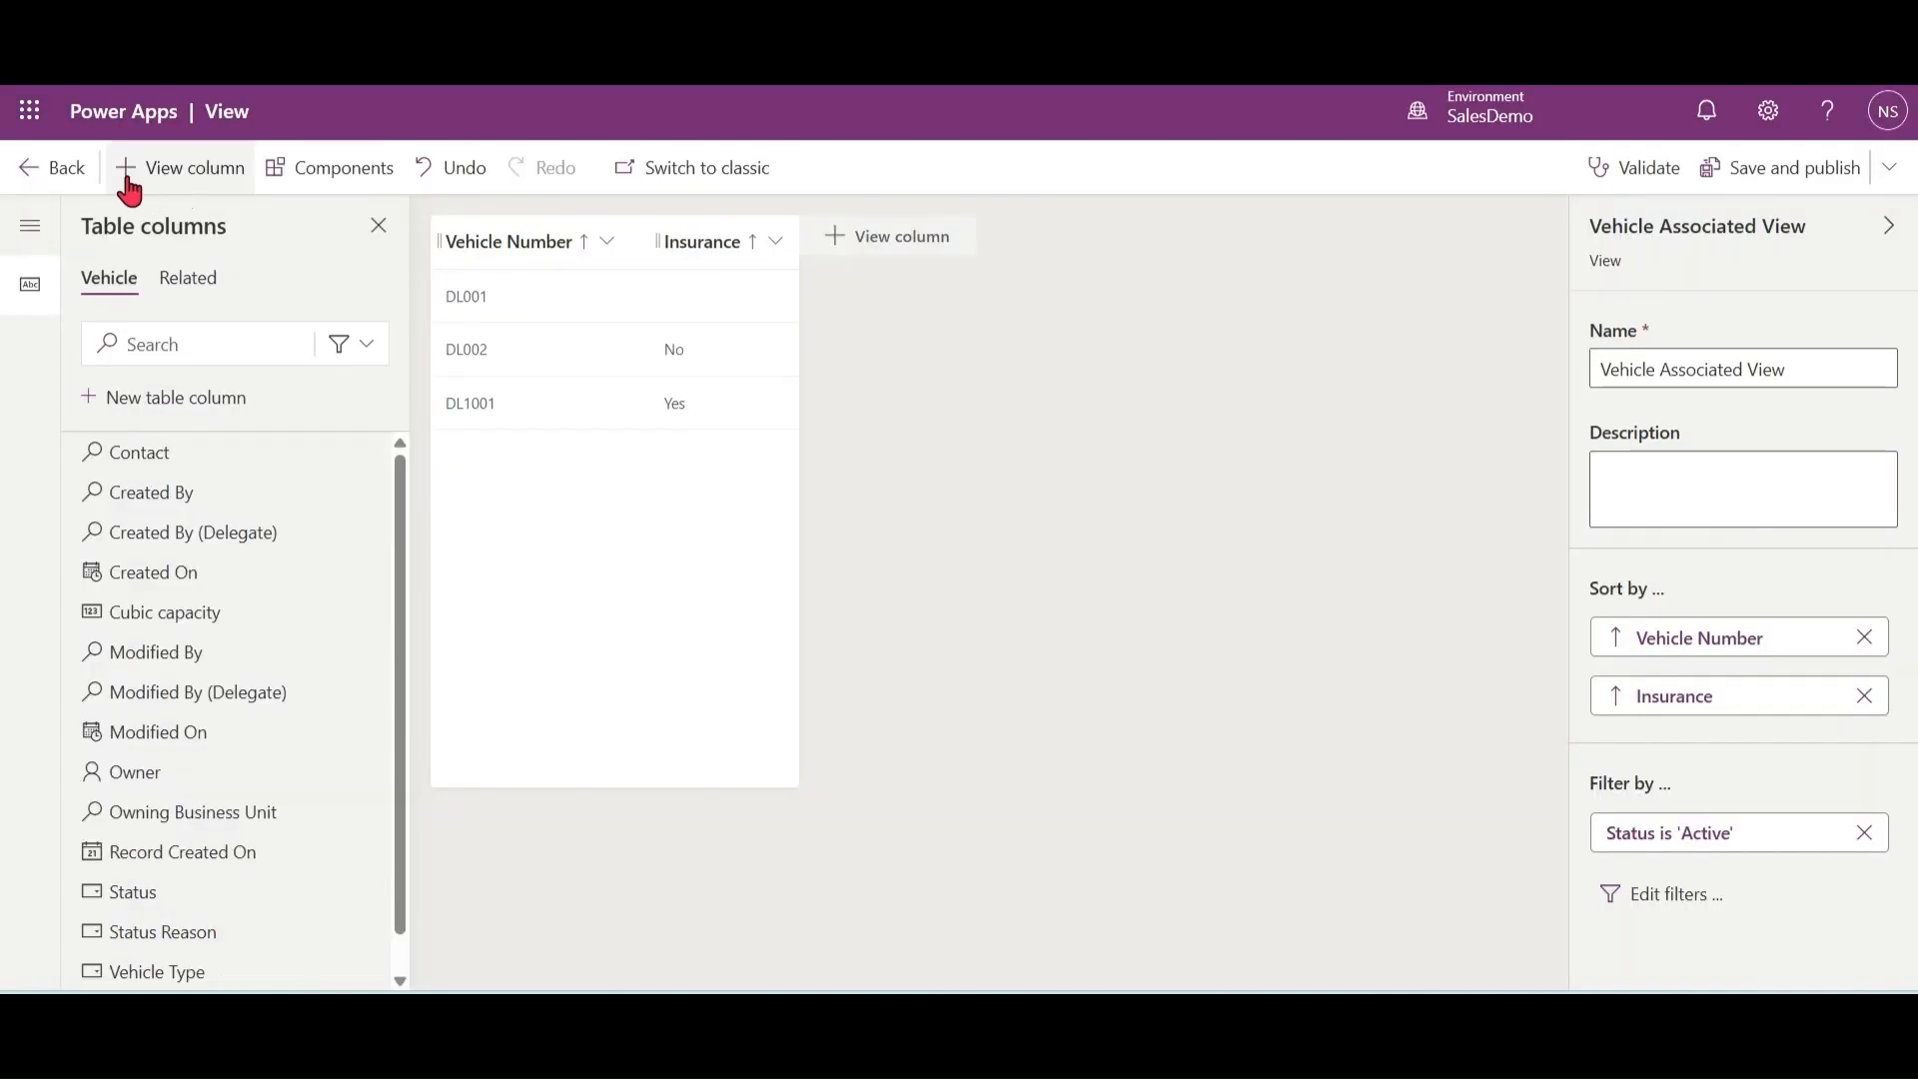
left_click(25, 176)
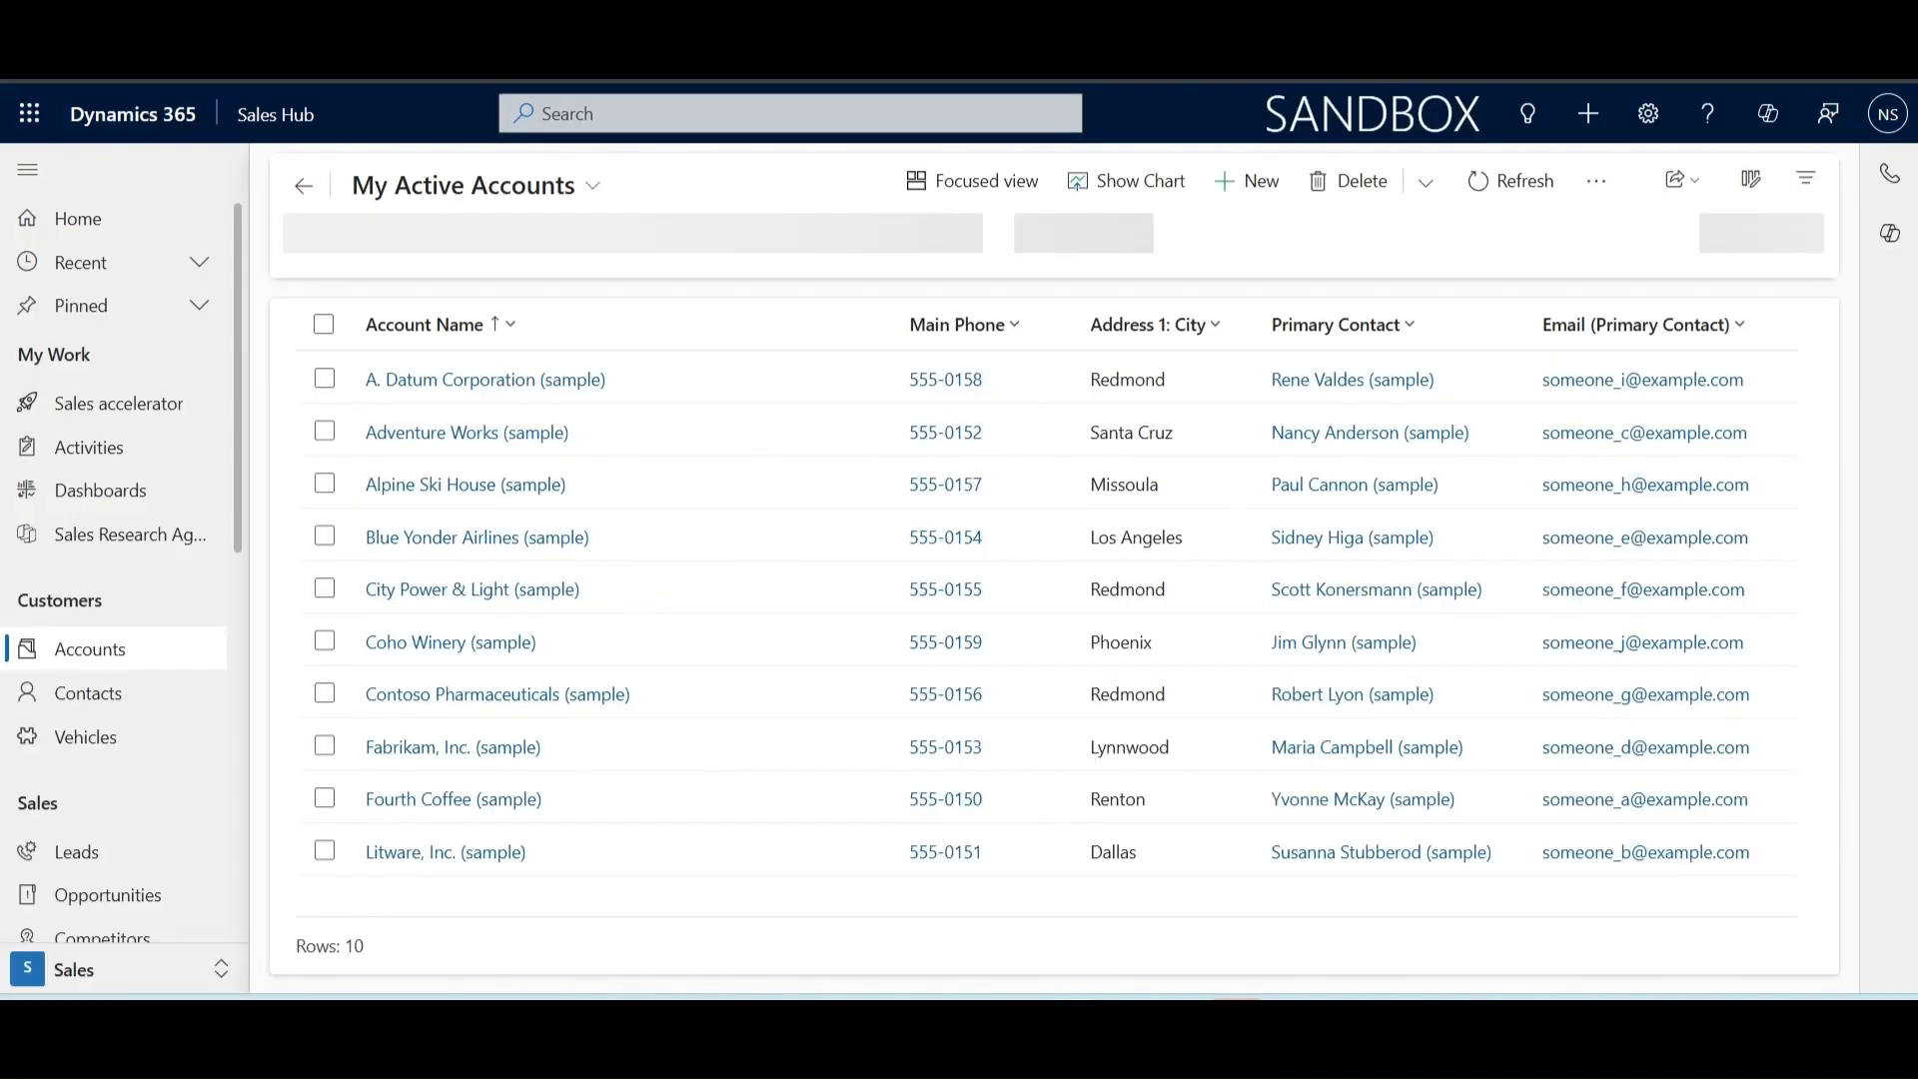
Step: Switch to Dynamics 365 and open the global search across tables
left_click(655, 115)
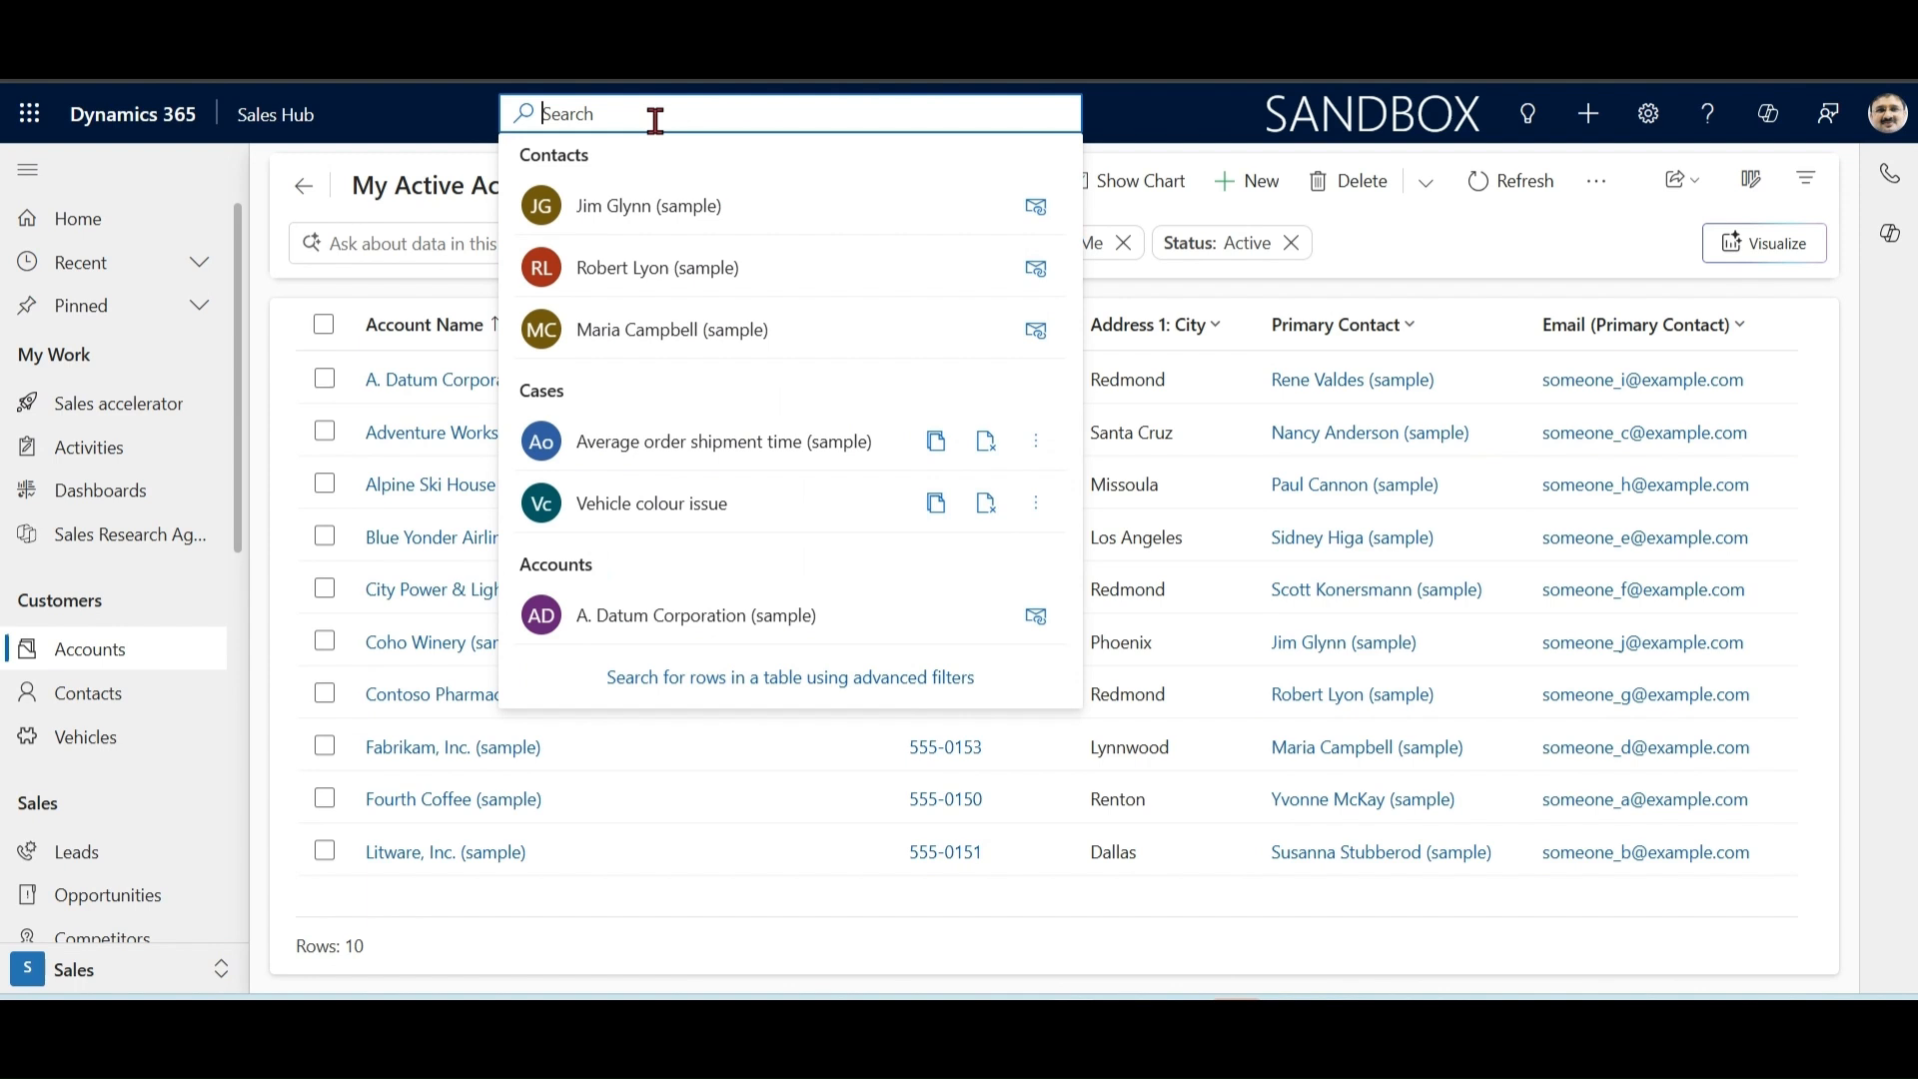